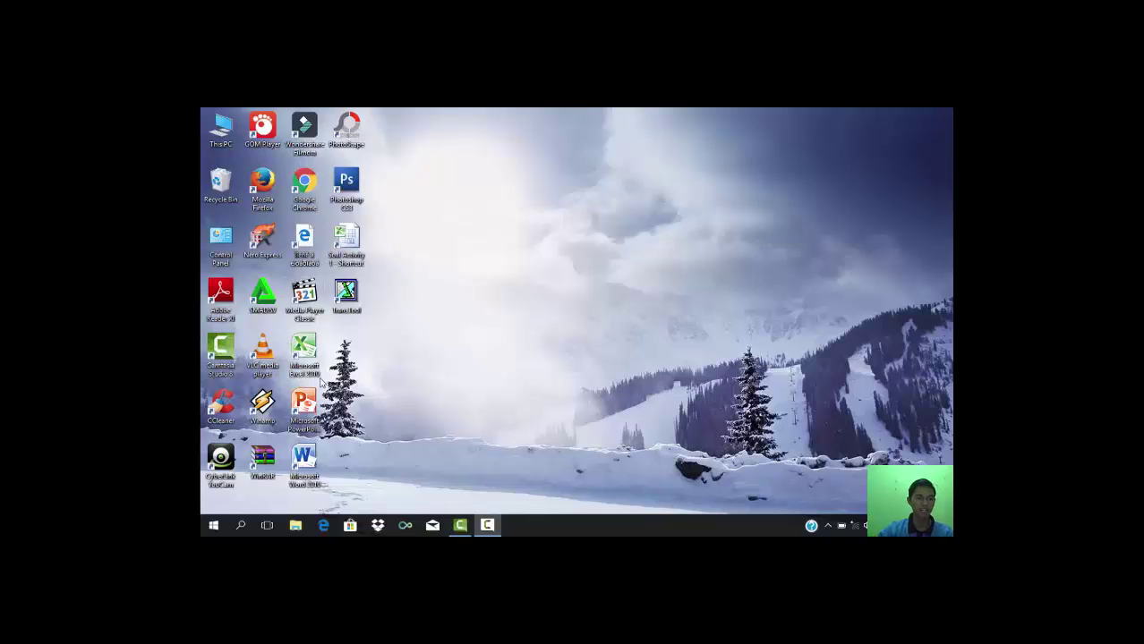
Launch Excel 2010 from its desktop shortcut to open the blank Book1 workbook.
double_click(304, 351)
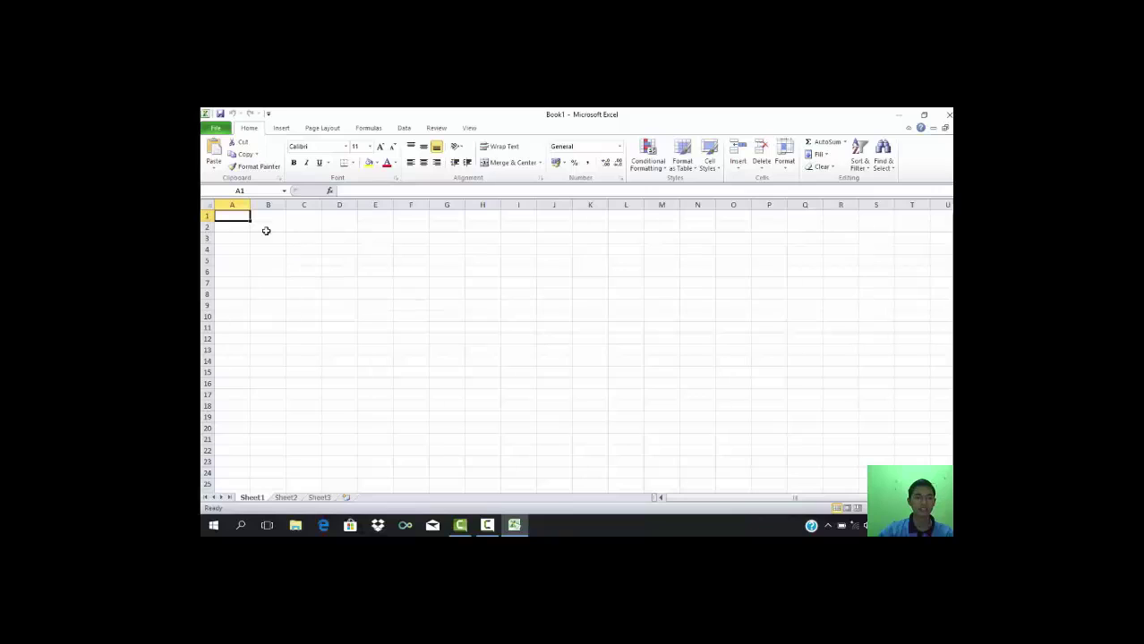
Paste the 'Activity 1' six-formula equation object at cell H1, nudge it into place, and deselect it.
left_click(475, 219)
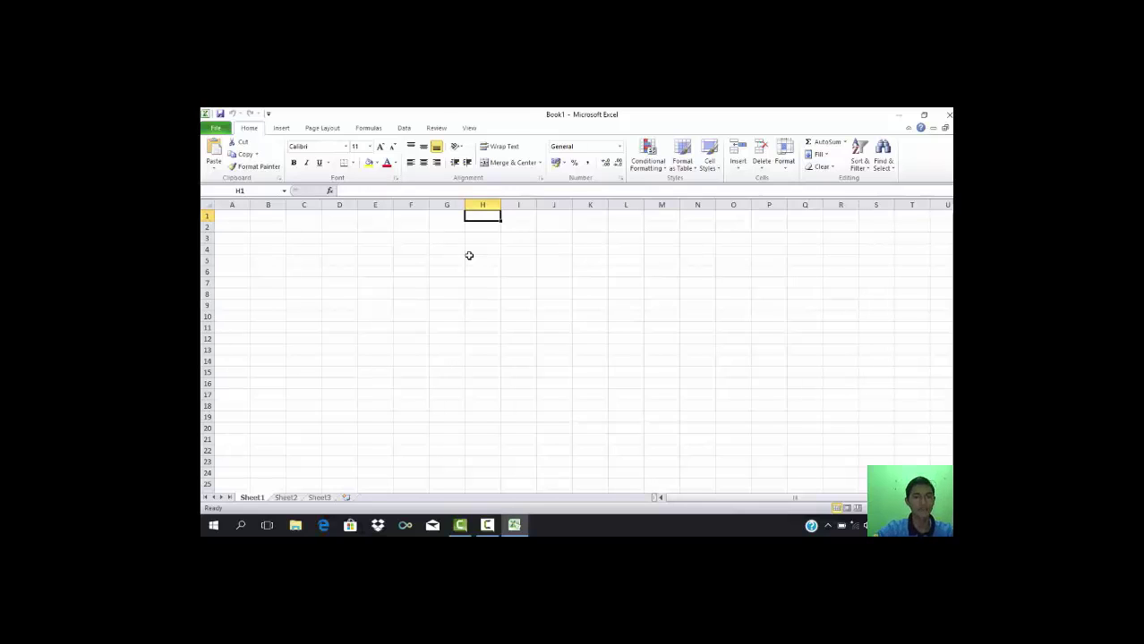
key("ctrl+v")
left_click_drag(529, 282, 518, 278)
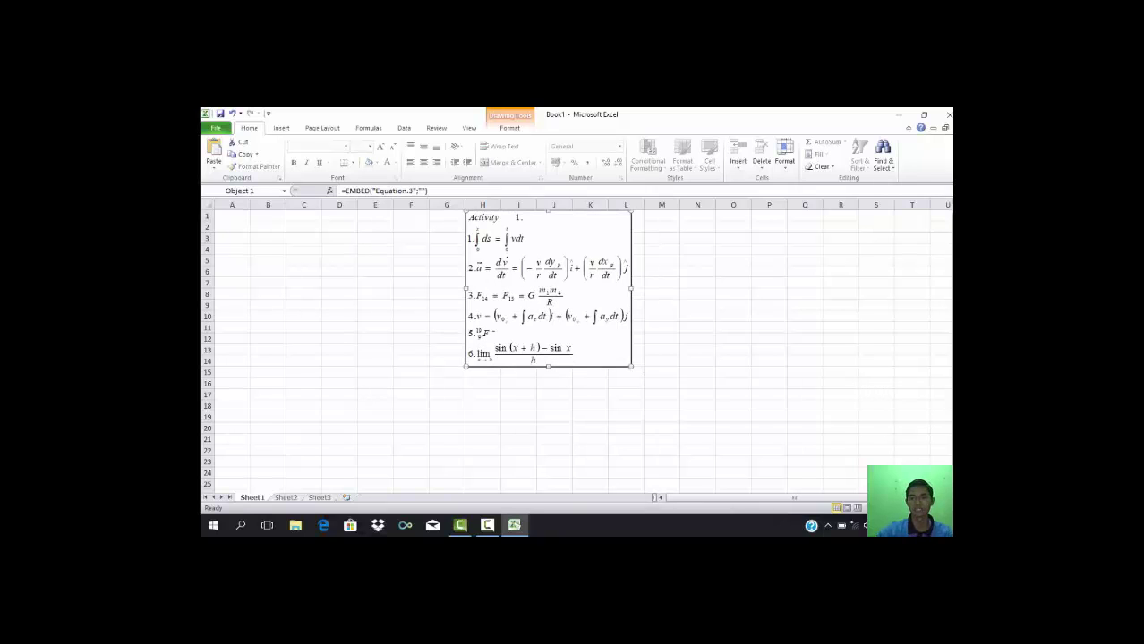
scroll(573, 349, "up", 3, "ctrl")
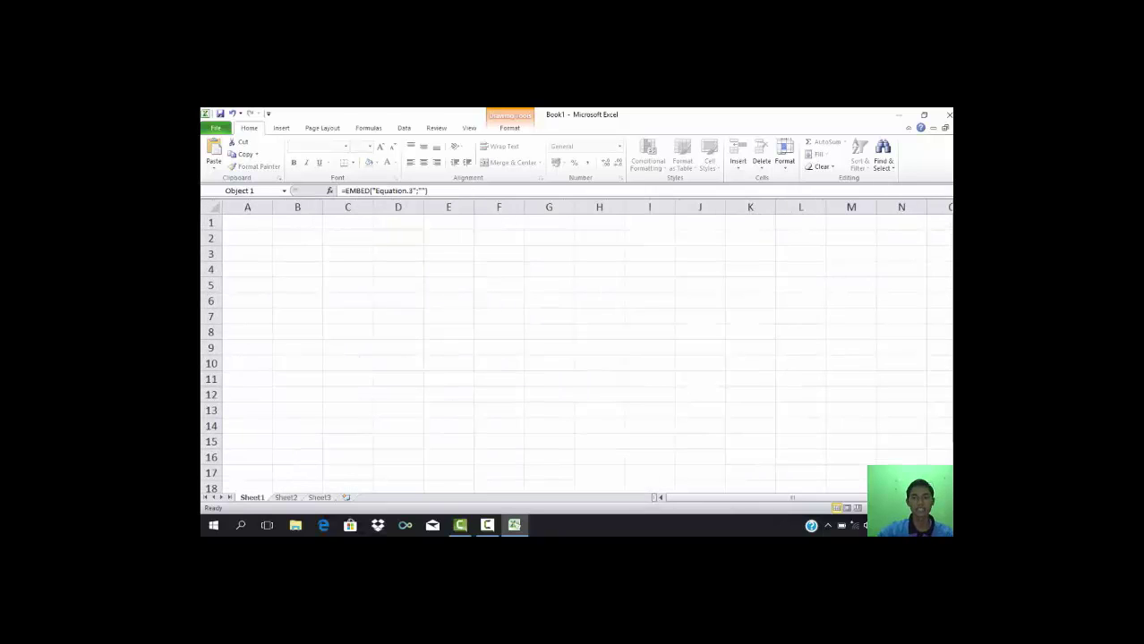
scroll(573, 349, "up", 1, "ctrl")
scroll(572, 349, "up", 1, "ctrl")
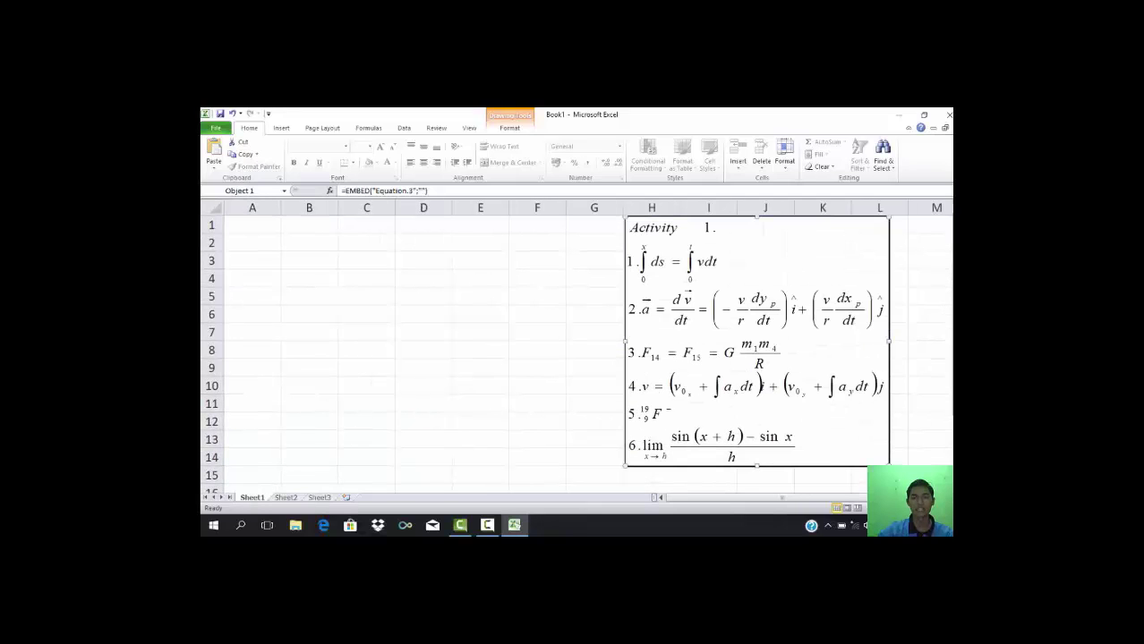
left_click(237, 230)
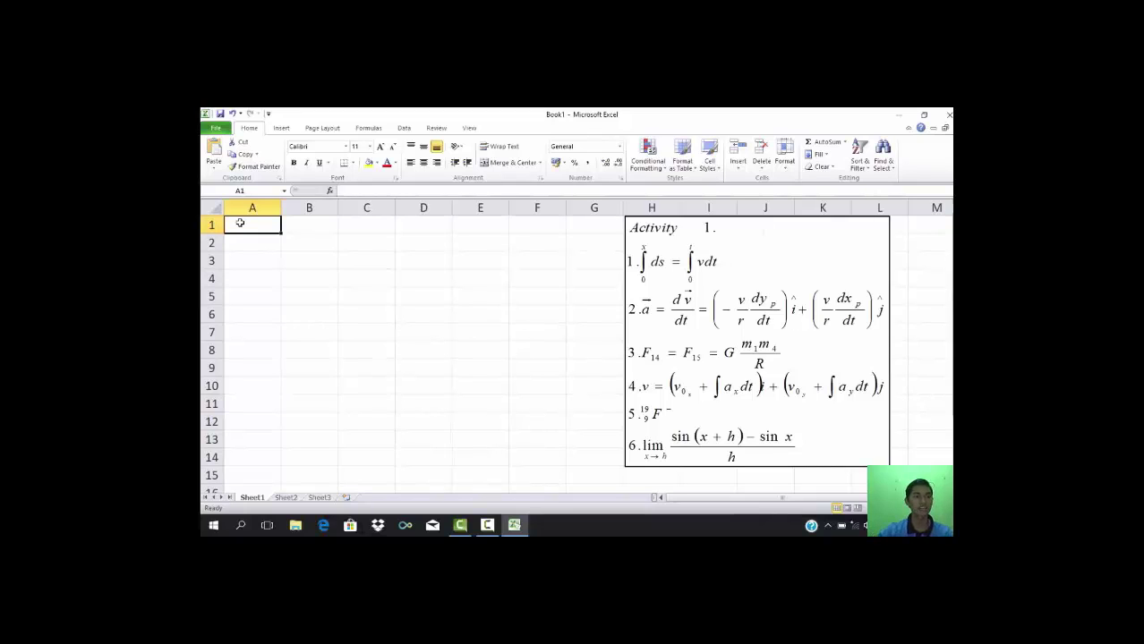
Embed a new Microsoft Equation 3.0 object at cell A1 through Insert > Object.
left_click(281, 131)
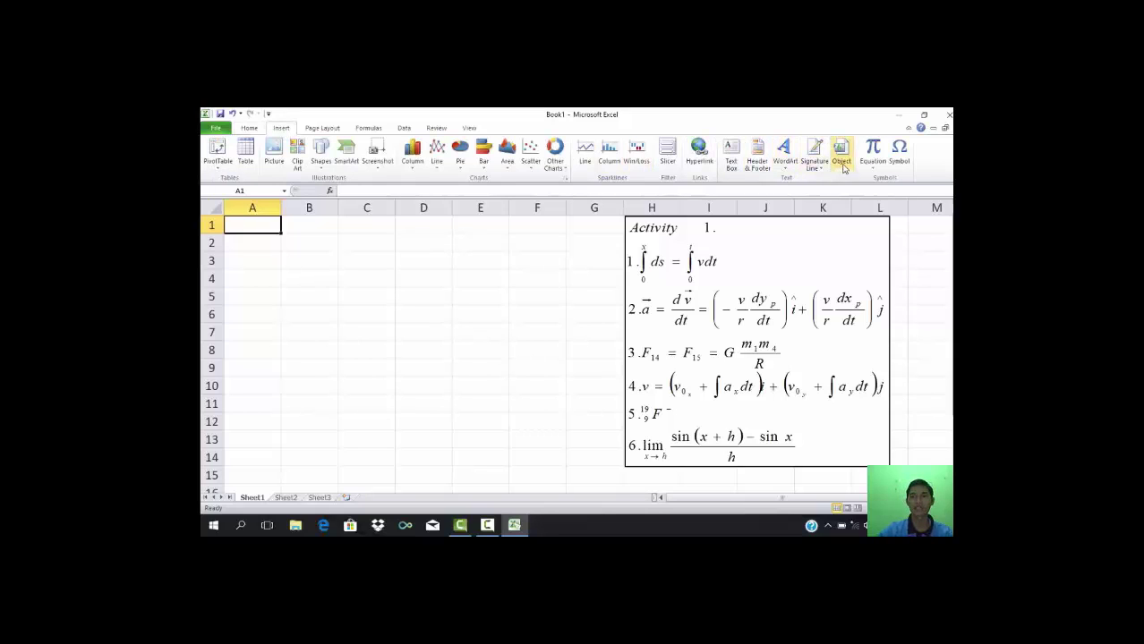
left_click(842, 166)
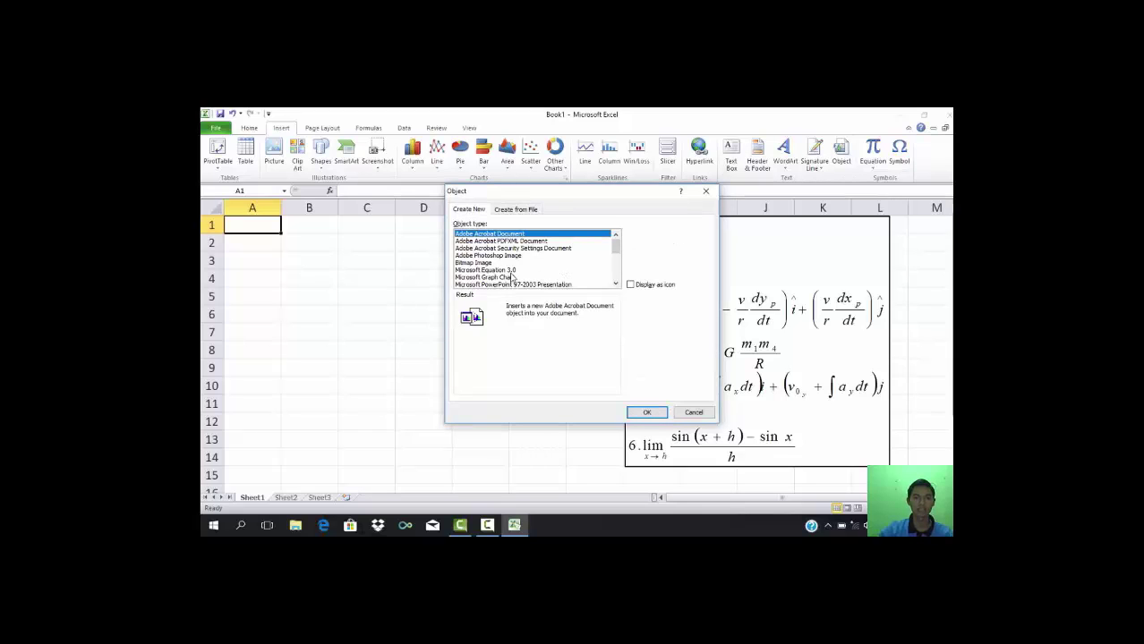
left_click(511, 271)
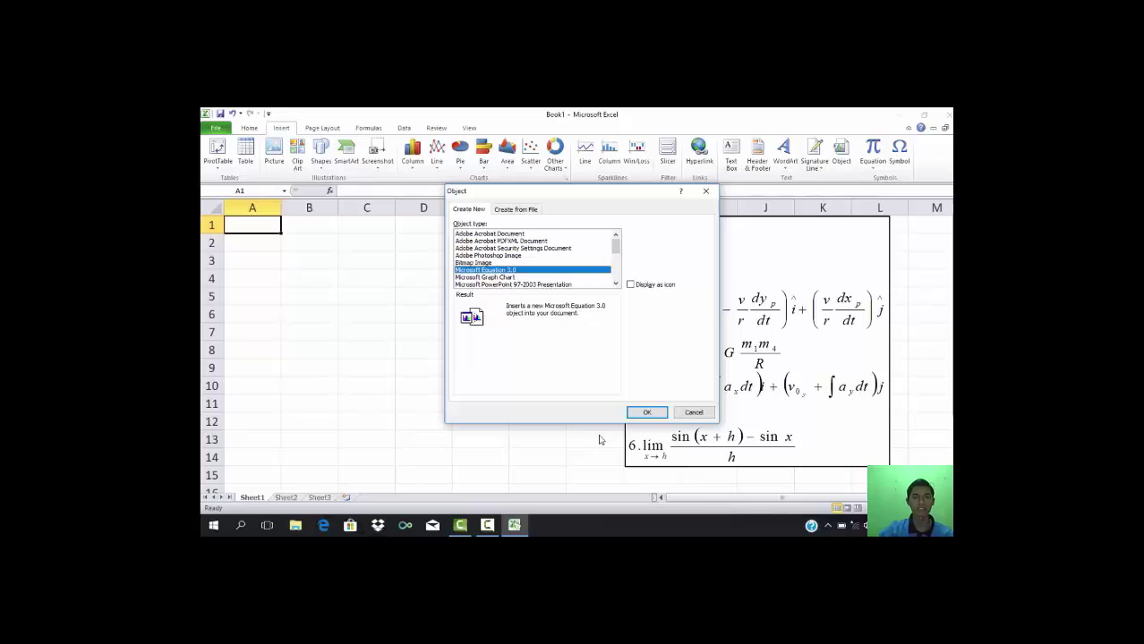
left_click(647, 413)
type("1.")
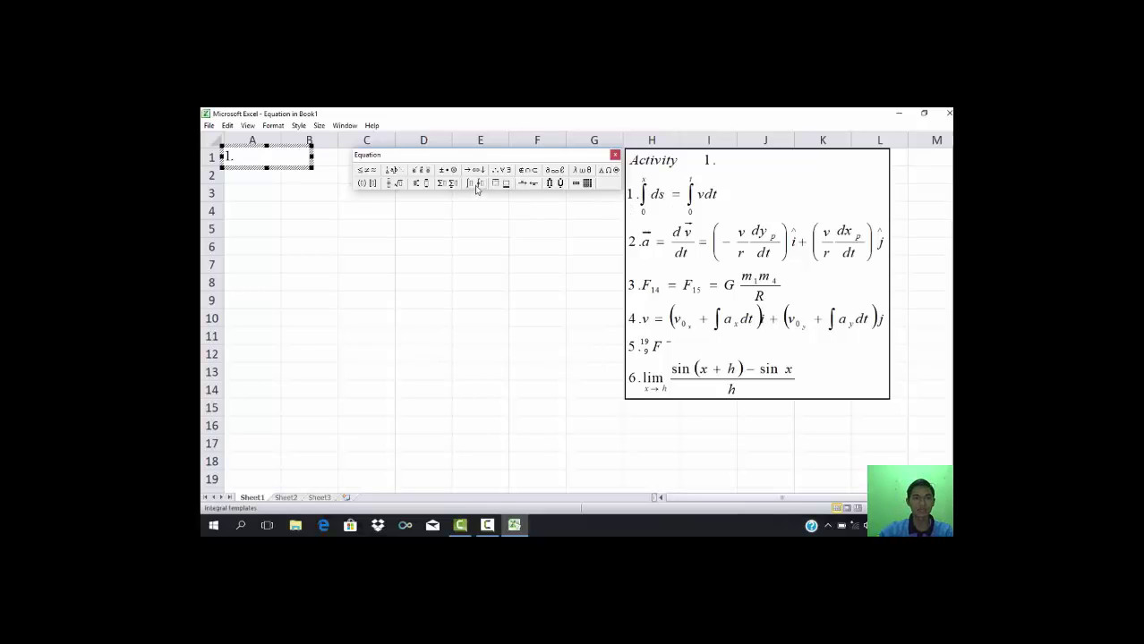
Write line 1 as the definite integrals ∫₀ˣ ds = ∫₀ᵗ vdt and begin line 2.
left_click(477, 184)
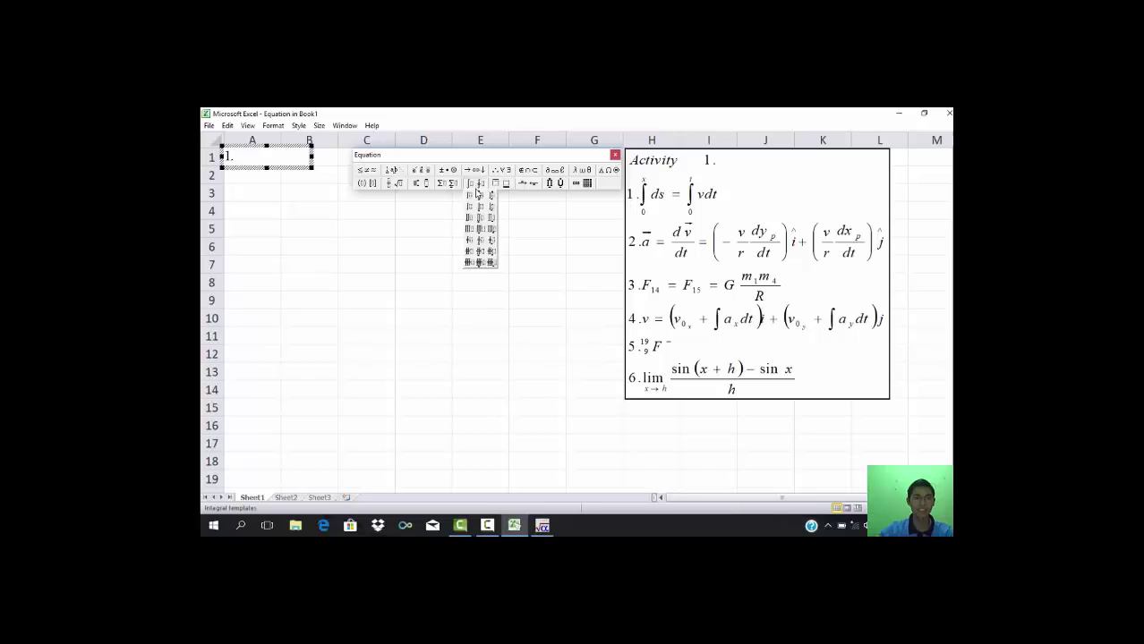
left_click(481, 196)
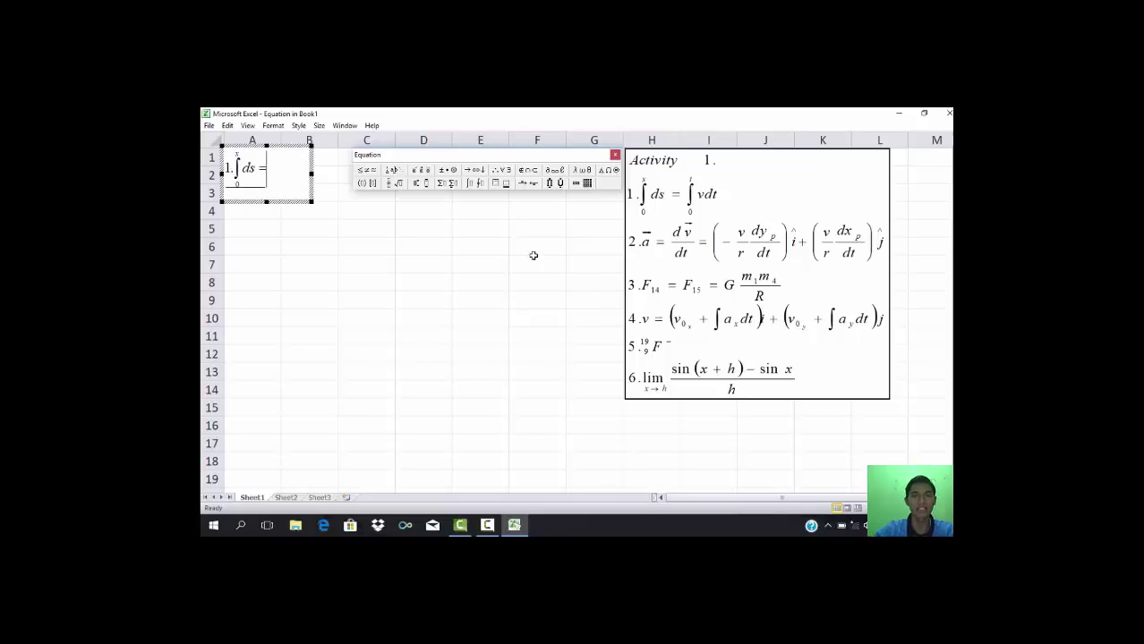
left_click(475, 190)
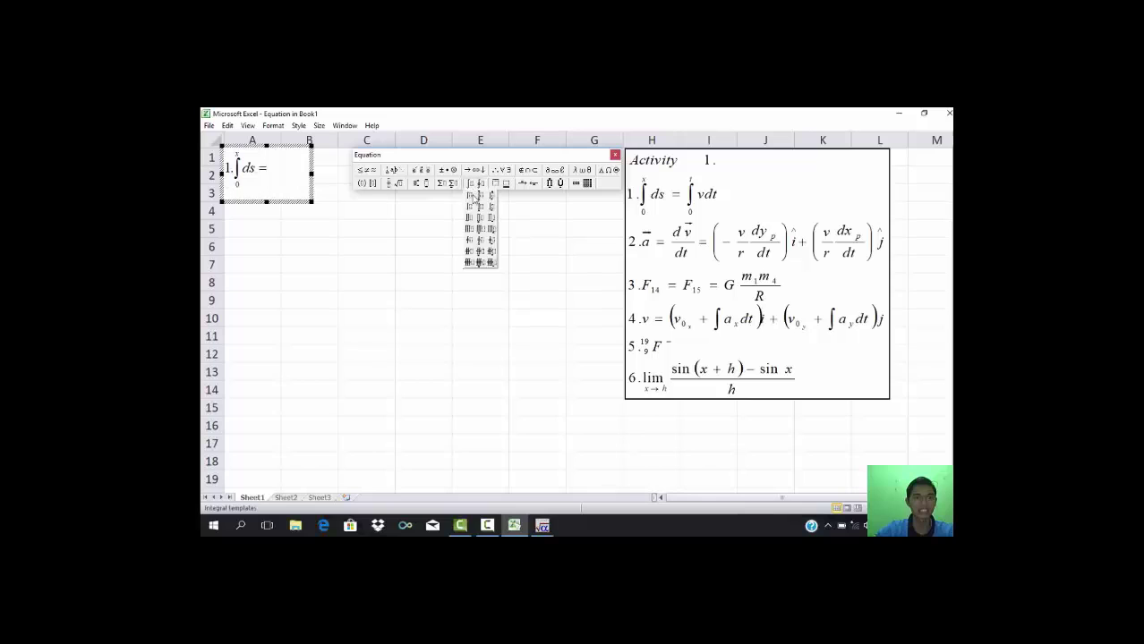
left_click(472, 203)
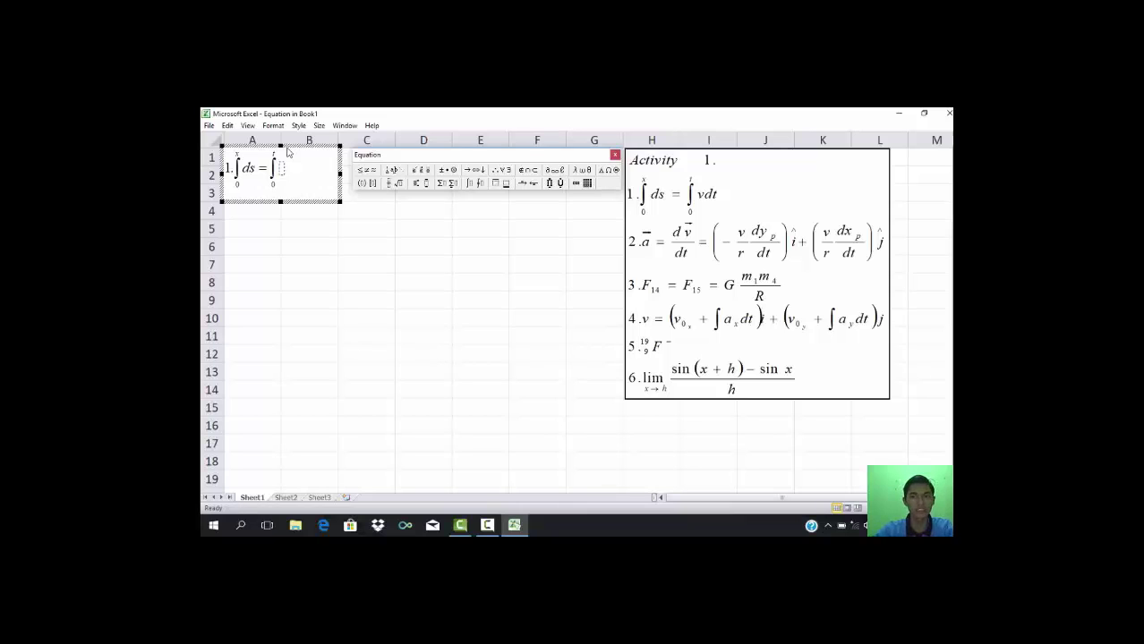
type("vdt")
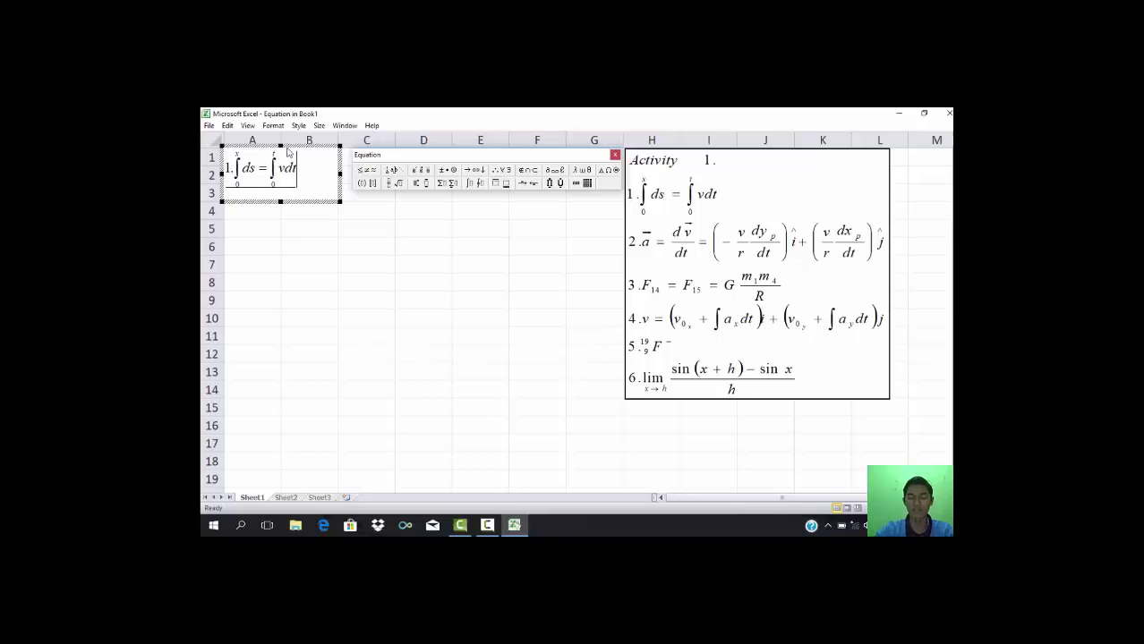
key("ctrl+a")
key("Delete")
key("ctrl+z")
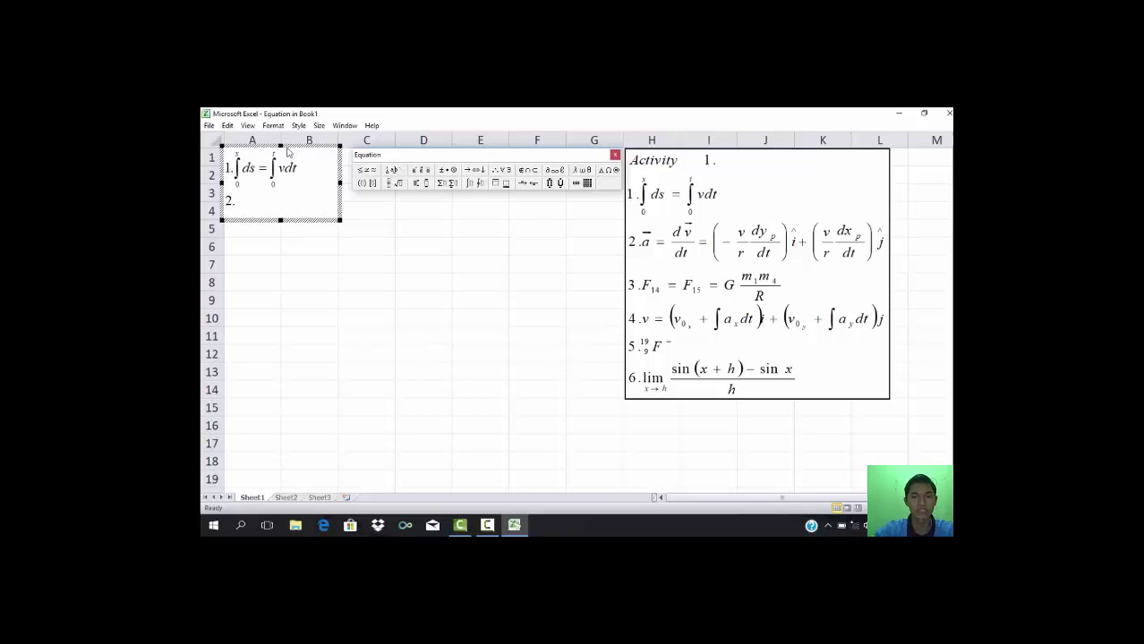
Start line 2 with a vector a⃗ followed by an equals sign.
type(".")
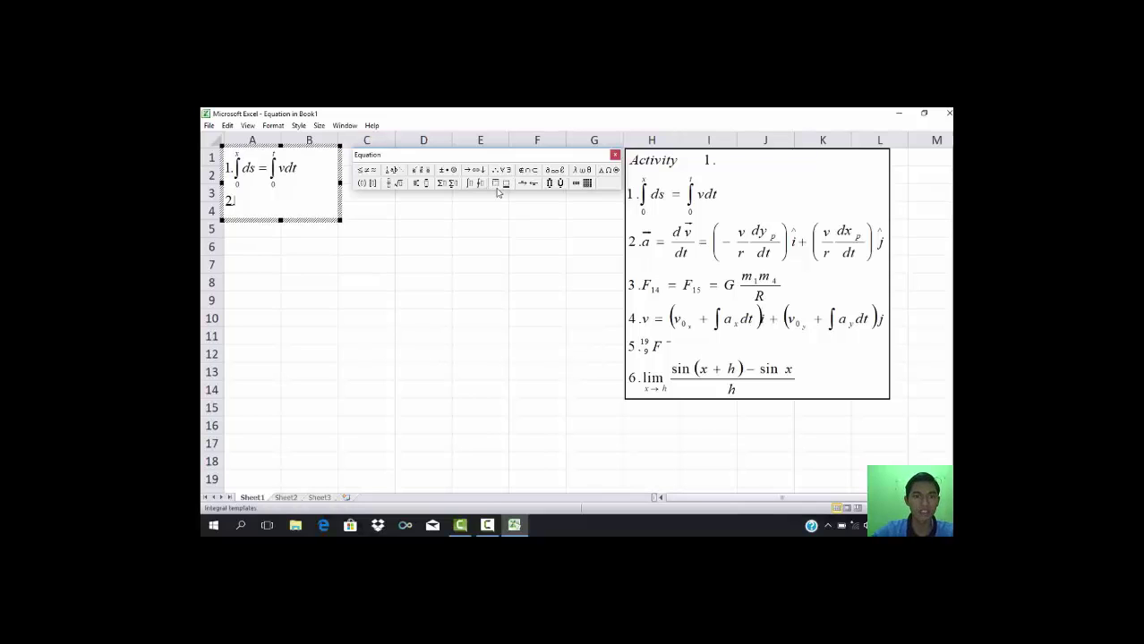
left_click(498, 188)
left_click(503, 209)
type("a =")
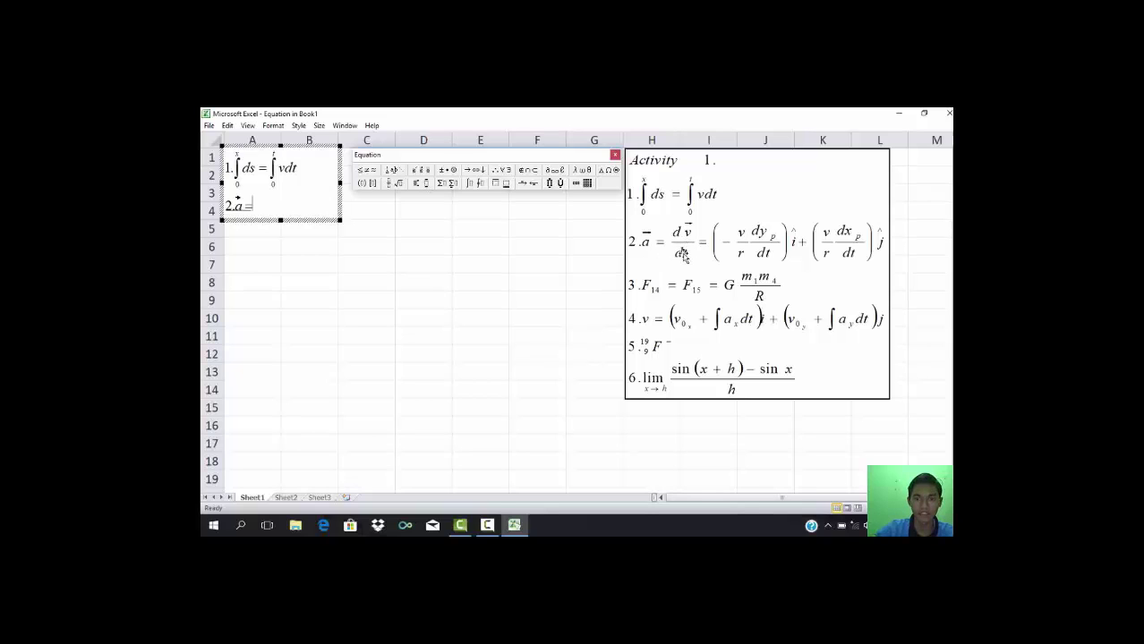
Add the fraction dv⃗/dt with an arrow over v, followed by a second equals sign.
left_click(399, 185)
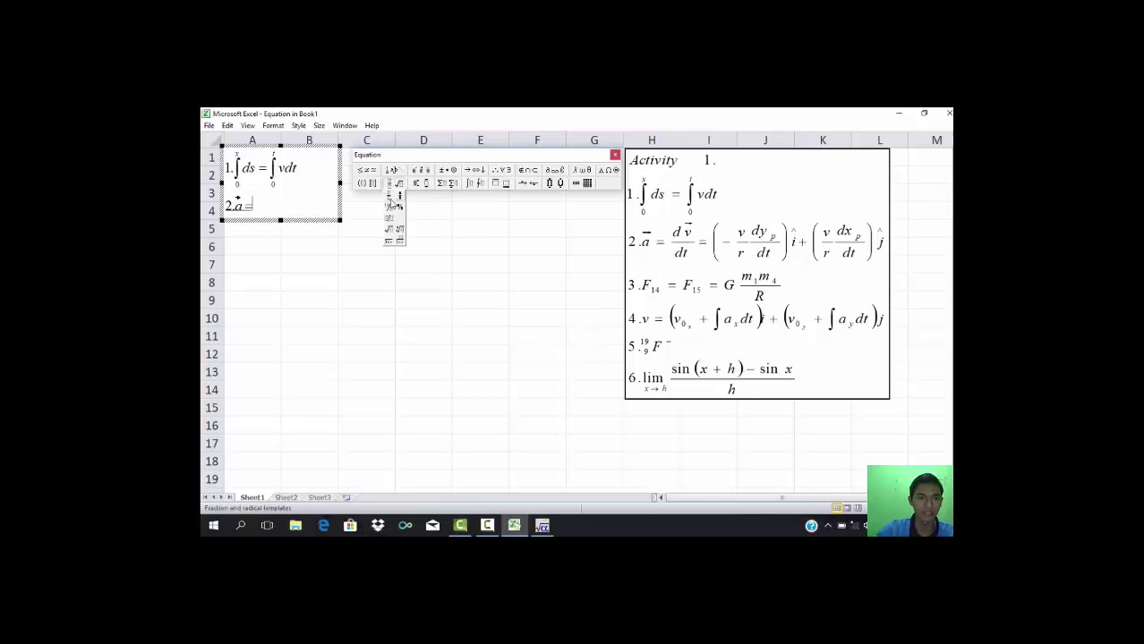
left_click(391, 196)
type("d")
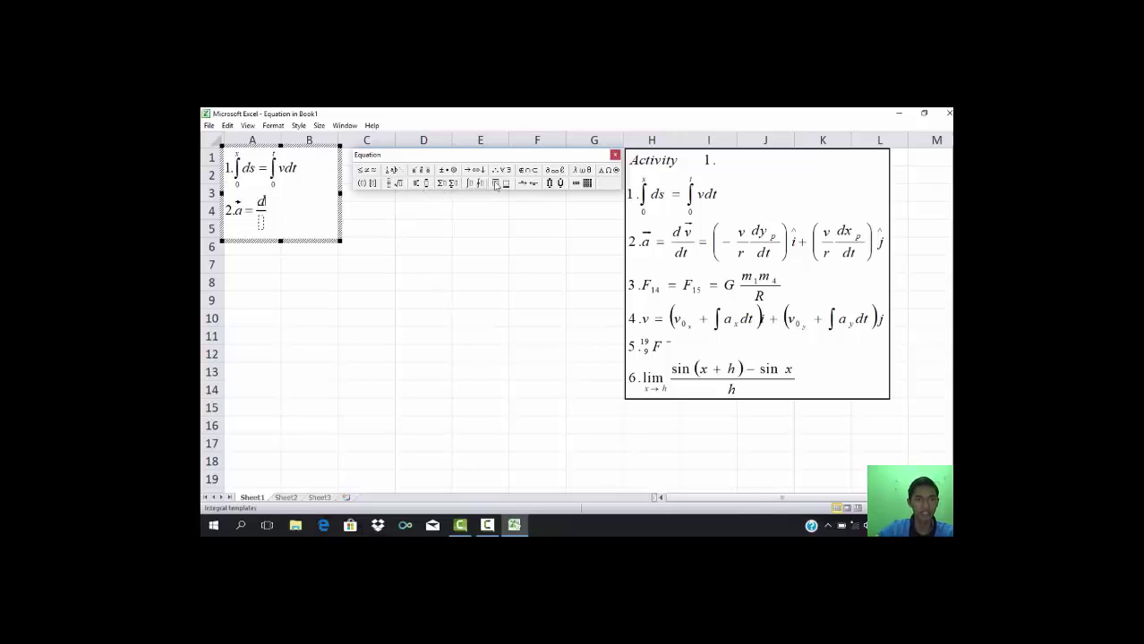
left_click(501, 184)
left_click(505, 219)
type("v")
type("dt")
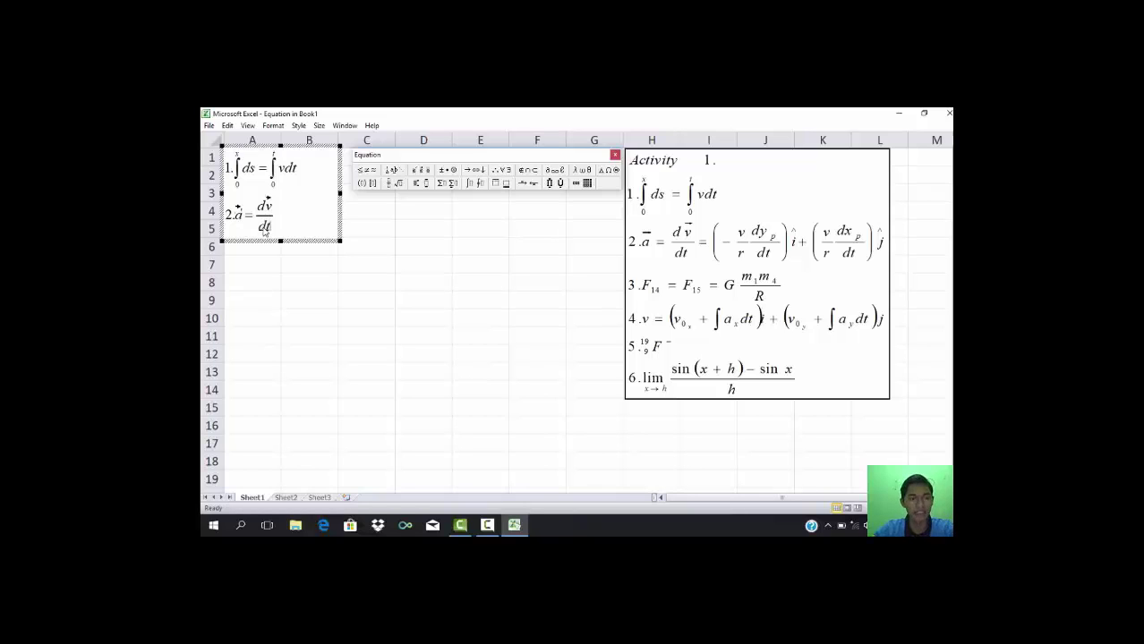
key("Tab")
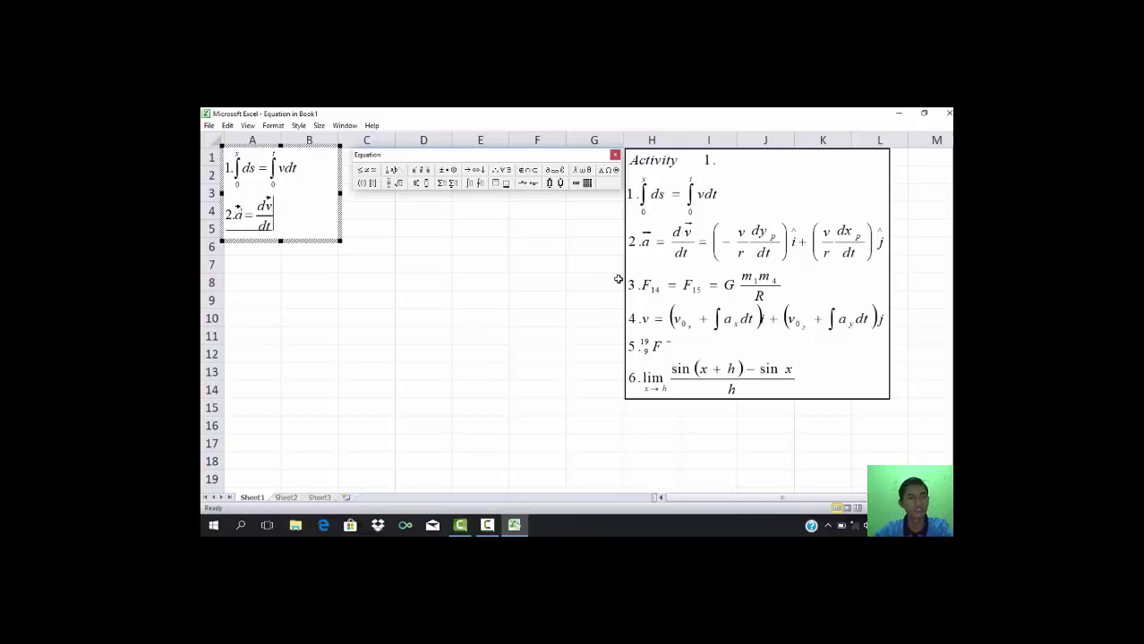
type(" =")
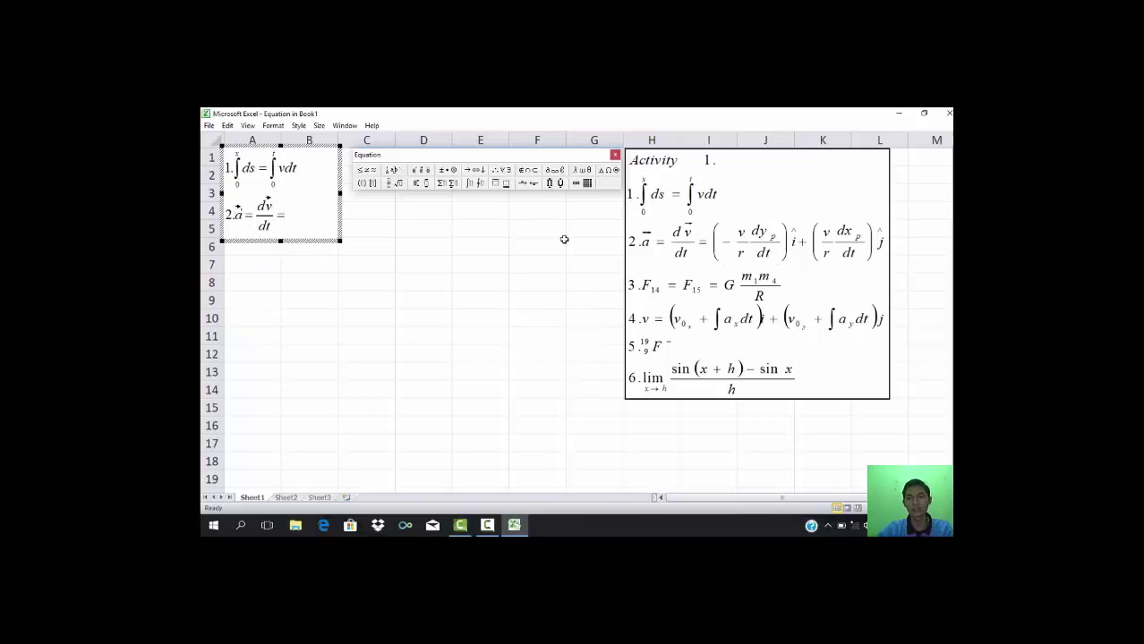
Insert a pair of parentheses containing a minus sign.
left_click(361, 184)
left_click(363, 196)
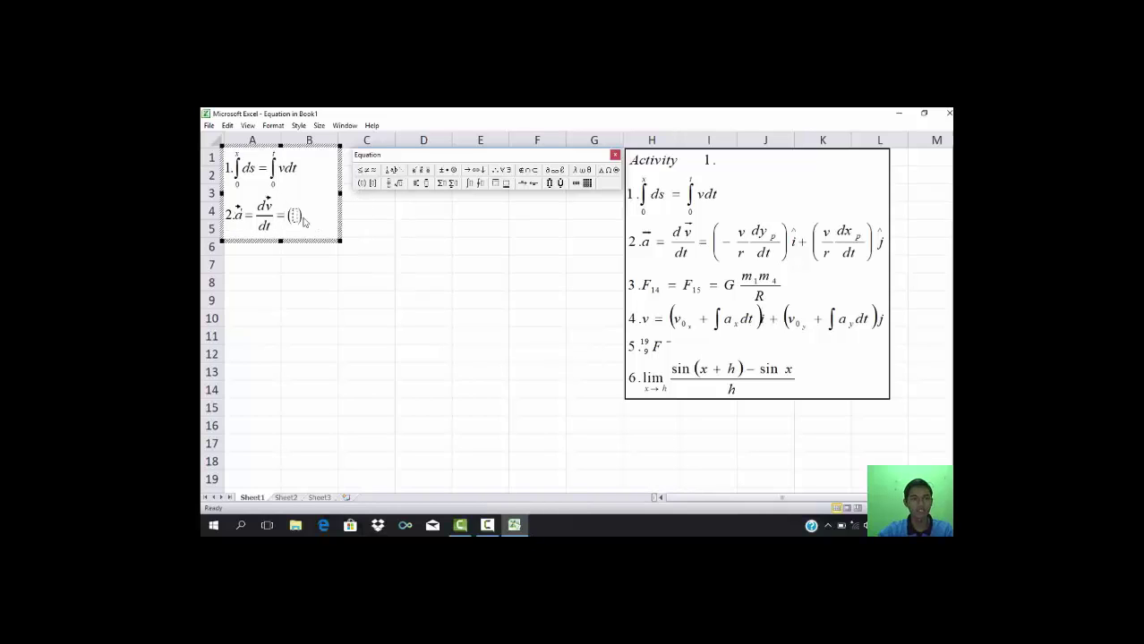
type("-")
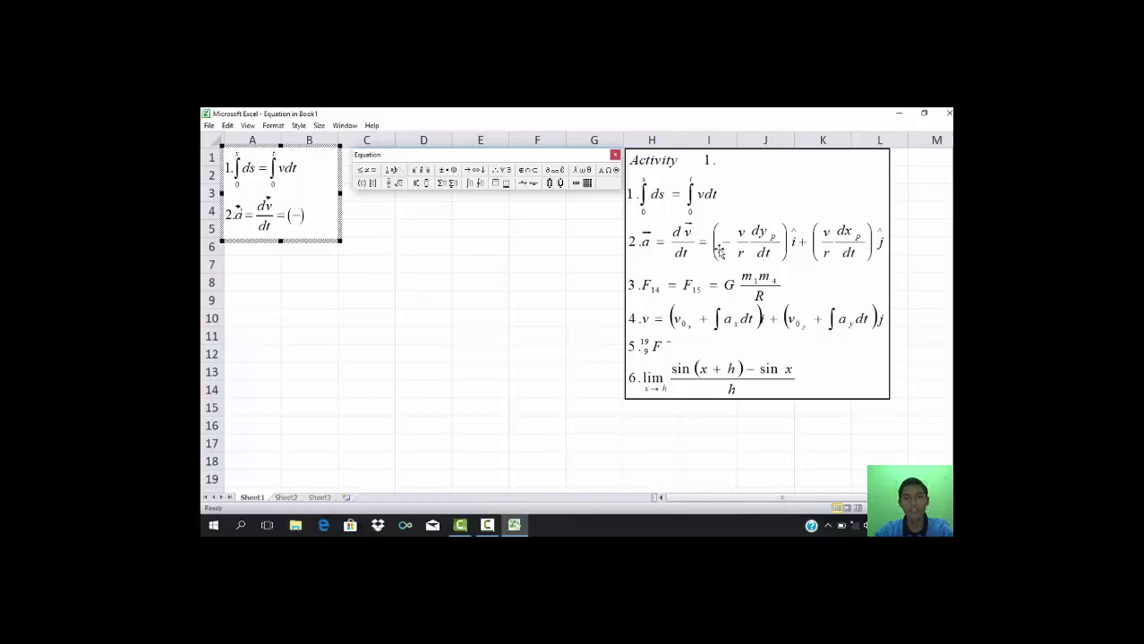
Insert the fraction v/r inside the parentheses.
left_click(393, 184)
left_click(394, 195)
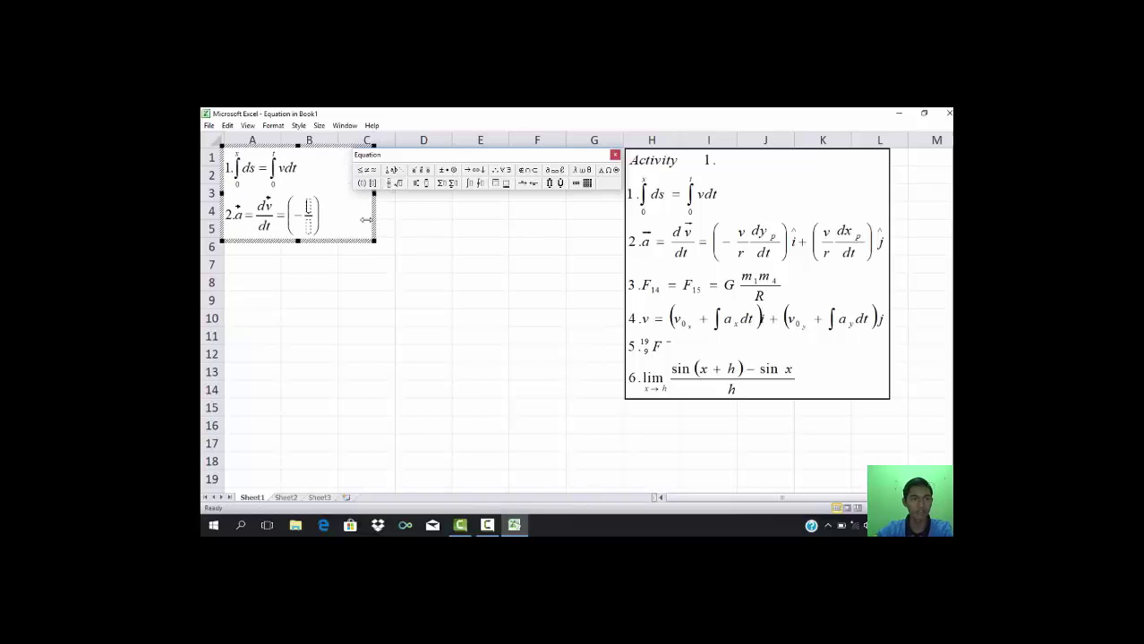
type("v/r")
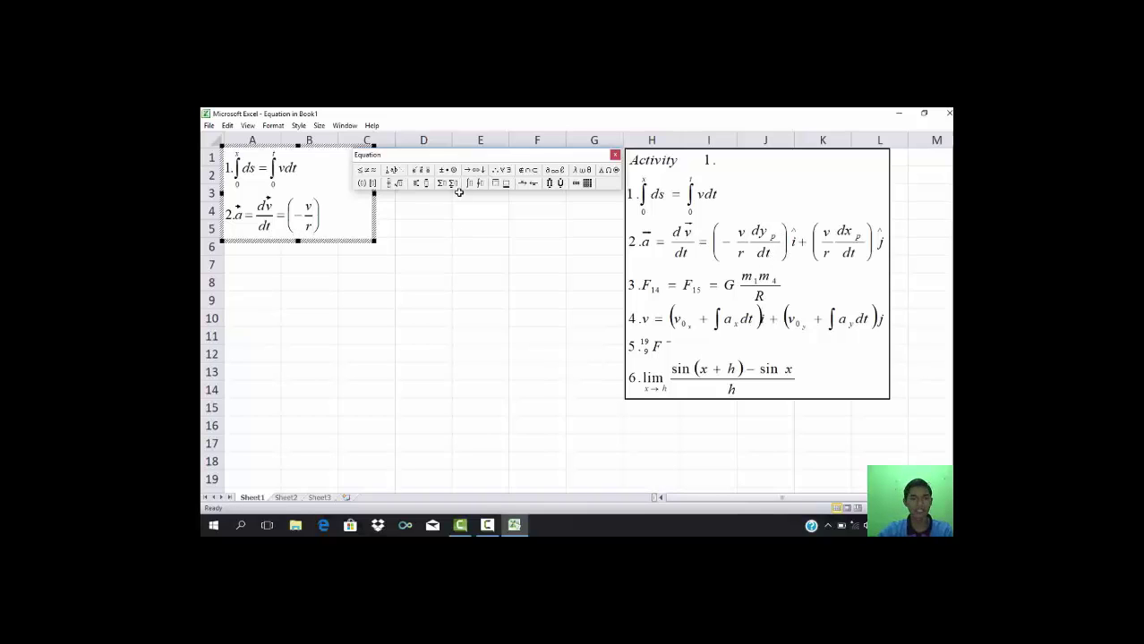
Add the fraction dy_p/dt and an i with an empty slot above it.
left_click(395, 183)
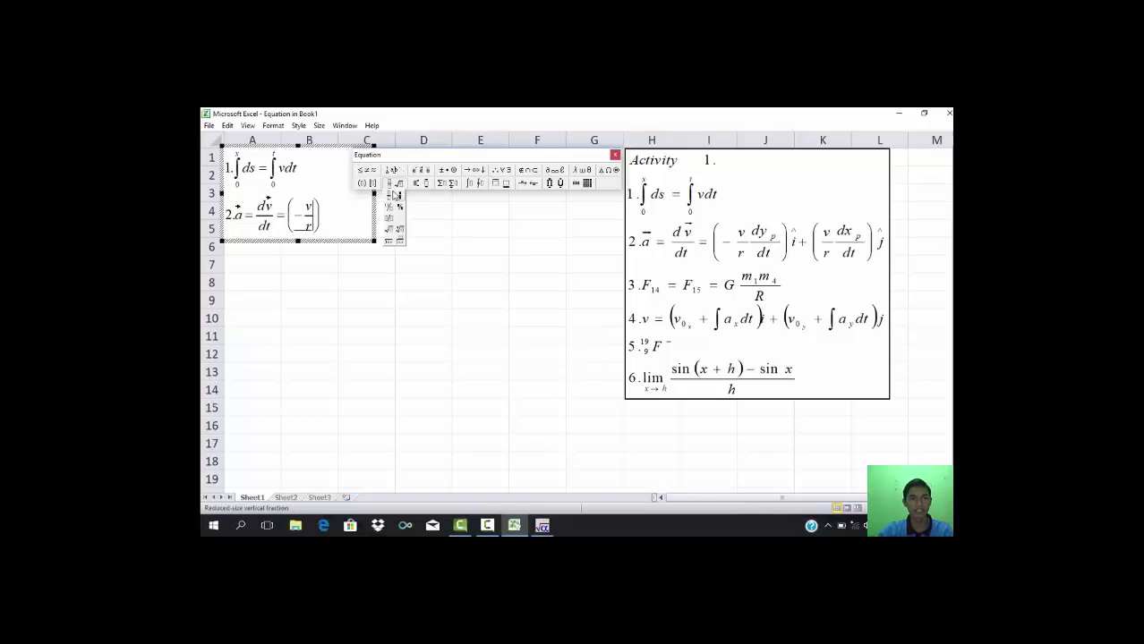
left_click(394, 195)
type("dy/")
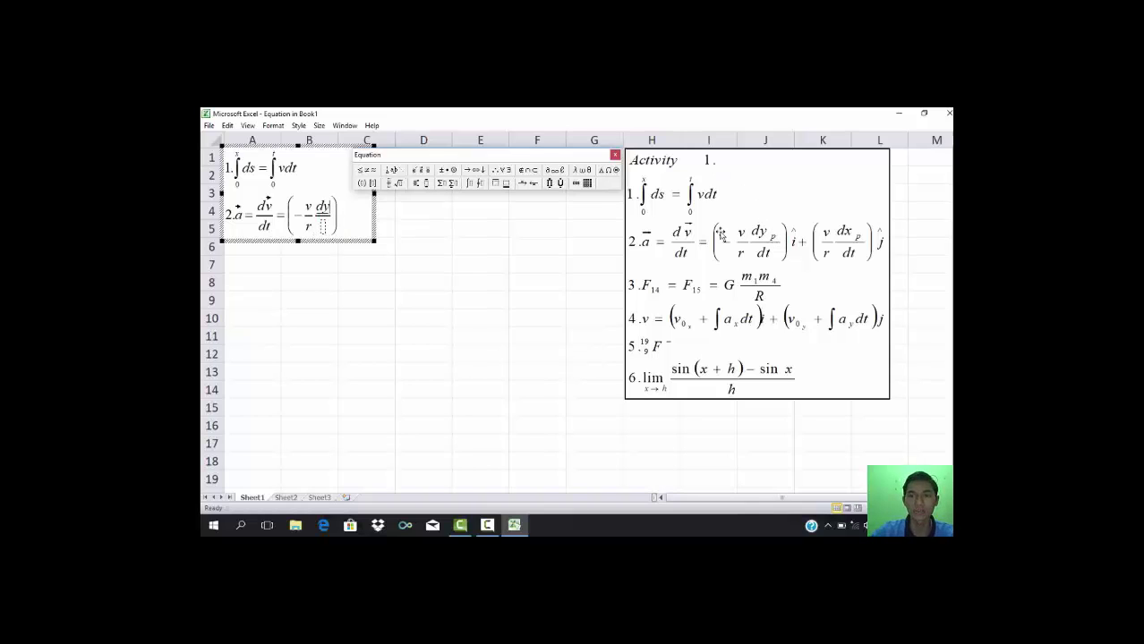
left_click(418, 184)
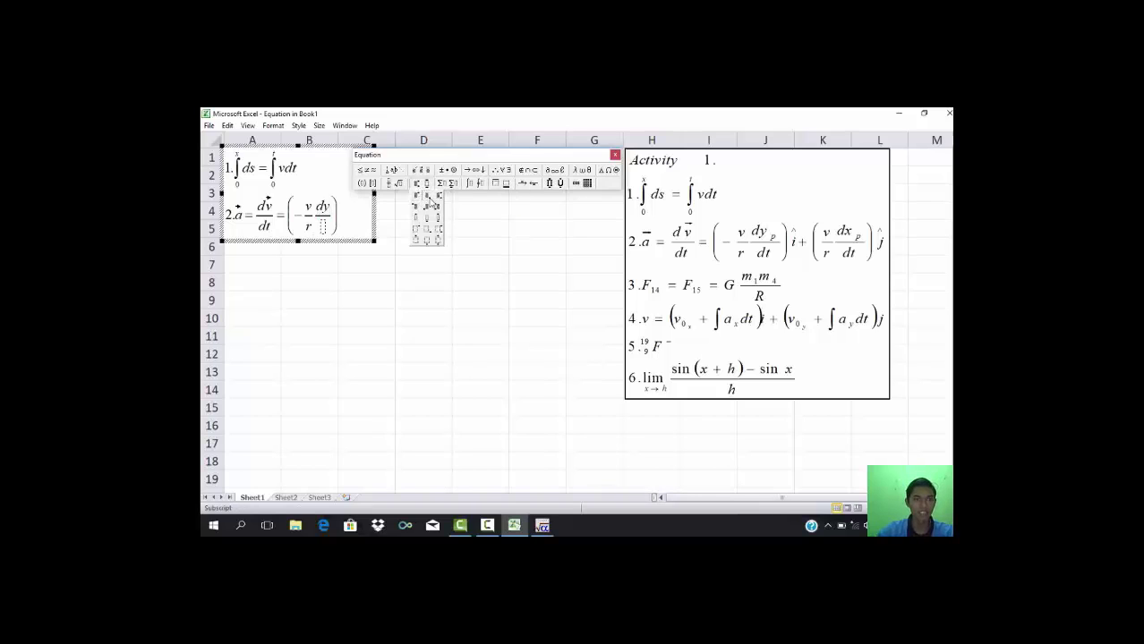
left_click(430, 203)
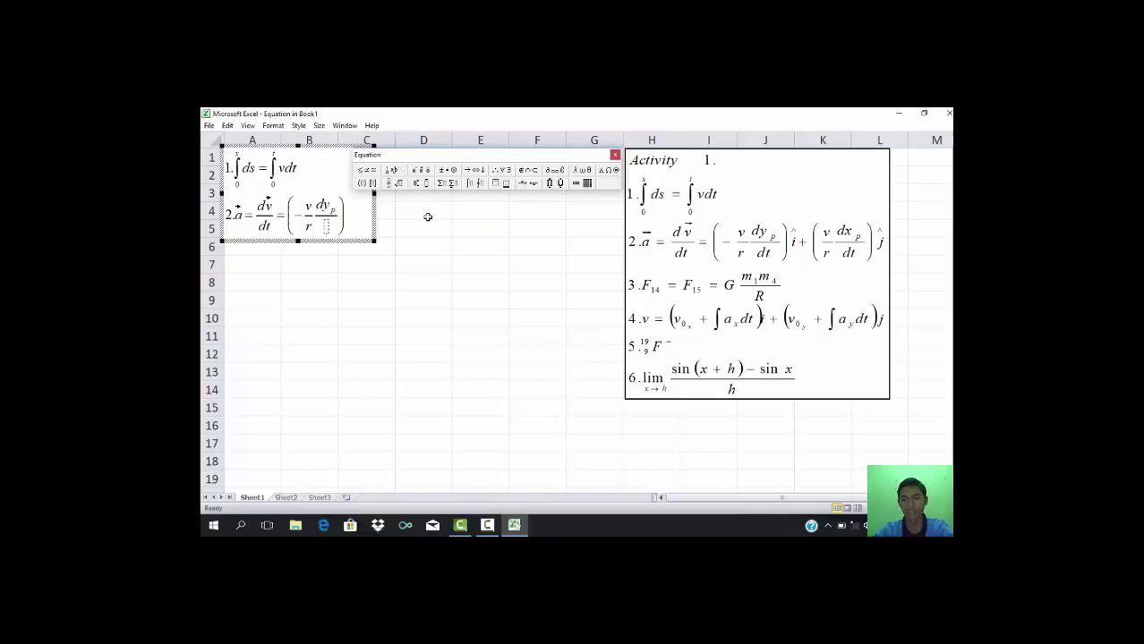
type("_p")
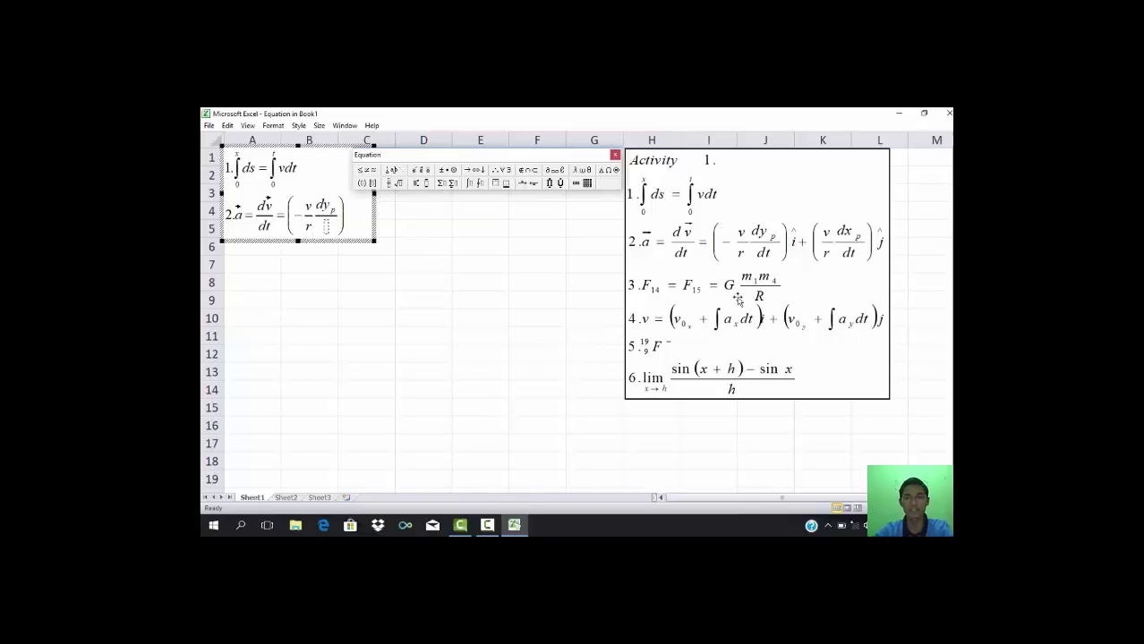
type("dt")
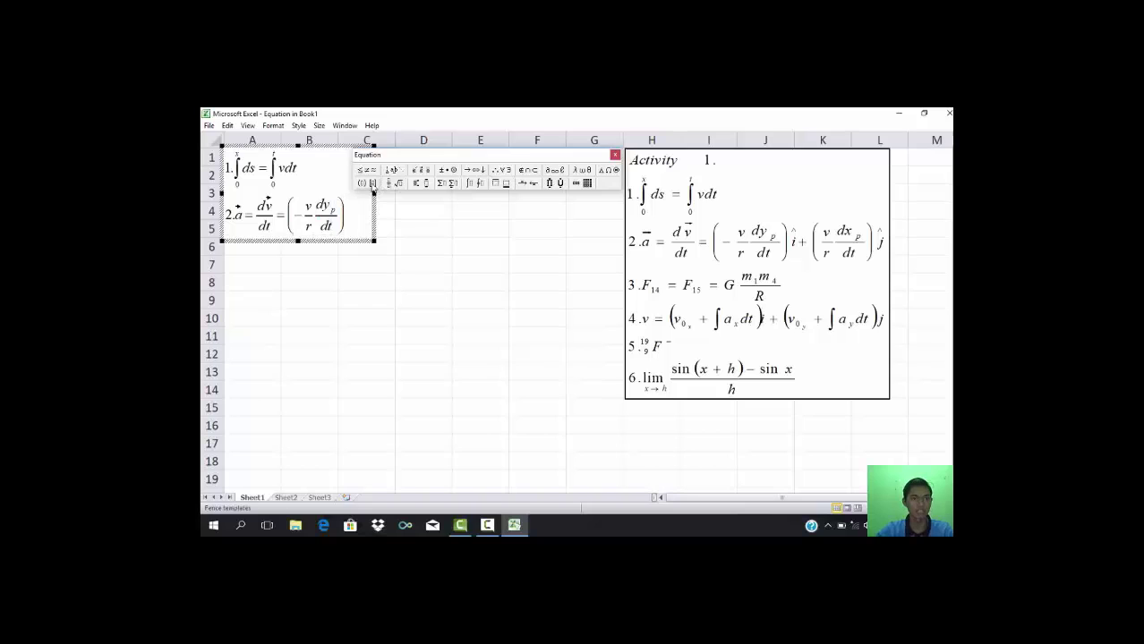
left_click(424, 184)
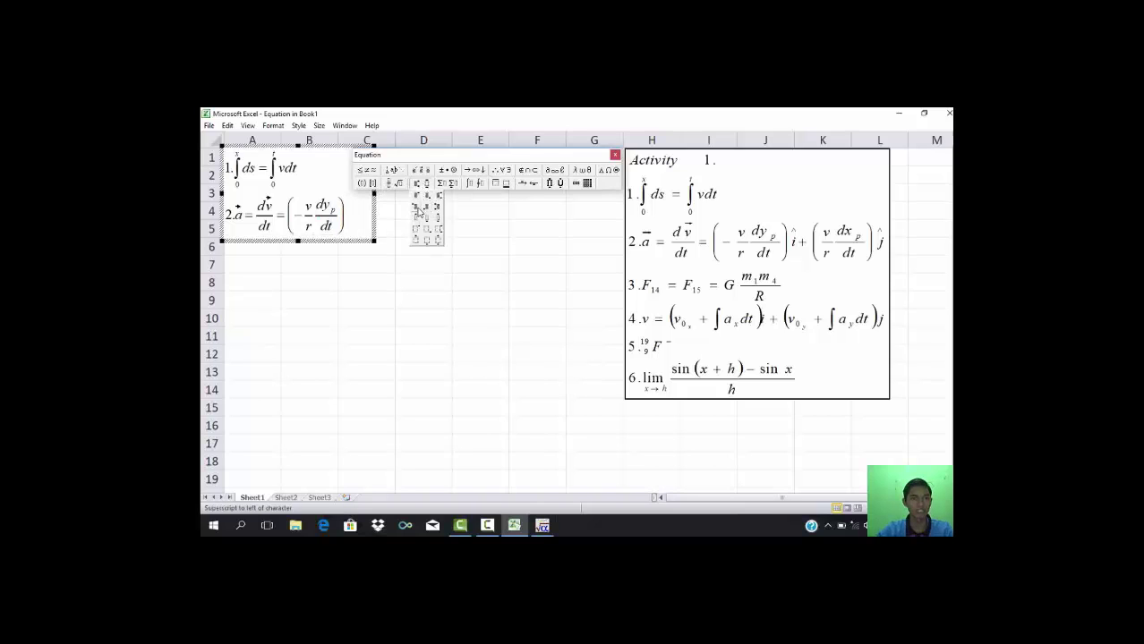
left_click(417, 219)
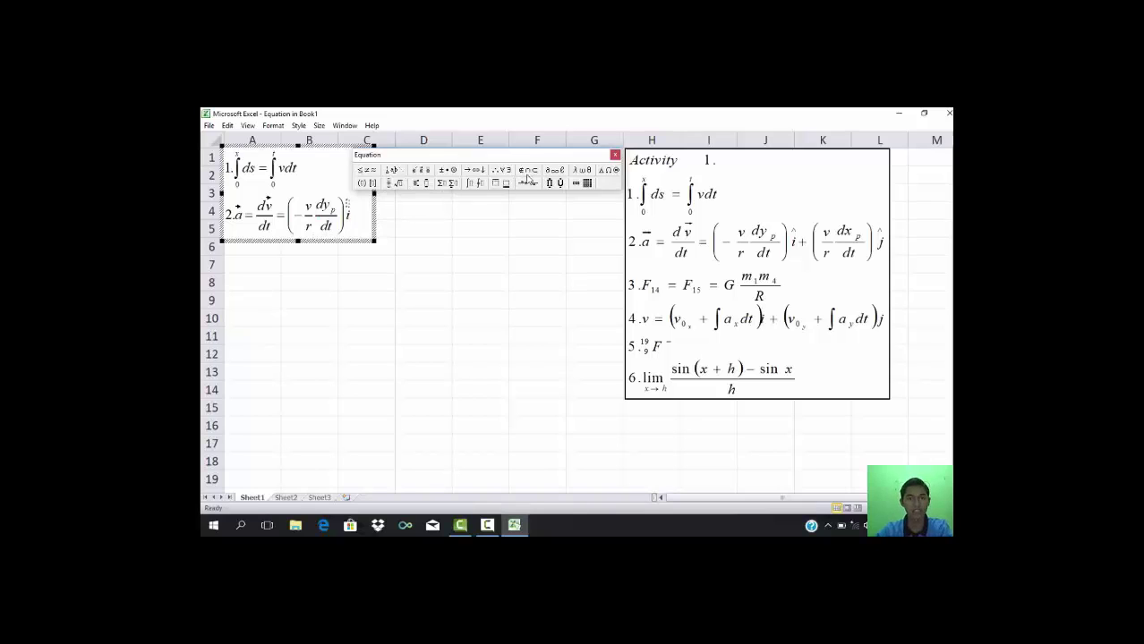
Put a hat over the i, then add + and a new pair of parentheses.
left_click(508, 177)
left_click(495, 215)
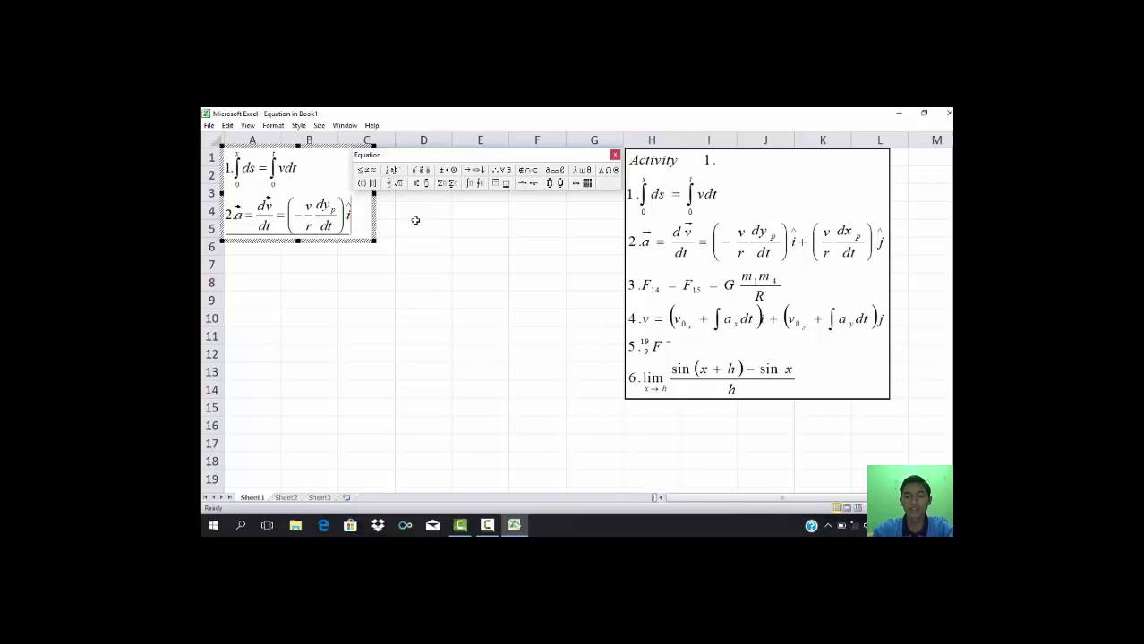
type("+")
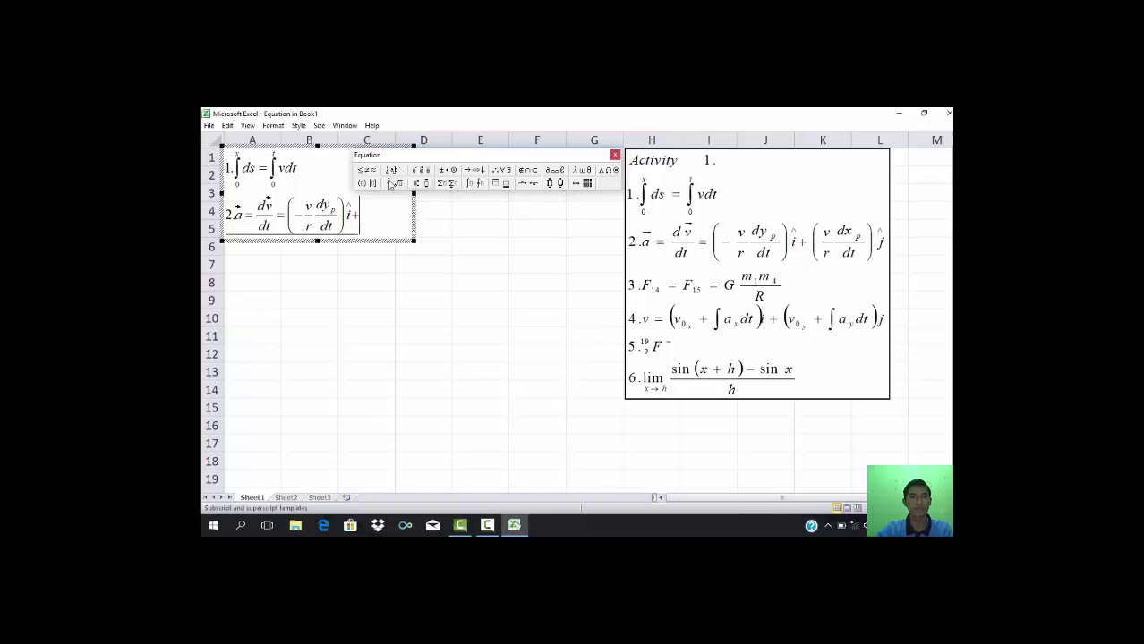
left_click(363, 182)
left_click(370, 196)
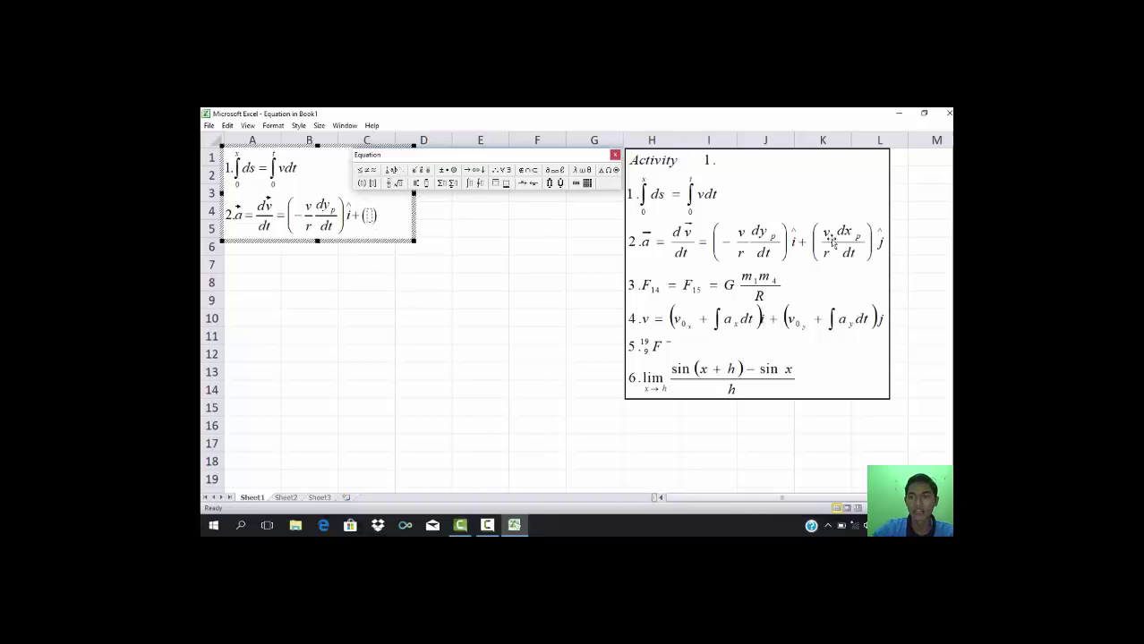
Fill the parentheses with the fractions v/r and dx_p/dt.
left_click(388, 184)
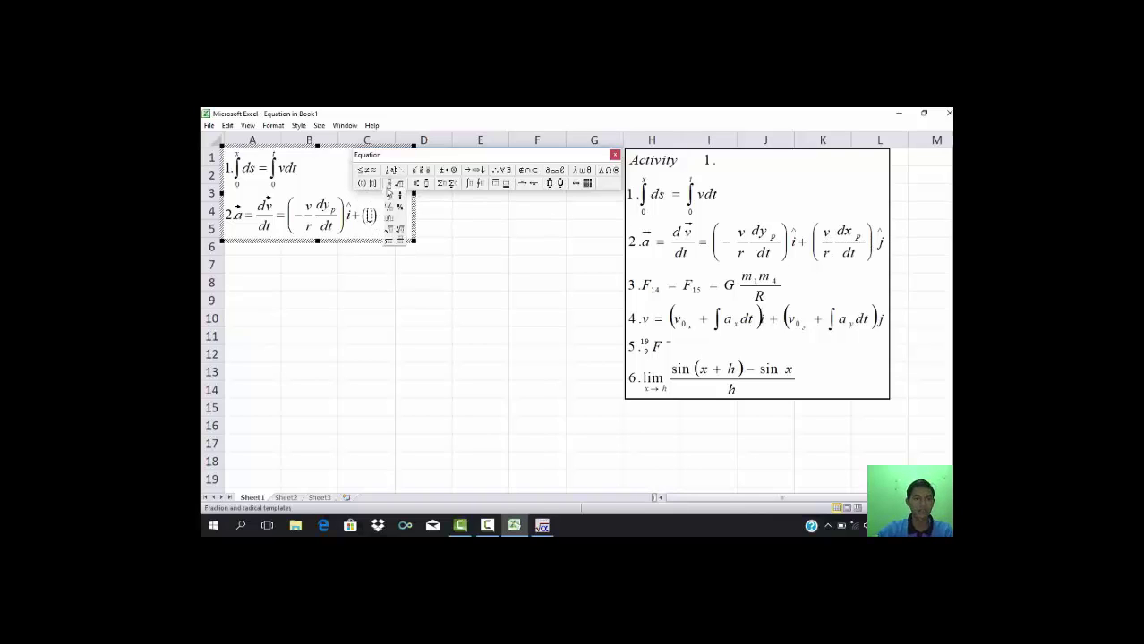
left_click(388, 197)
type("v")
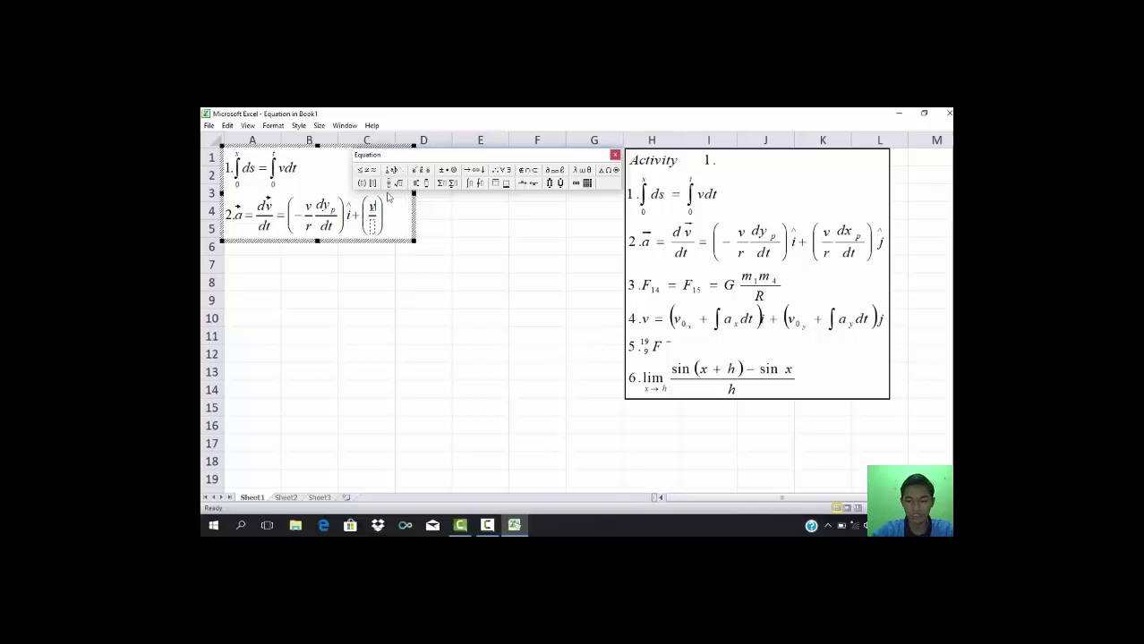
key("Tab")
type("r")
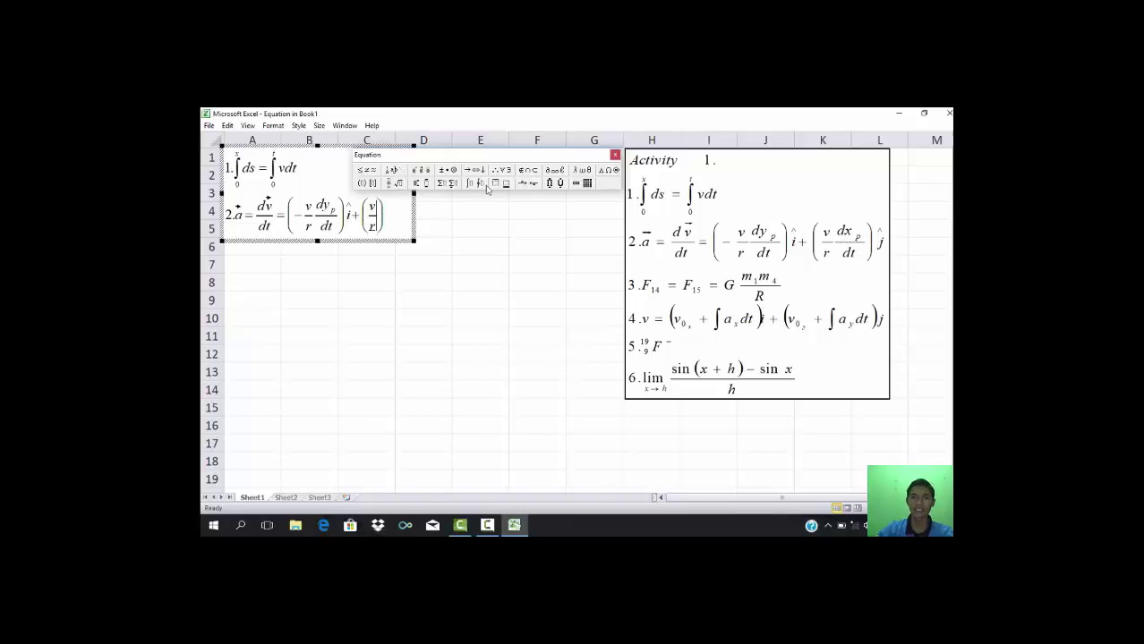
left_click(402, 184)
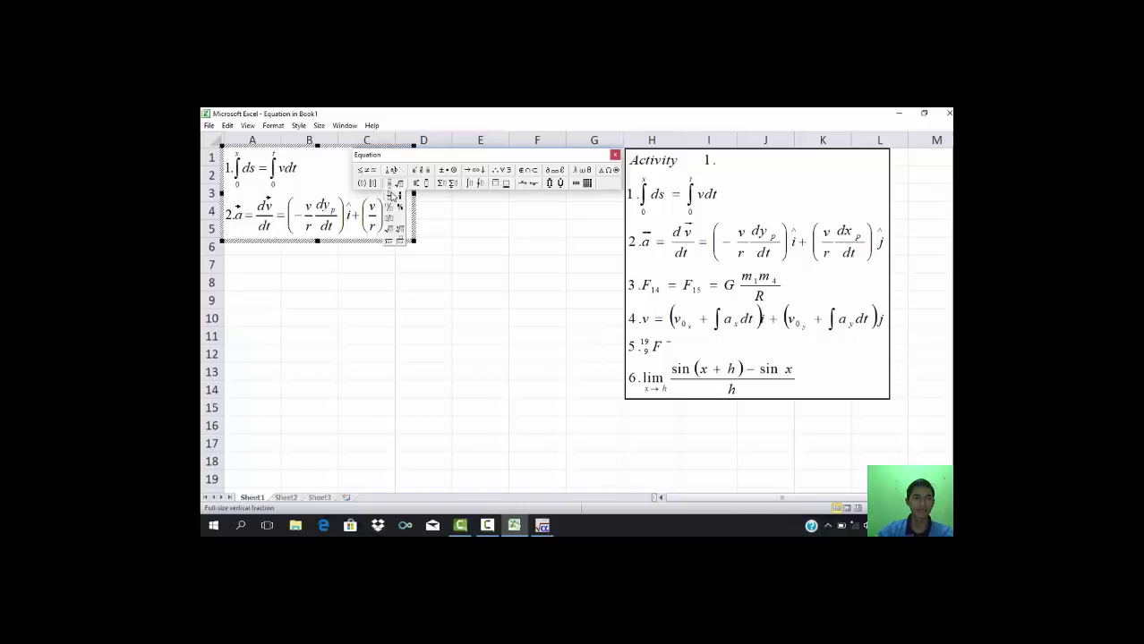
left_click(389, 197)
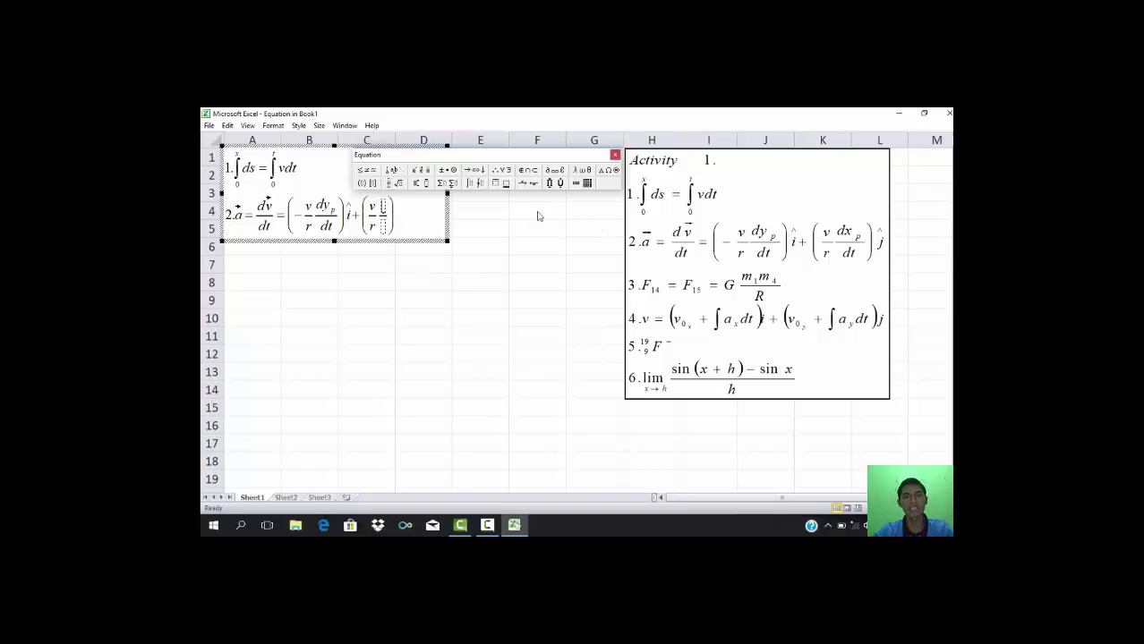
left_click(422, 185)
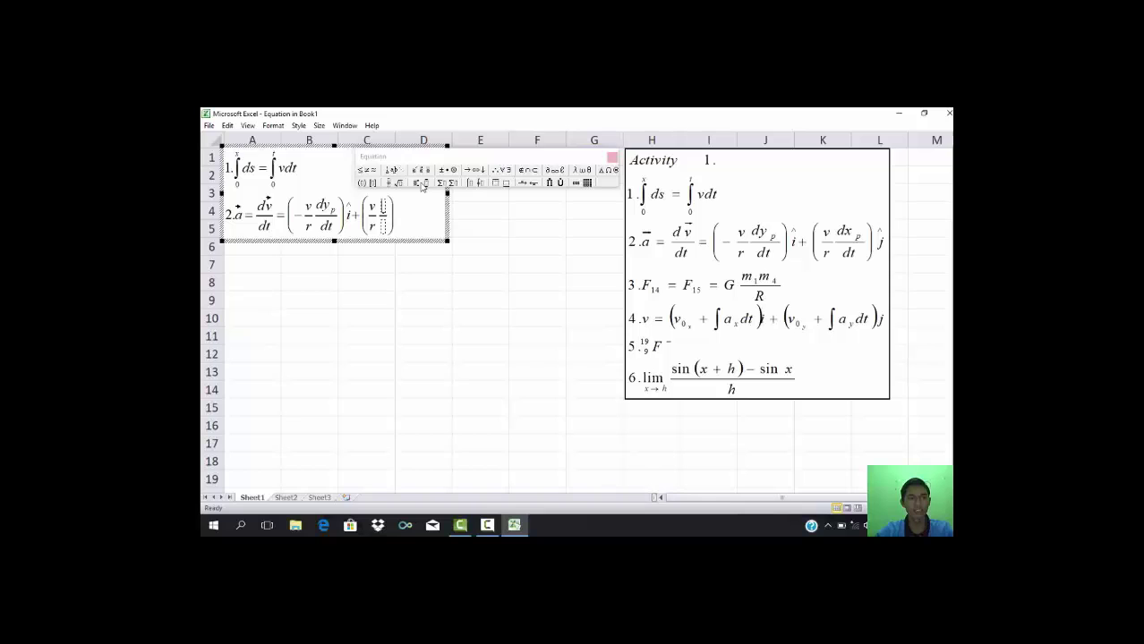
type("dx")
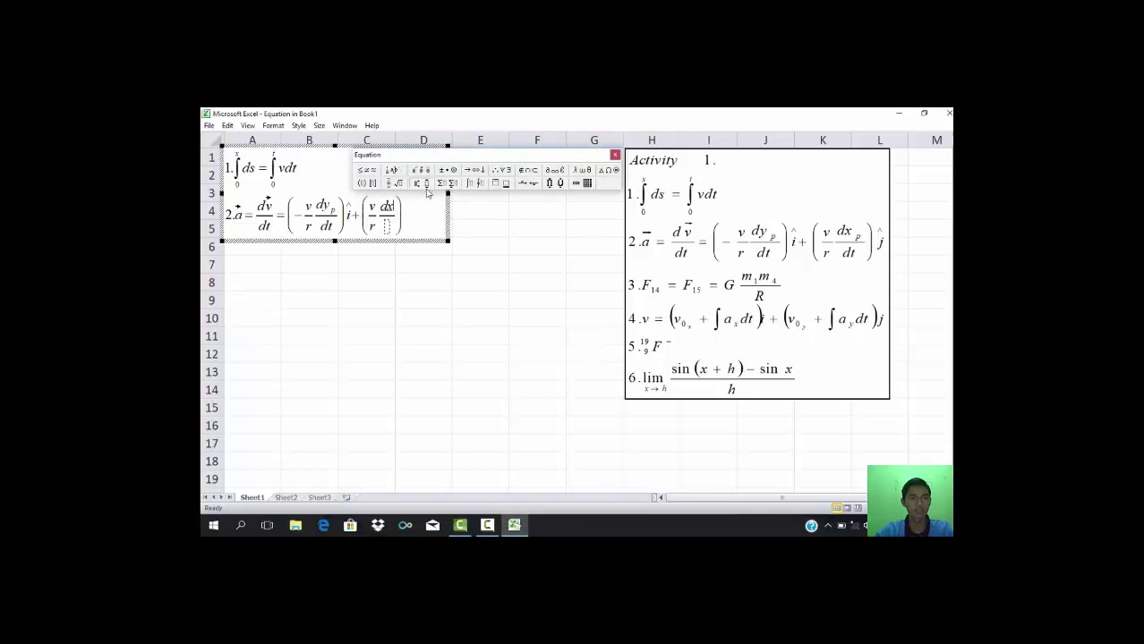
left_click(427, 186)
left_click(428, 202)
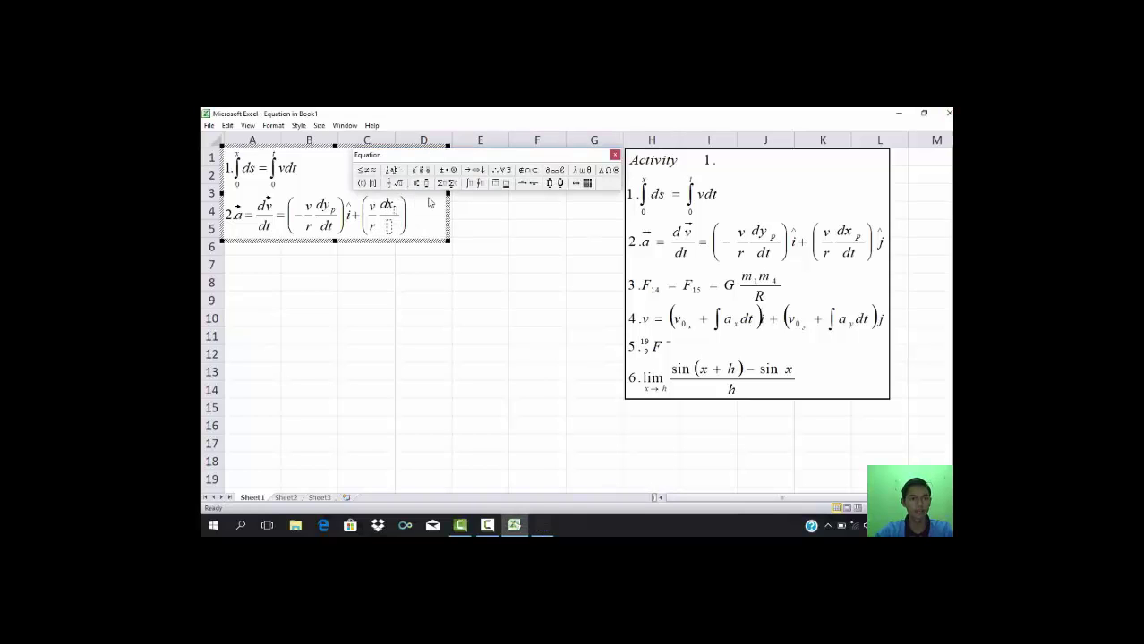
type("p/")
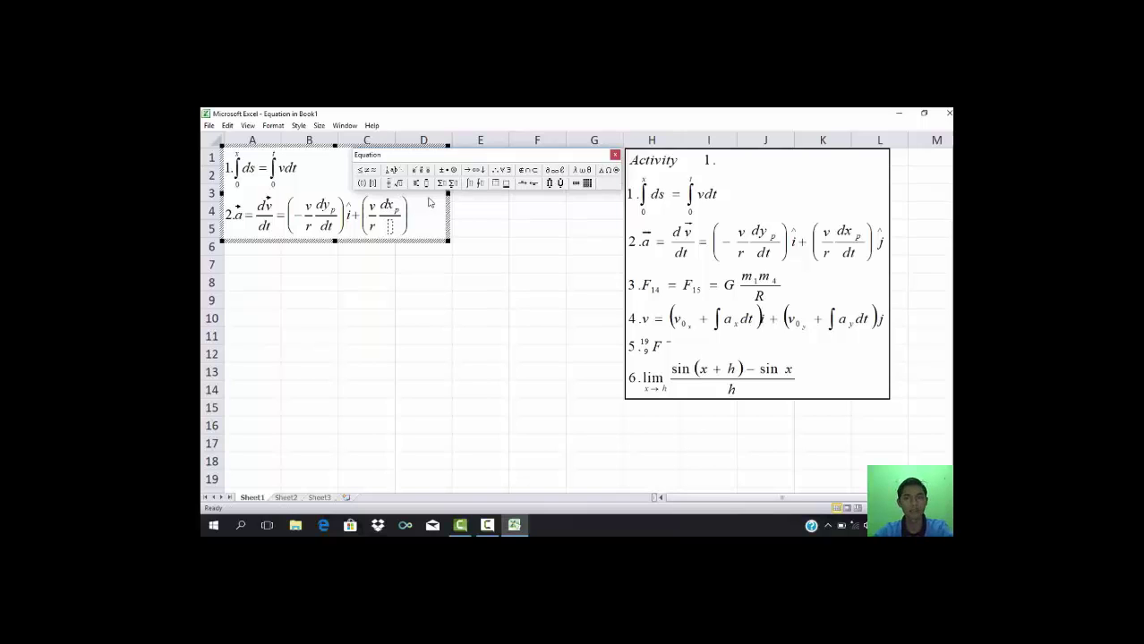
type("dt")
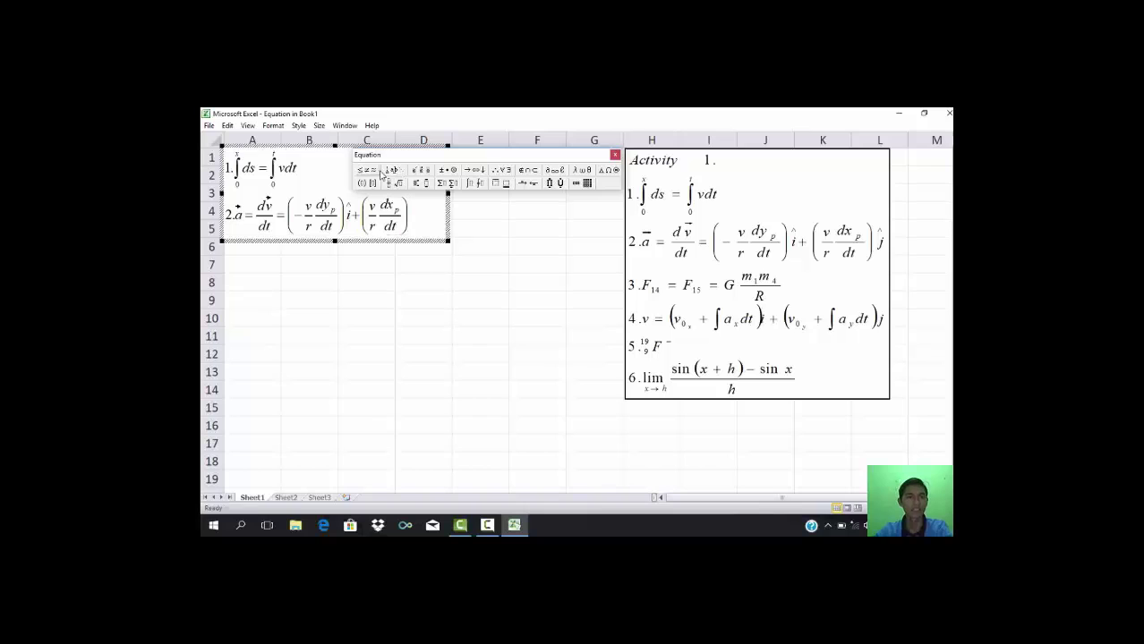
Finish equation 2 with a hatted j.
left_click(419, 184)
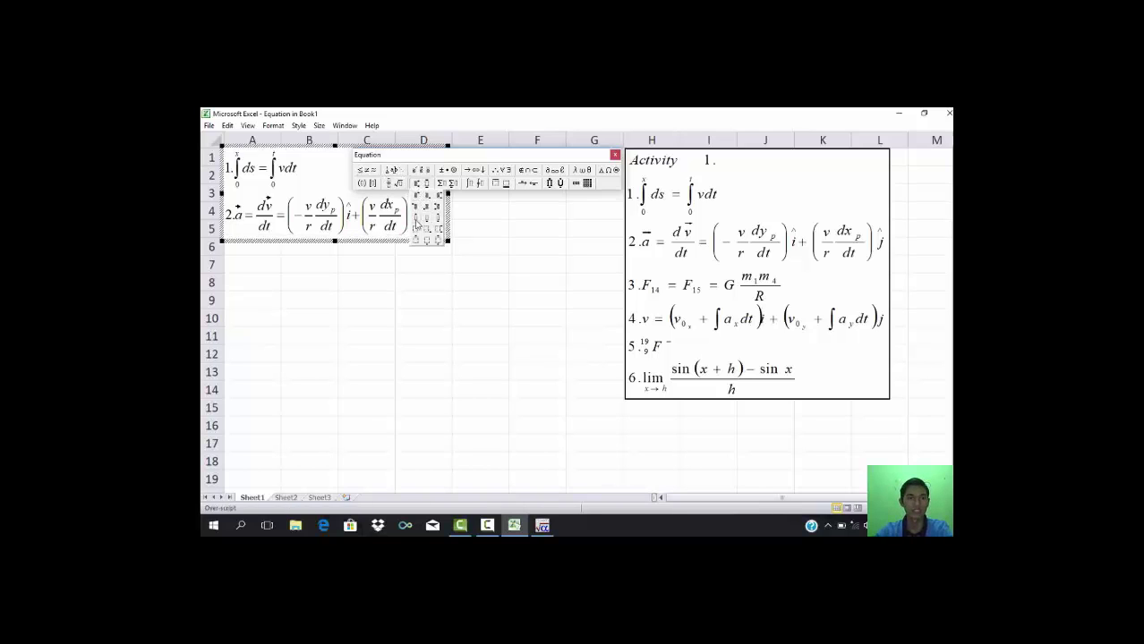
left_click(417, 223)
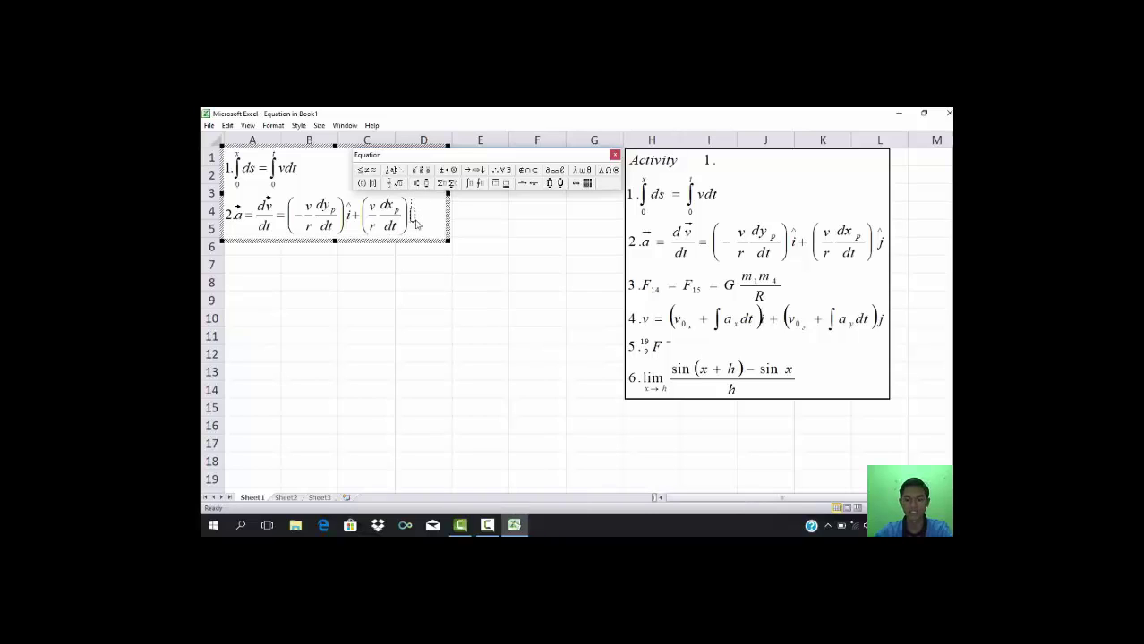
type("j")
left_click(500, 169)
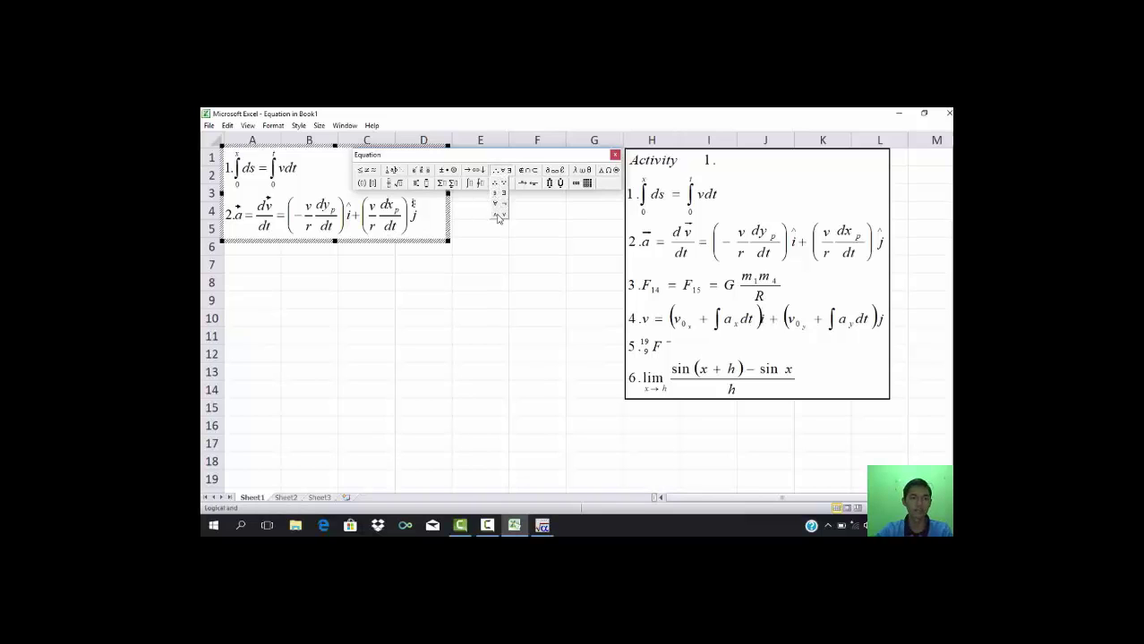
left_click(494, 215)
Start line 3 as F₁₄ = F₁₅ = G using subscripted F terms.
key("Return")
type("3.")
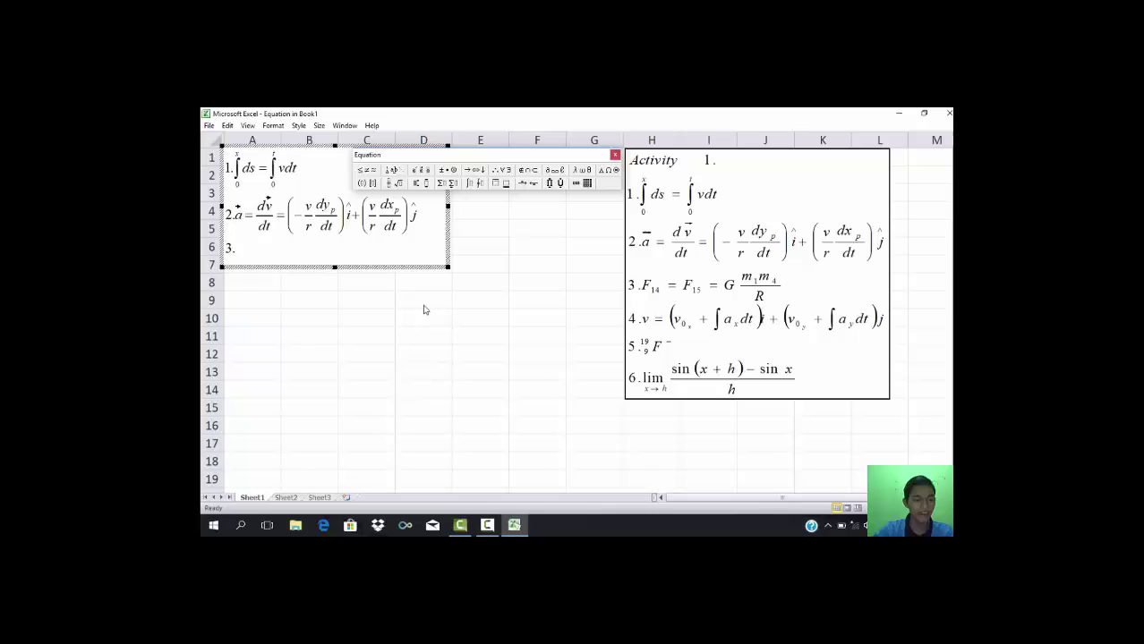
type("F")
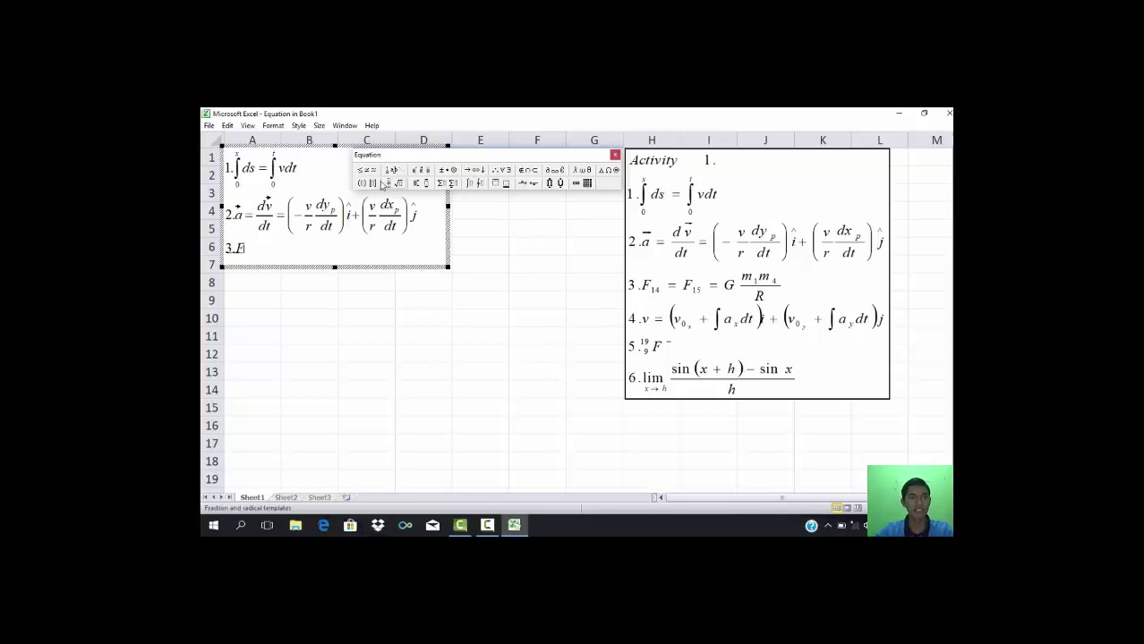
left_click(425, 183)
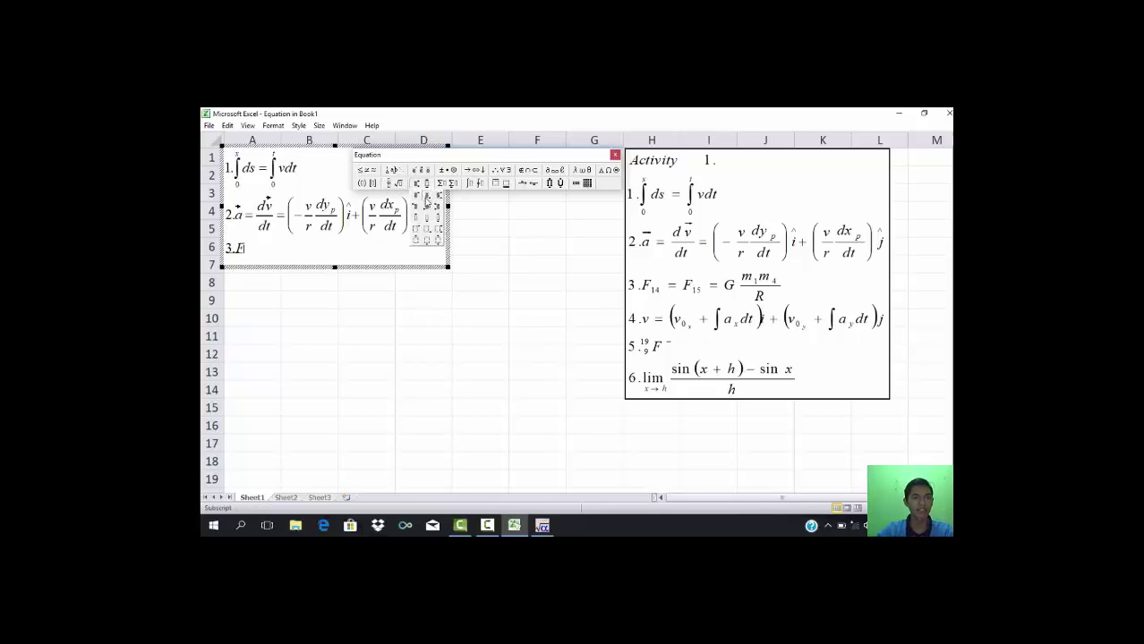
left_click(427, 203)
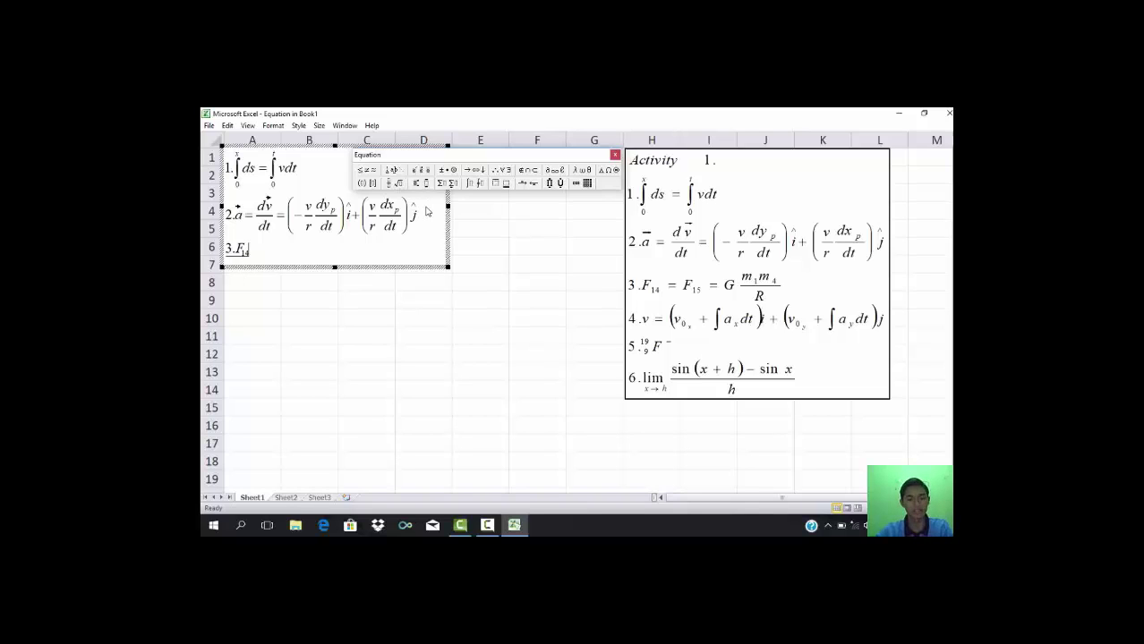
type("14 =")
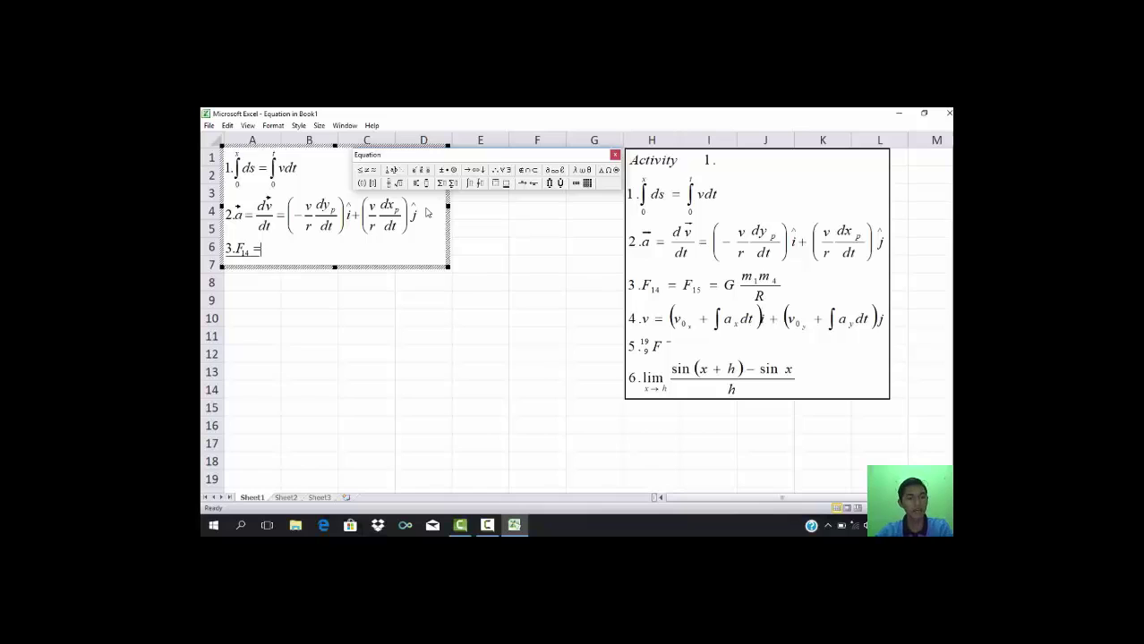
type(" F")
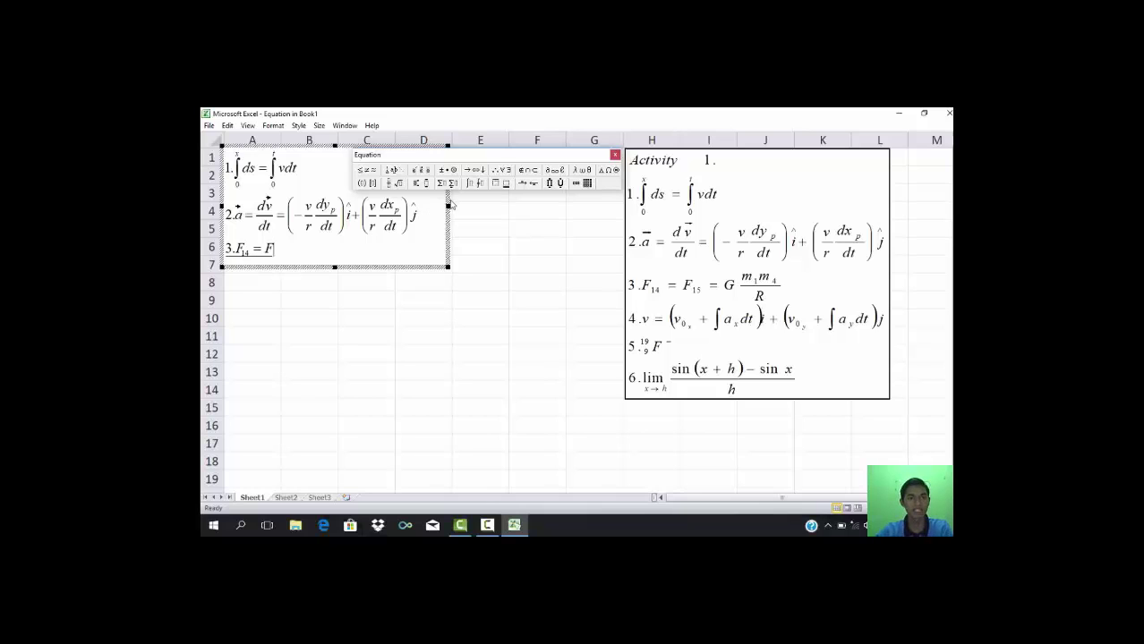
left_click(427, 186)
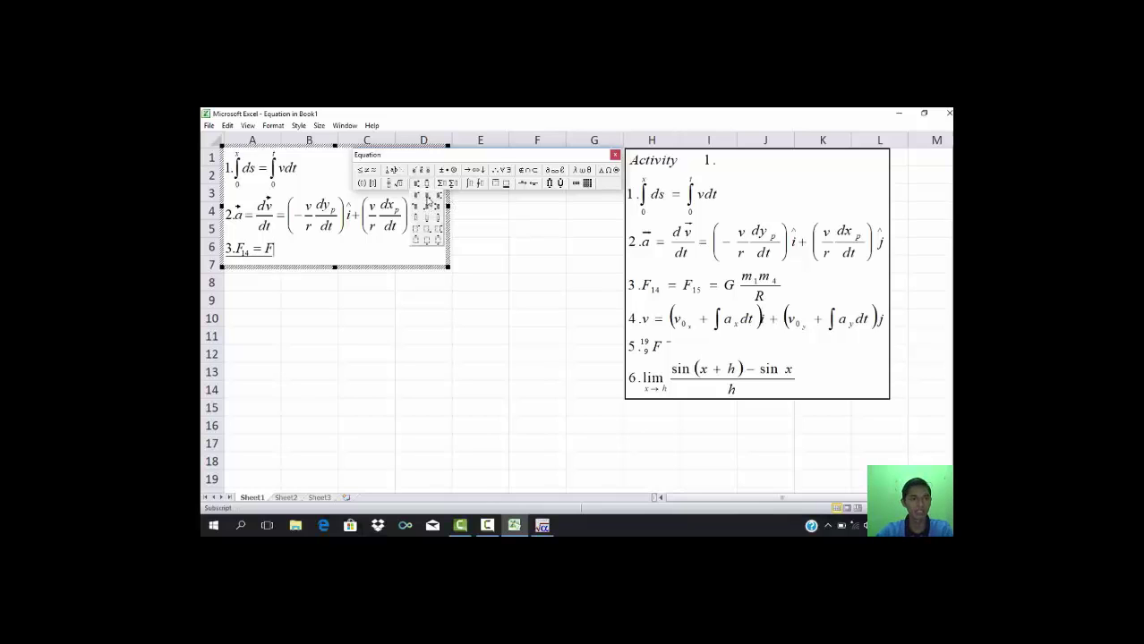
left_click(428, 202)
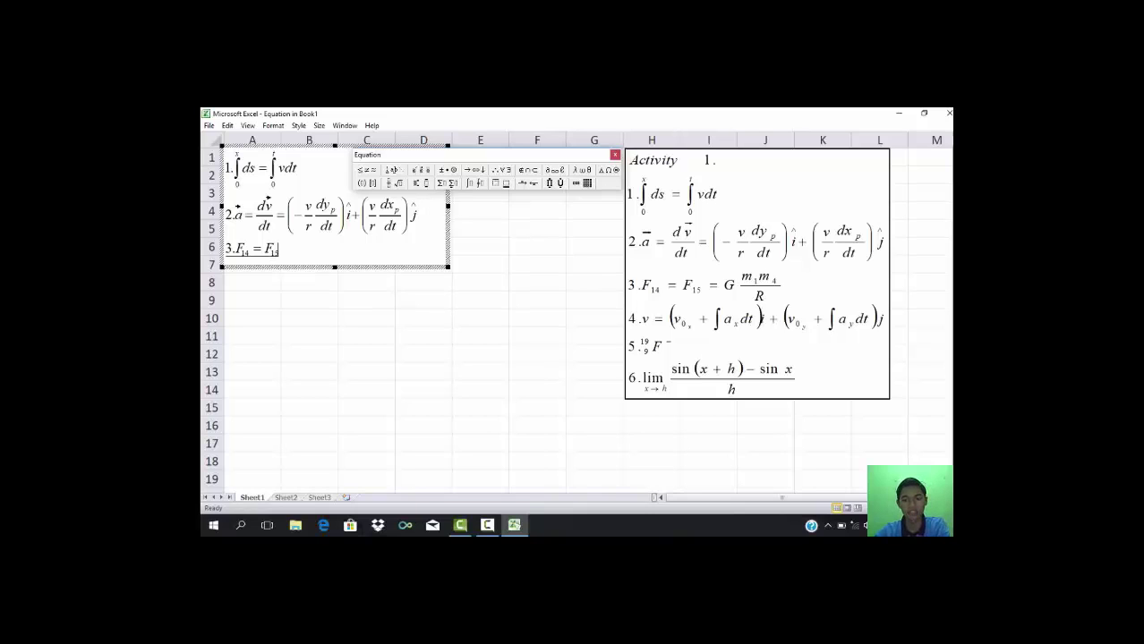
type(" = G")
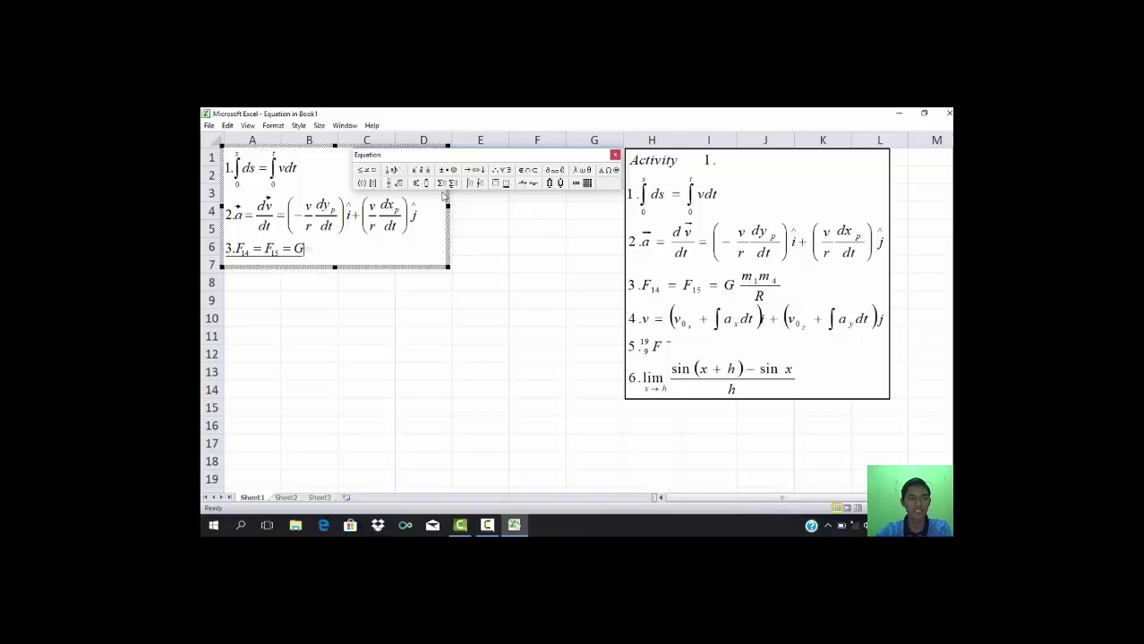
Add the fraction m₁m₄ over R after G.
left_click(391, 184)
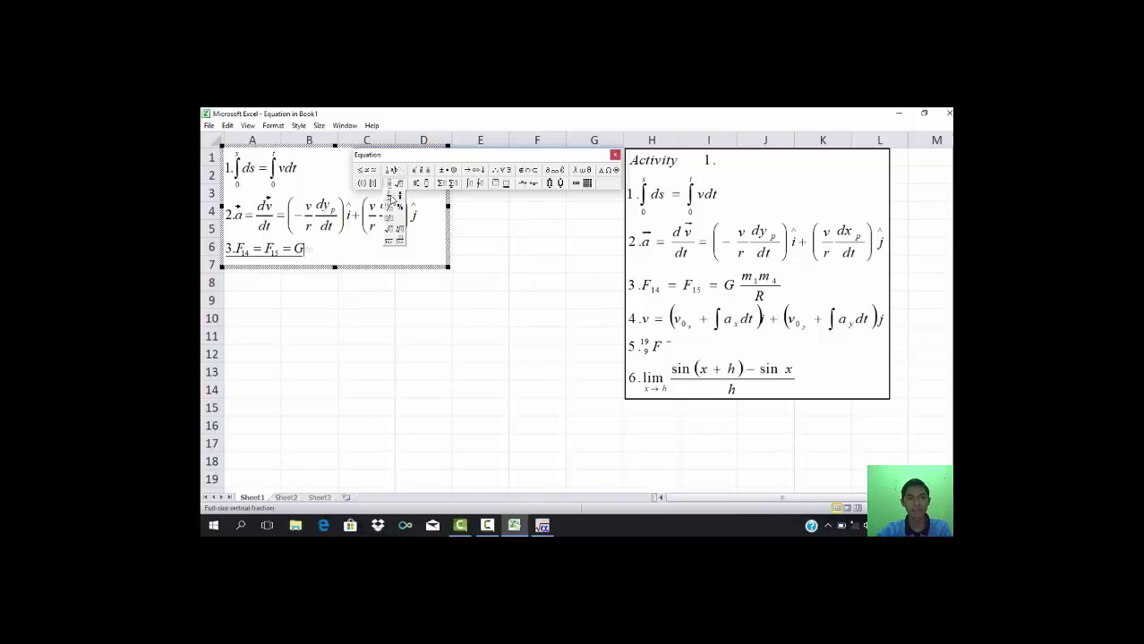
left_click(391, 201)
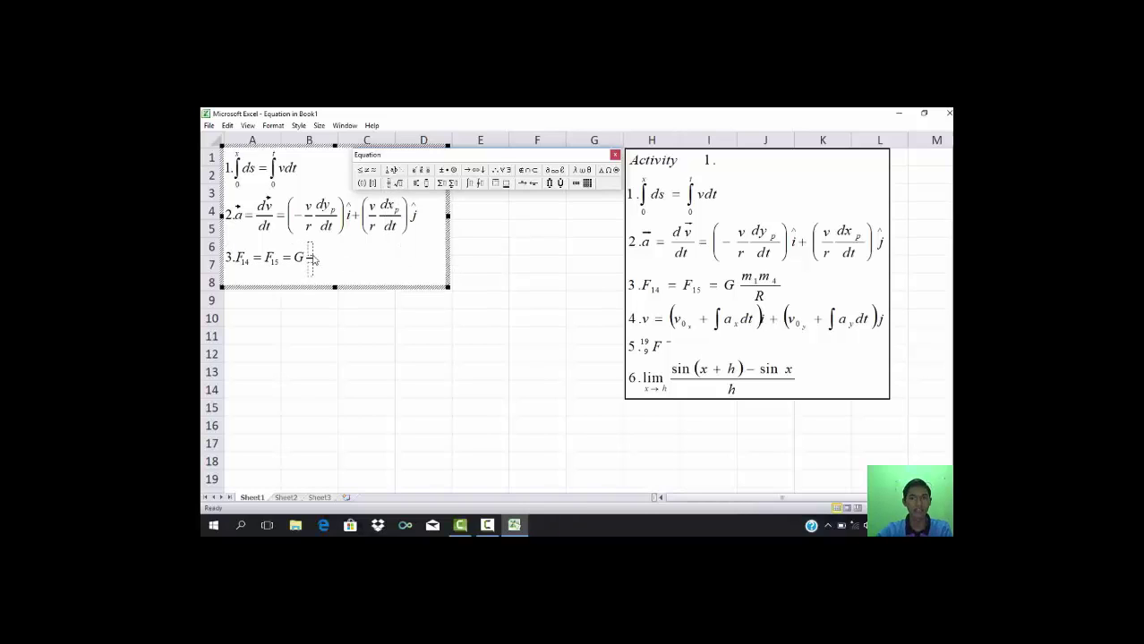
type("m")
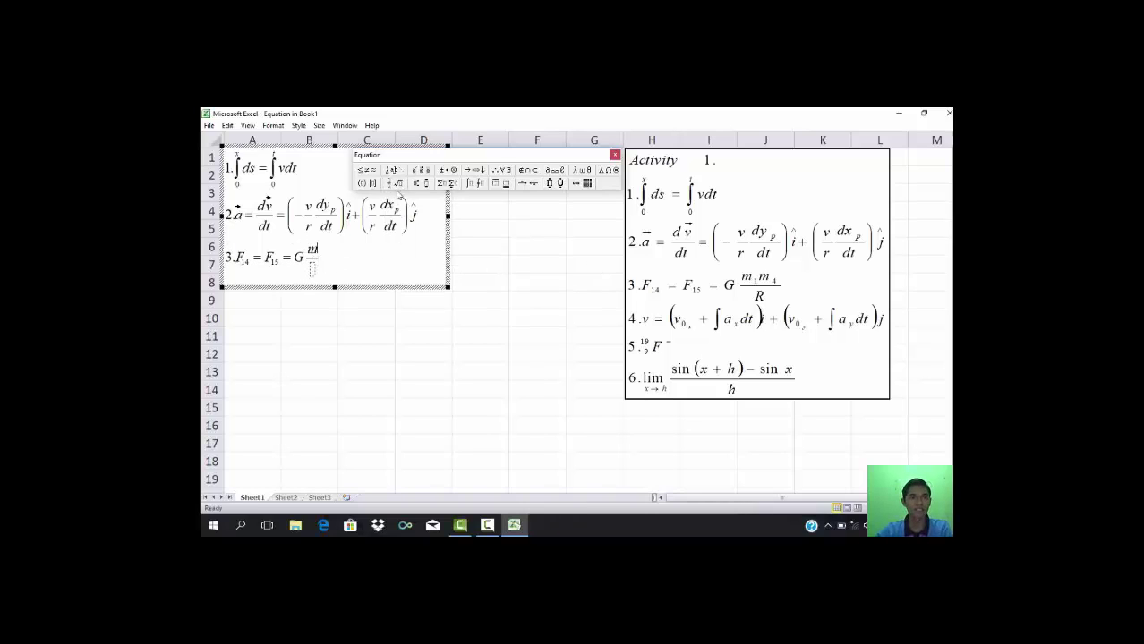
left_click(418, 185)
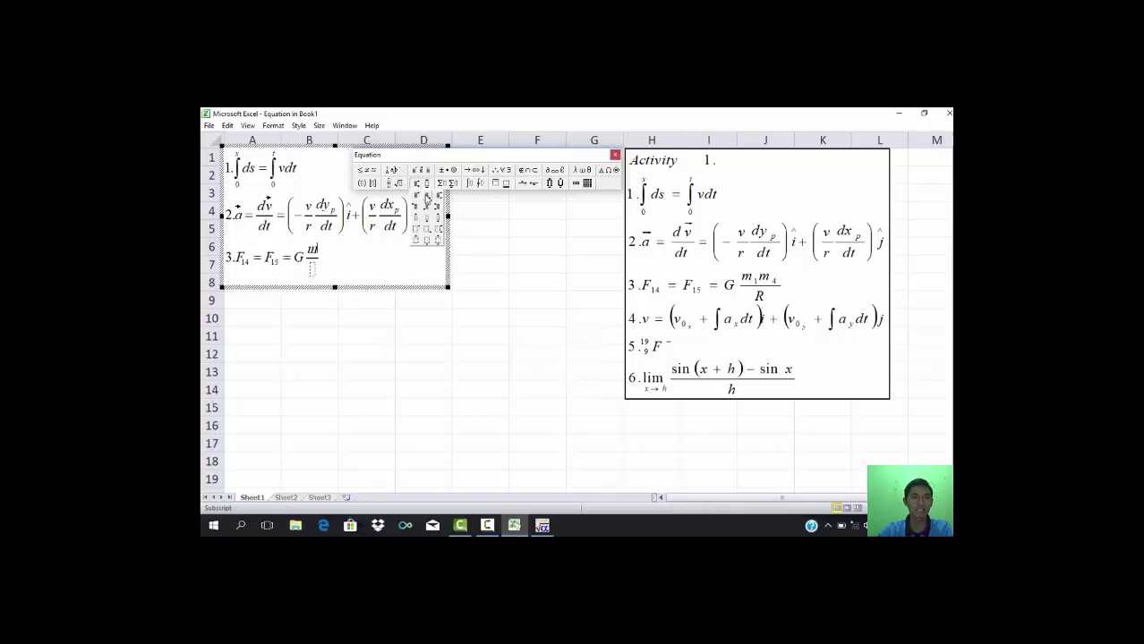
left_click(426, 199)
type("1")
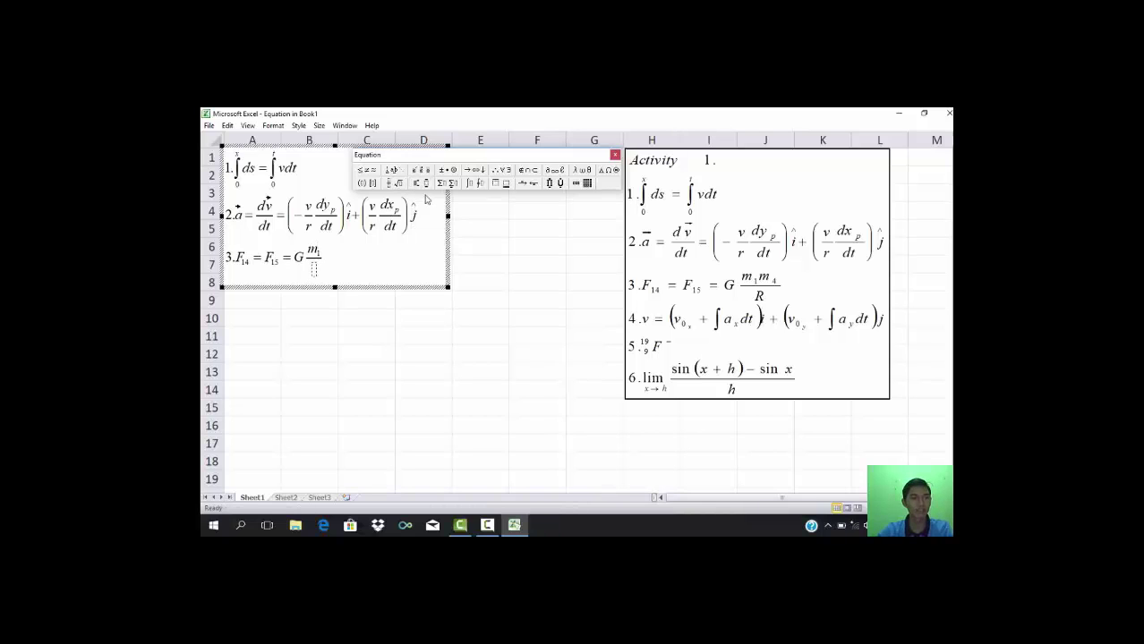
type("m")
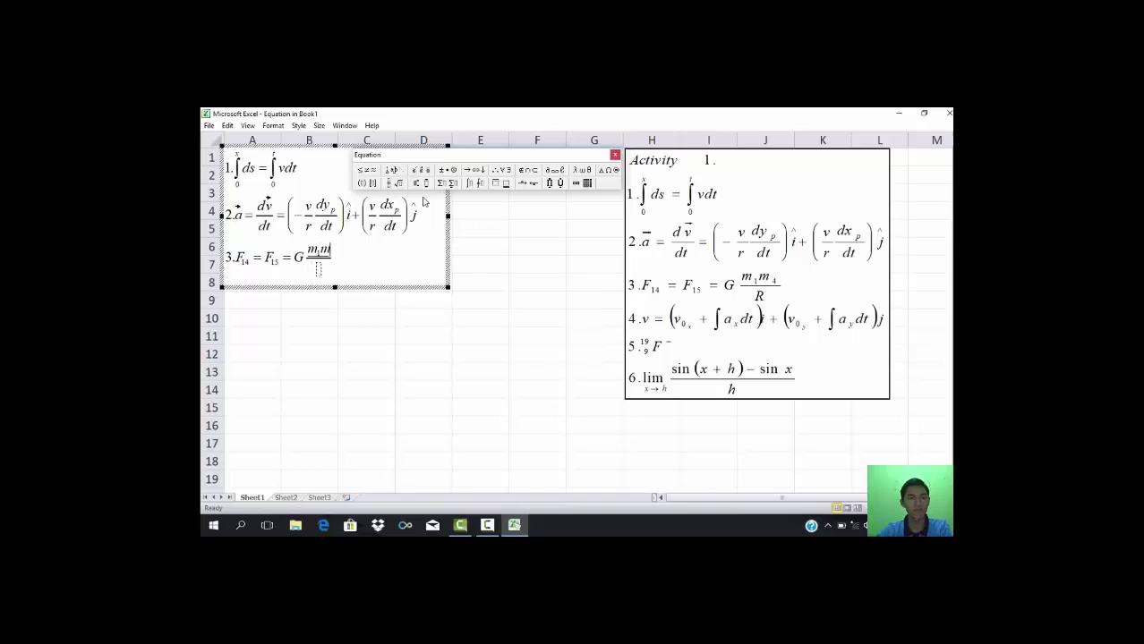
left_click(424, 184)
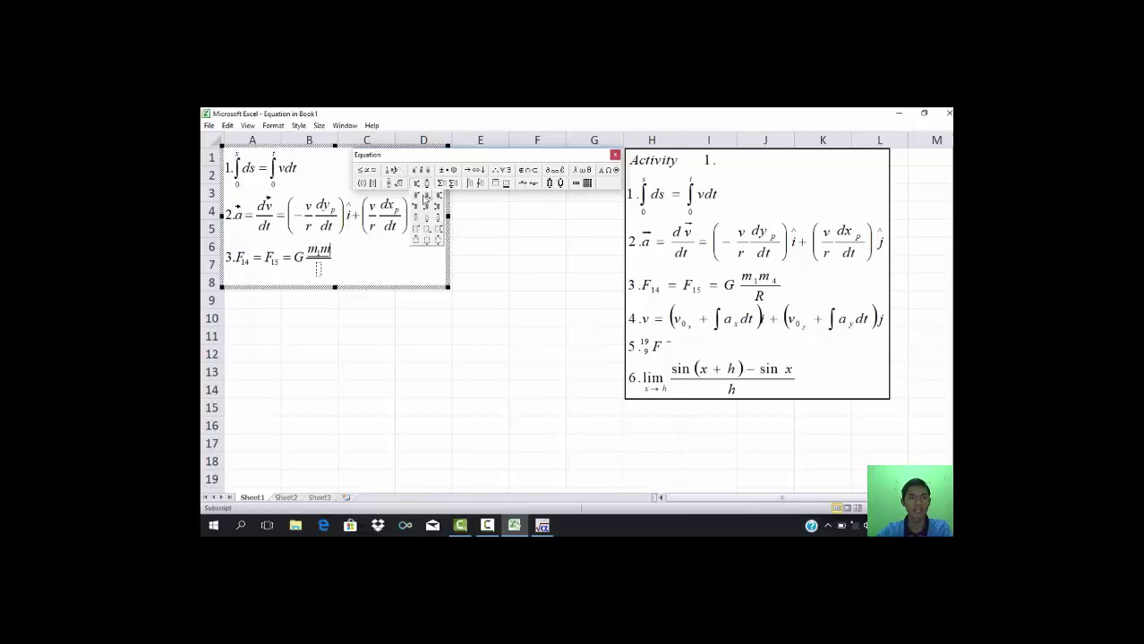
left_click(426, 202)
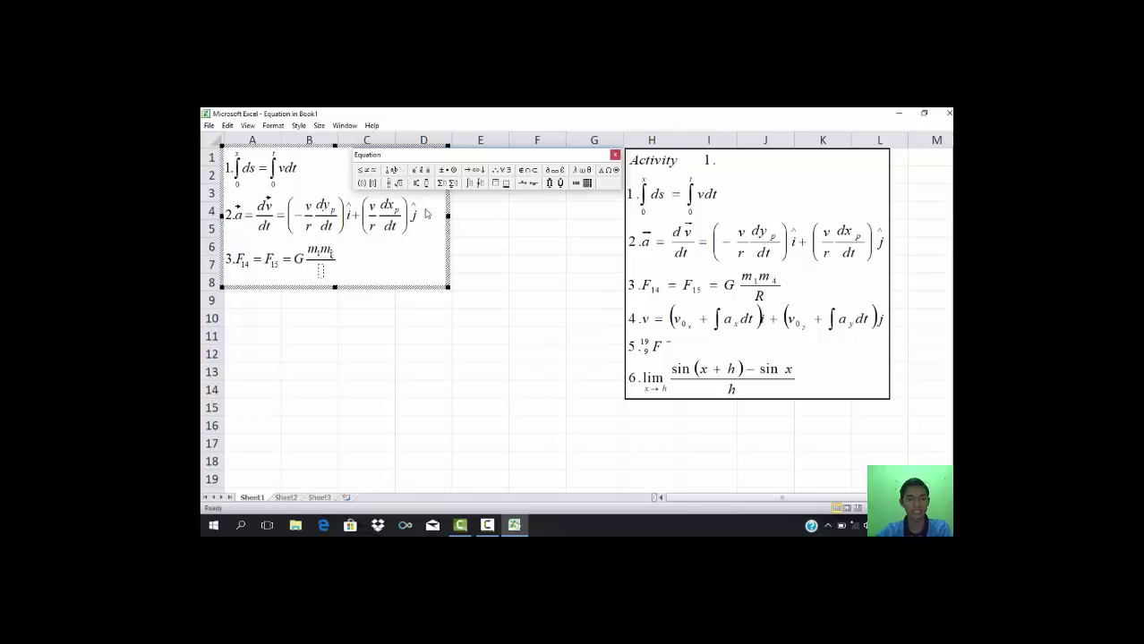
type("4/R")
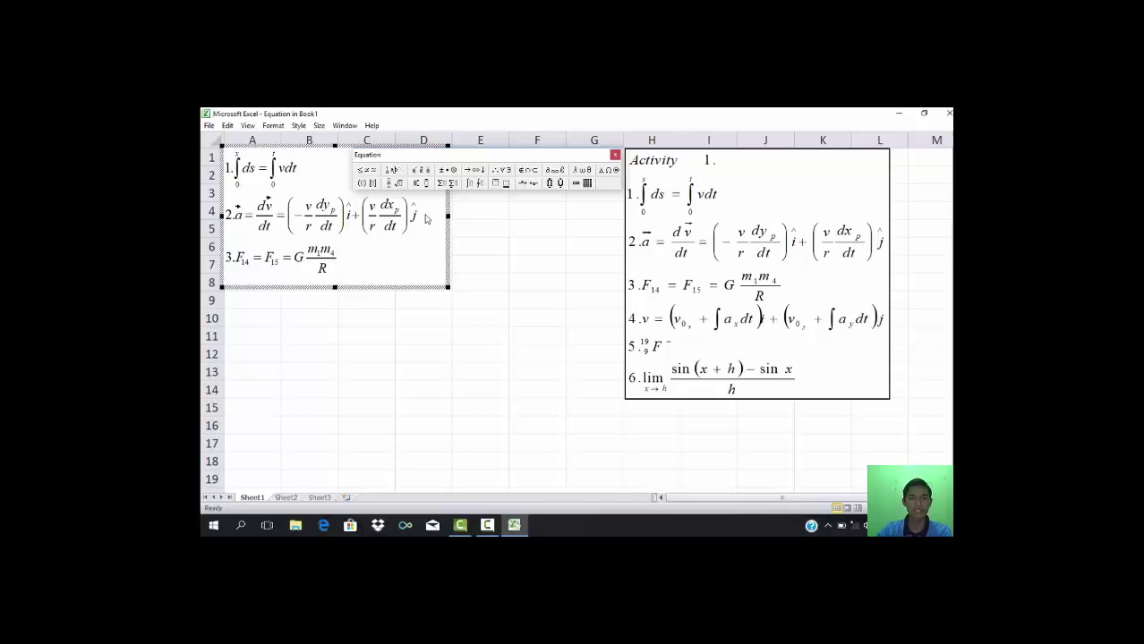
Start line 4 as 4. v = ( v₀ₓ + with nested subscripts inside parentheses.
key("Return")
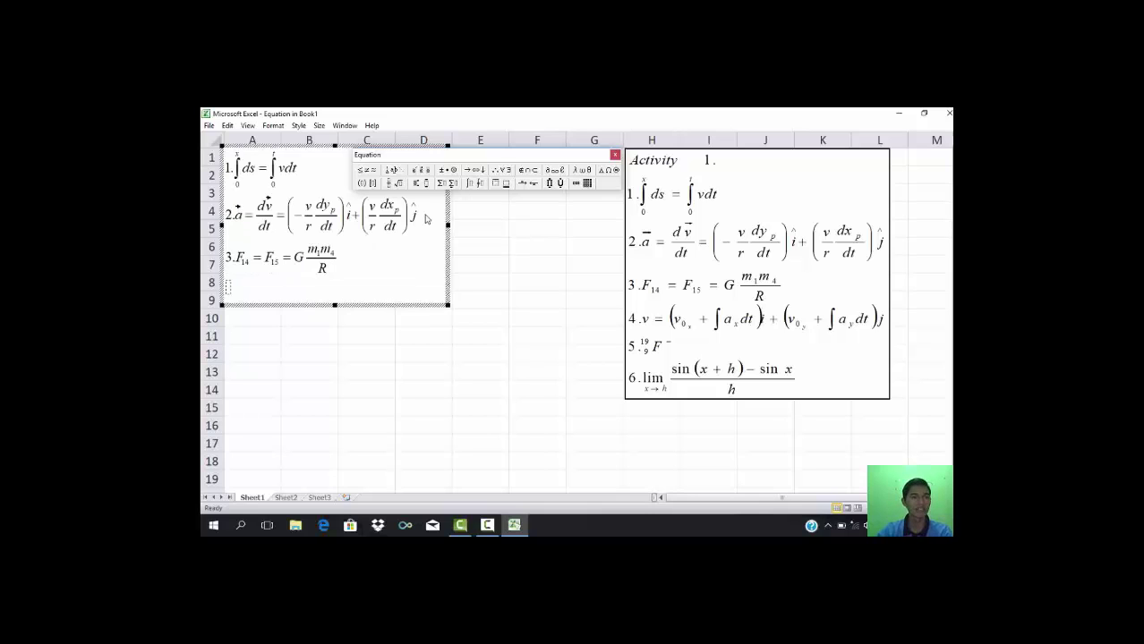
type("4.v =")
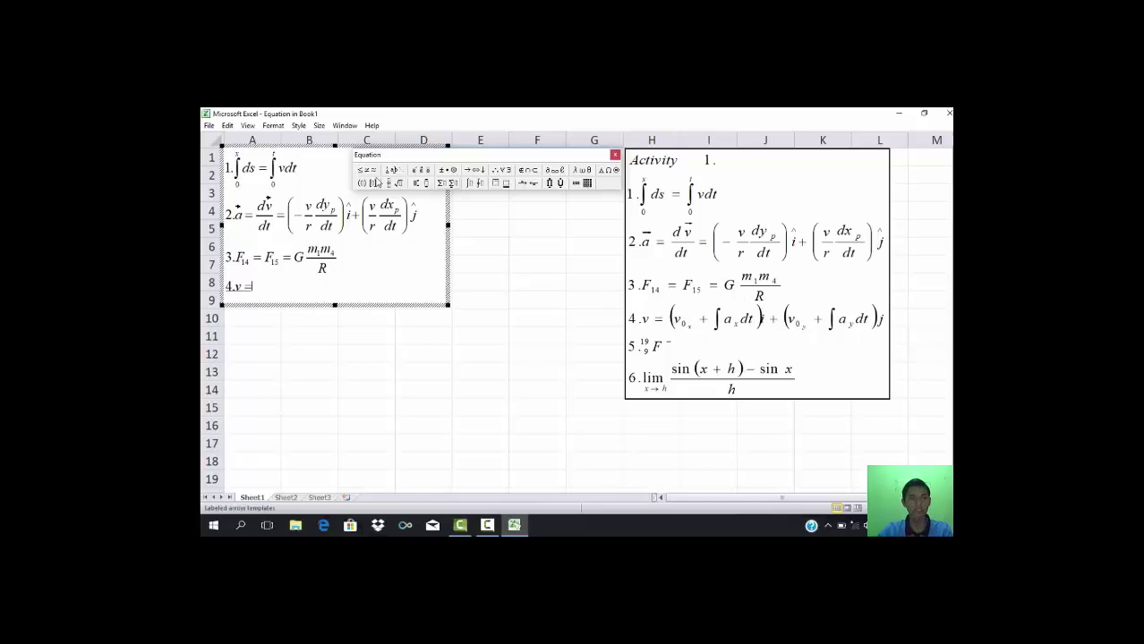
left_click(362, 183)
left_click(362, 195)
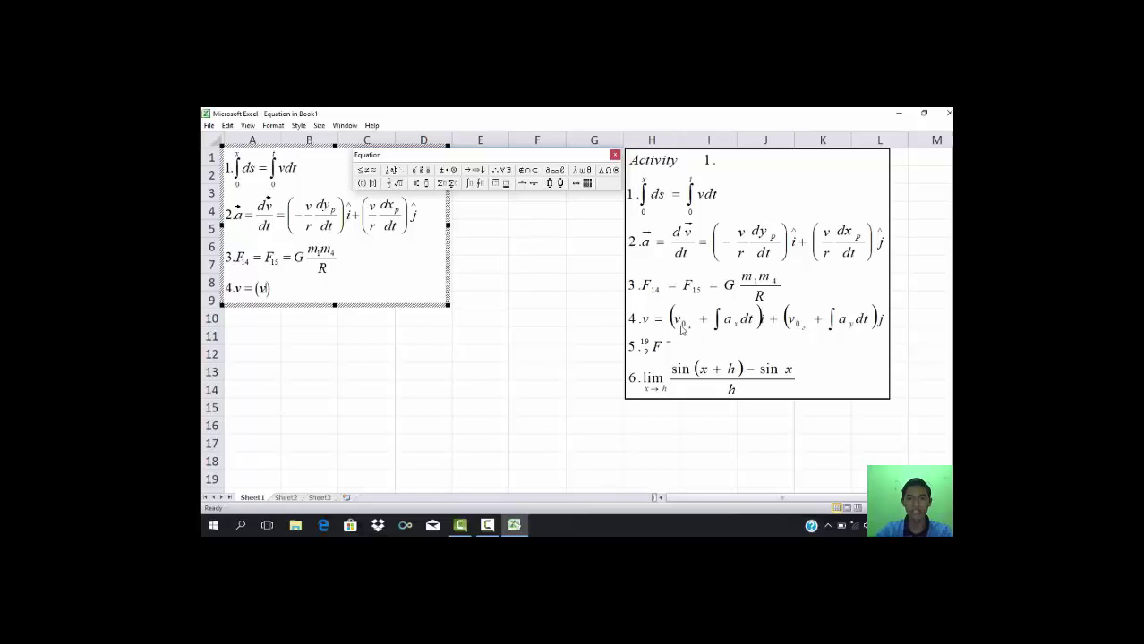
left_click(421, 184)
left_click(427, 203)
type("0")
left_click(421, 183)
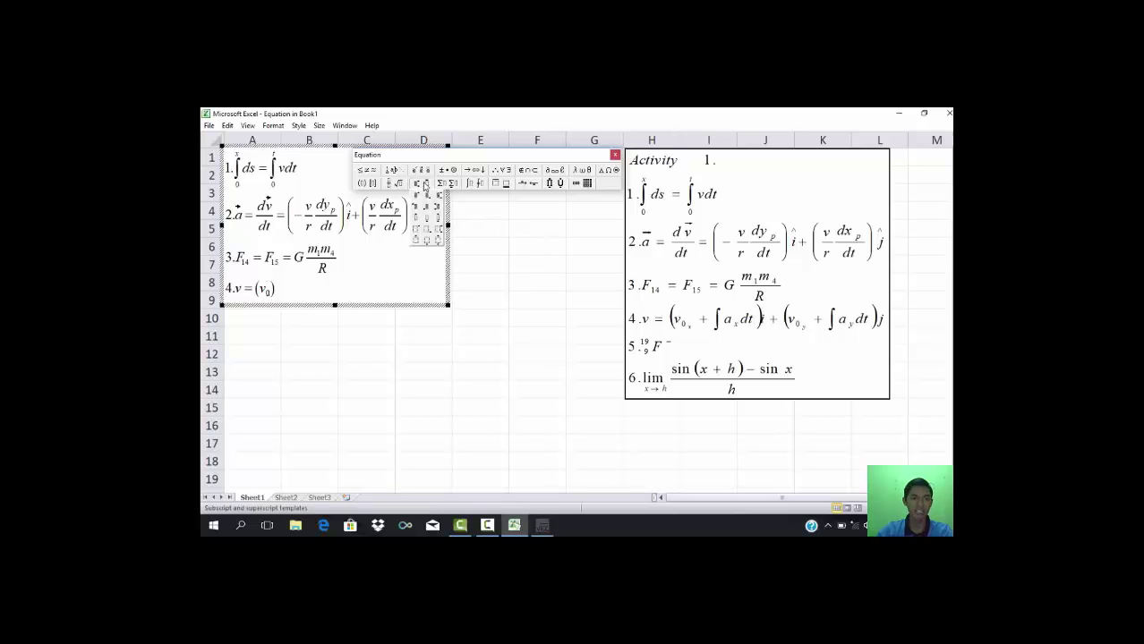
left_click(427, 202)
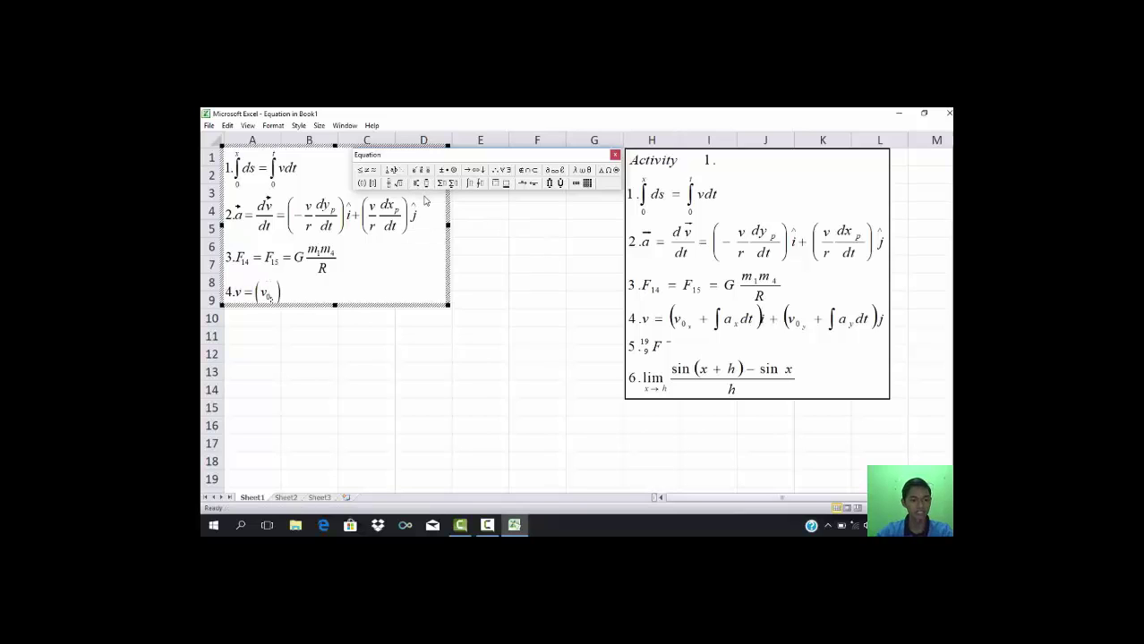
type("x ")
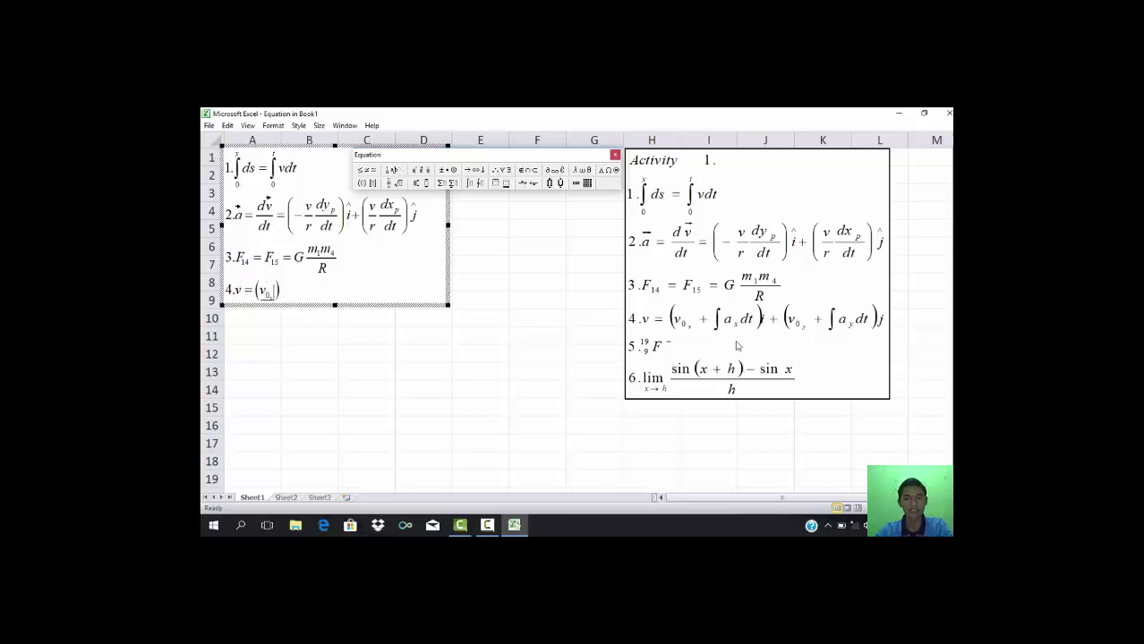
type("+")
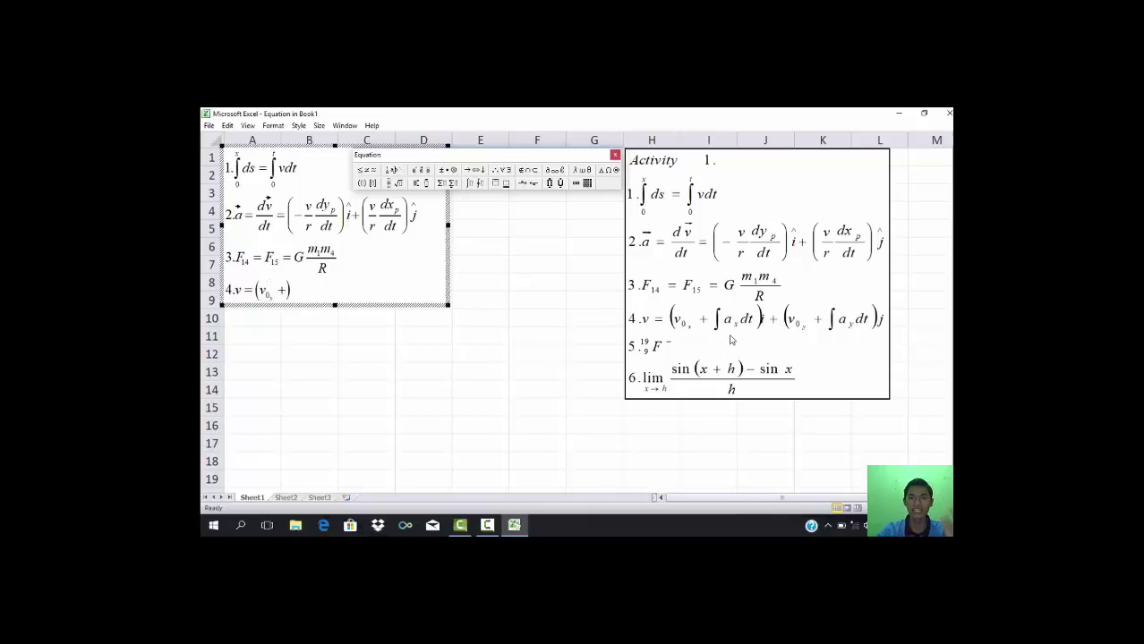
Add the indefinite integral ∫ aₓdt inside the parentheses.
left_click(471, 183)
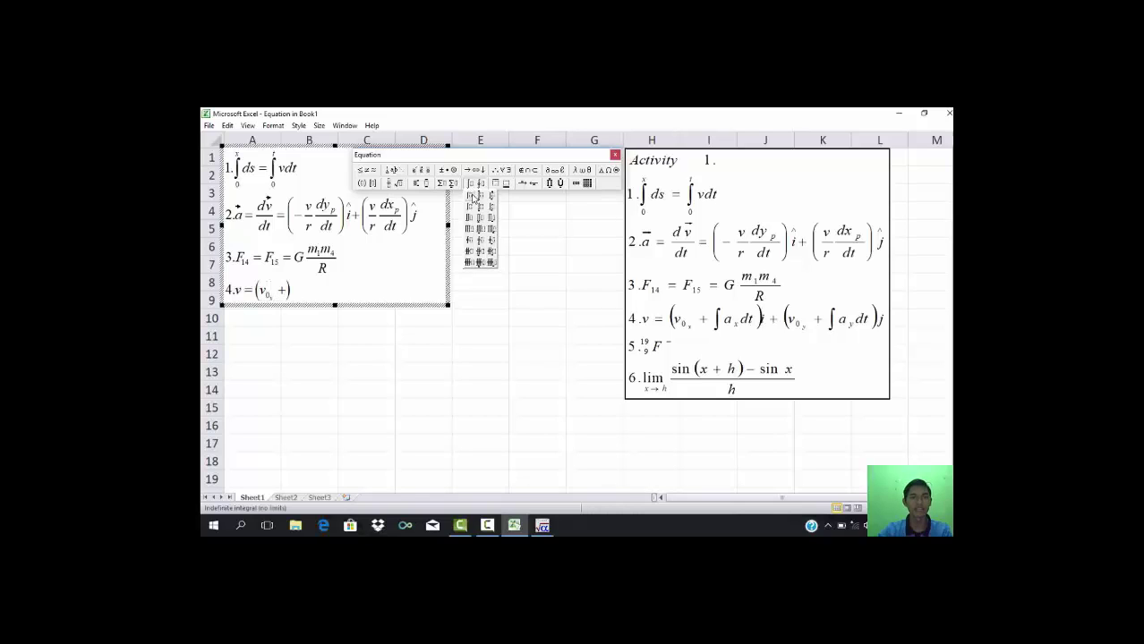
left_click(471, 197)
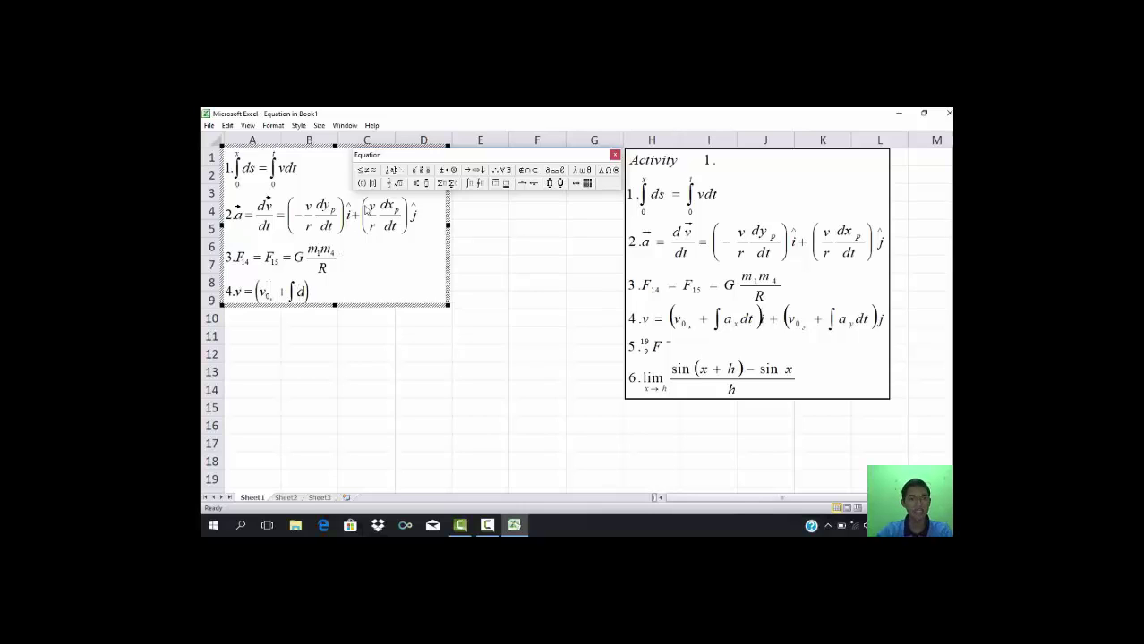
left_click(417, 185)
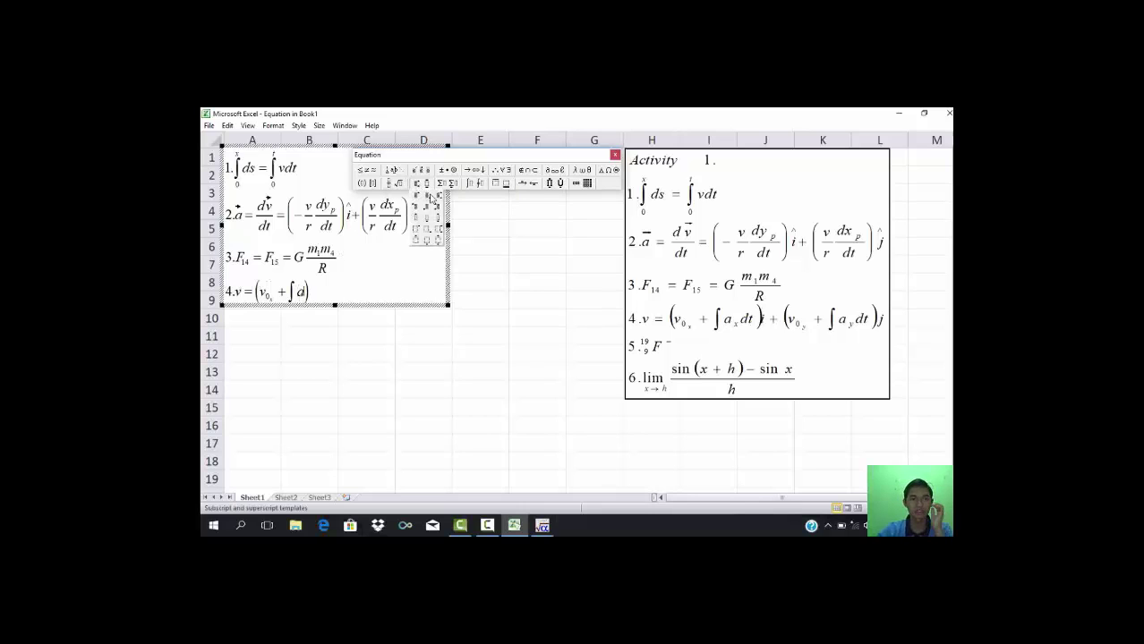
left_click(430, 197)
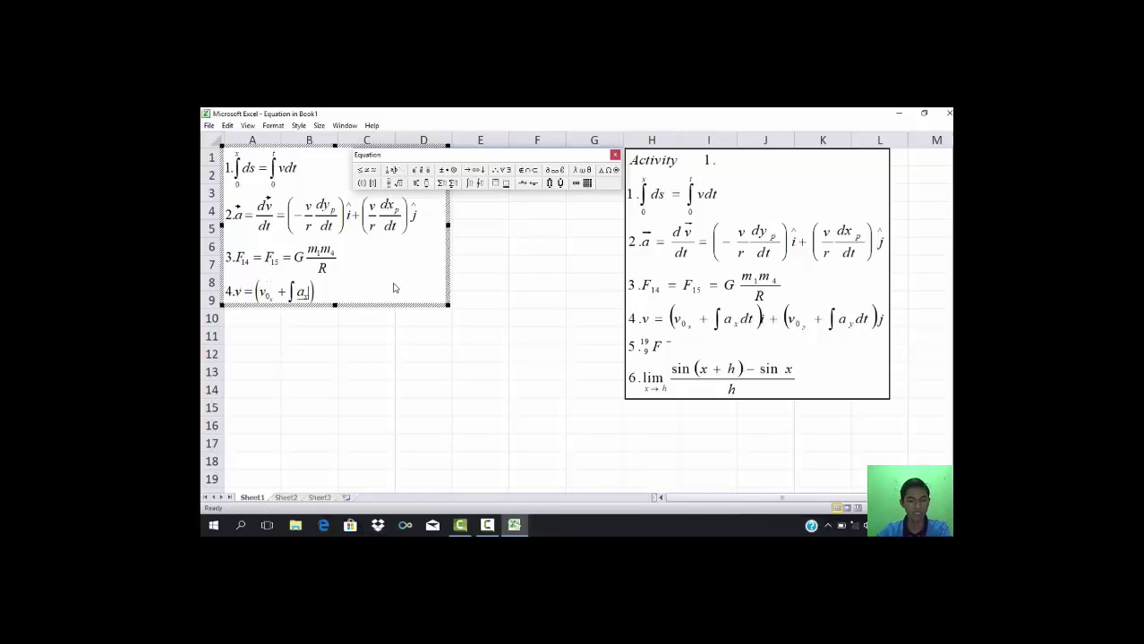
type("x")
key("Right")
type("dt")
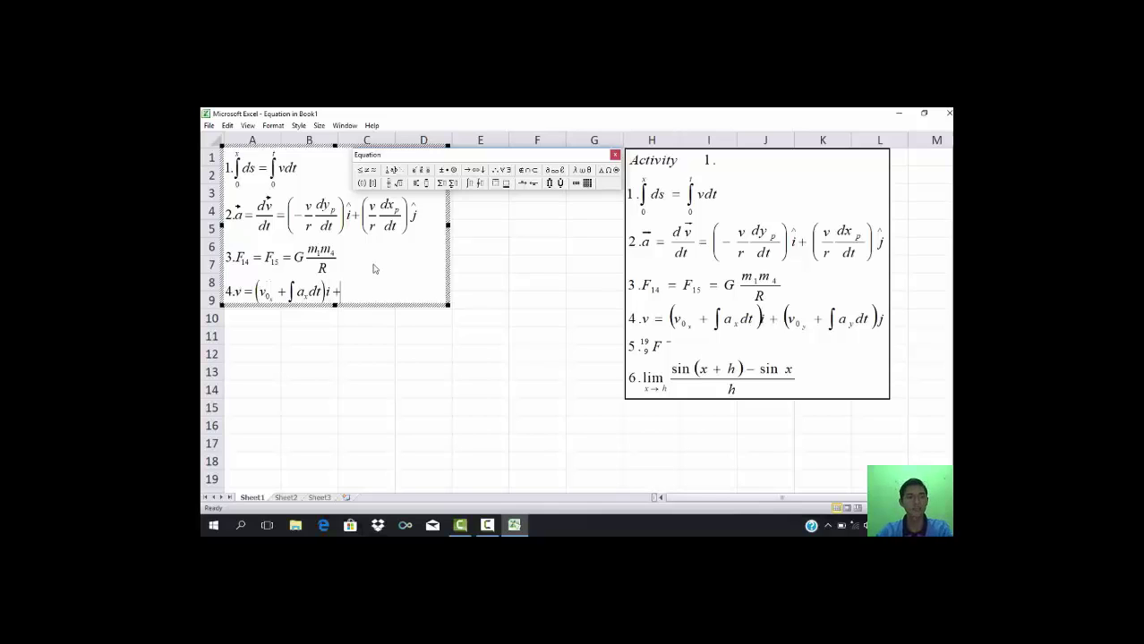
Open a second parenthesis containing v₀ᵧ + for the j component.
left_click(361, 183)
left_click(363, 195)
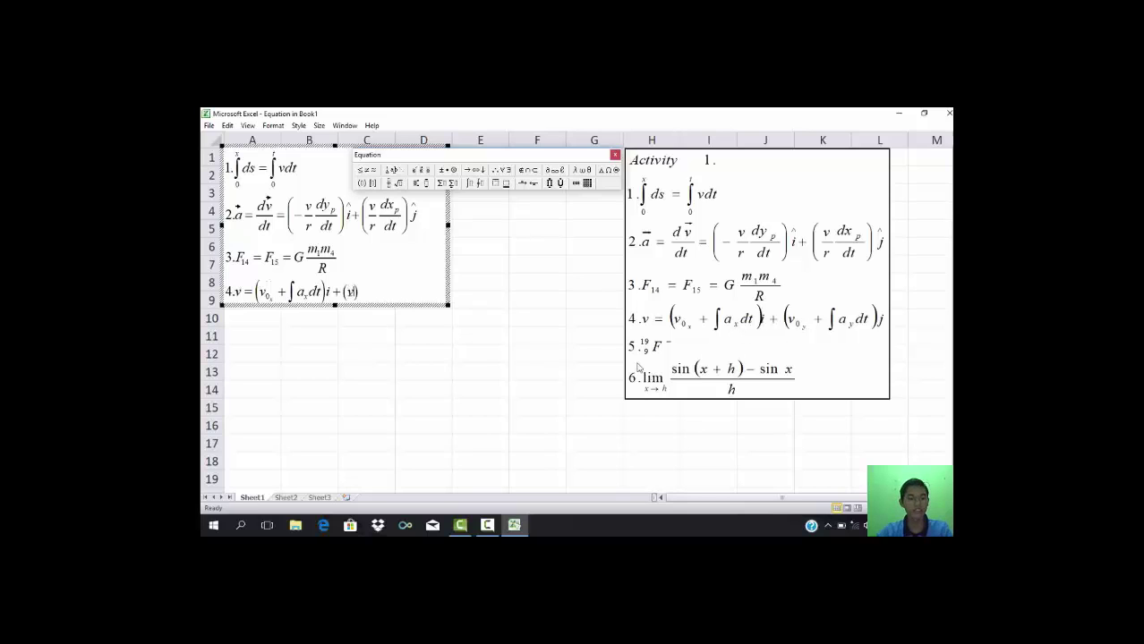
type("v")
left_click(430, 184)
left_click(428, 196)
type("0")
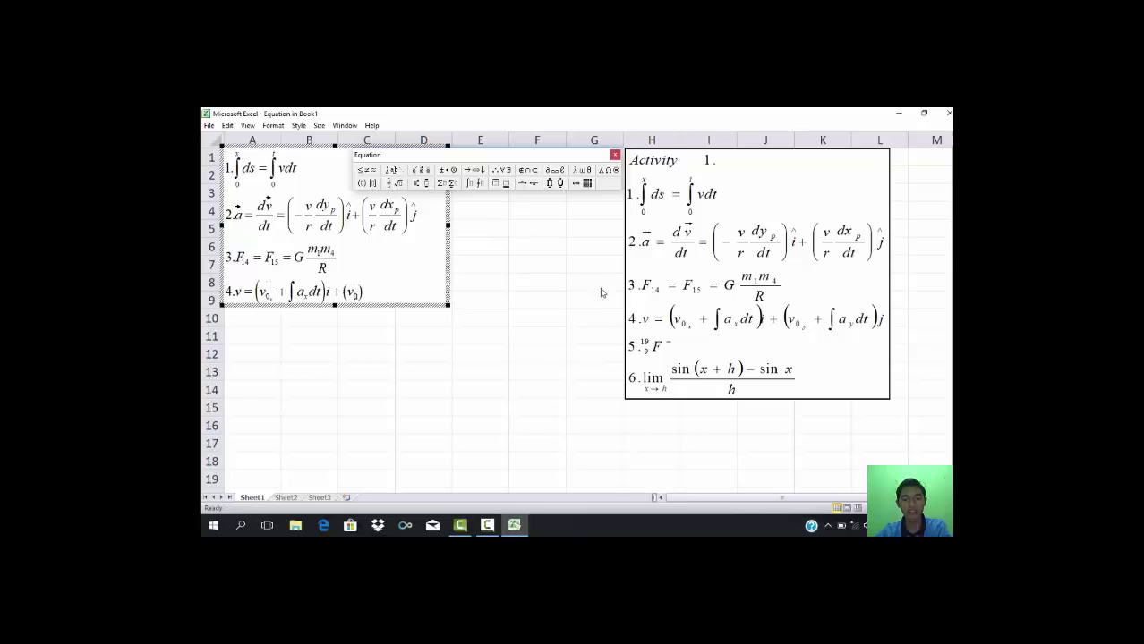
left_click(426, 183)
left_click(428, 199)
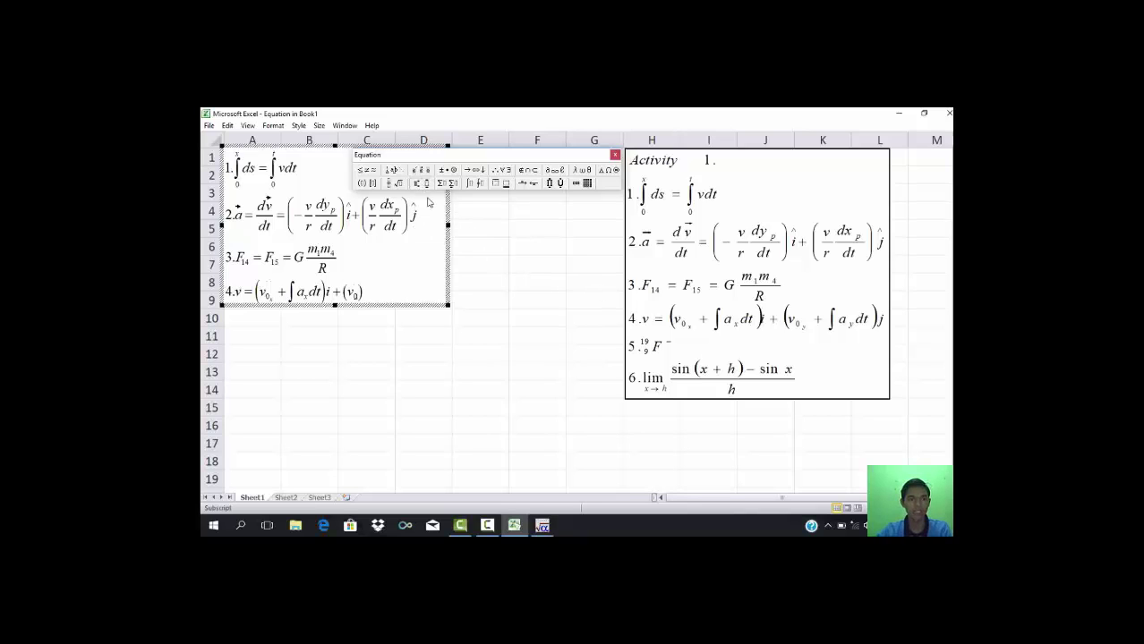
type("y ")
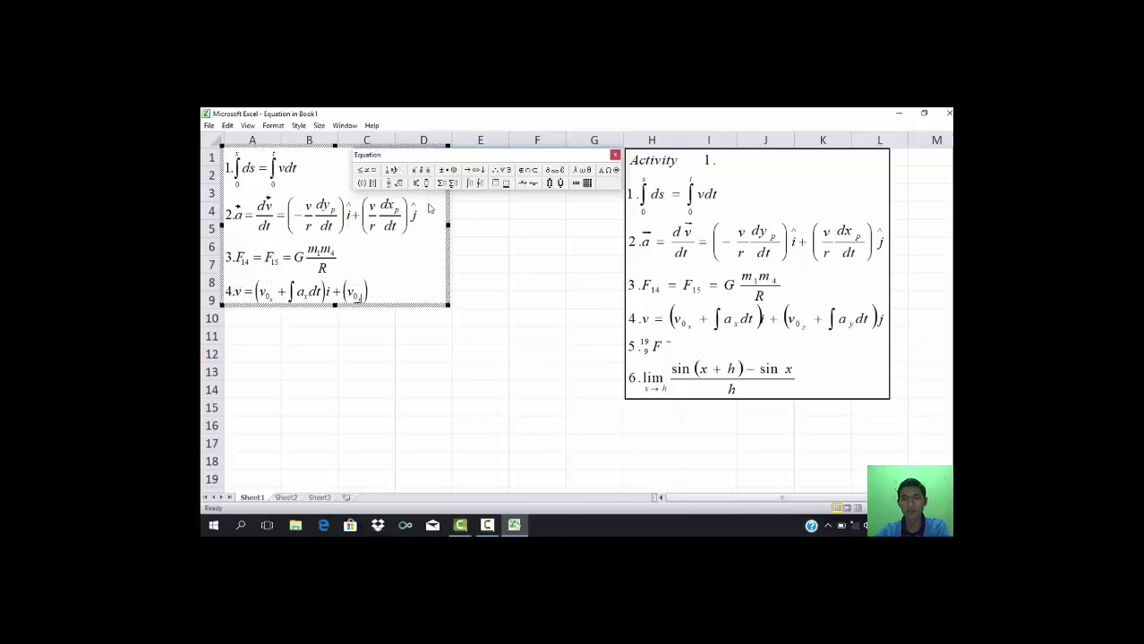
type("+")
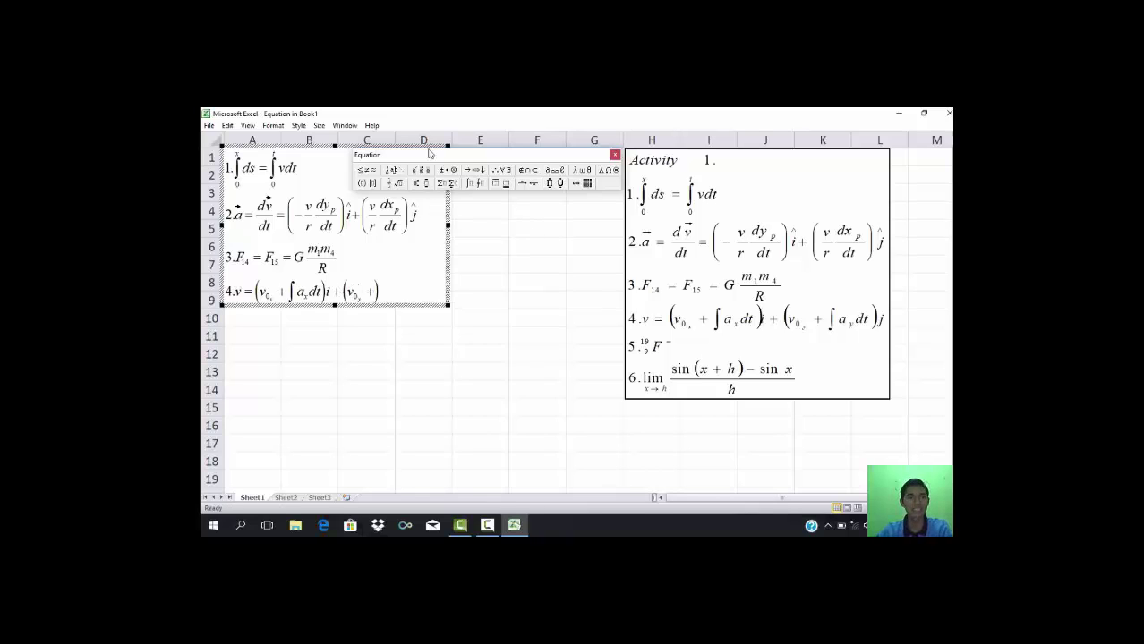
Add the integral ∫ aᵧdt to complete equation 4, then begin line 5.
left_click(470, 182)
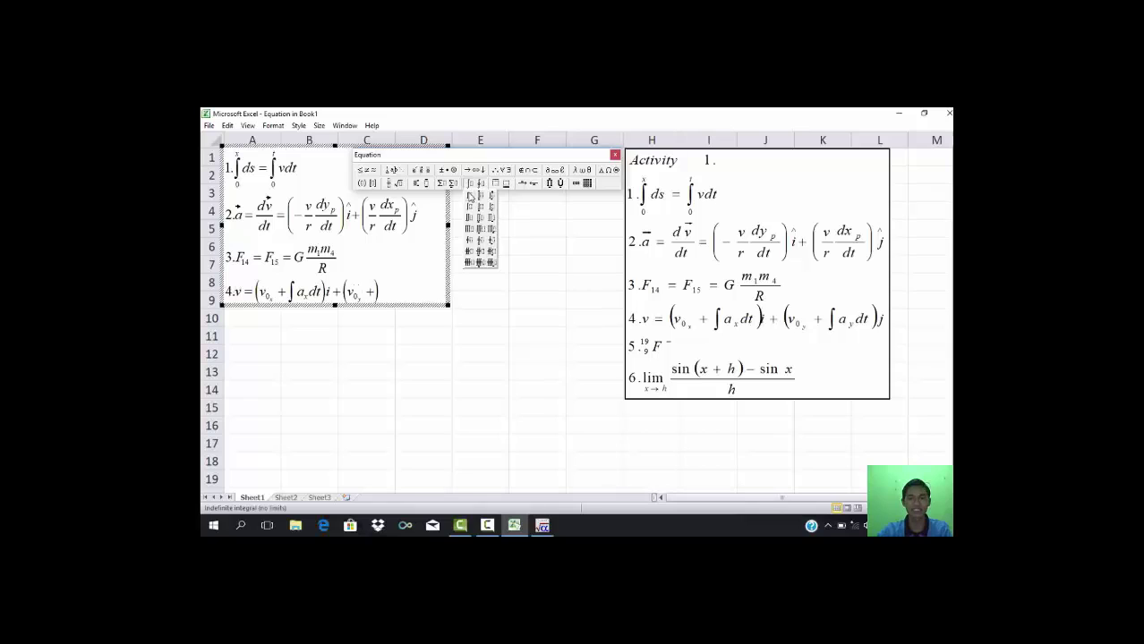
left_click(469, 196)
type("a")
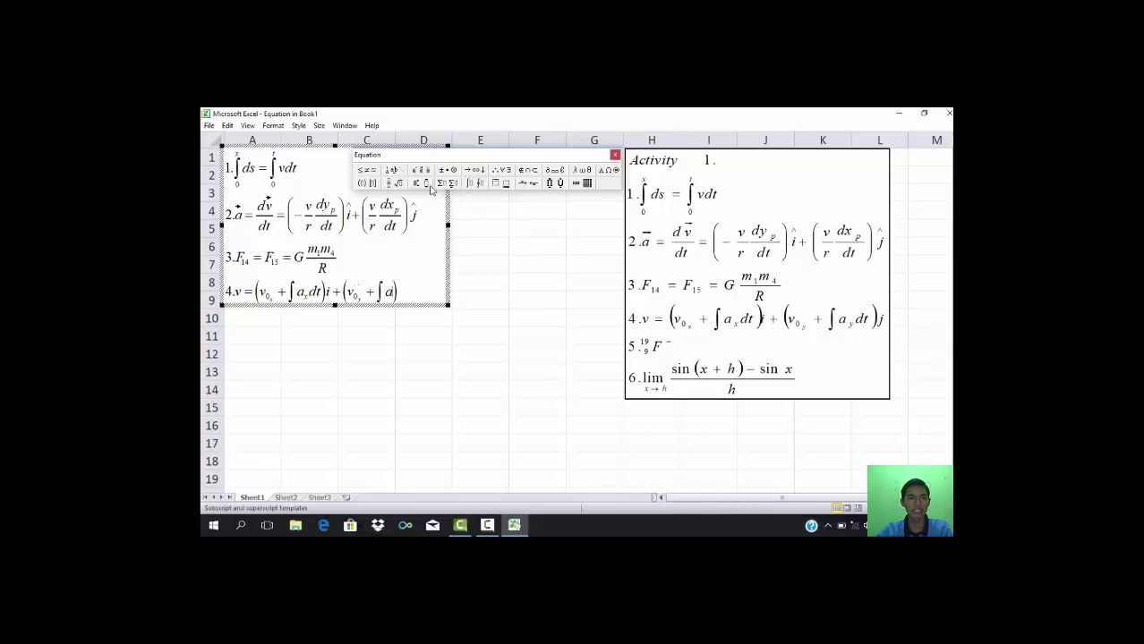
left_click(427, 183)
left_click(428, 196)
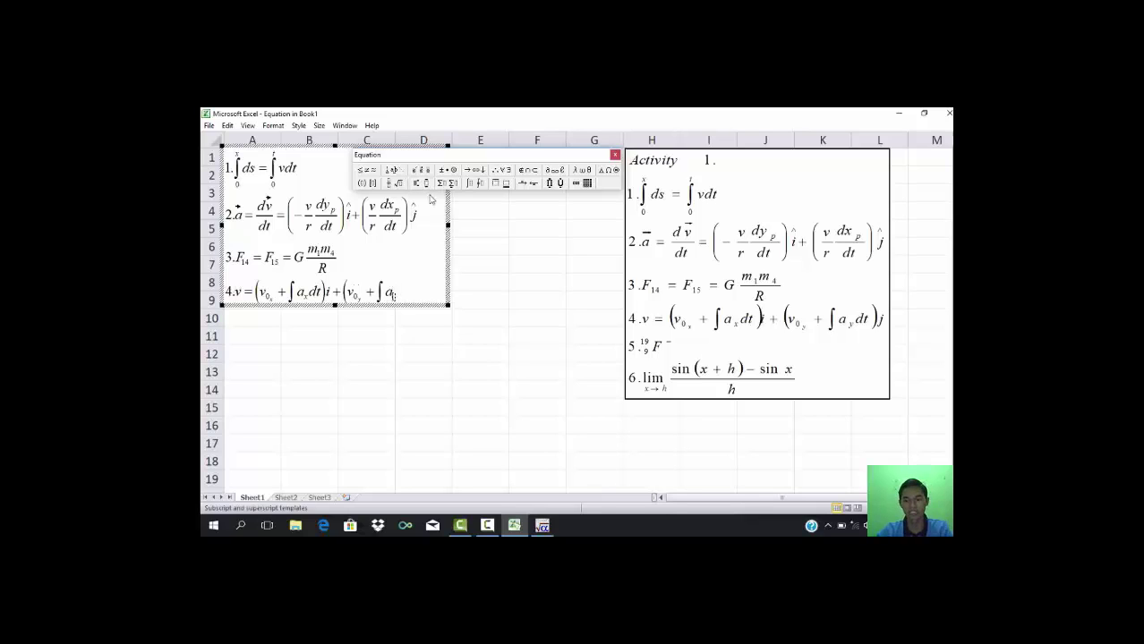
type("y")
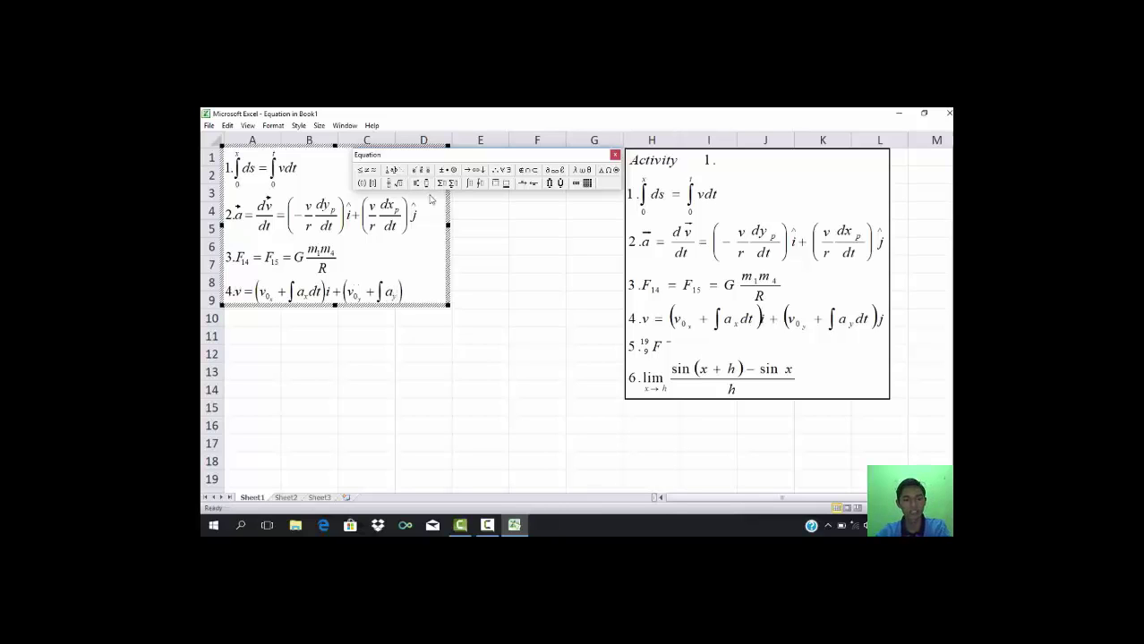
type("dt")
key("Return")
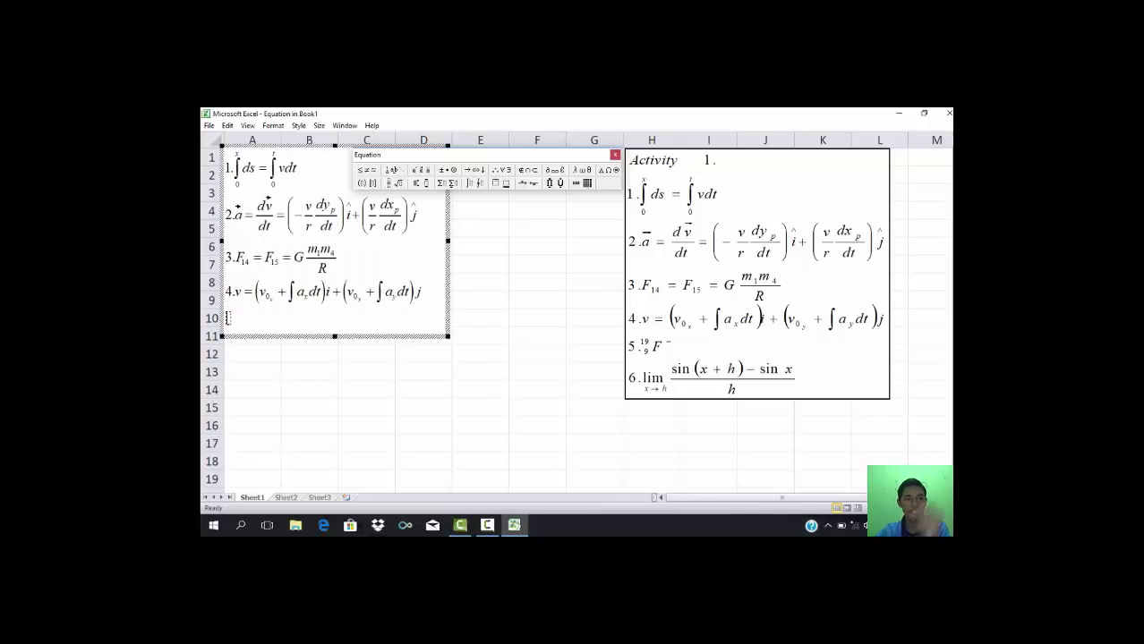
type("5.")
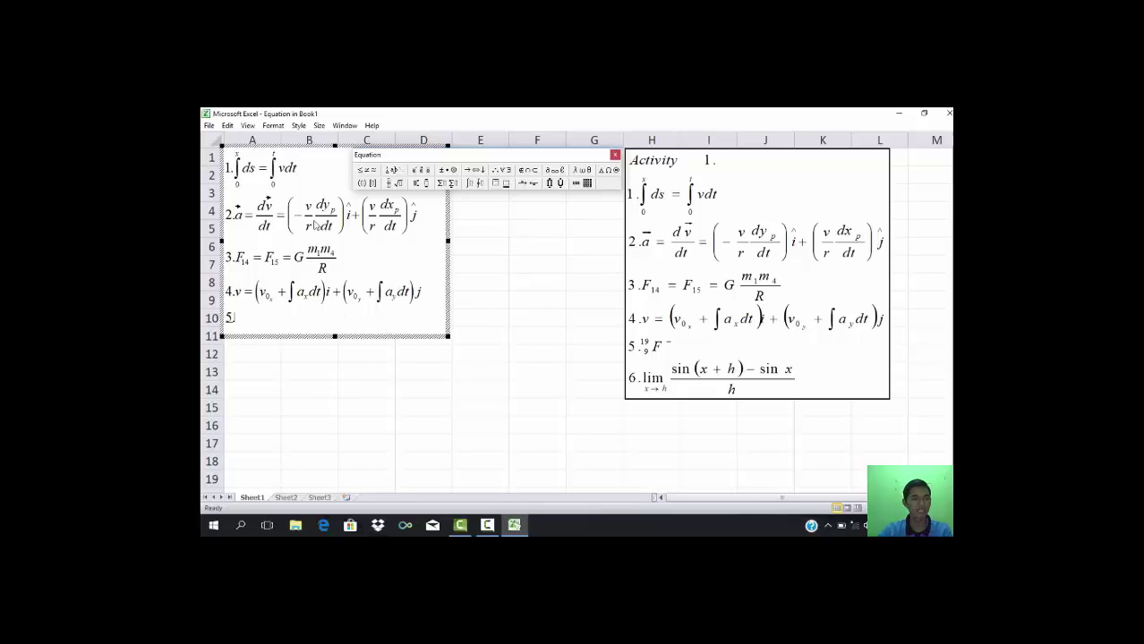
Write line 5 as ¹⁹₉F⁻ using sub/superscript templates, then start line '6.'.
left_click(426, 184)
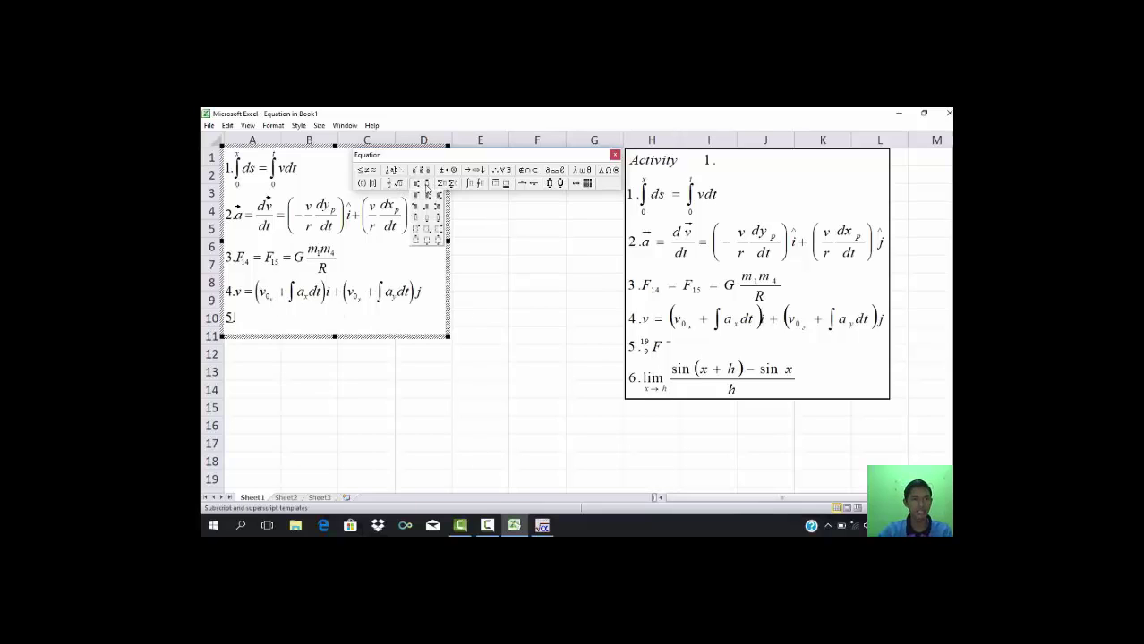
left_click(412, 239)
type("19 9")
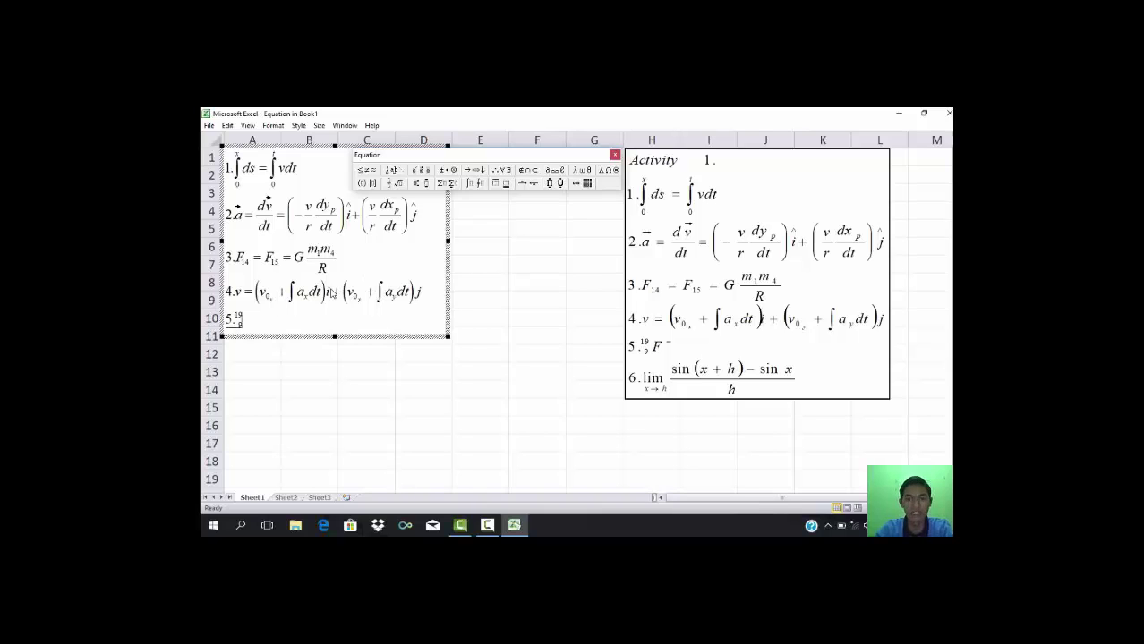
type("F")
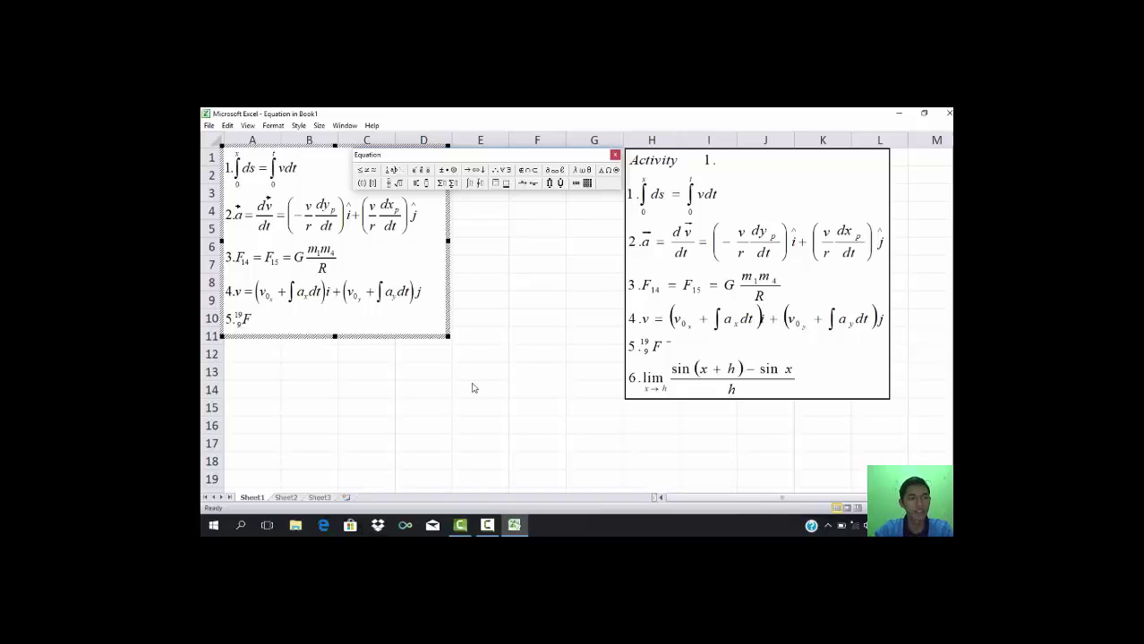
left_click(420, 183)
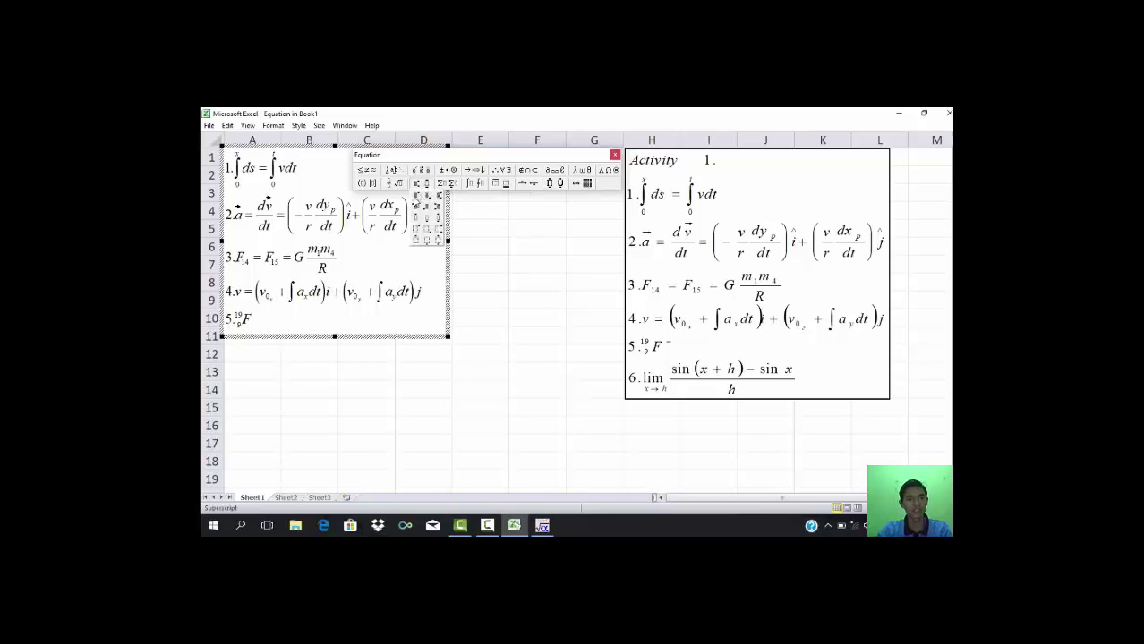
left_click(417, 196)
type("-")
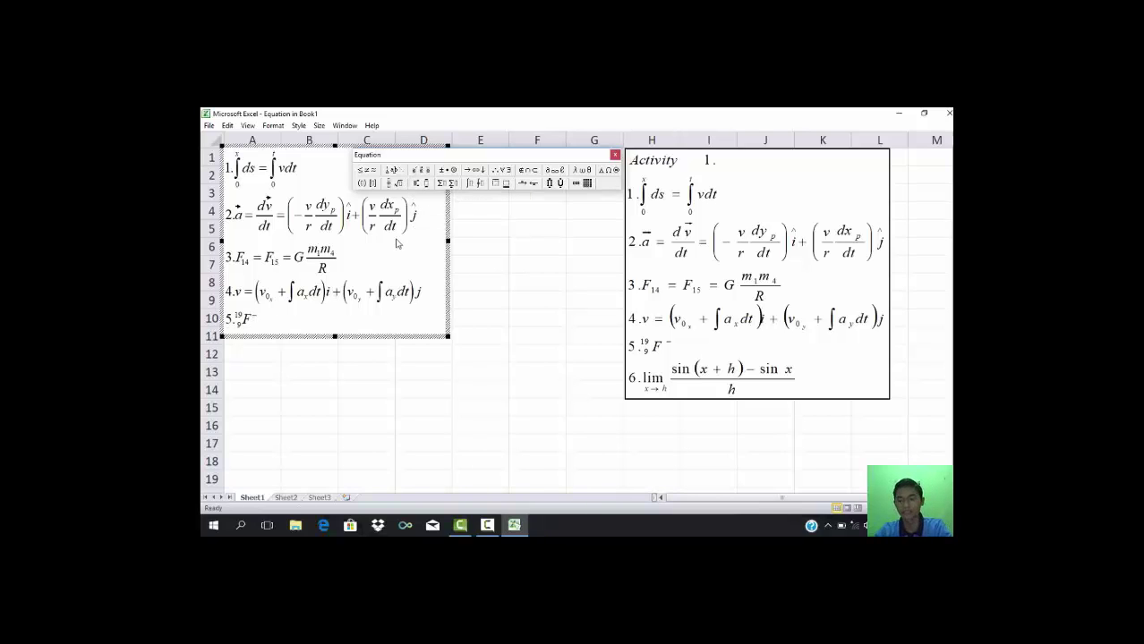
key("Return")
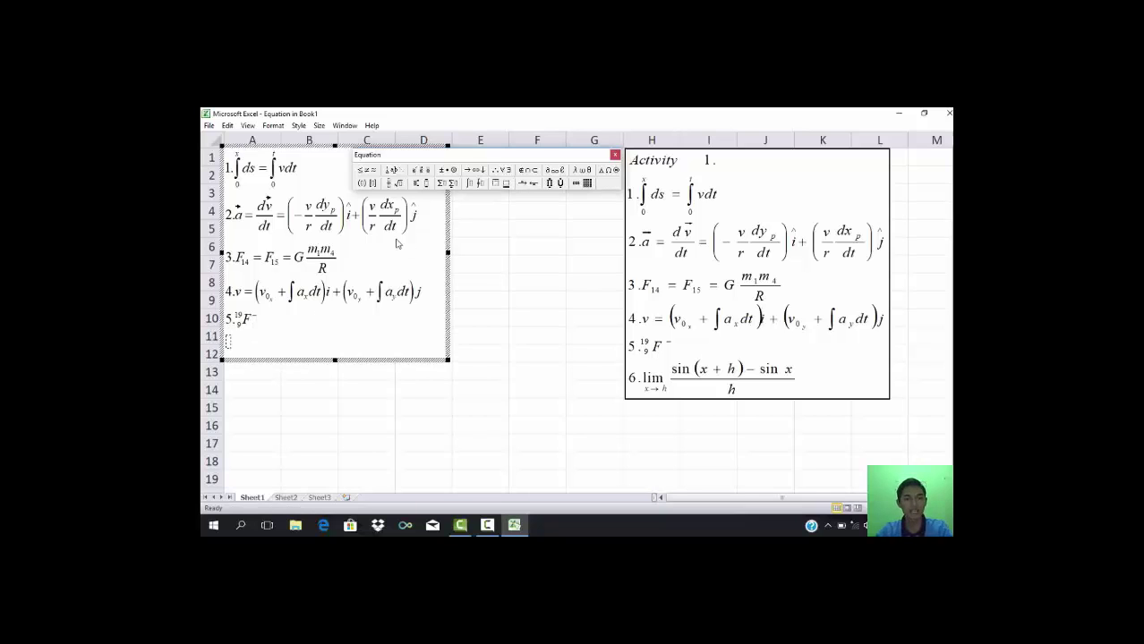
type("6.")
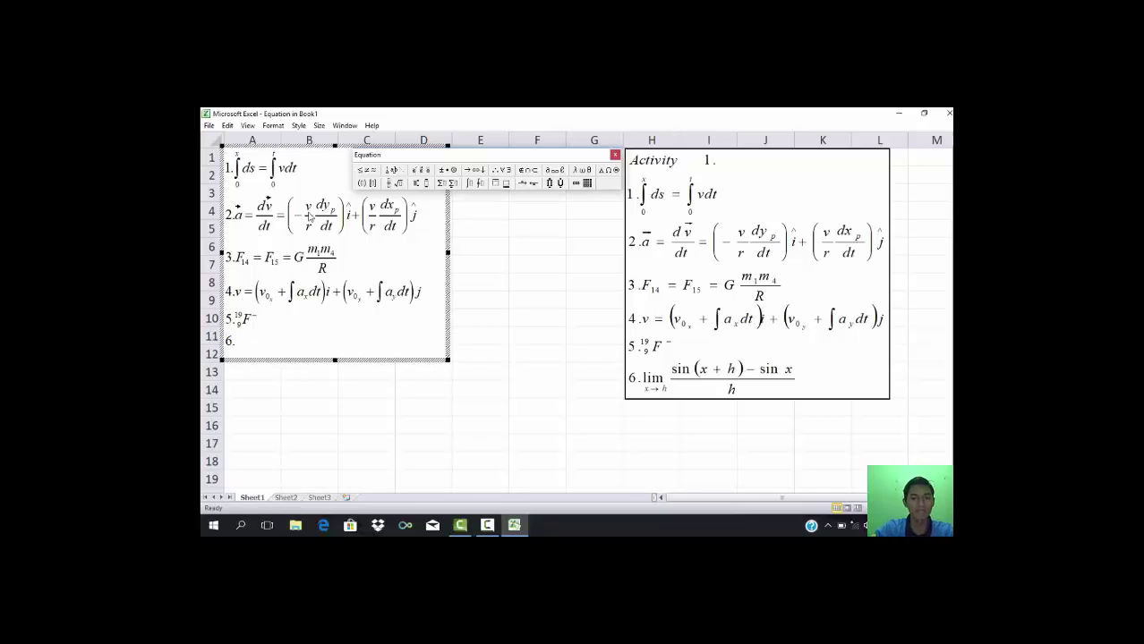
Insert a limit template reading lim with x→h underneath.
left_click(424, 186)
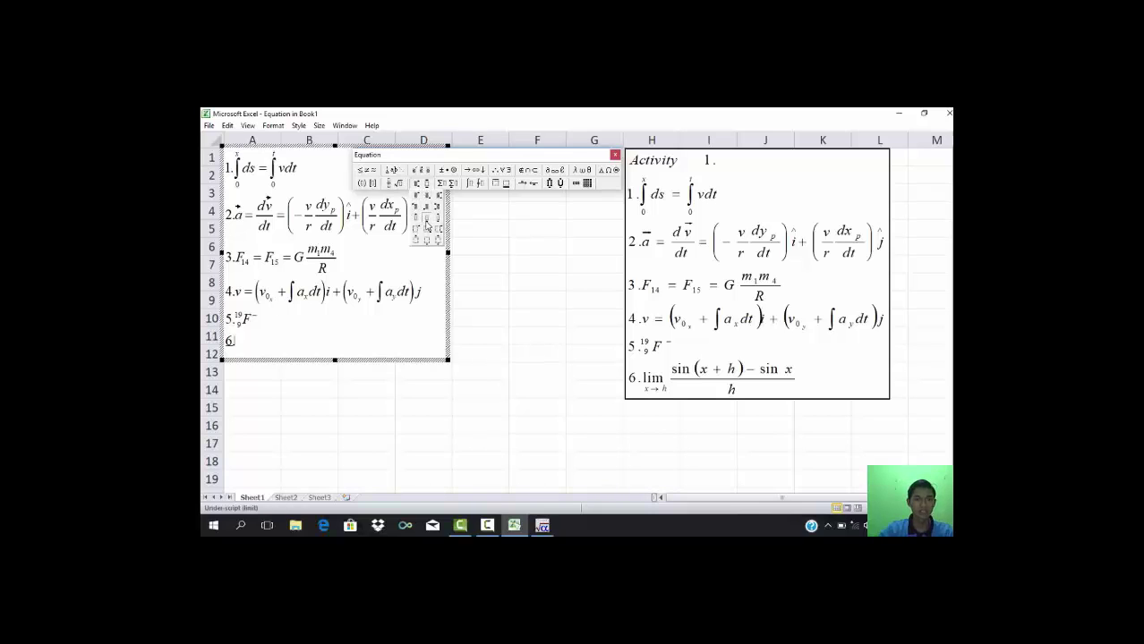
left_click(427, 228)
type("lim")
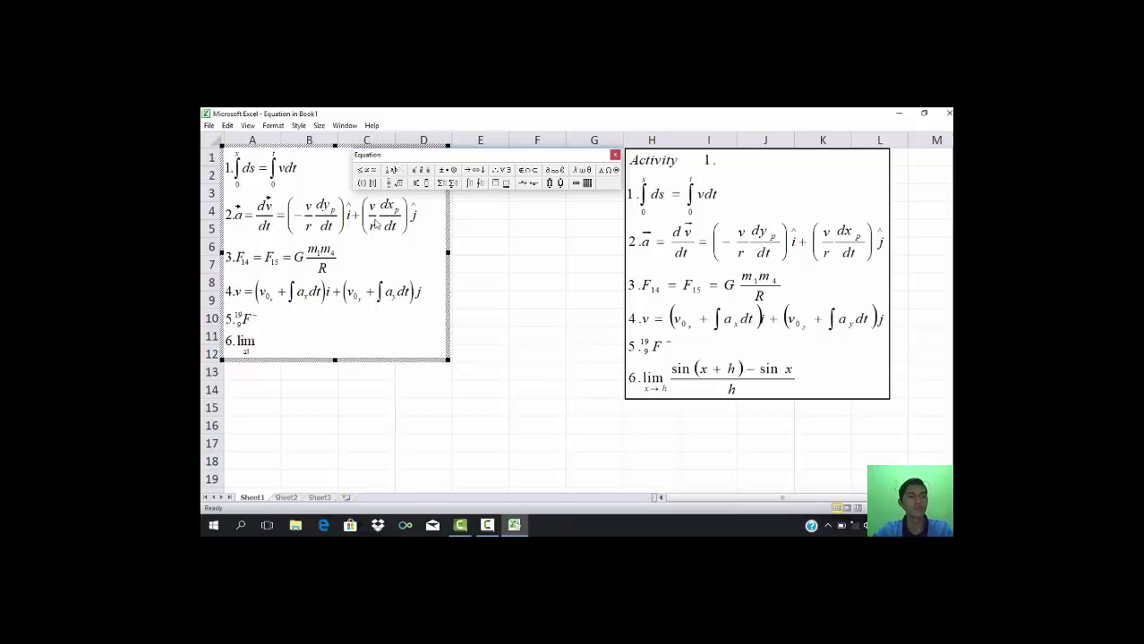
left_click(474, 170)
left_click(470, 183)
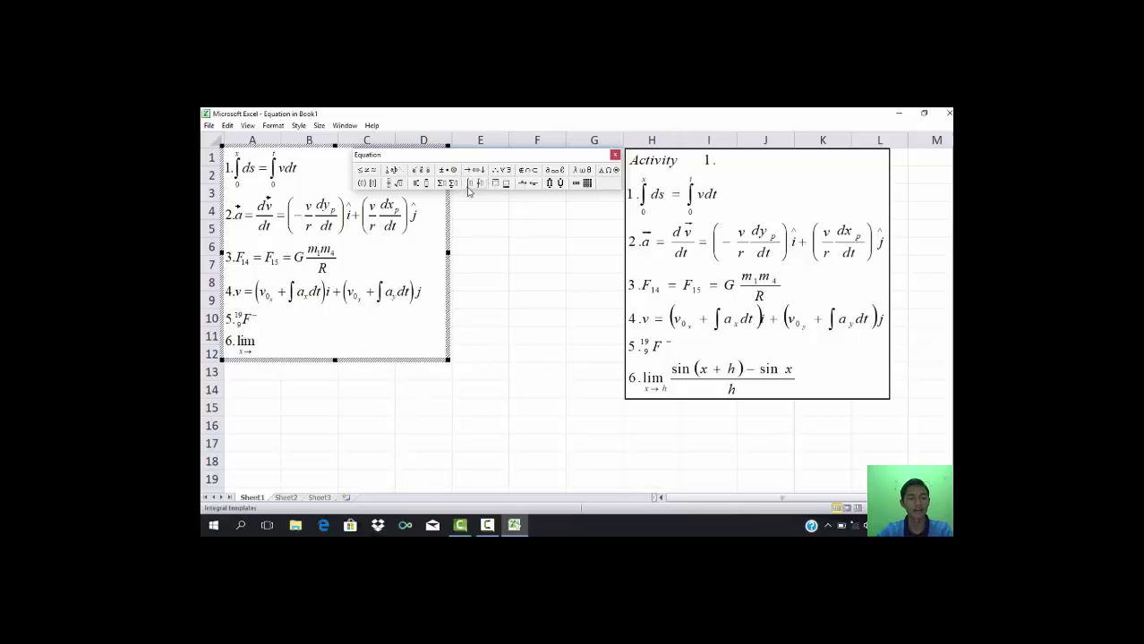
type("h")
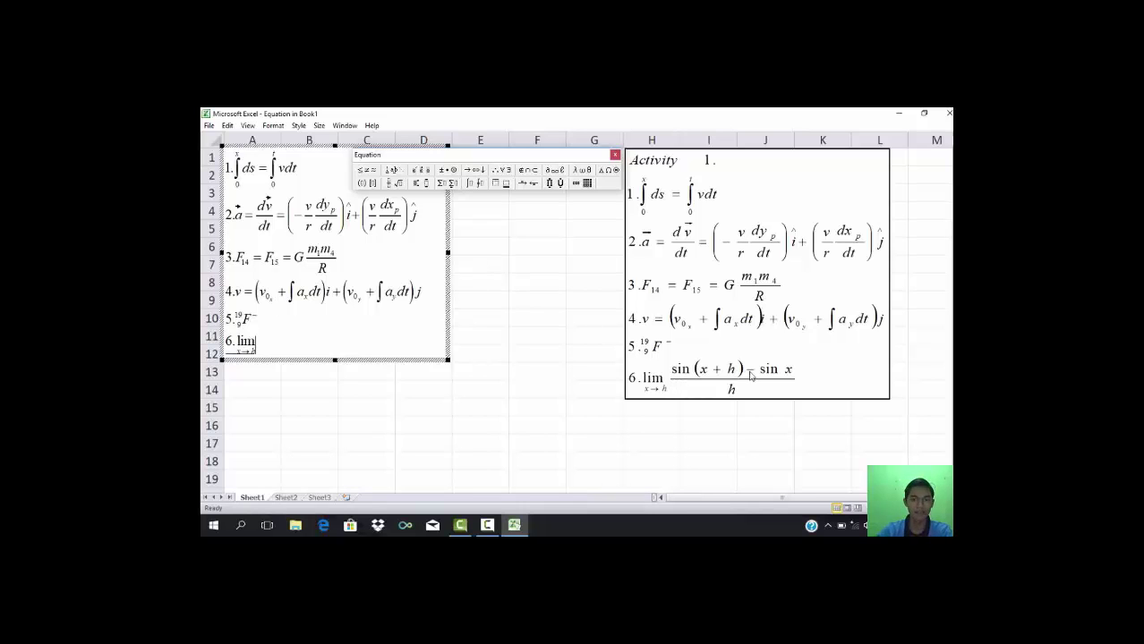
Add a fraction with sin(x+h)−sin x in the numerator and h in the denominator.
left_click(389, 188)
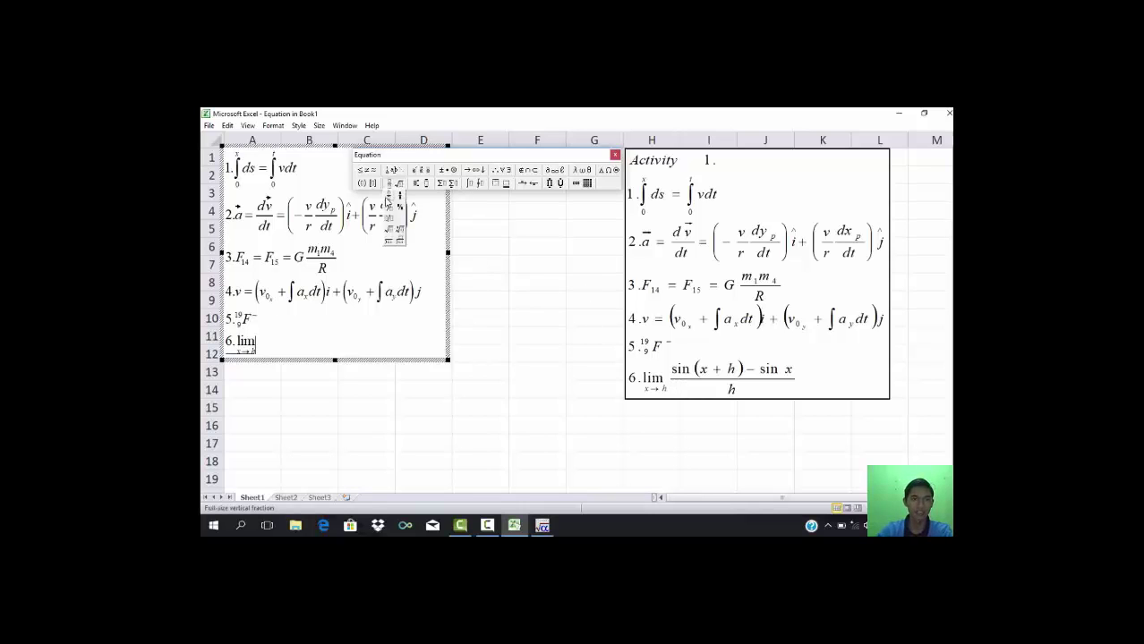
left_click(387, 200)
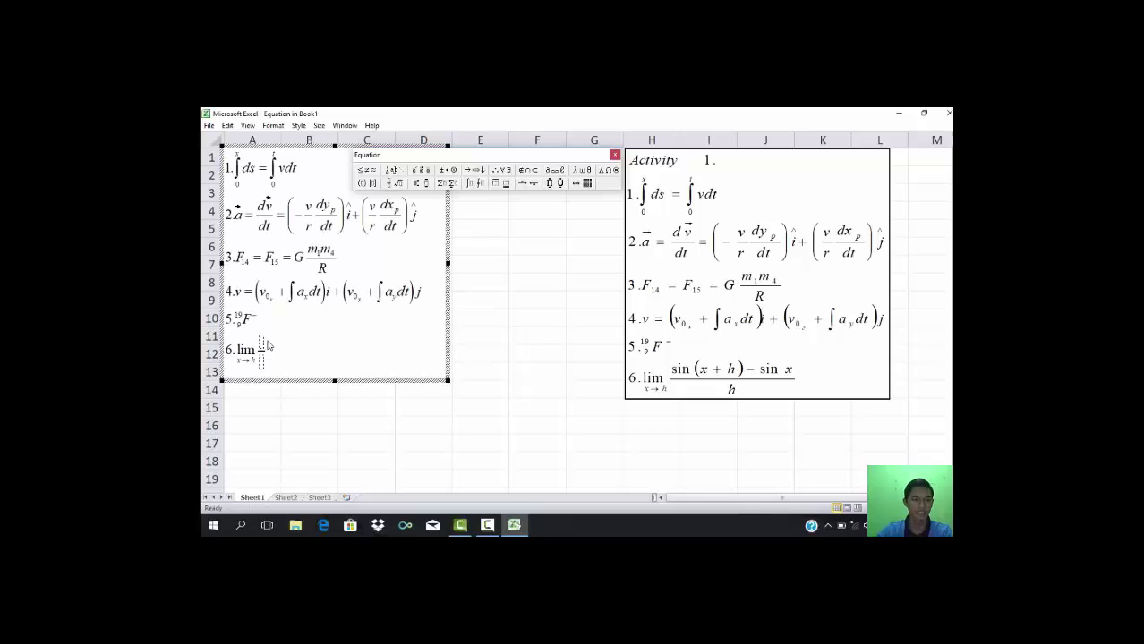
type("sin")
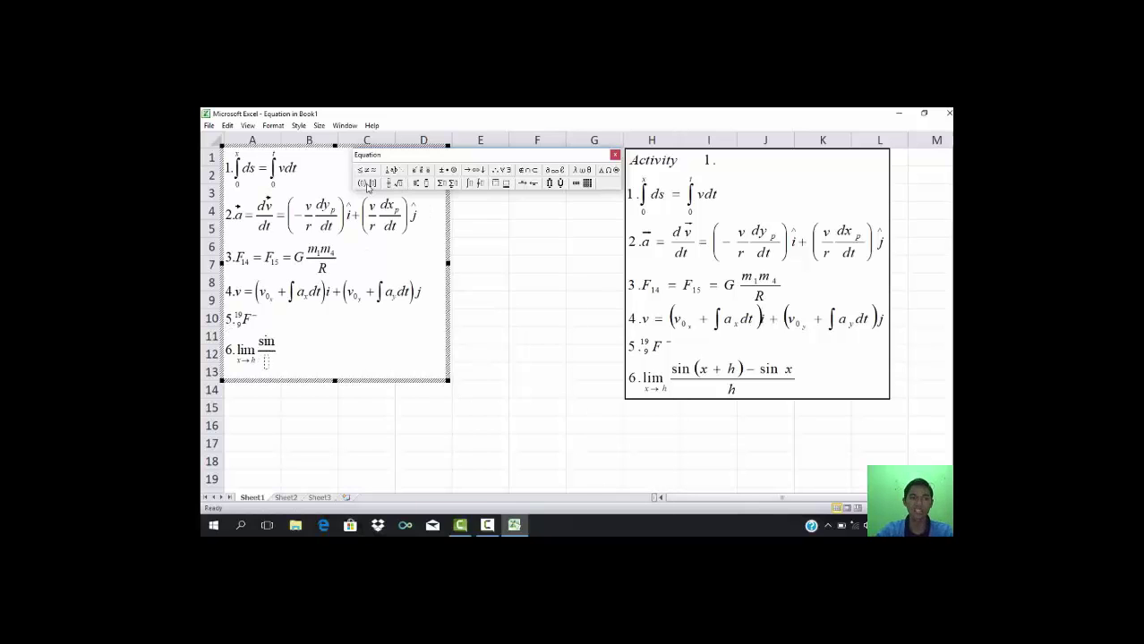
left_click(363, 182)
left_click(361, 195)
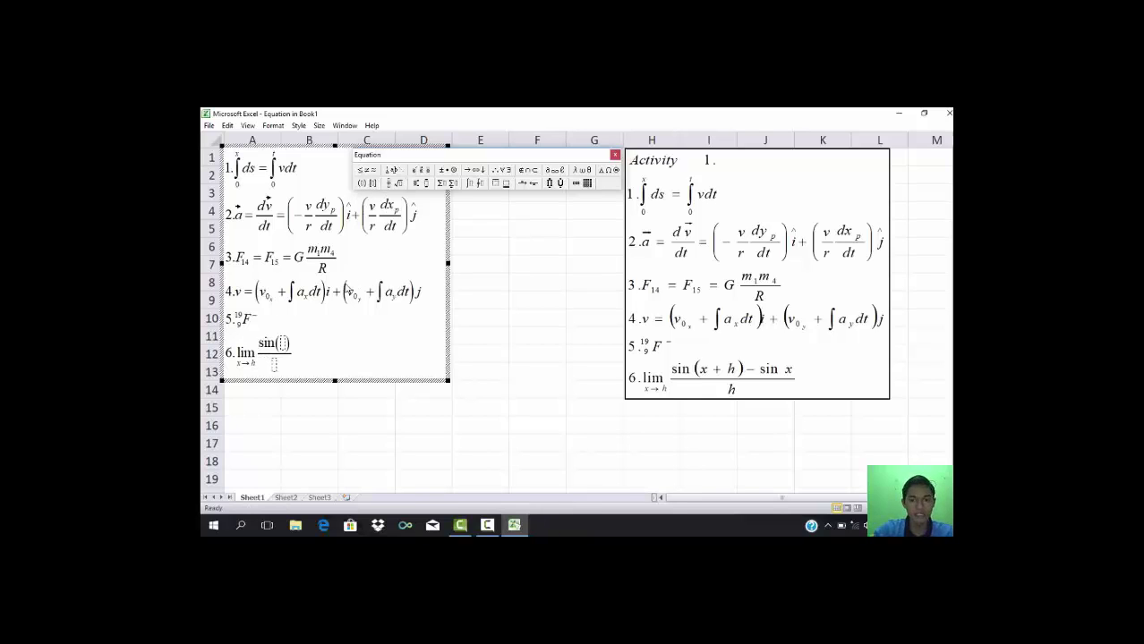
type("x+")
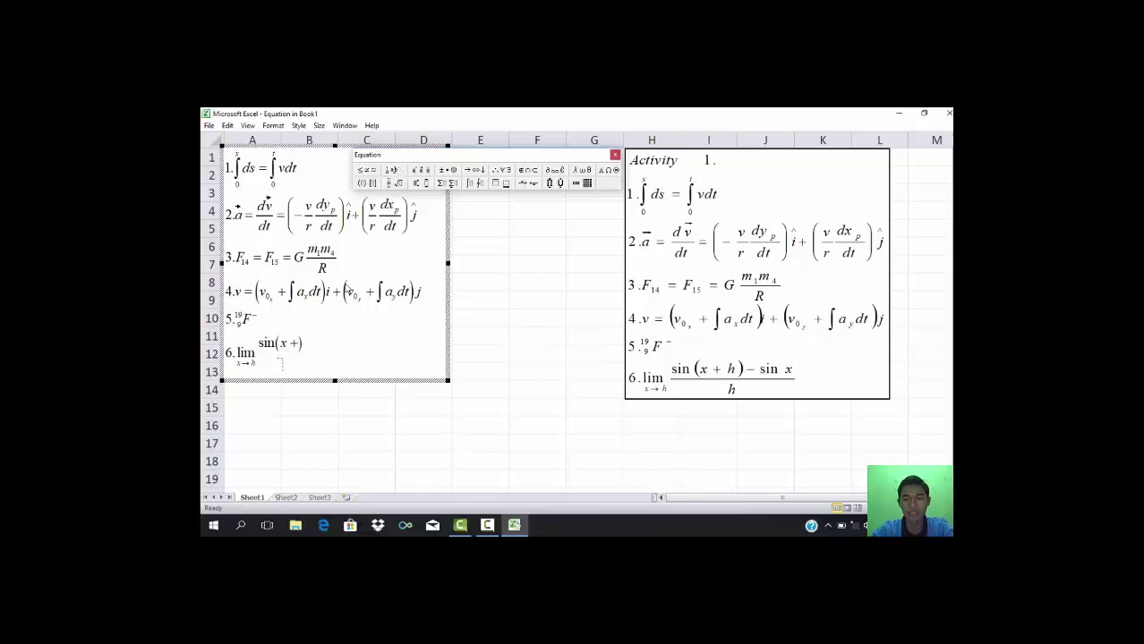
type("h")
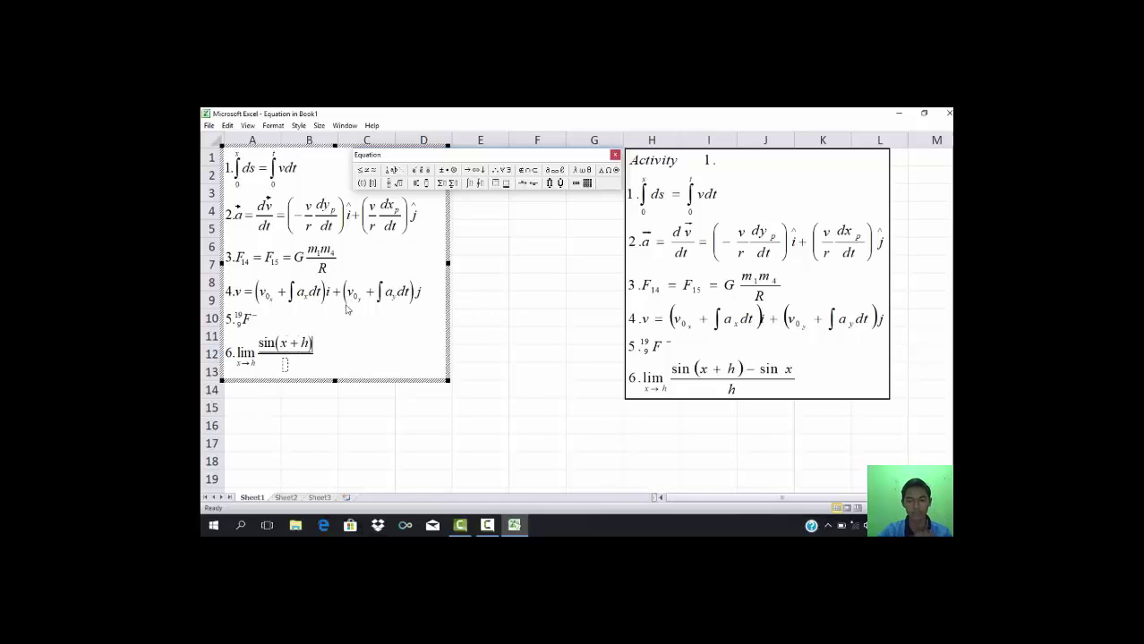
type("-")
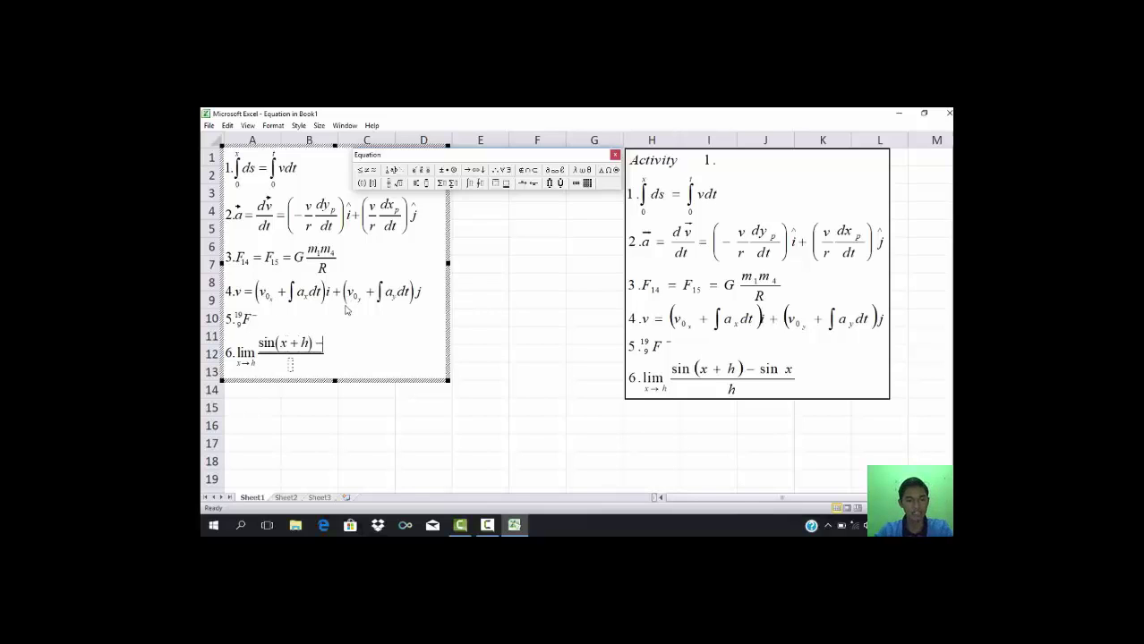
type("sinx")
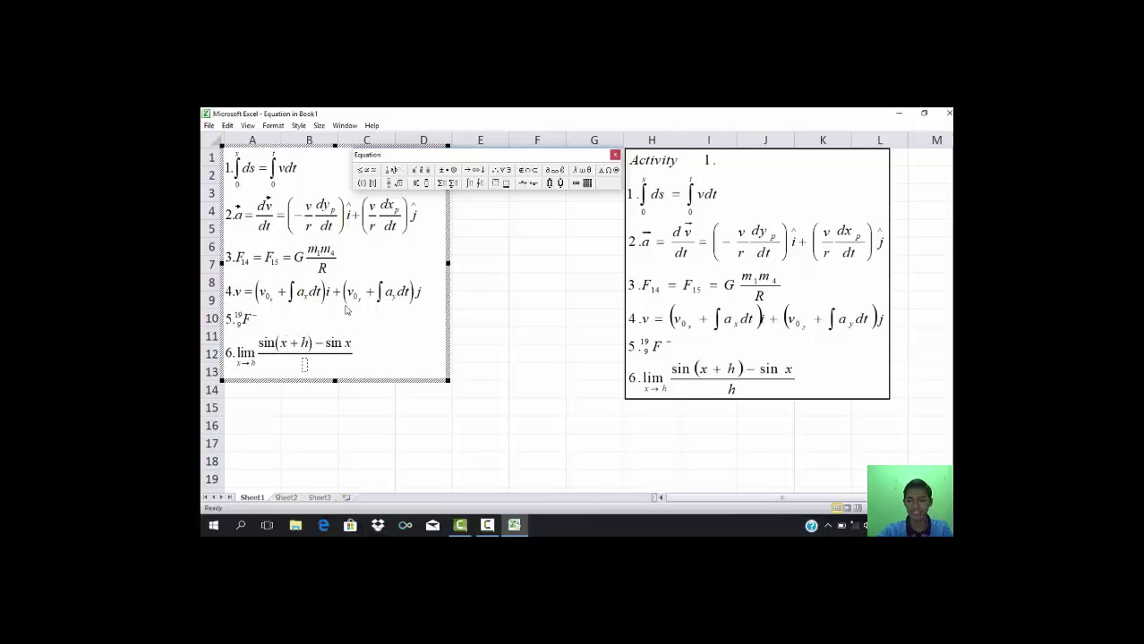
key("Tab")
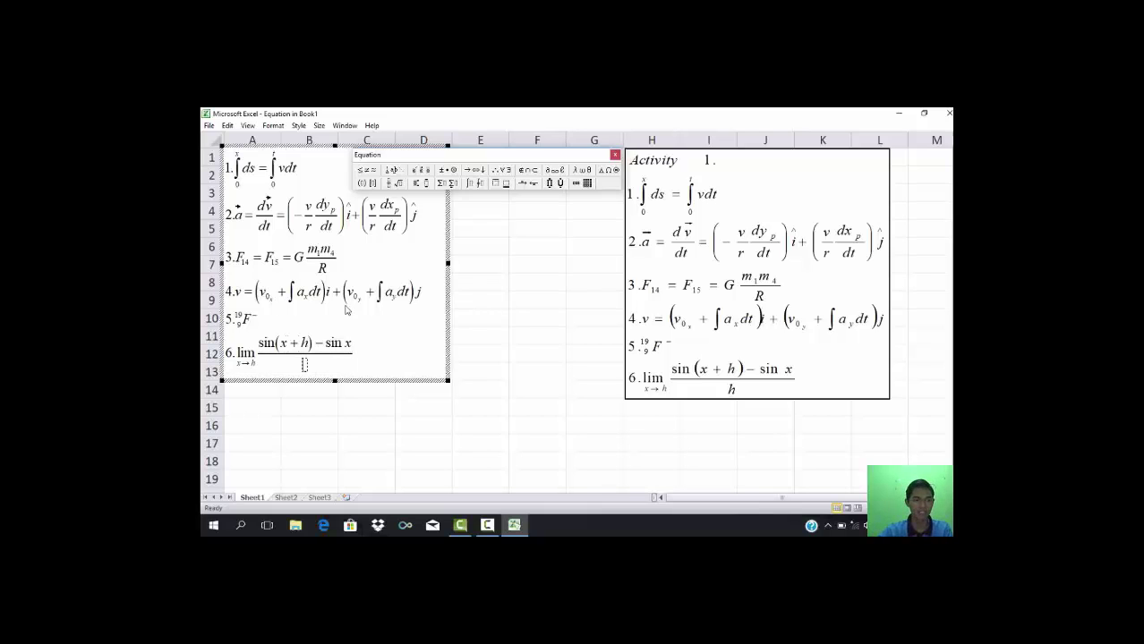
type("h")
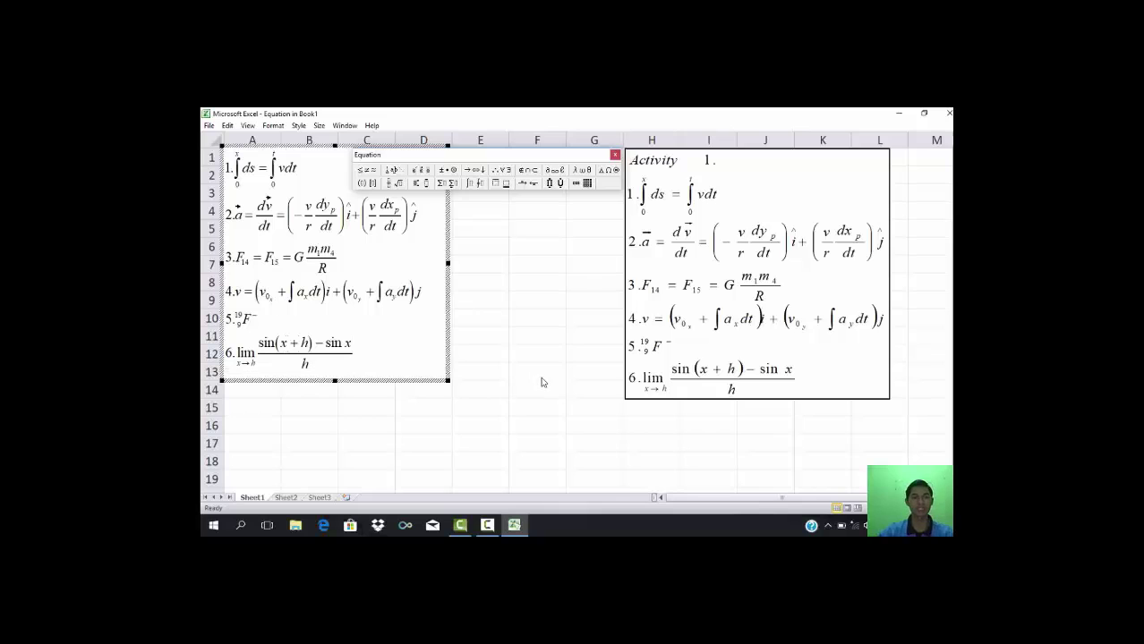
On Sheet3, enter the header 'sudut' in A1, then 0 and 15 below it.
left_click(514, 526)
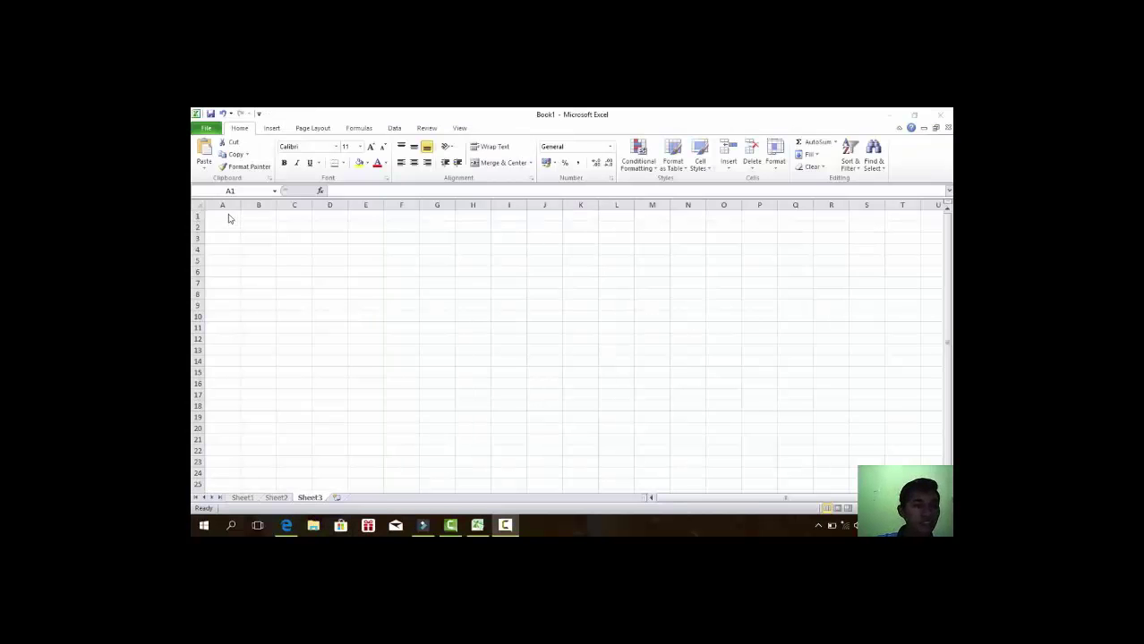
left_click(228, 218)
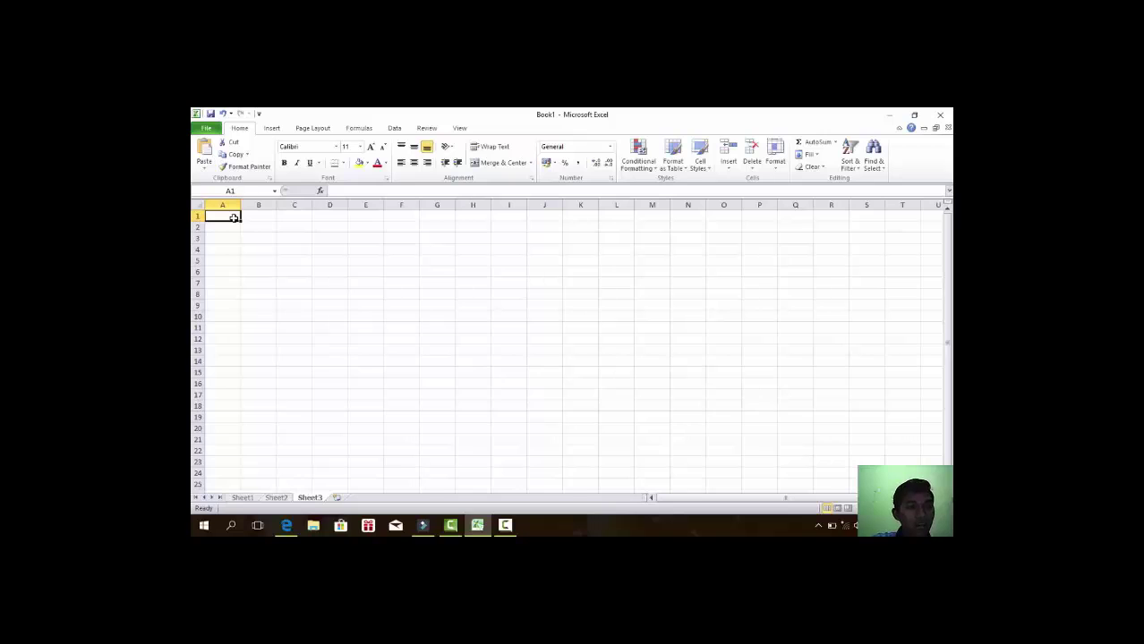
type("sudut")
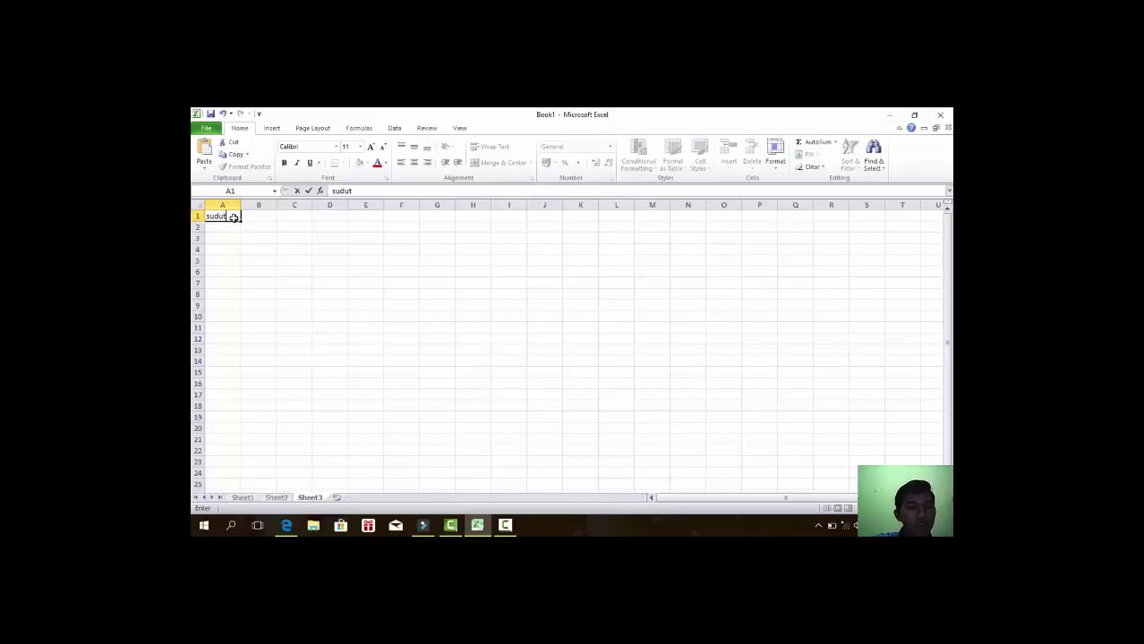
key("Return")
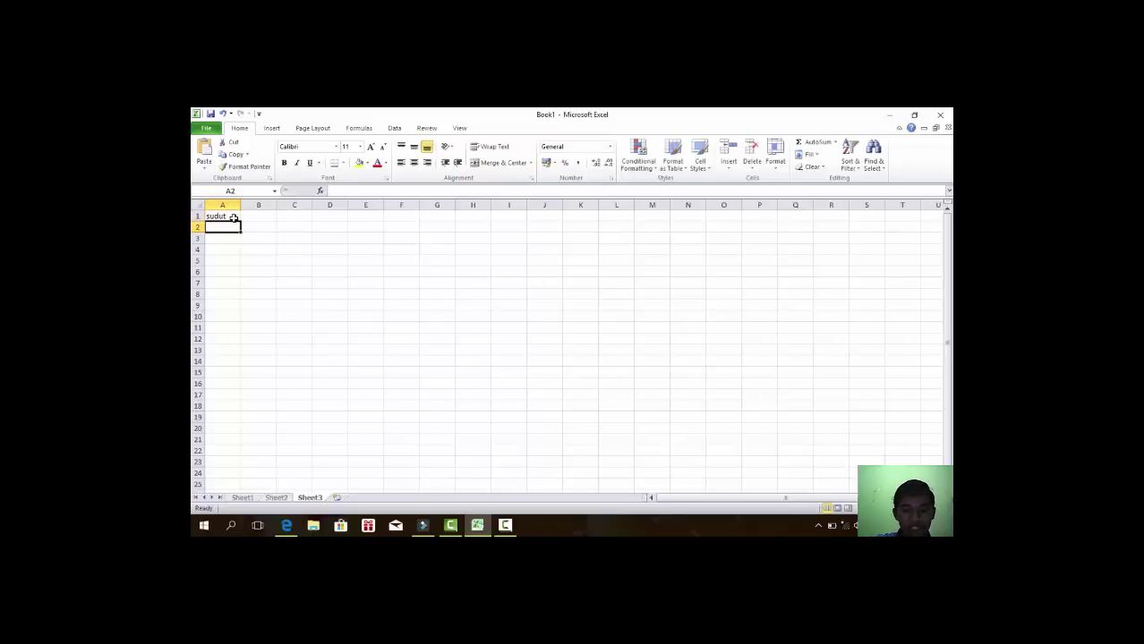
type("0")
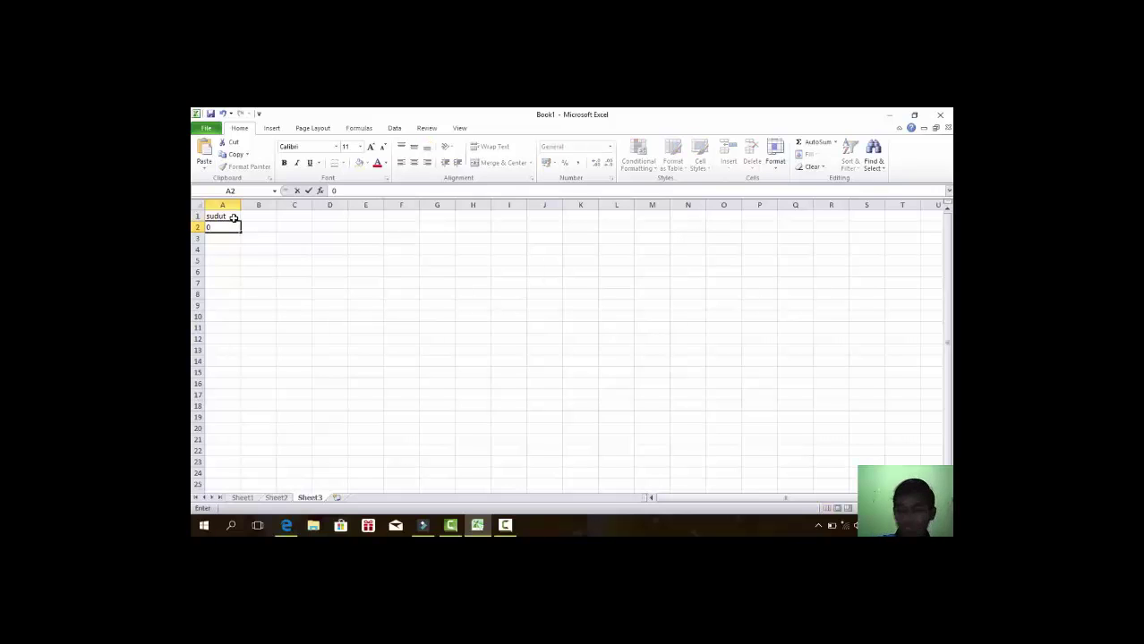
key("Return")
type("15")
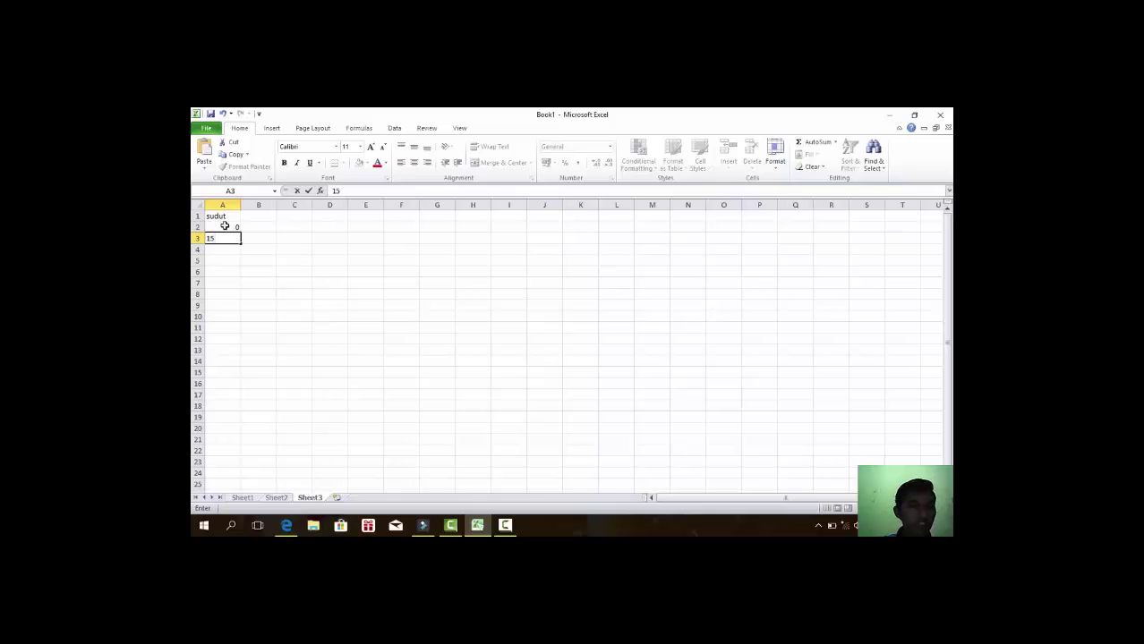
left_click(226, 227)
Extend the 0, 15 series down column A to 360 in row 26.
left_click_drag(226, 228, 233, 238)
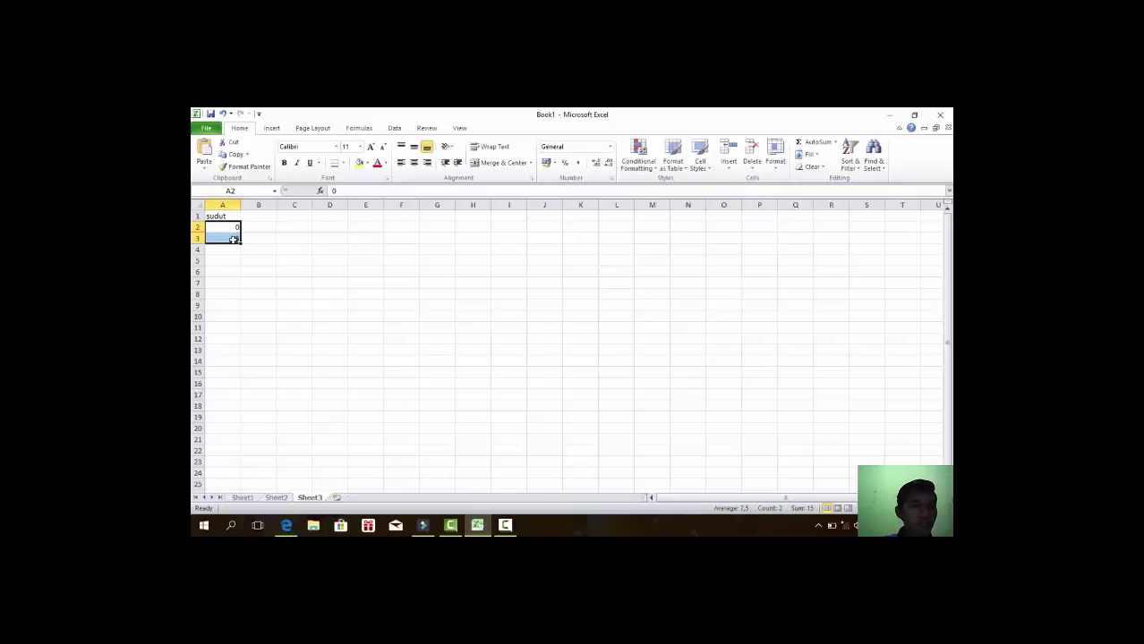
left_click_drag(239, 242, 231, 467)
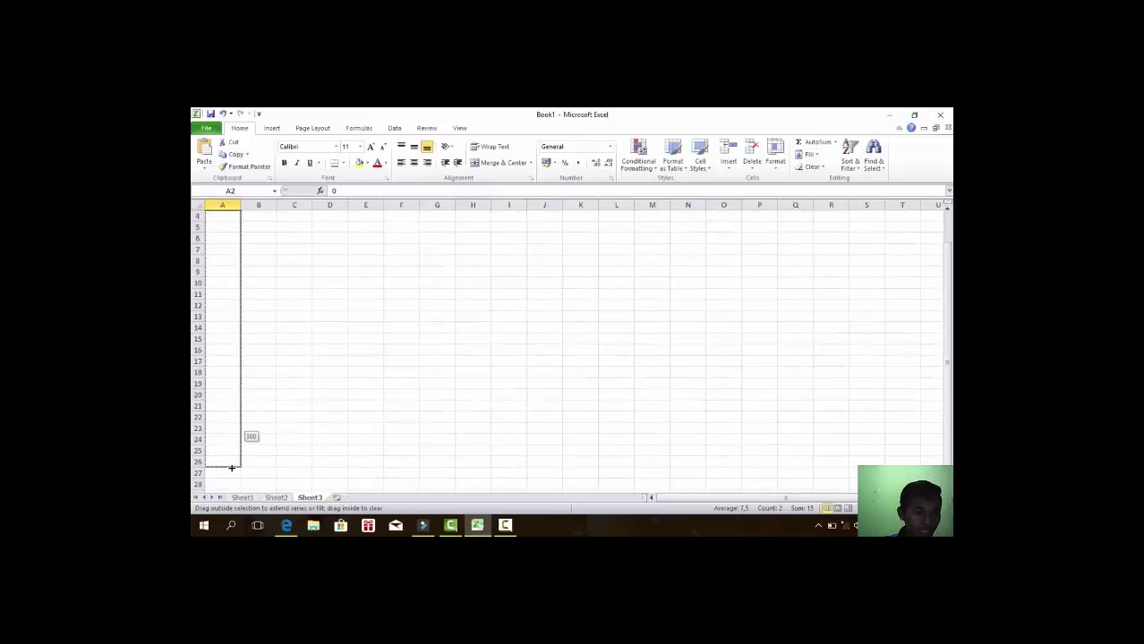
left_click_drag(231, 467, 231, 467)
left_click(261, 428)
scroll(263, 419, "up", 1)
scroll(244, 234, "down", 3)
scroll(214, 376, "down", 2)
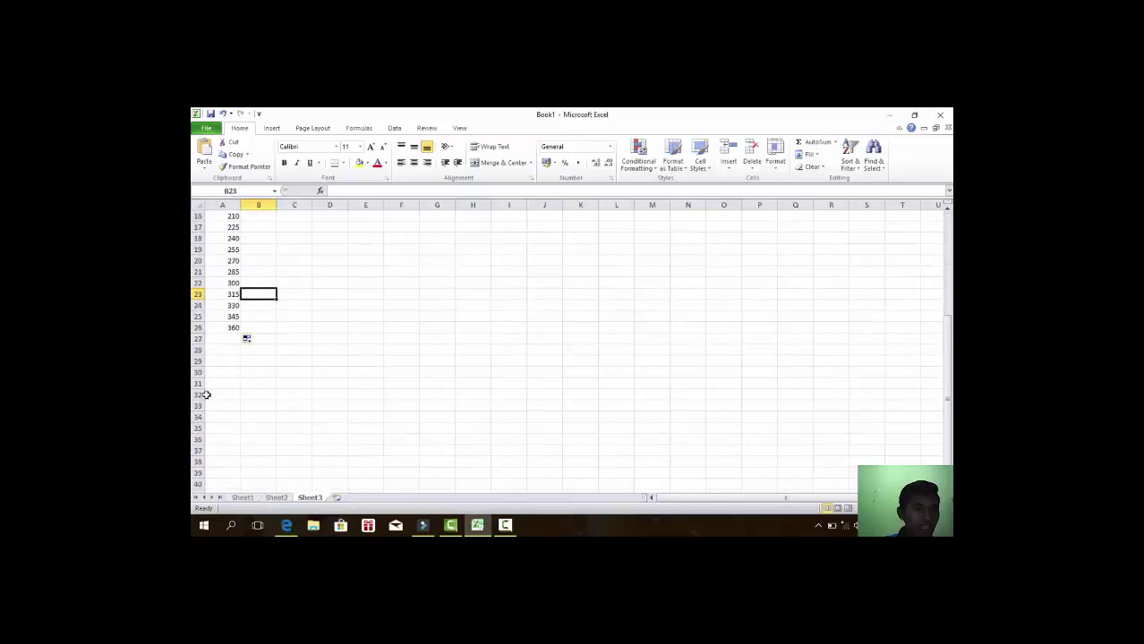
scroll(251, 336, "up", 5)
left_click(254, 218)
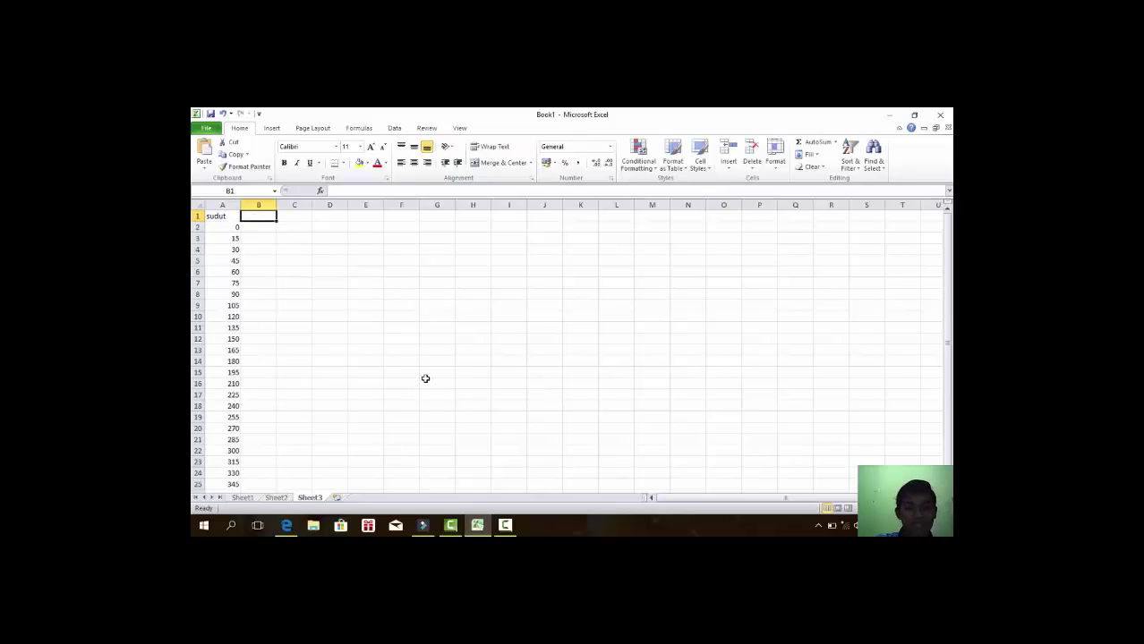
Put the header 'sin' in B1 and =SIN(RADIANS(A2)) in B2.
type("sin")
key("Return")
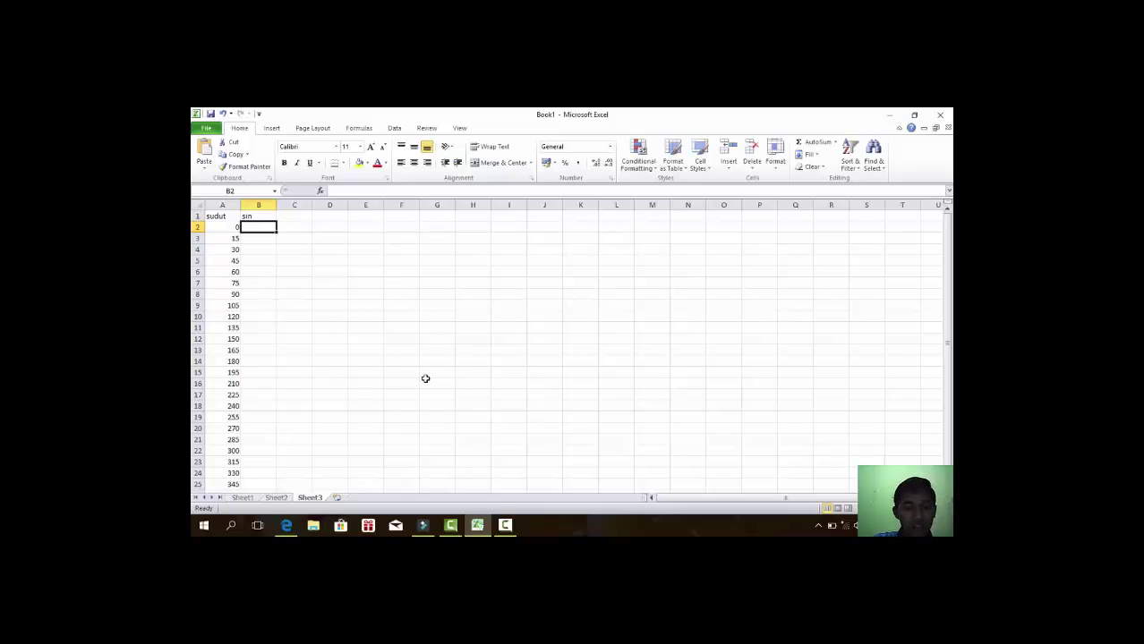
type("=sin(r")
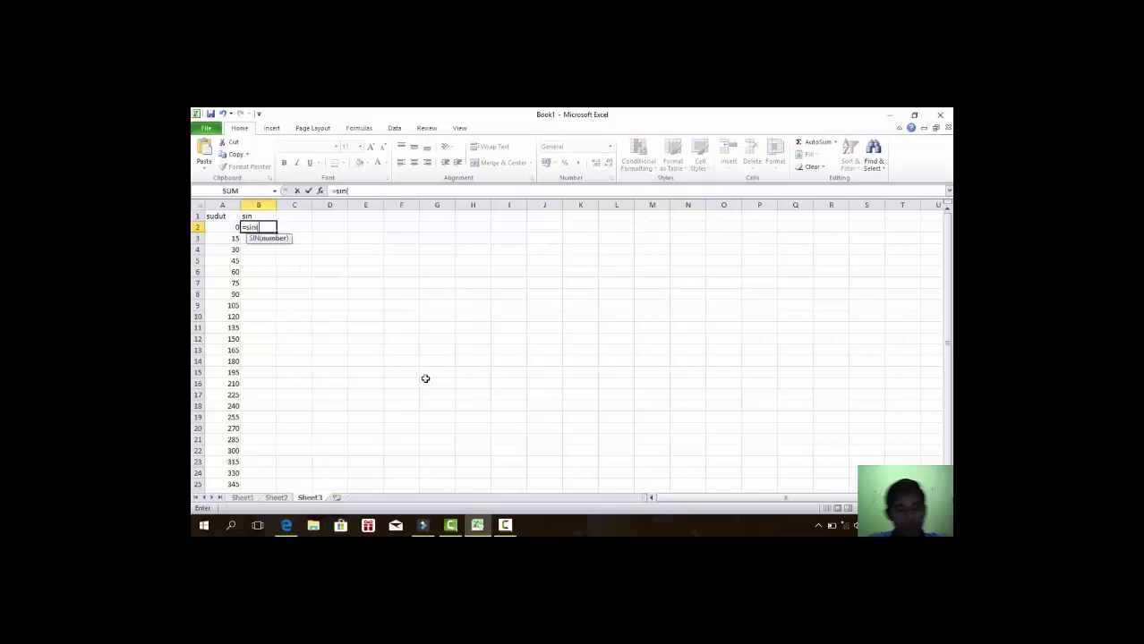
type("a")
type("ans")
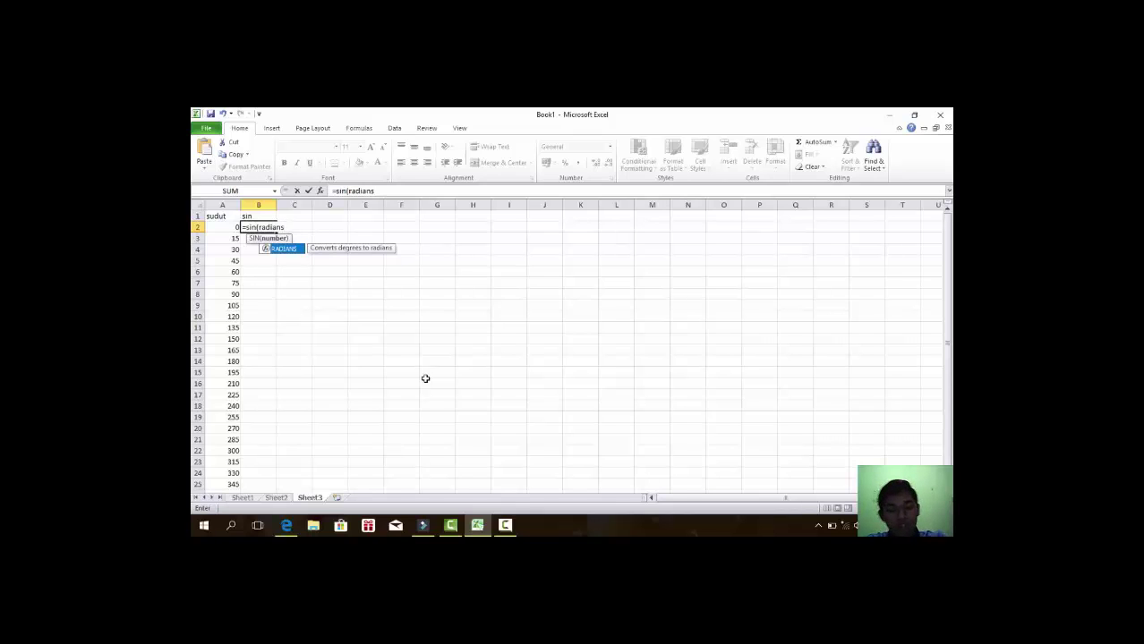
type("(A2")
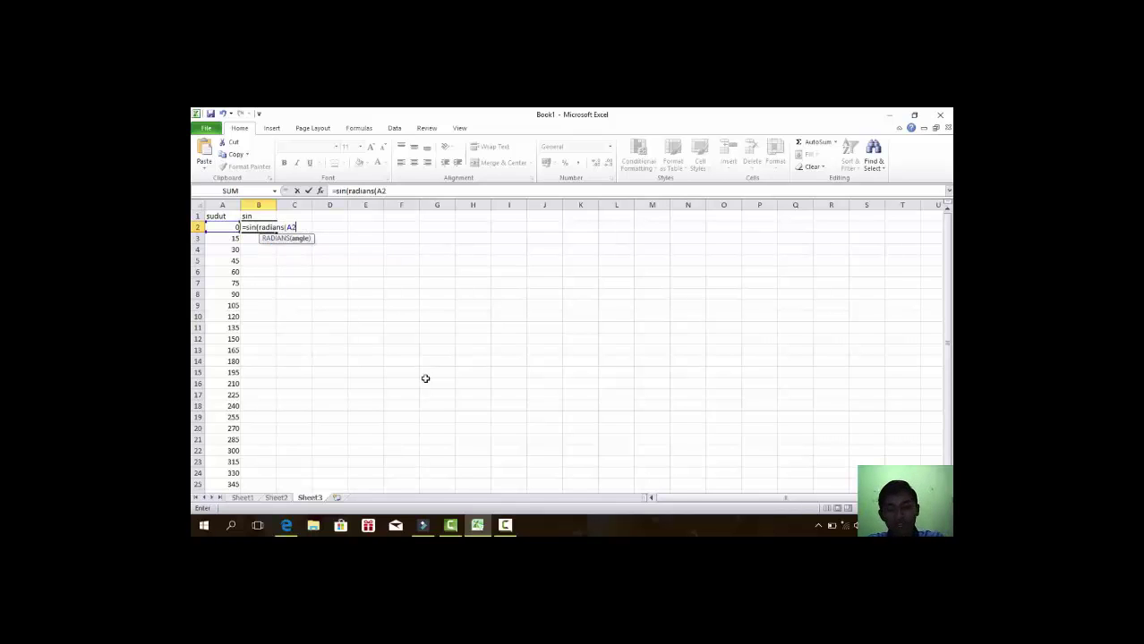
type("))")
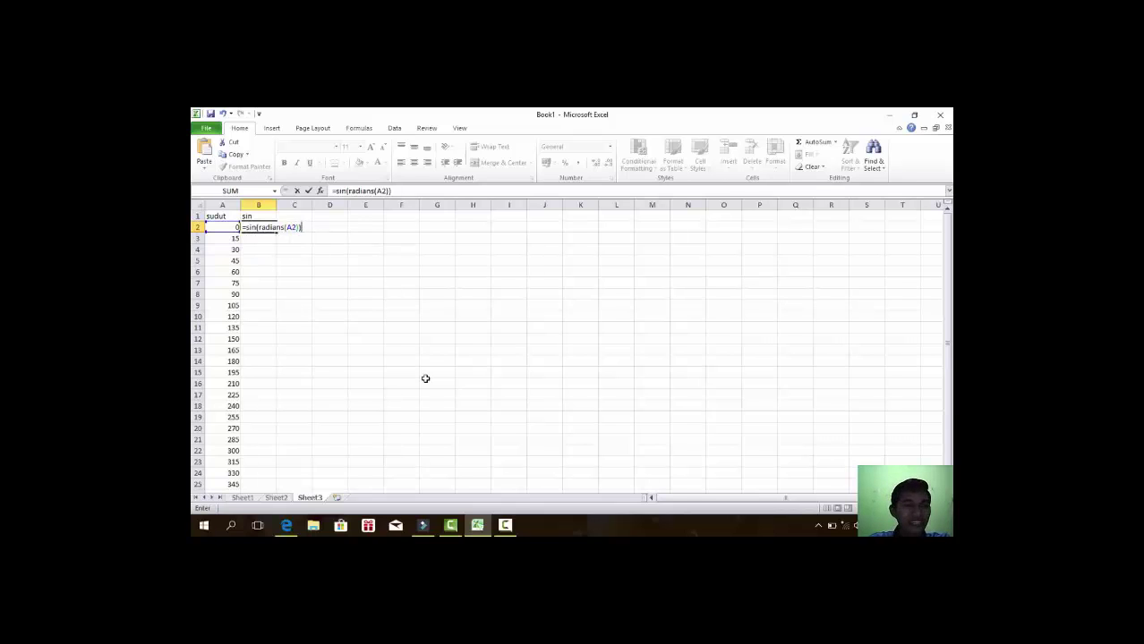
key("Return")
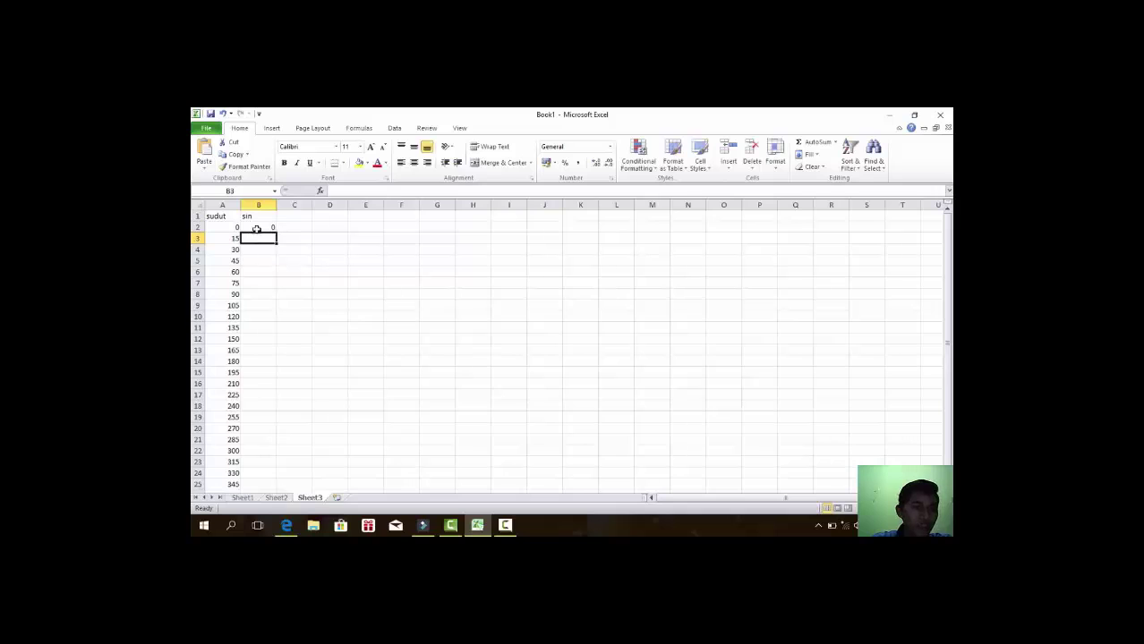
Copy the B2 sine formula down to row 26.
left_click(256, 228)
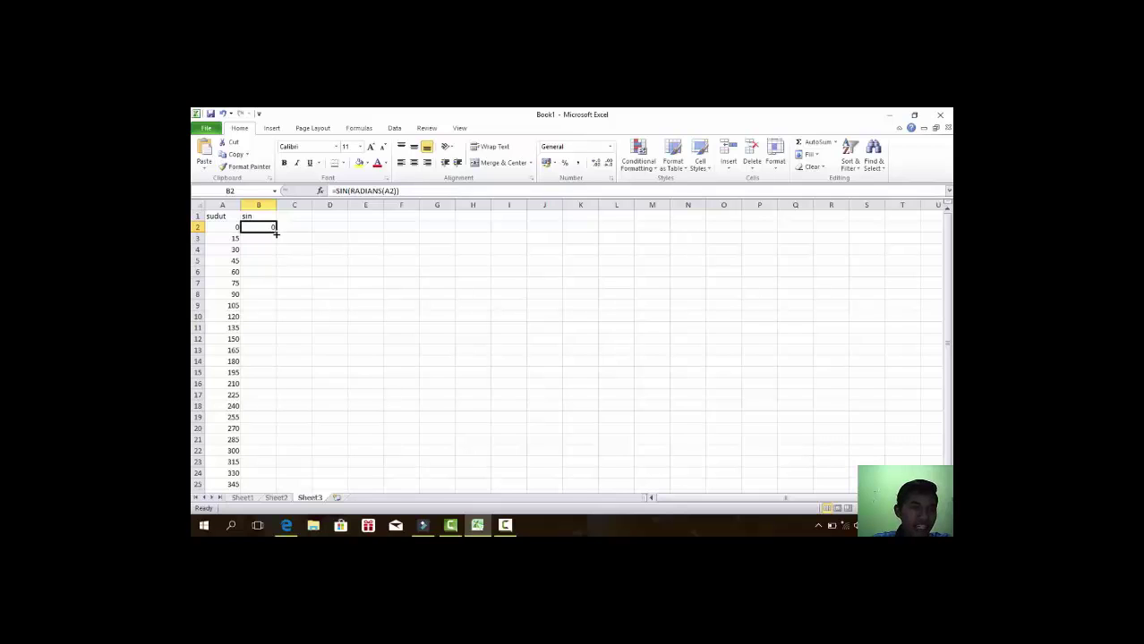
mouse_move(275, 233)
left_mouse_down()
mouse_move(280, 481)
mouse_move(268, 478)
left_mouse_up()
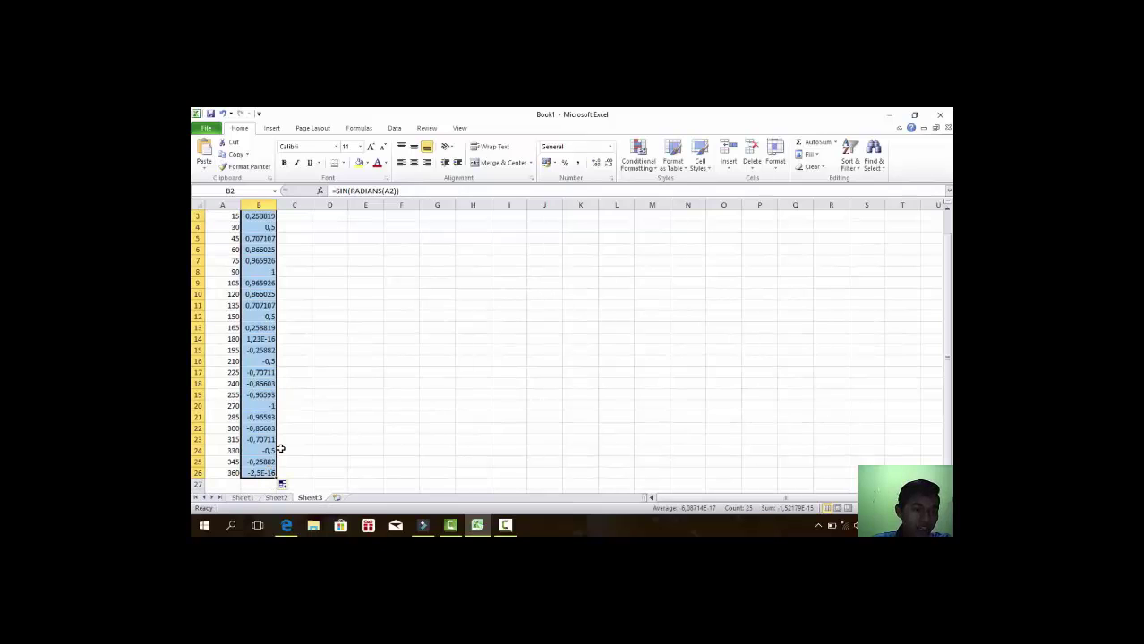
left_click(273, 441)
scroll(271, 421, "up", 1)
scroll(286, 269, "down", 1)
scroll(273, 236, "up", 1)
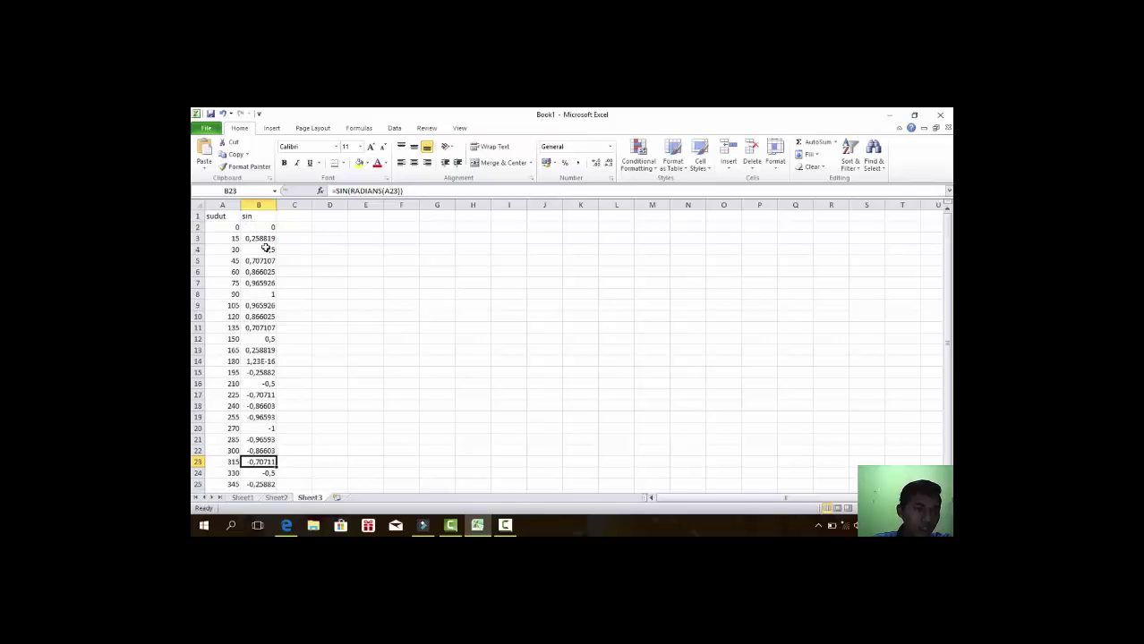
scroll(262, 336, "down", 4)
scroll(283, 350, "up", 4)
left_click(298, 219)
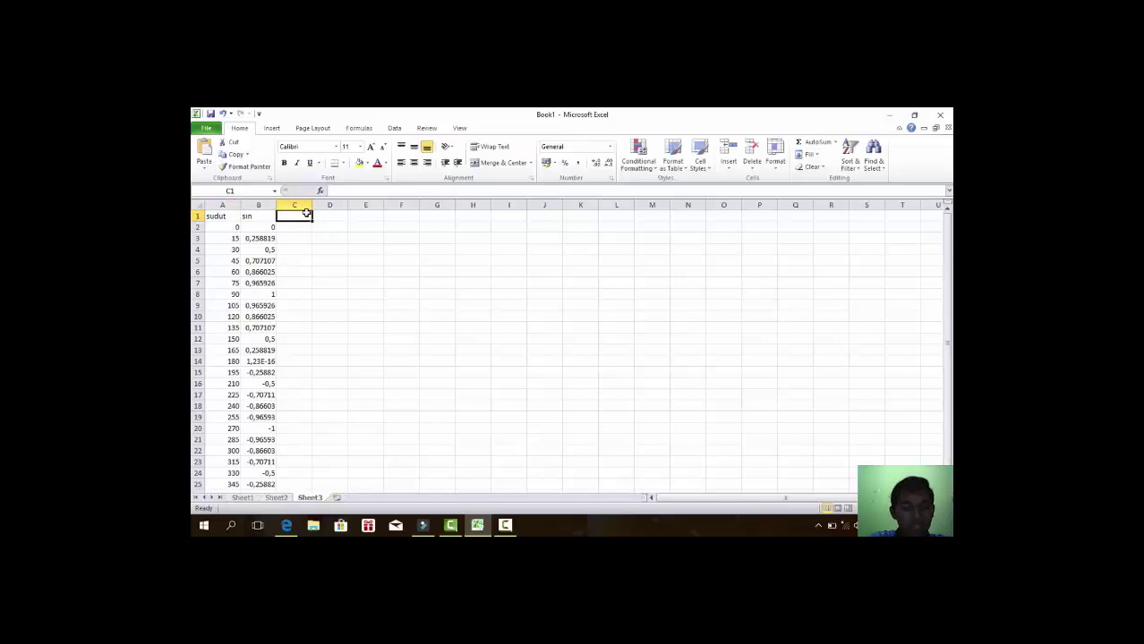
Enter 'cos' in C1 and begin the formula =COS(RADIANS(A2)) in C2.
type("cos")
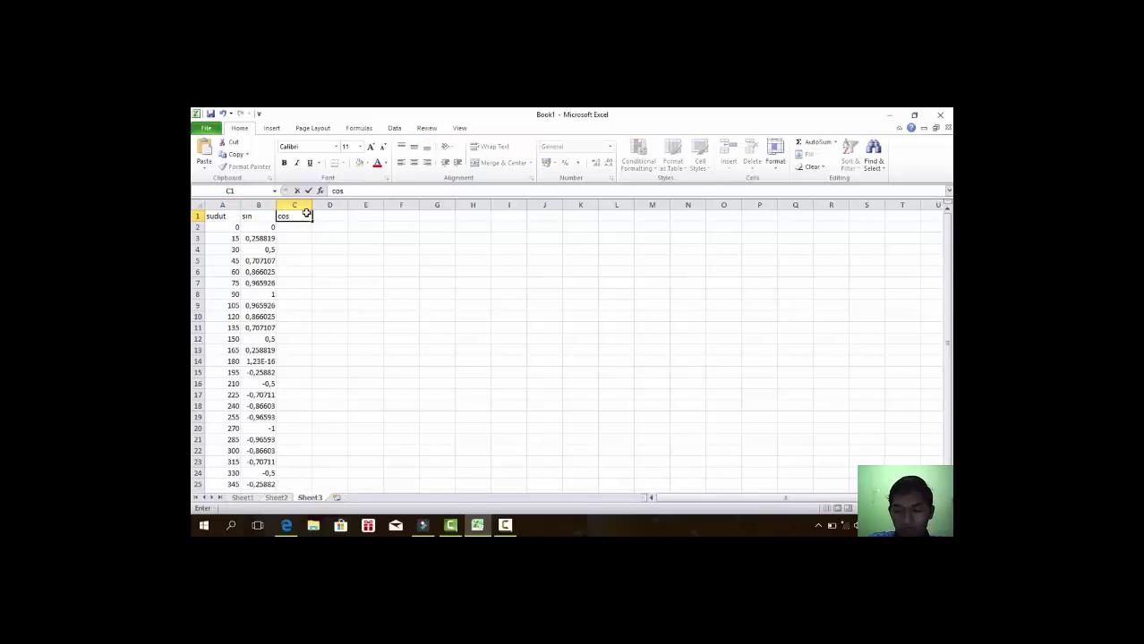
key("Return")
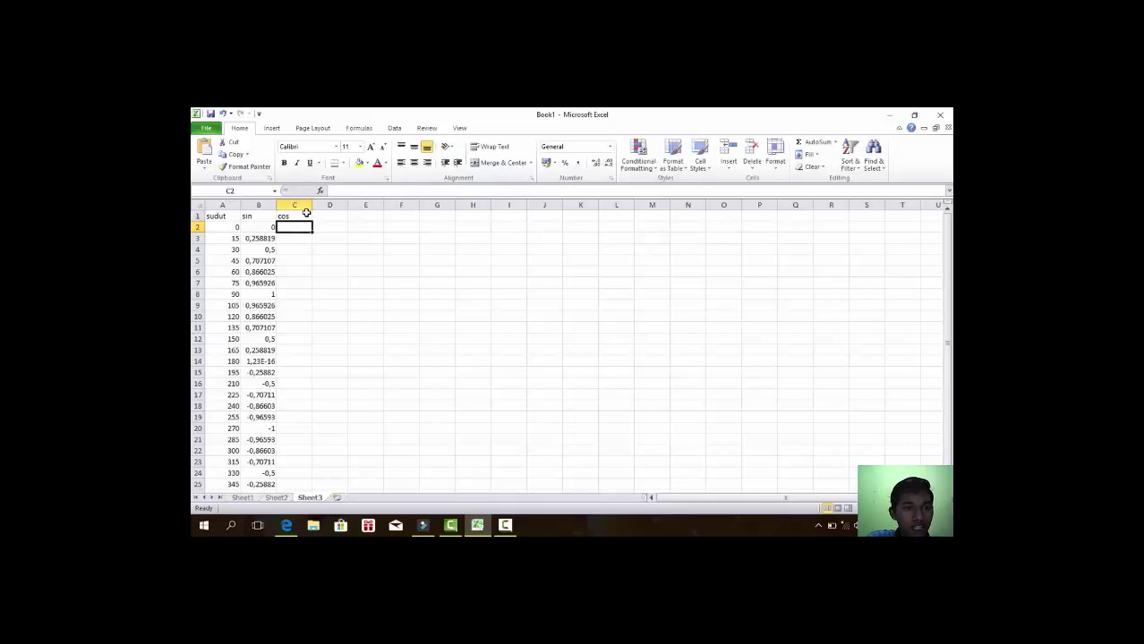
type("=")
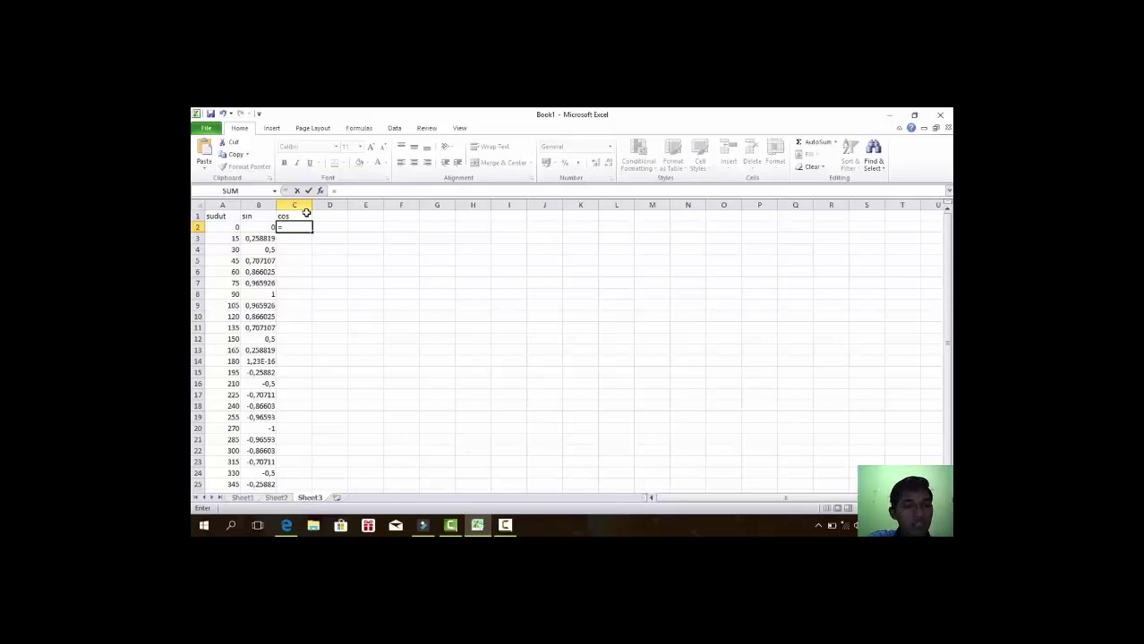
type("cos")
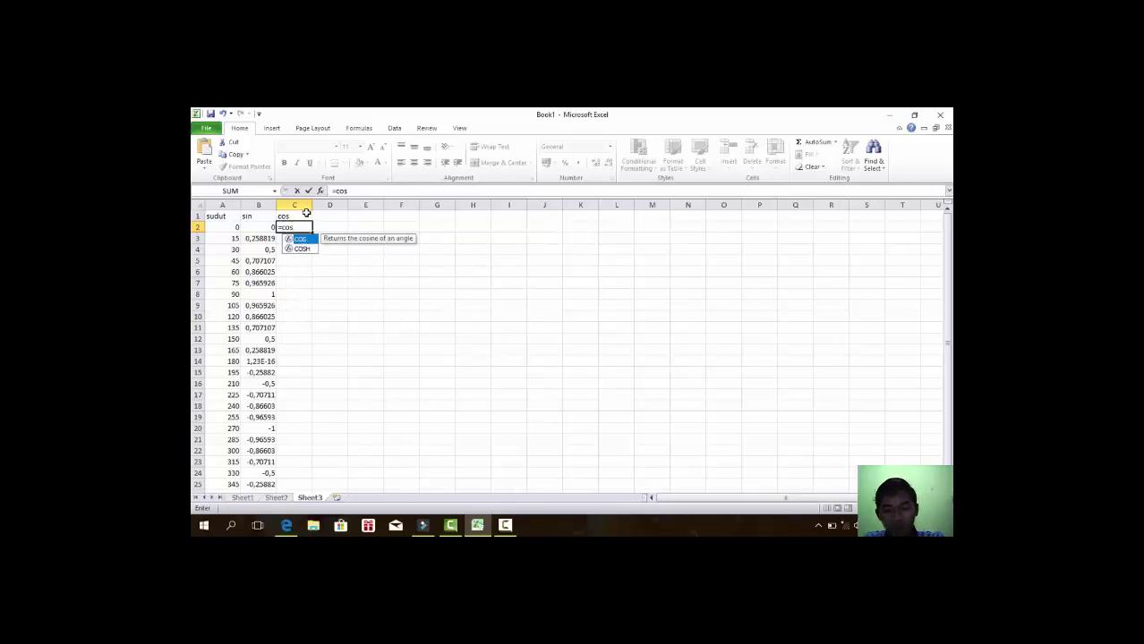
type("(radians(A")
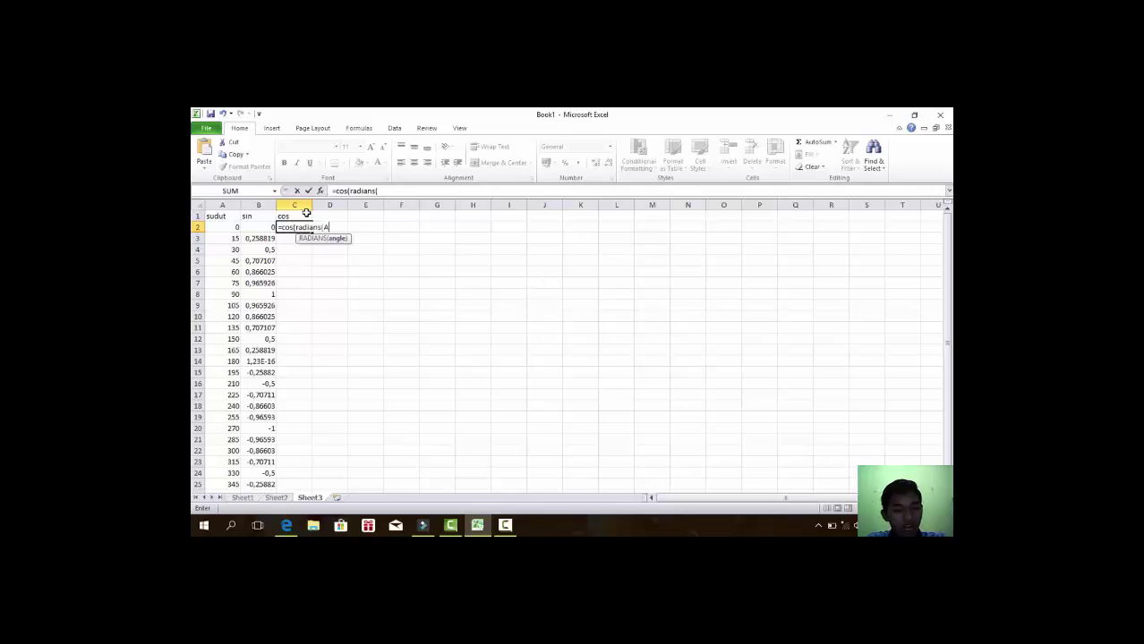
type("2)")
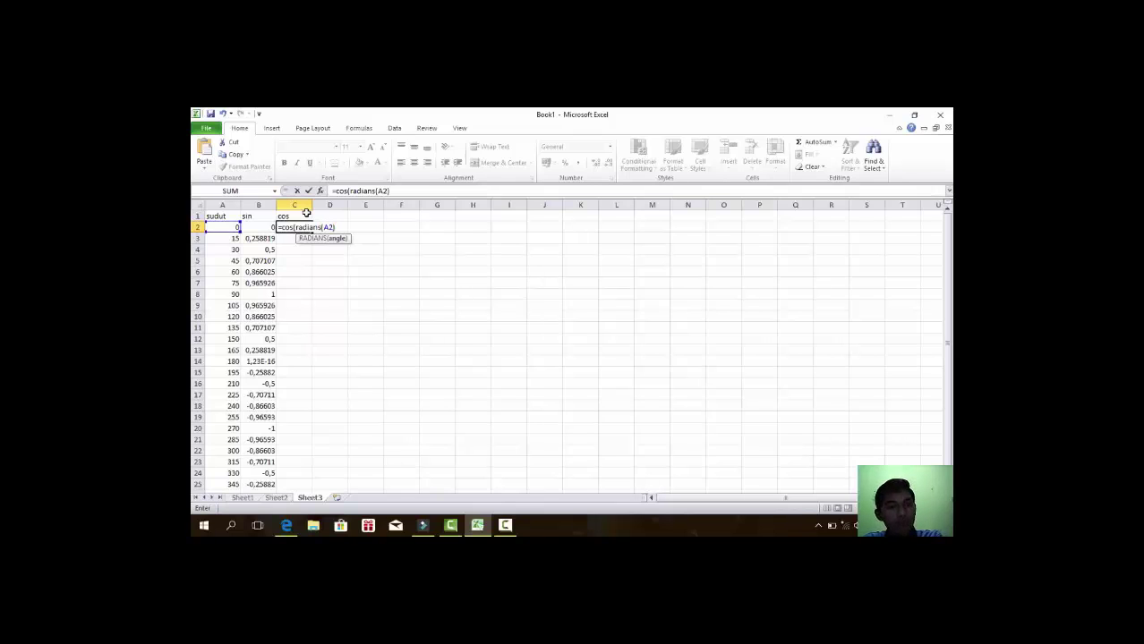
type(")")
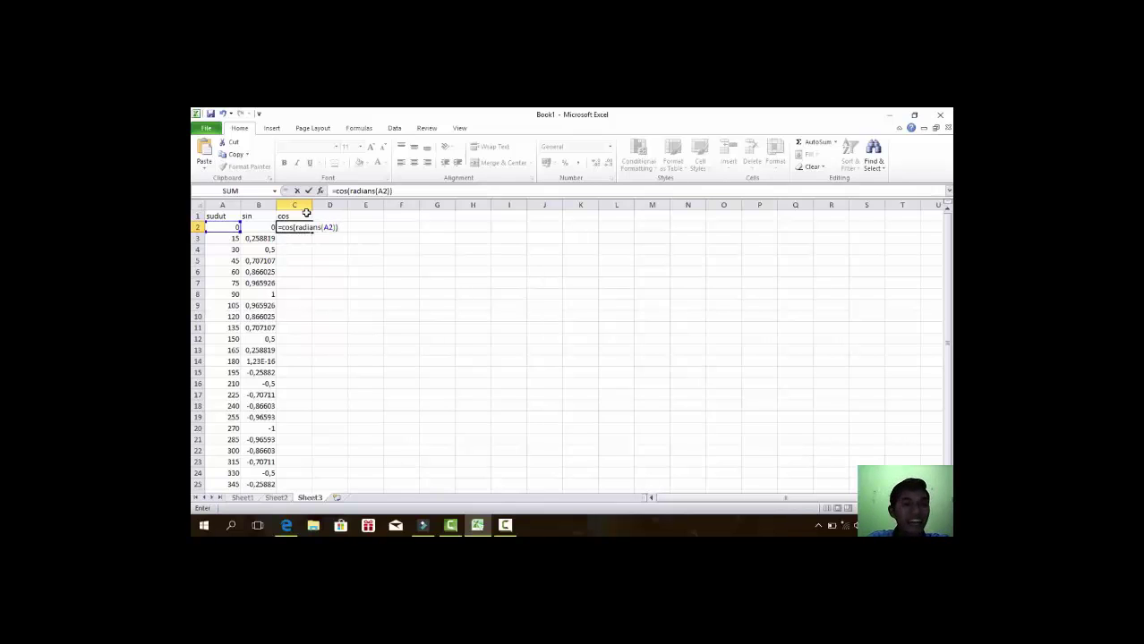
Confirm =COS(RADIANS(A2)) in C2 and fill it down to the 360° row.
key("Return")
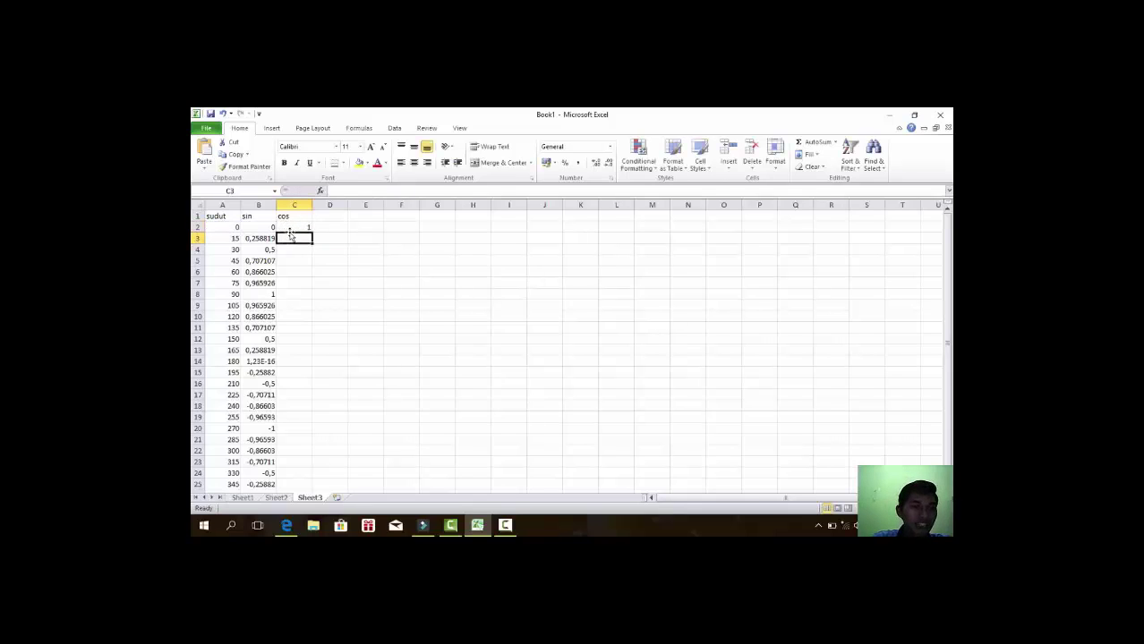
left_click(291, 227)
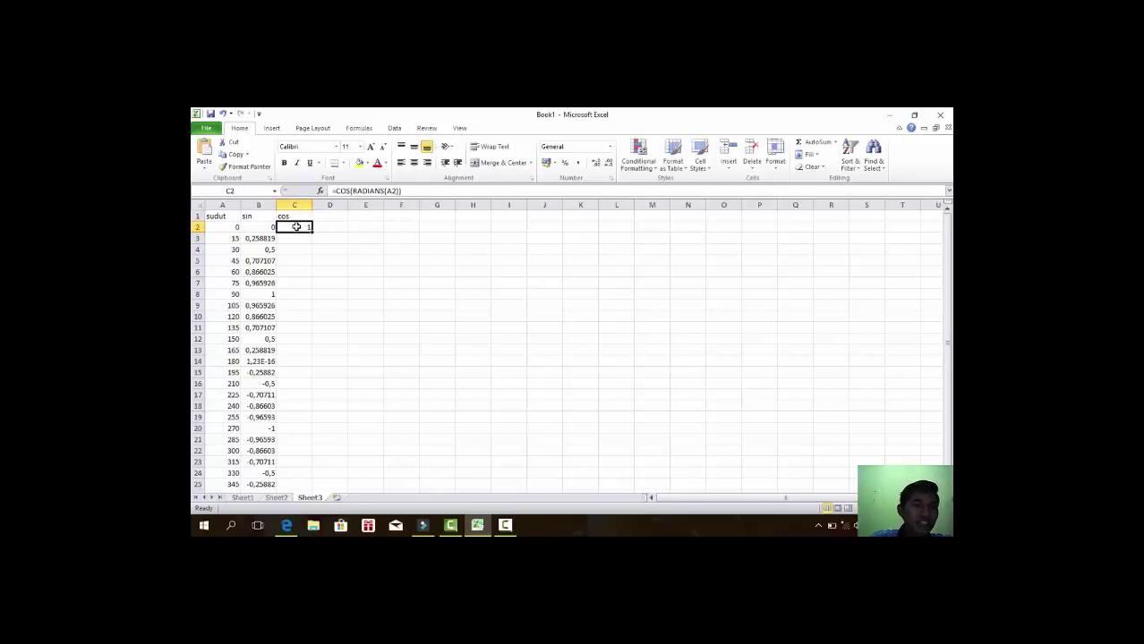
mouse_move(312, 231)
left_mouse_down()
mouse_move(296, 498)
mouse_move(297, 480)
left_mouse_up()
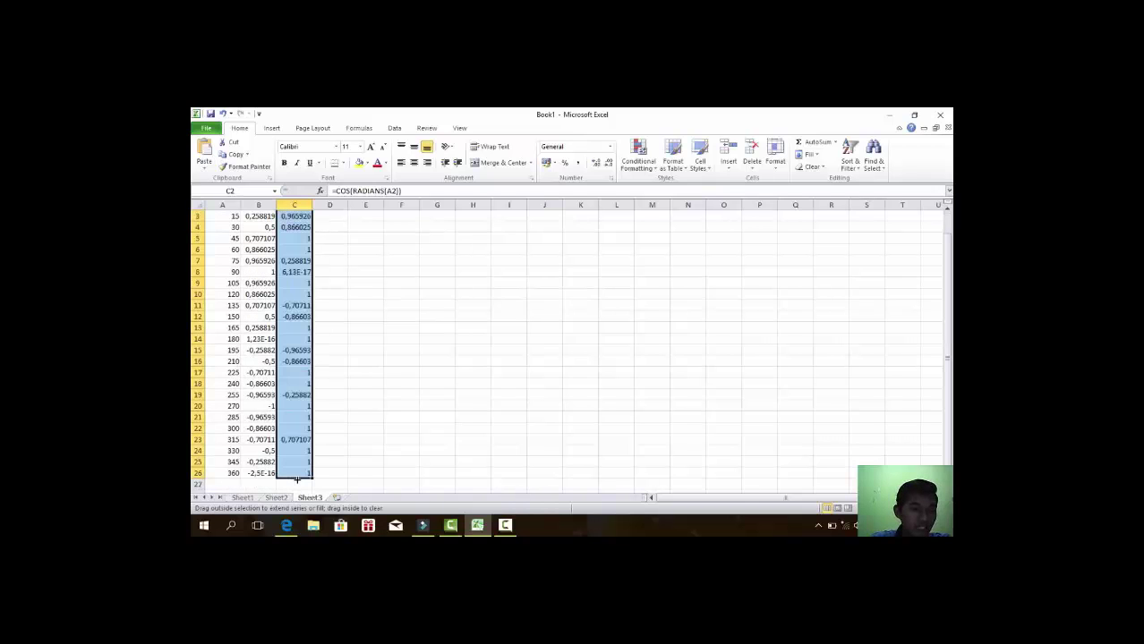
left_click(340, 450)
scroll(339, 376, "up", 1)
left_click(295, 225)
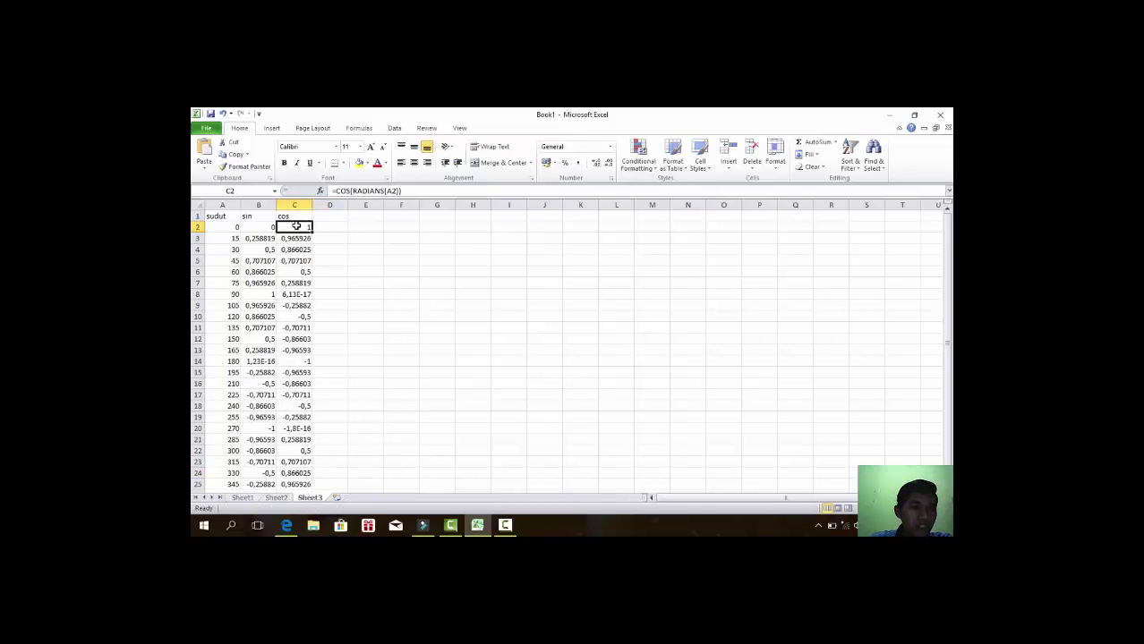
key("ctrl+Down")
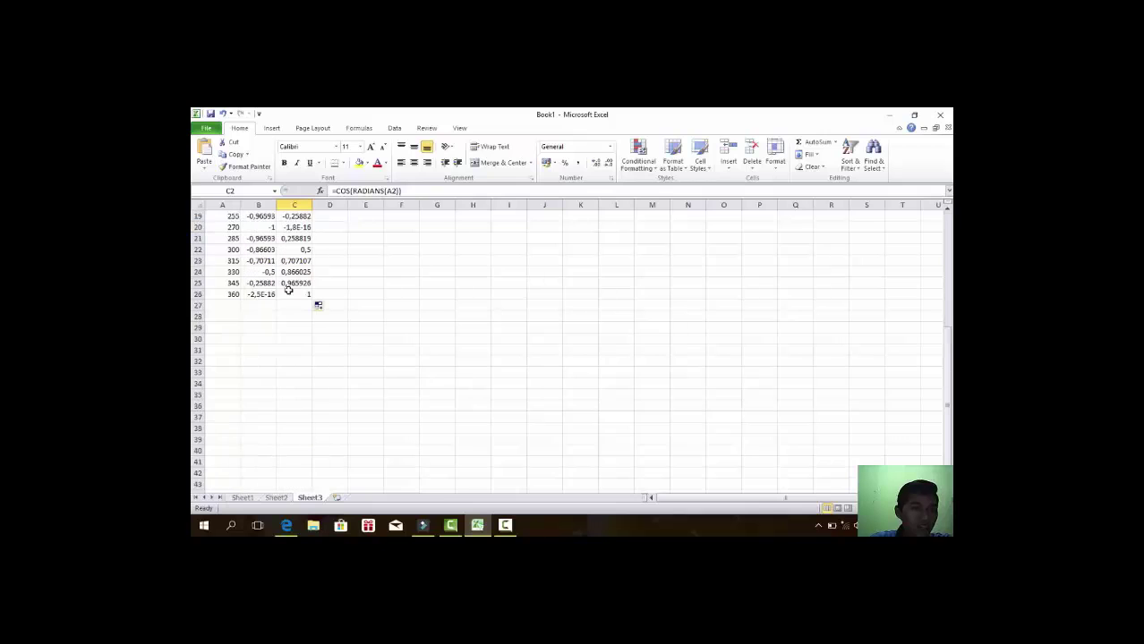
scroll(296, 294, "up", 4)
scroll(296, 294, "up", 2)
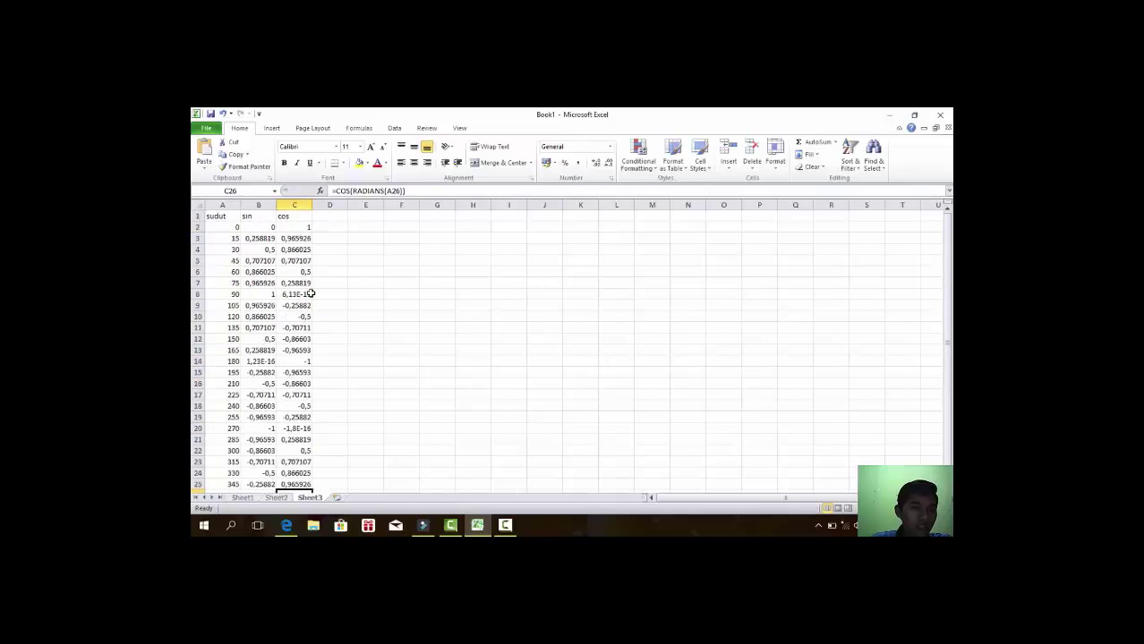
left_click(327, 218)
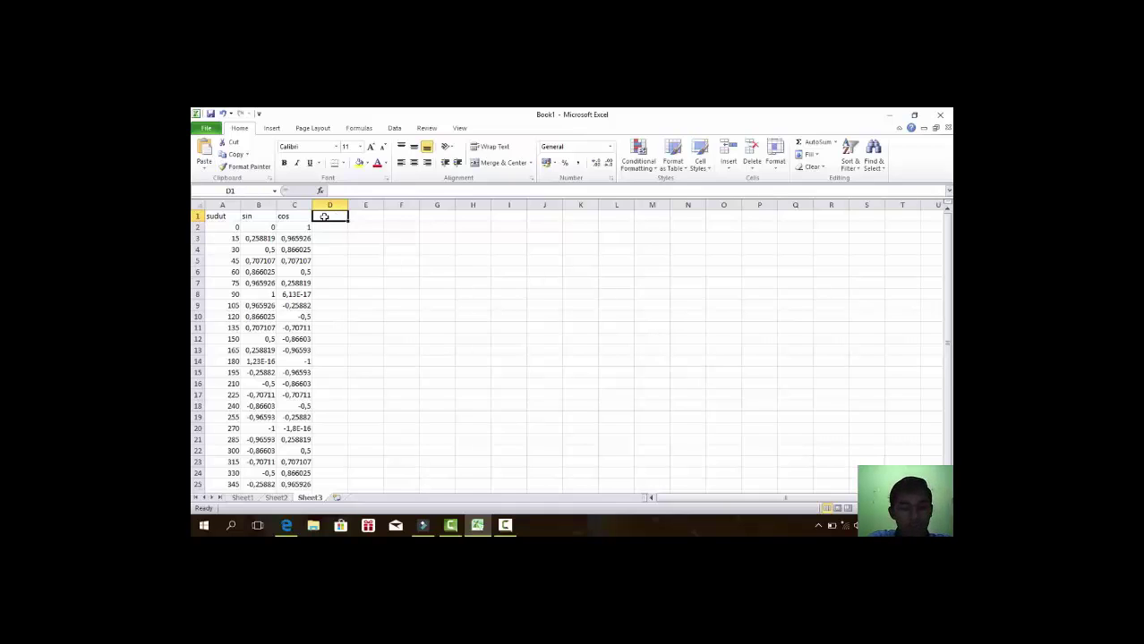
Enter the heading 'y=sin2x*cos3x' in D1 and widen column D to fit it.
type("y")
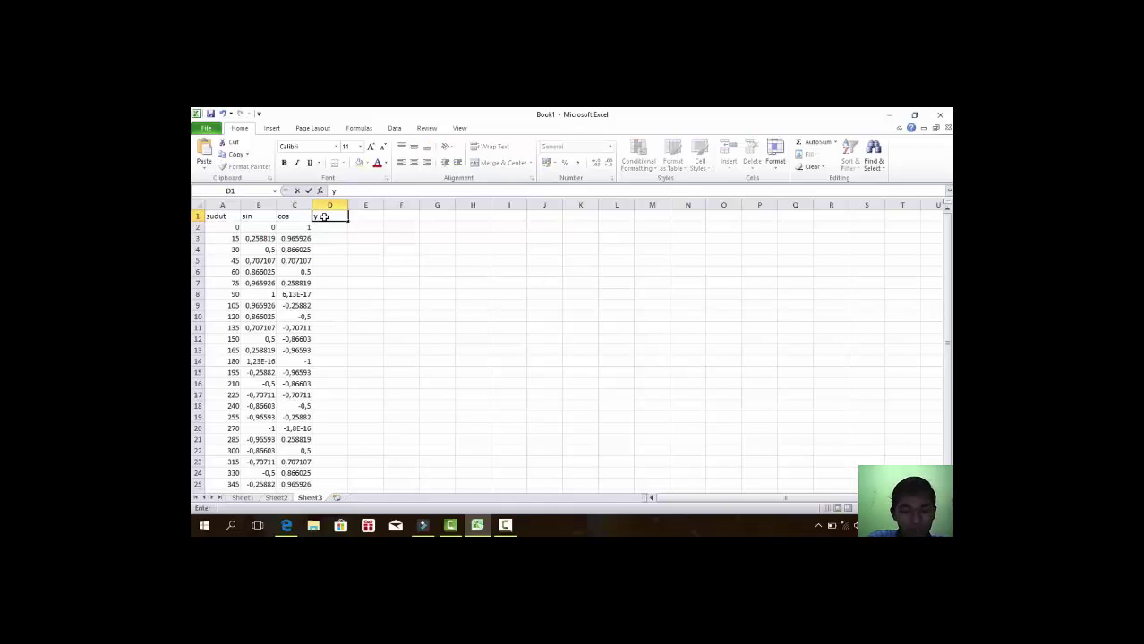
type("=sin2x")
type("^c")
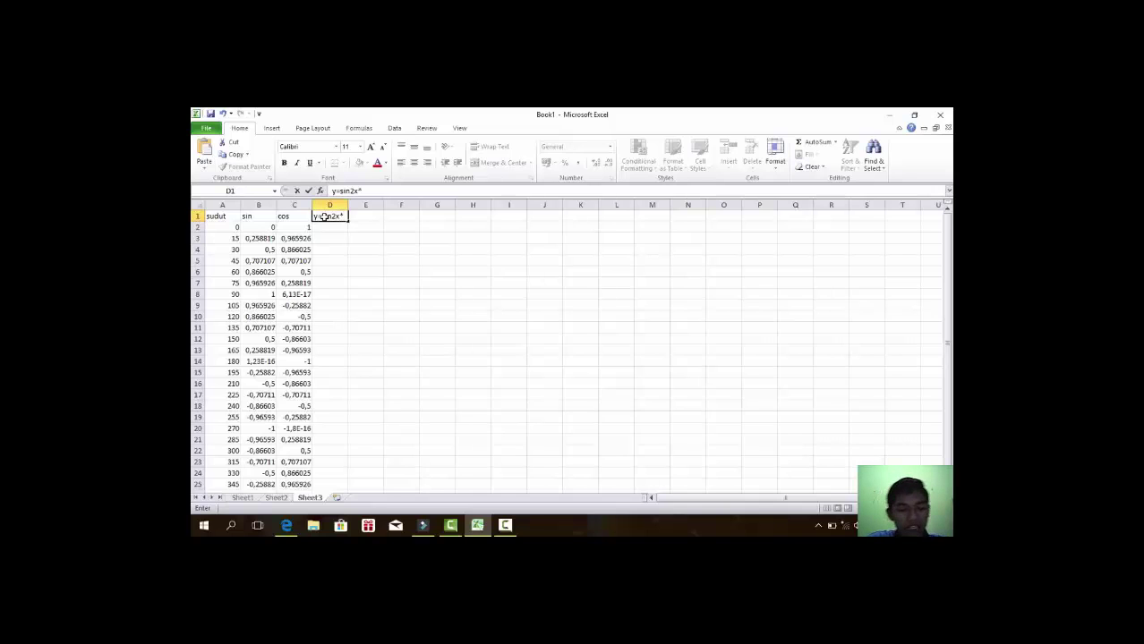
type("os3x")
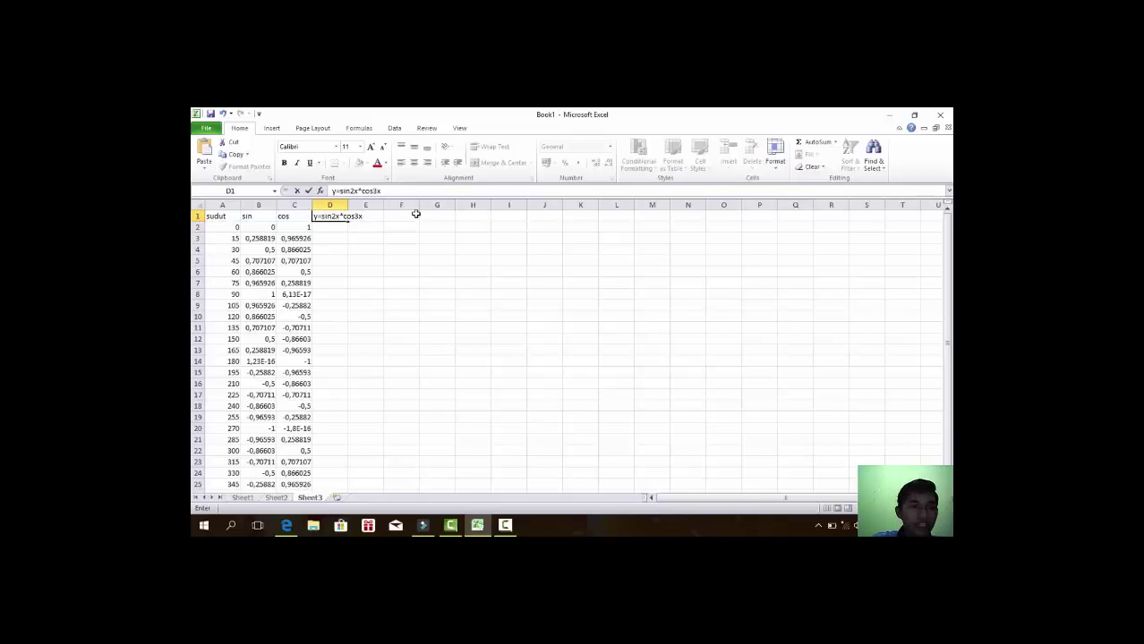
left_click(338, 227)
left_click(346, 217)
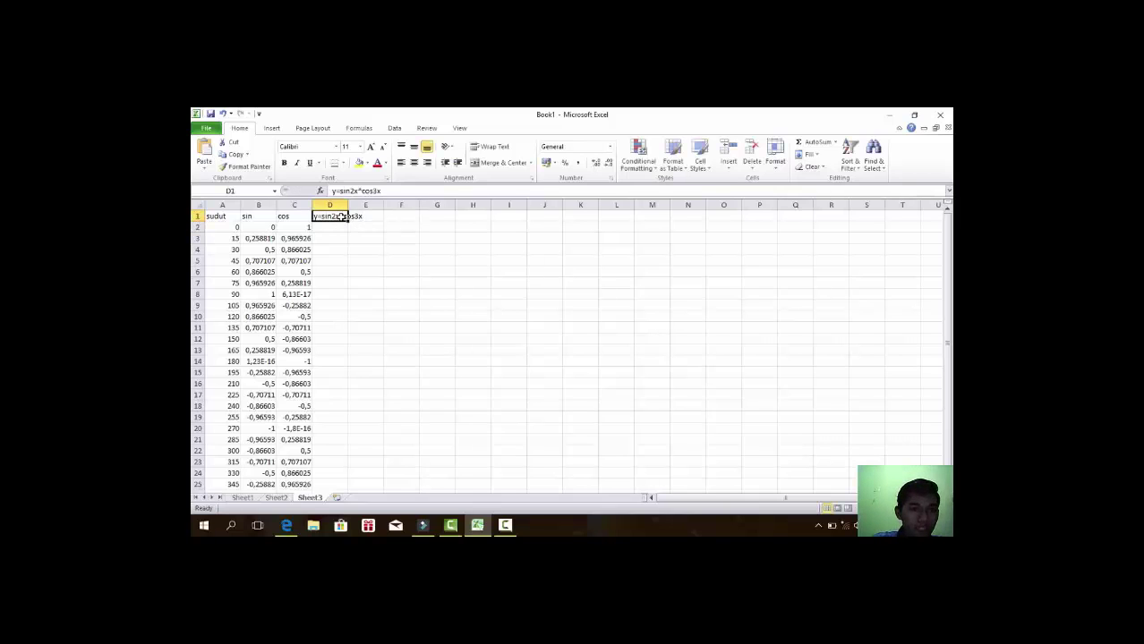
left_click_drag(347, 205, 366, 205)
left_click(353, 229)
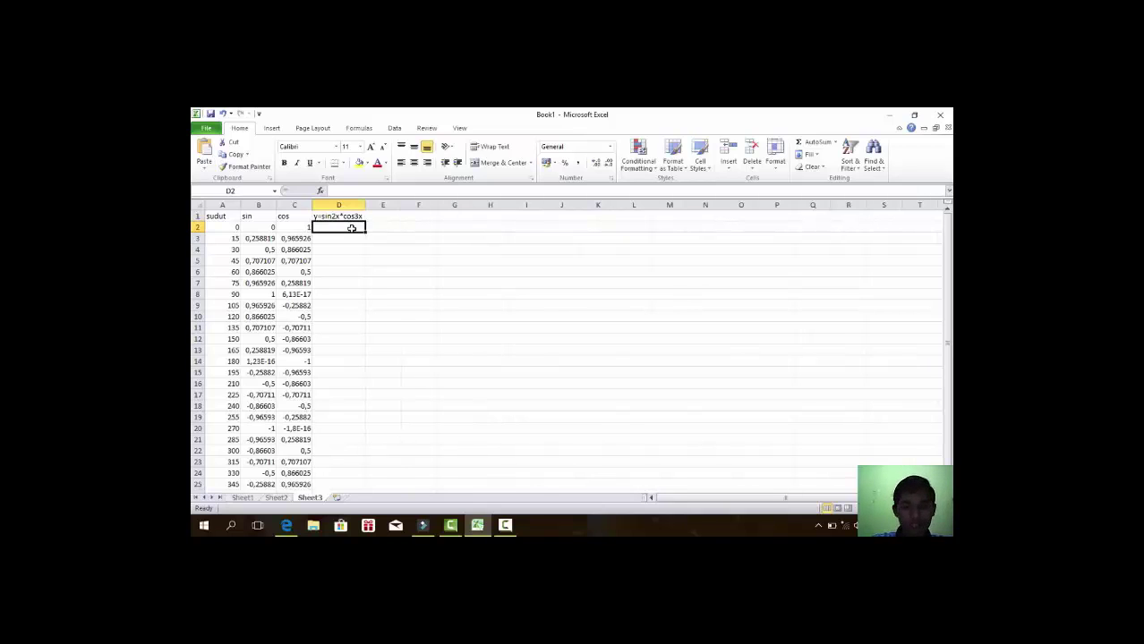
Enter =SIN(RADIANS(A2*2))*COS(RADIANS(A2*3)) in D2.
type("=")
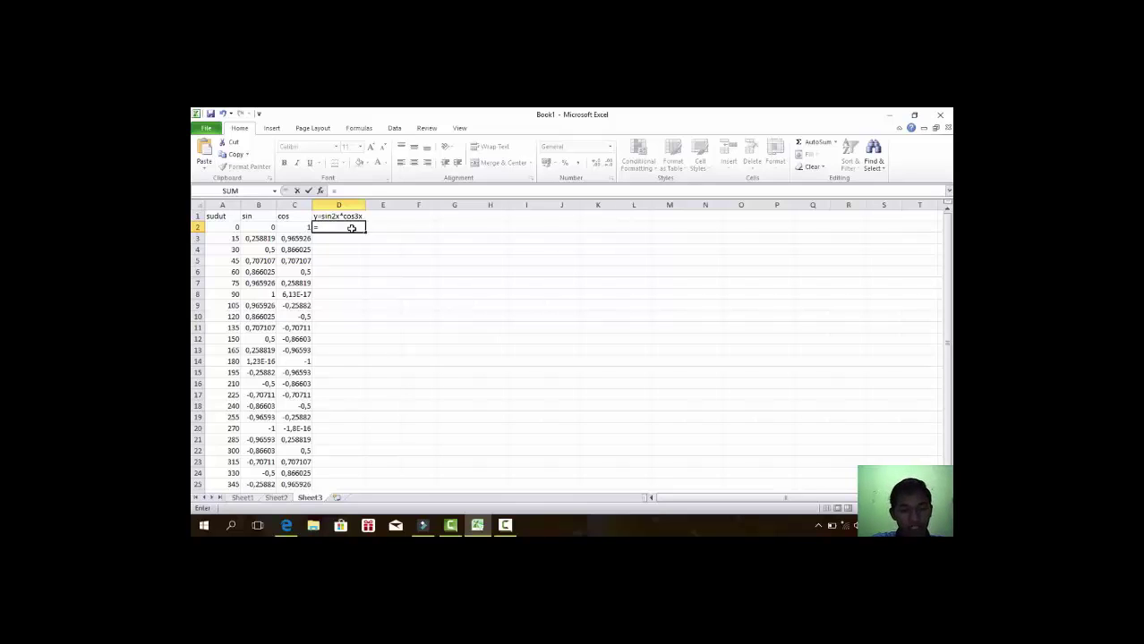
type("sin")
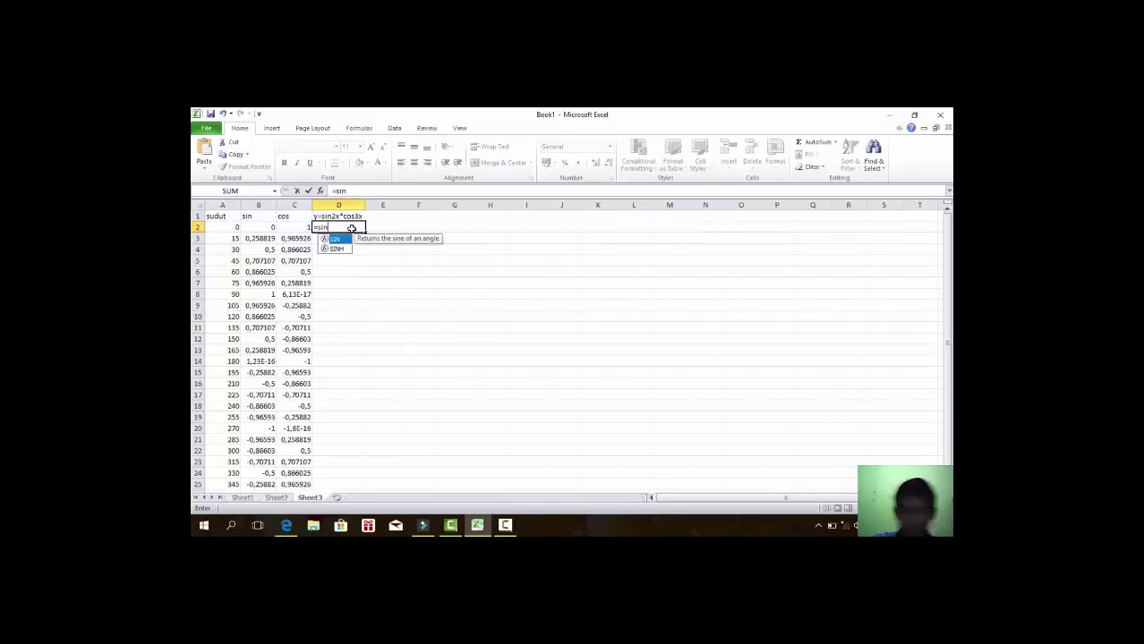
type("(radians")
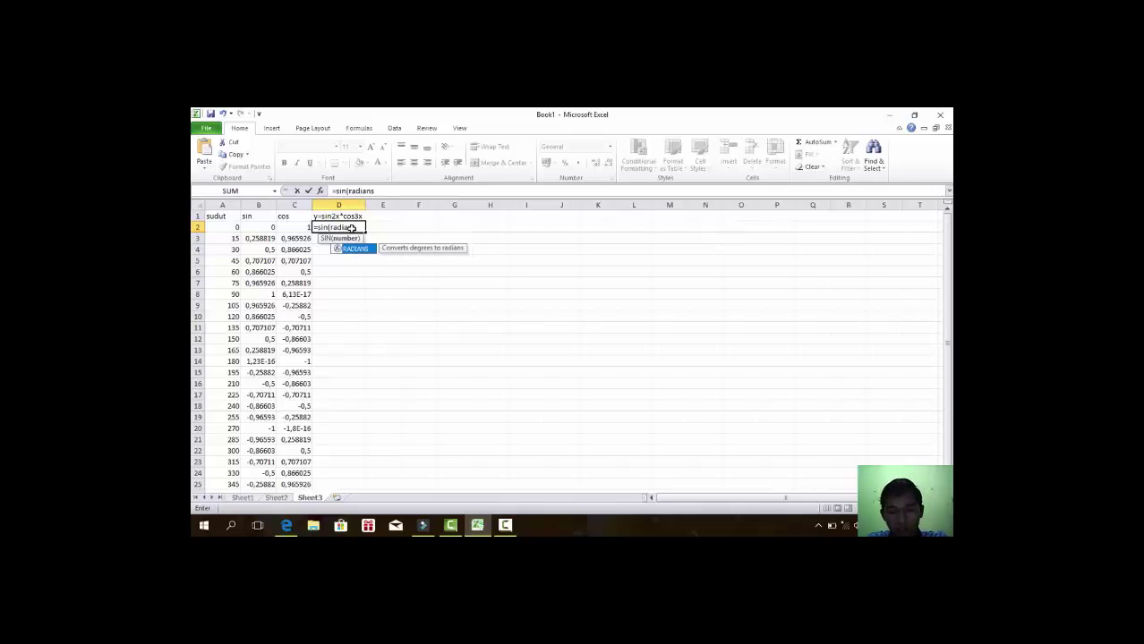
type("(A2*2")
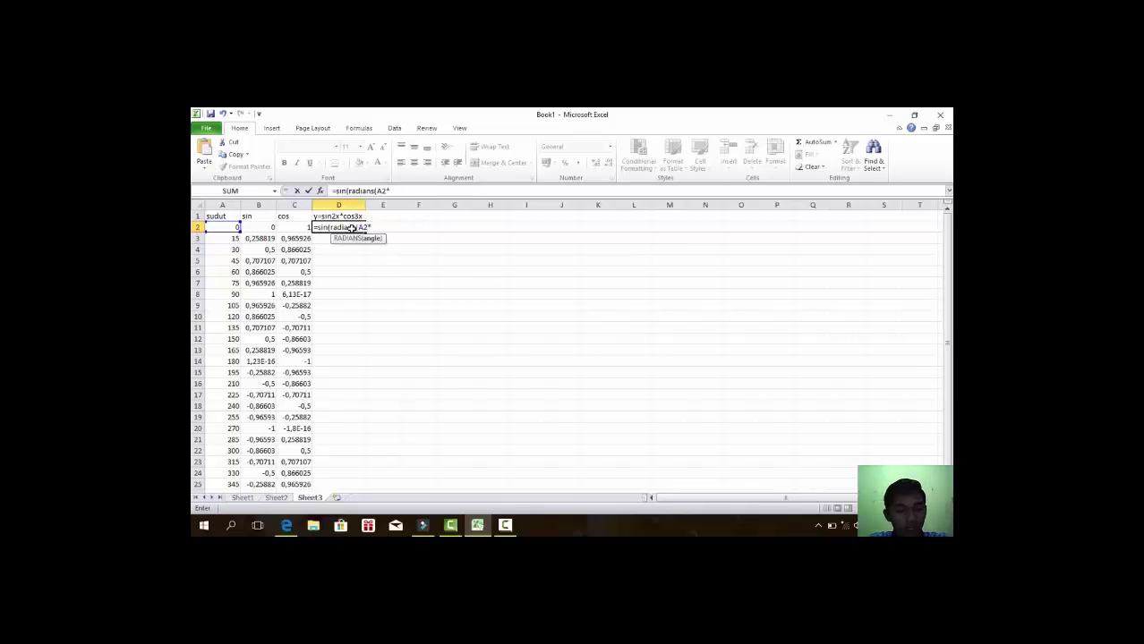
type("))*")
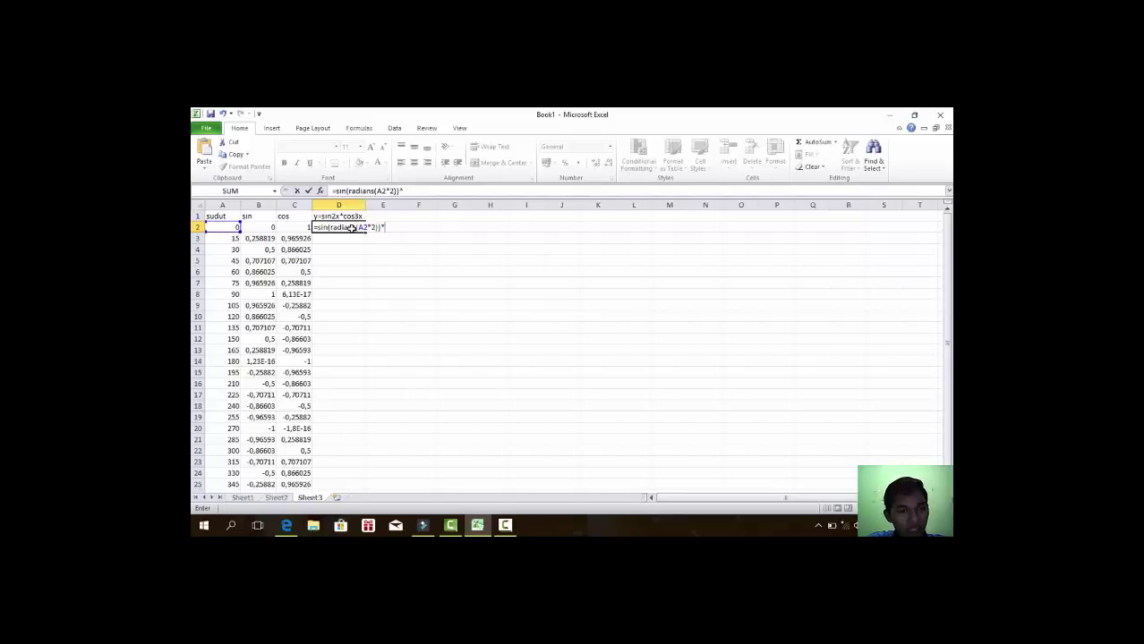
type("COS")
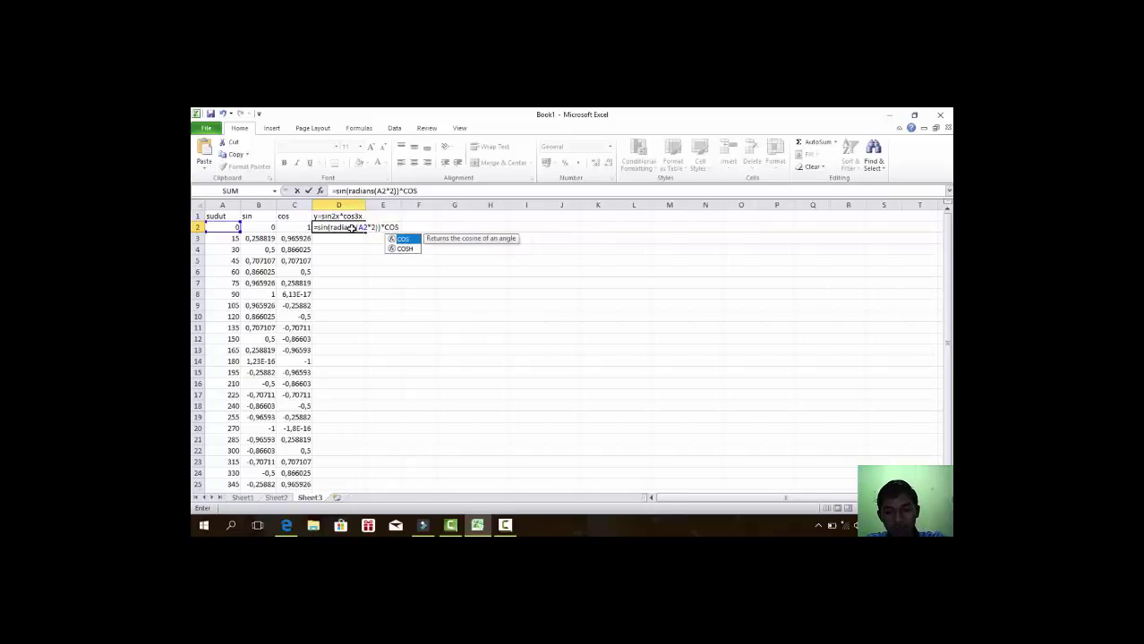
type("(RADIANS(a")
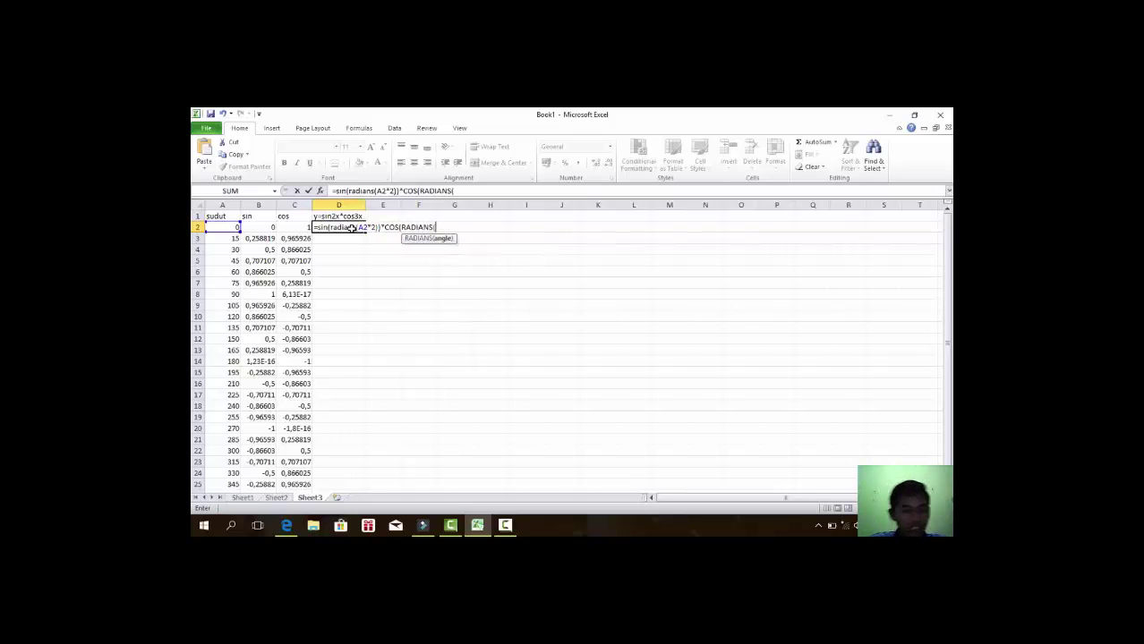
type("2")
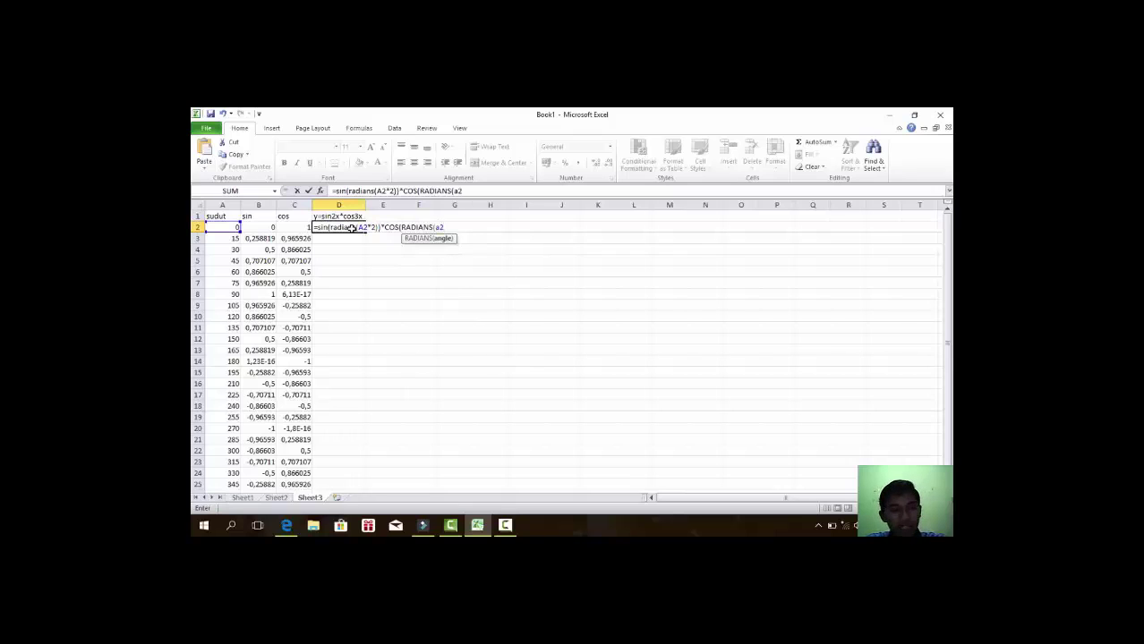
key("BackSpace")
key("BackSpace")
type("A2*")
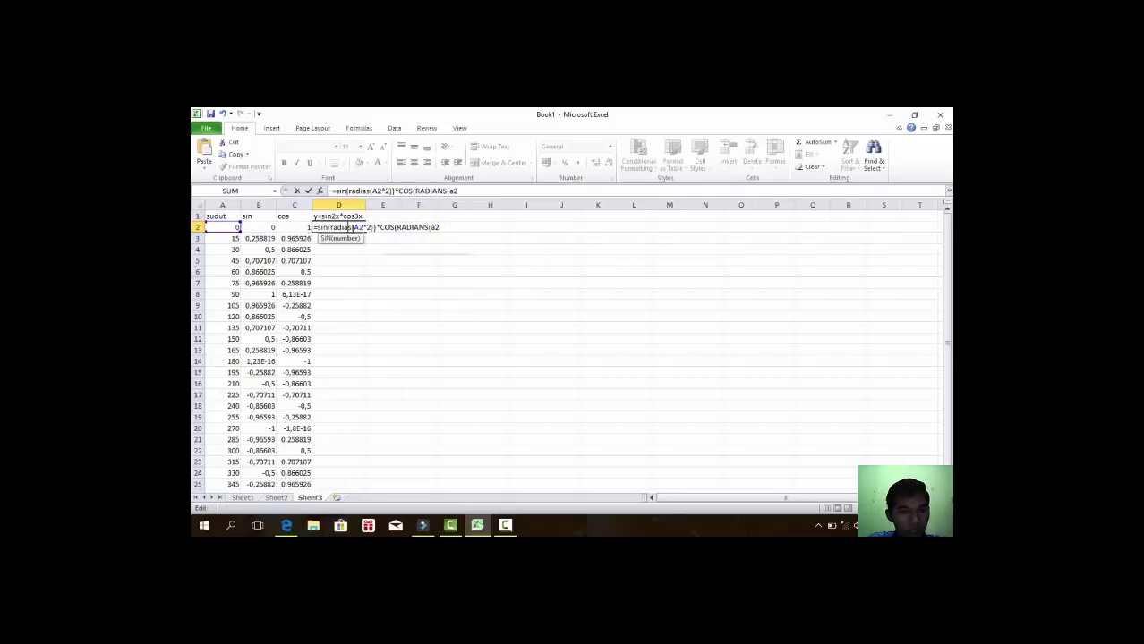
type("3")
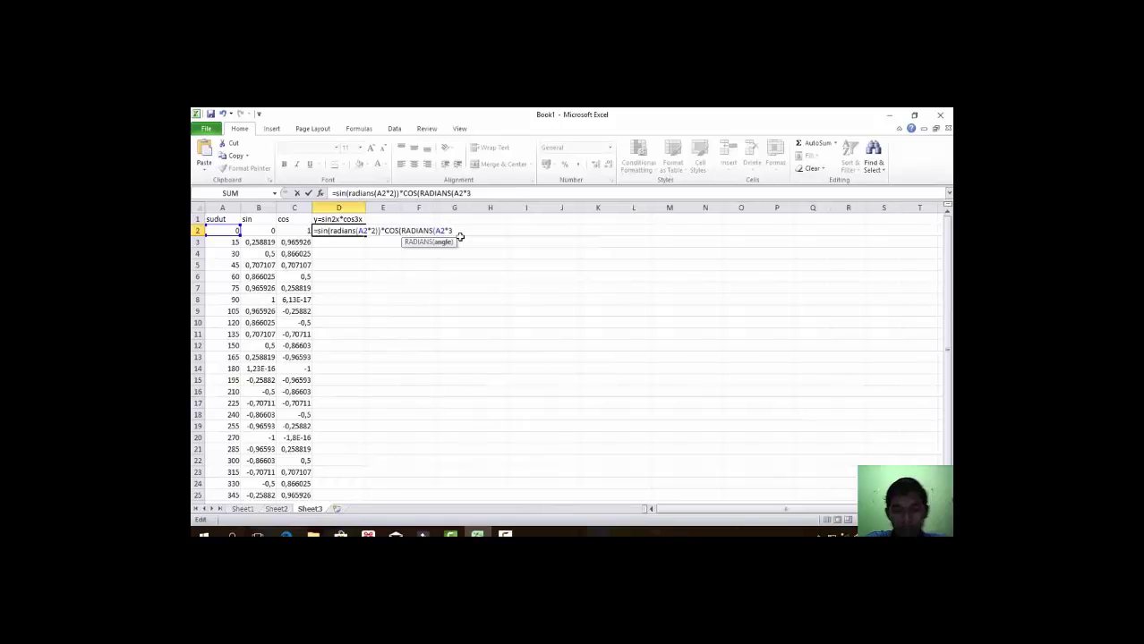
type(")")
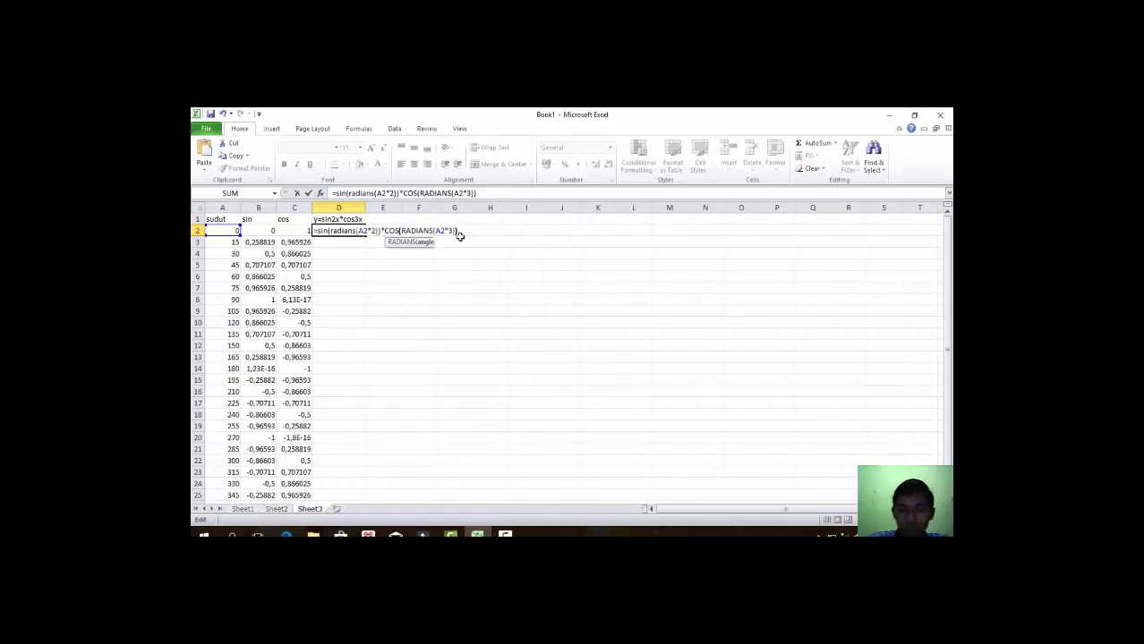
type(")")
key("Return")
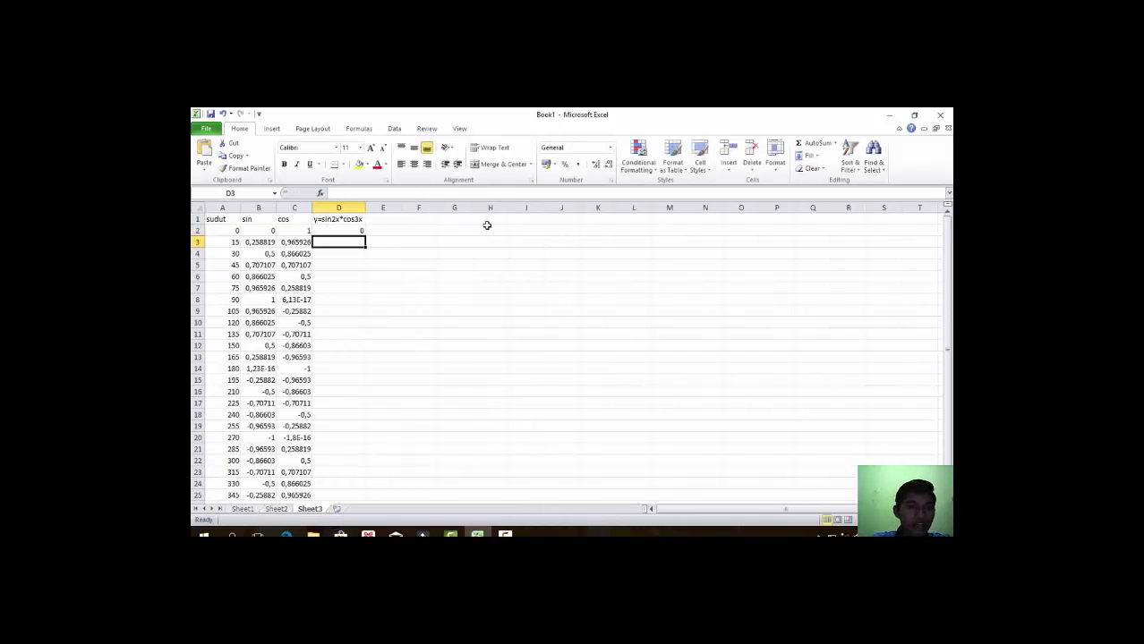
Copy the D2 formula down column D to row 26 (360°).
left_click(335, 230)
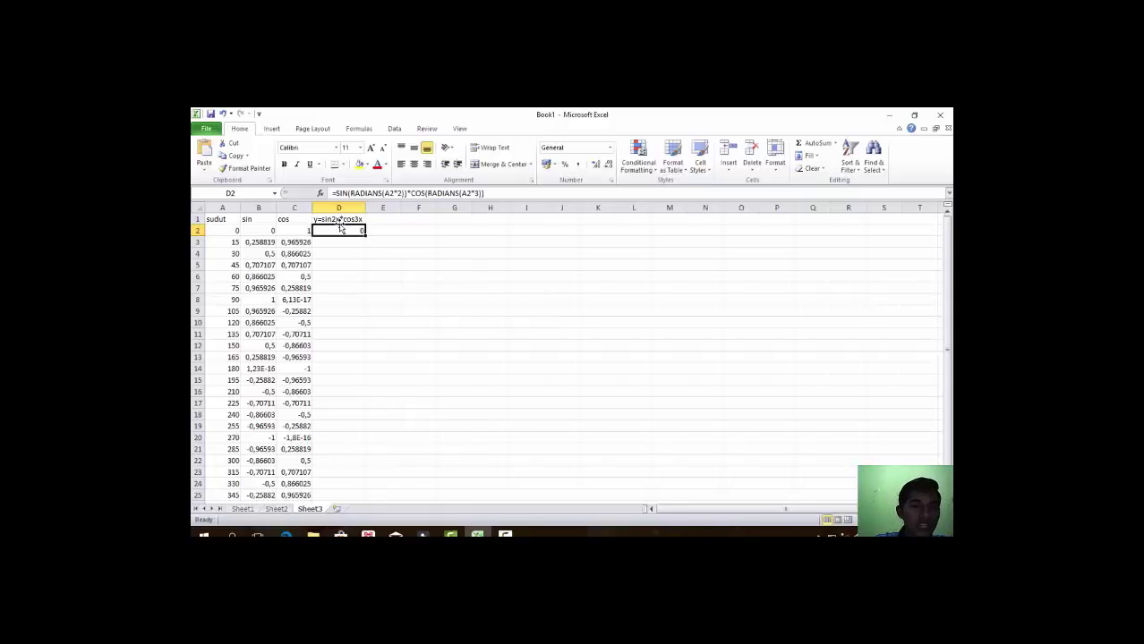
mouse_move(366, 236)
left_mouse_down()
mouse_move(343, 502)
mouse_move(338, 491)
left_mouse_up()
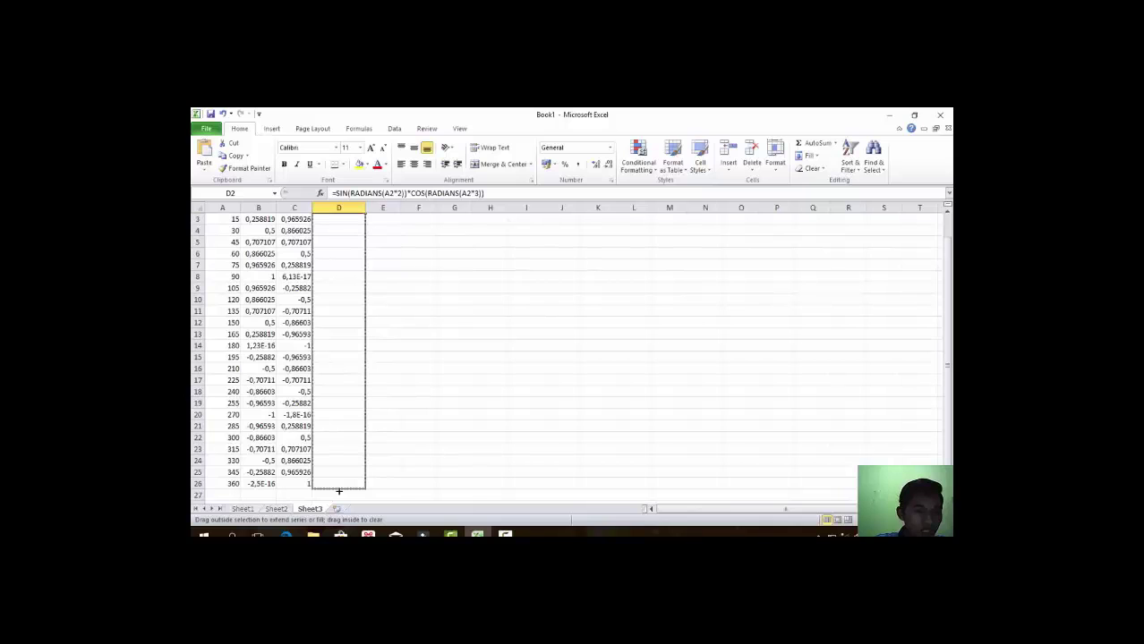
left_click(375, 412)
scroll(337, 405, "up", 1)
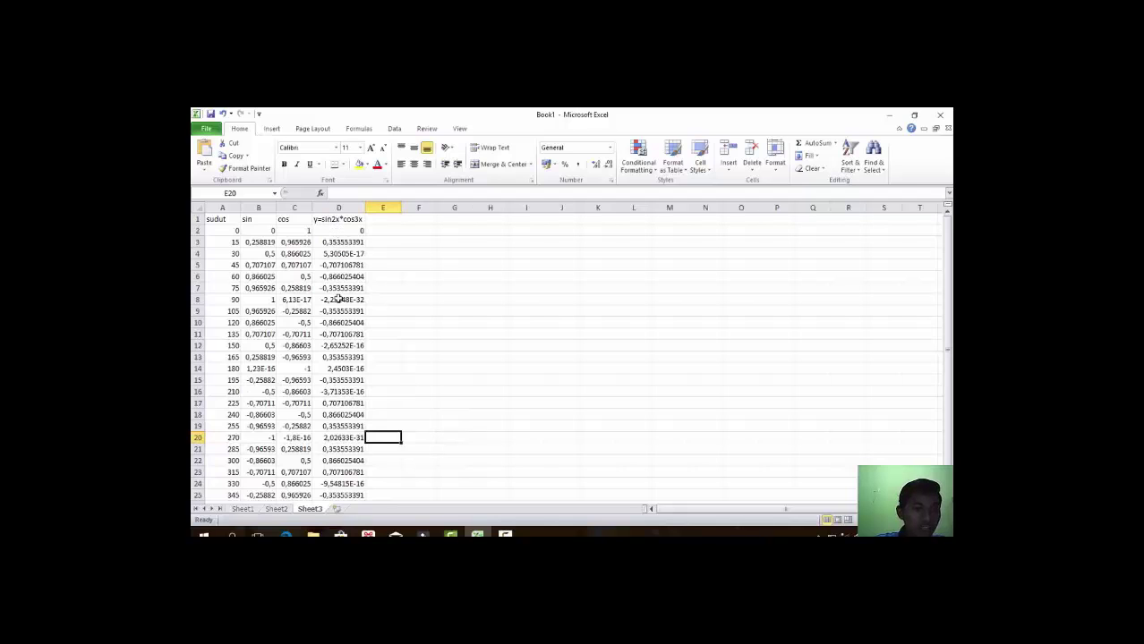
scroll(340, 369, "down", 1)
scroll(371, 285, "up", 1)
left_click(379, 220)
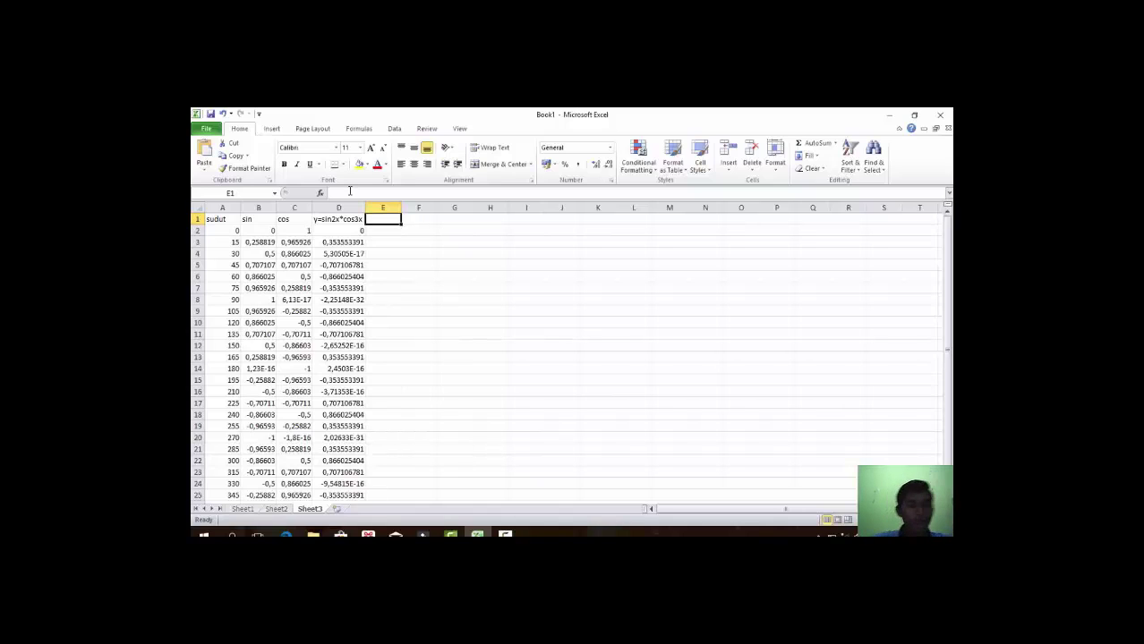
Enter the heading 'Y=2SIN^3 5X-COS X' in cell E1.
type("Y=")
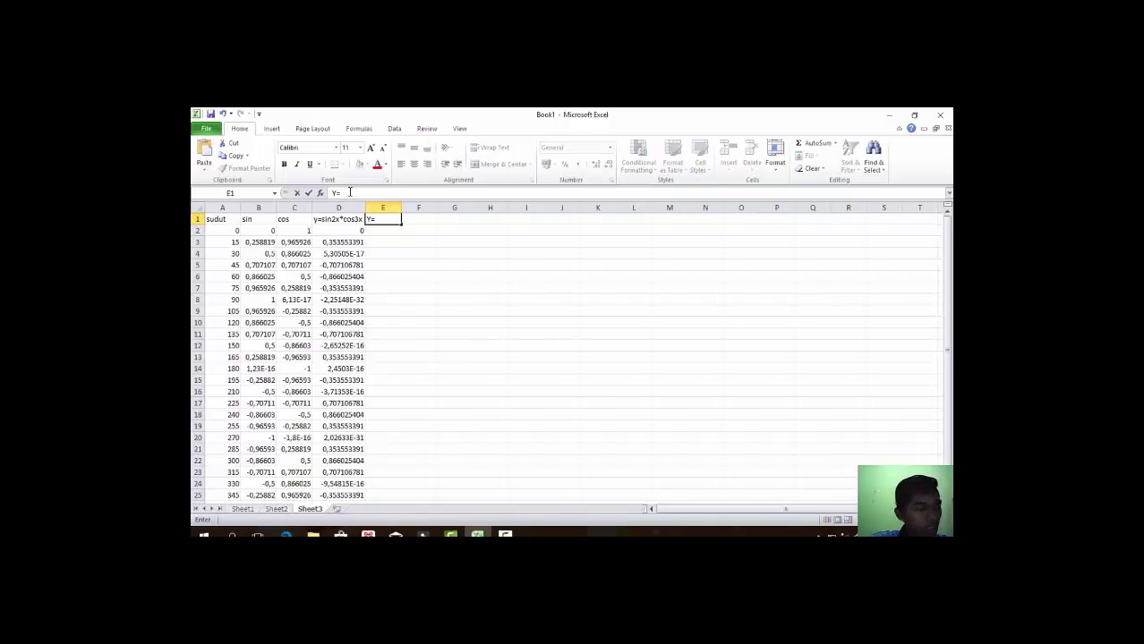
type("2si")
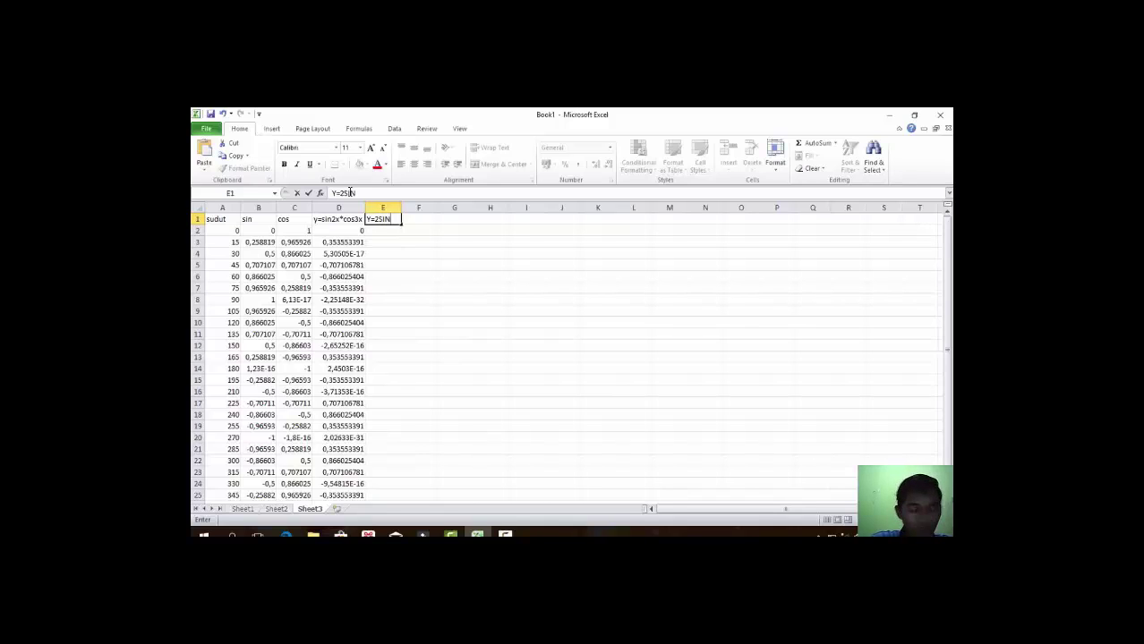
type("x")
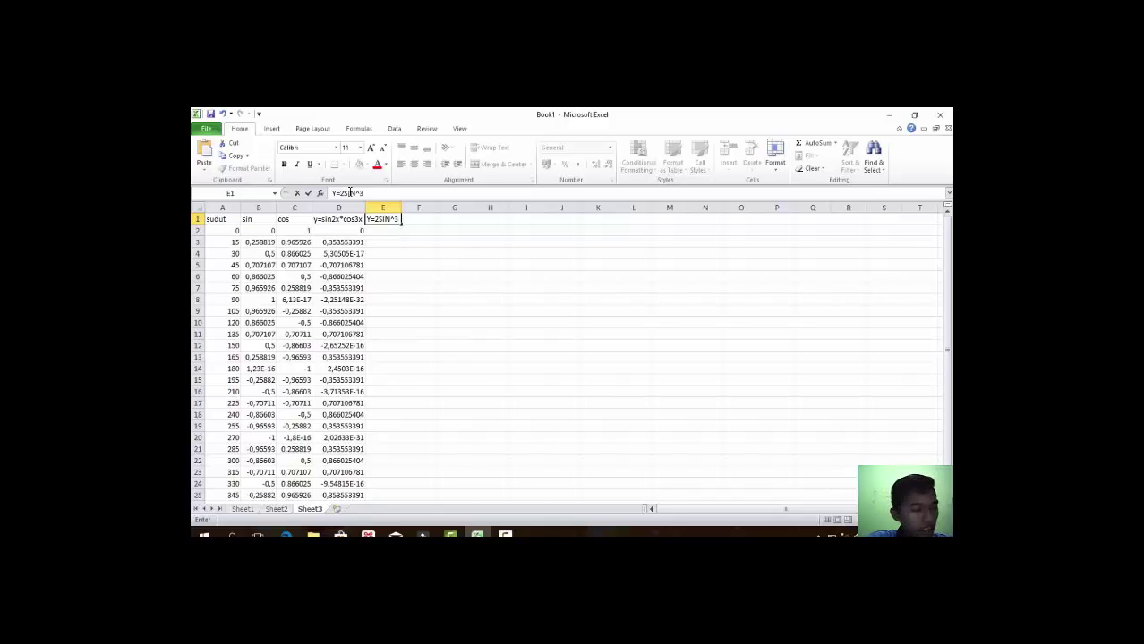
type("X-COS")
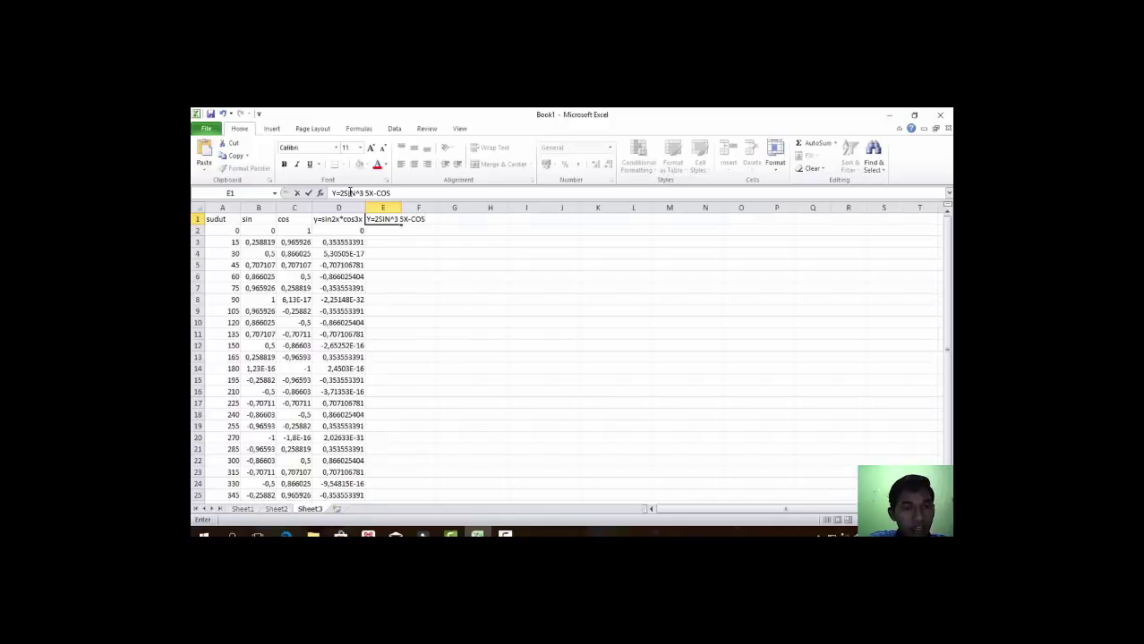
type(" X")
key("Return")
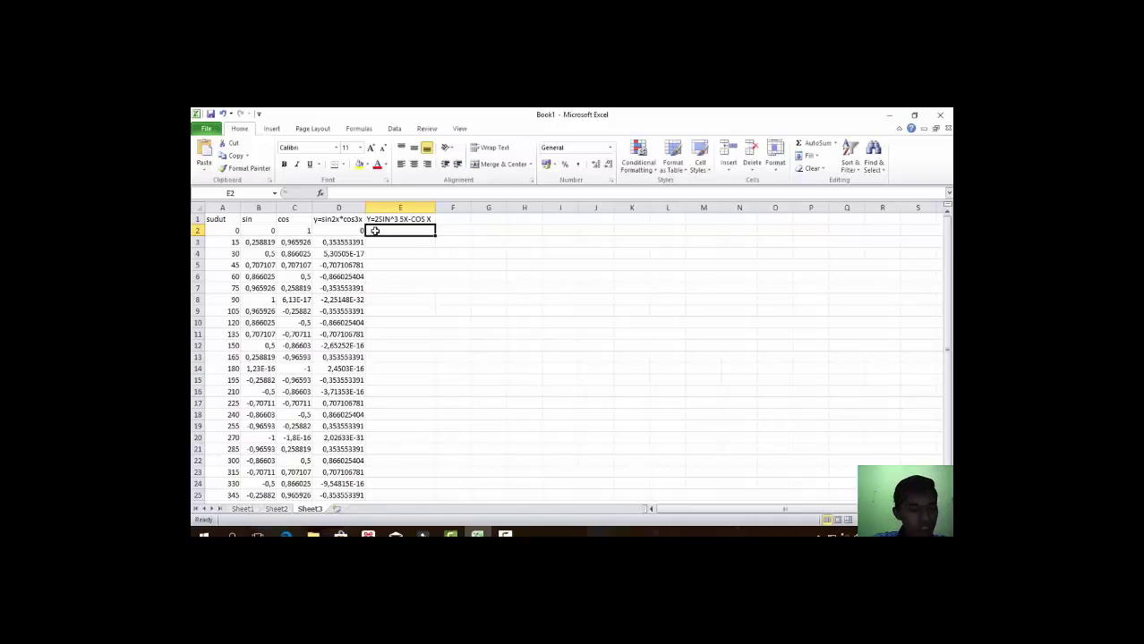
Enter =2*SIN(RADIANS(A2*5))^3-COS(RADIANS(A2)) in E2 so it returns -1 for the first angle.
type("=2*")
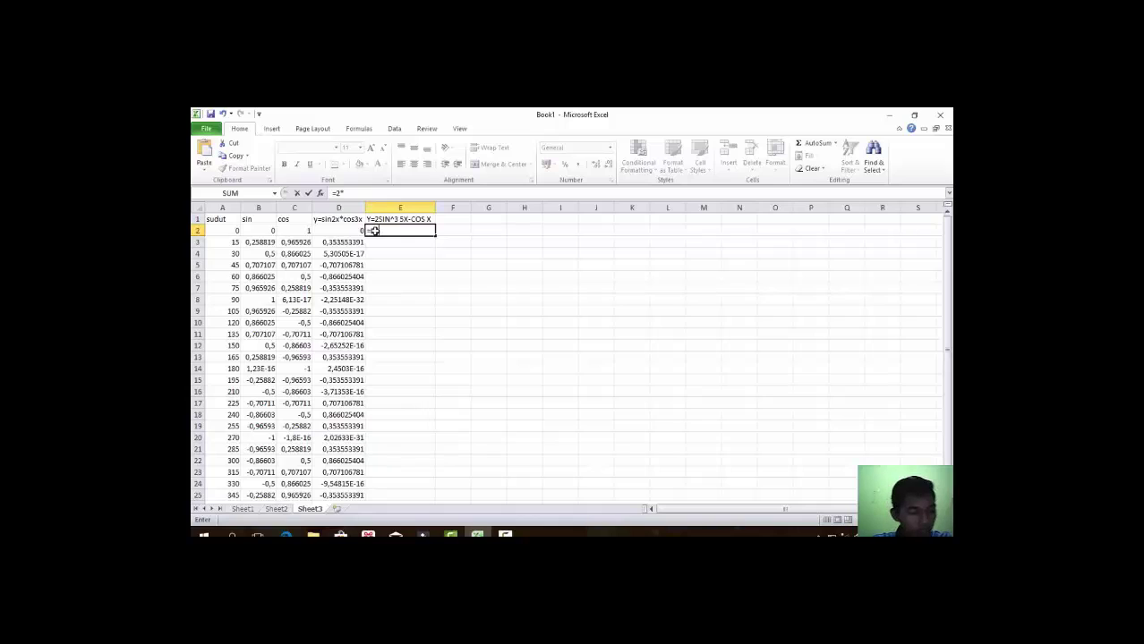
type("SIN")
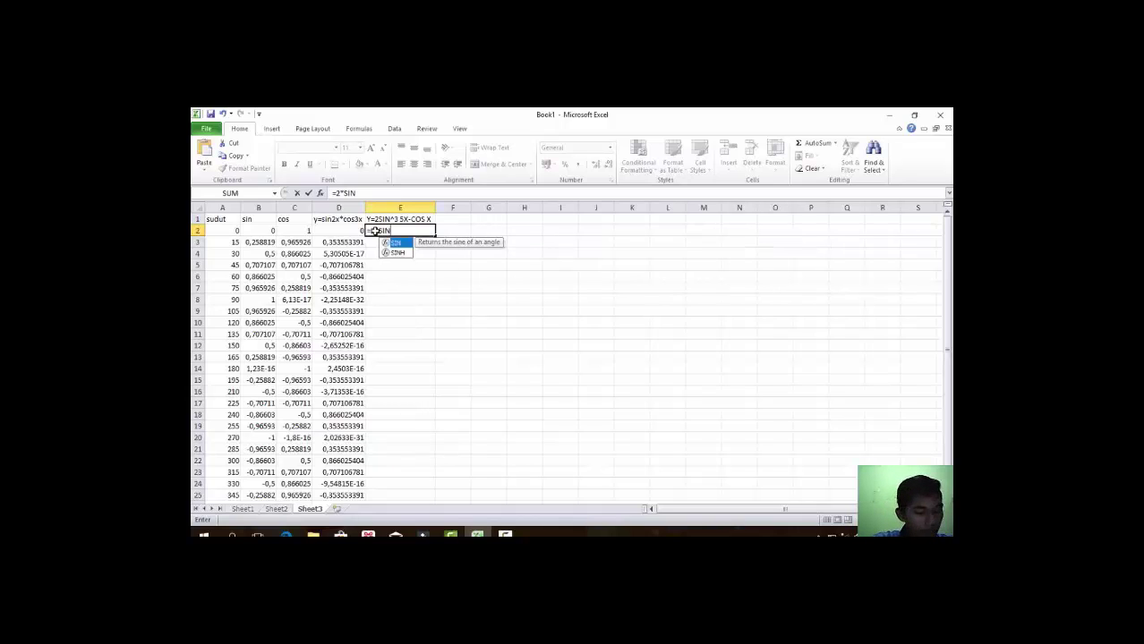
type("(R")
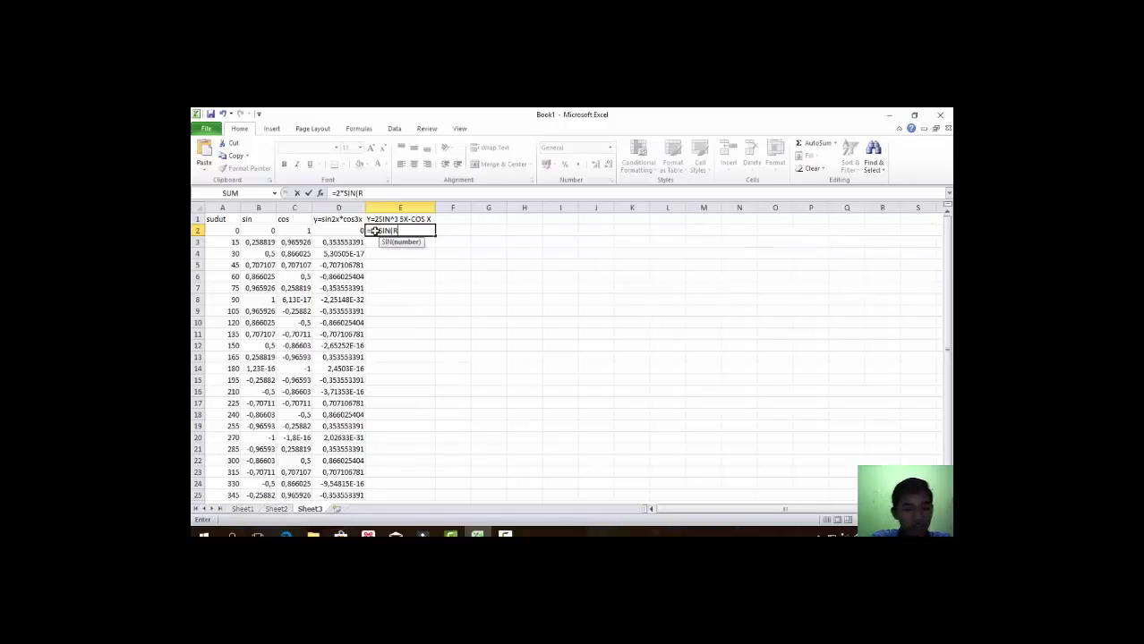
type("ADIANS")
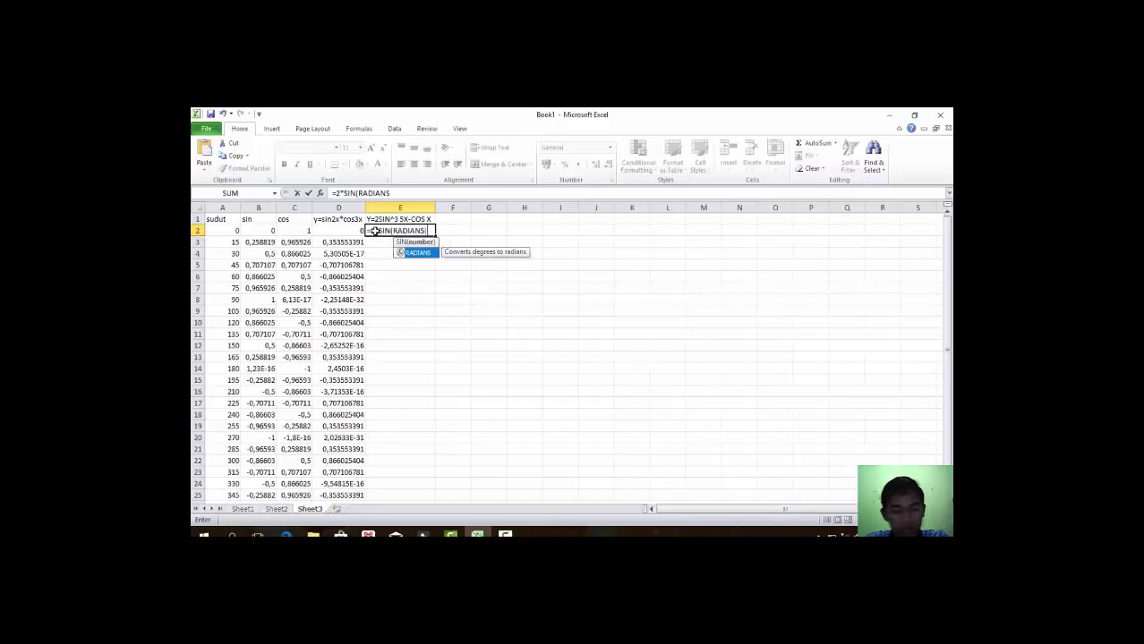
type("(a")
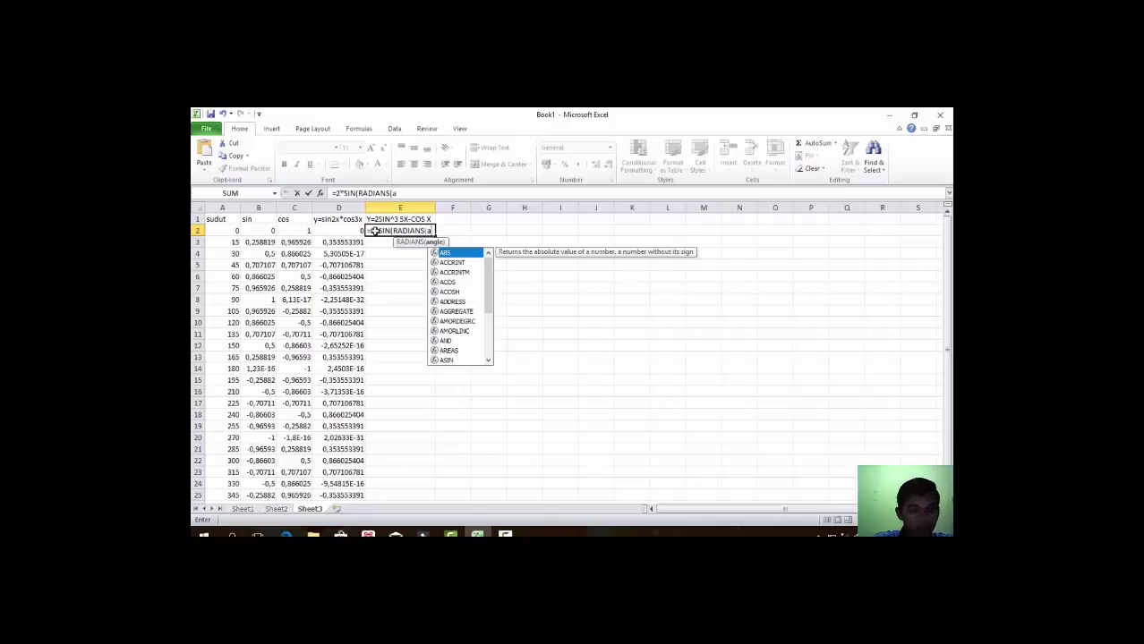
key("BackSpace")
type("a")
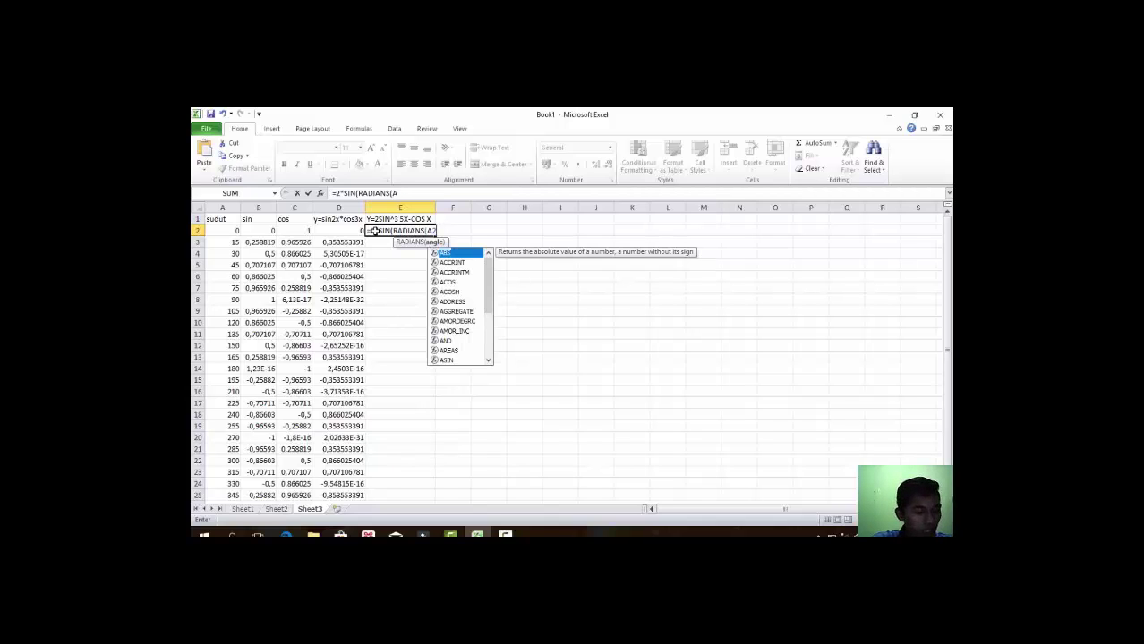
type("2*")
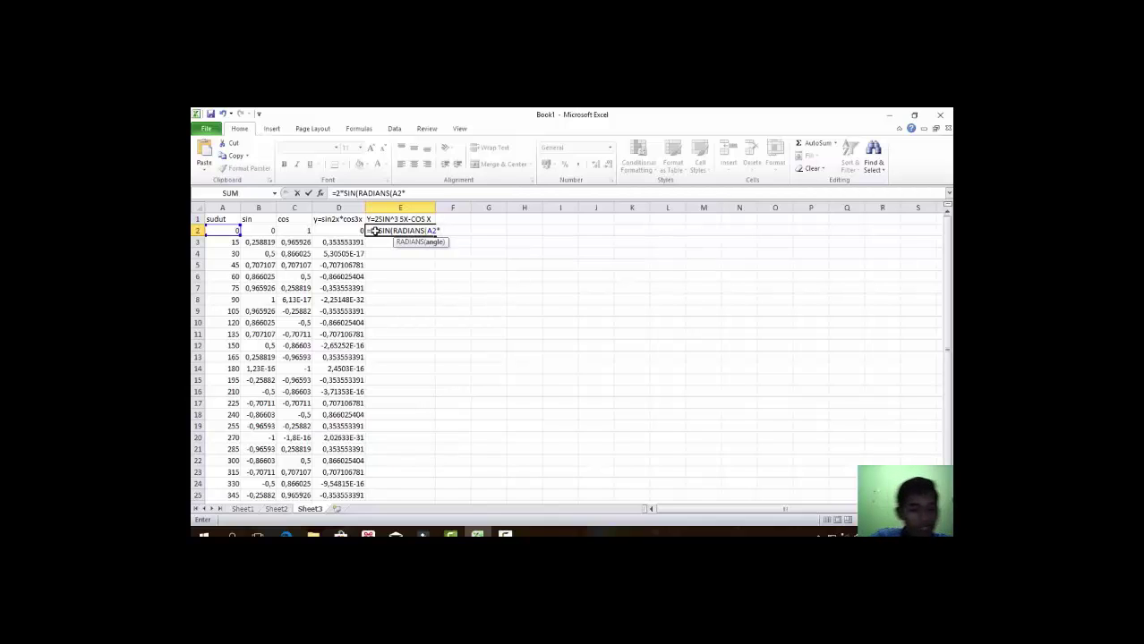
type("5")
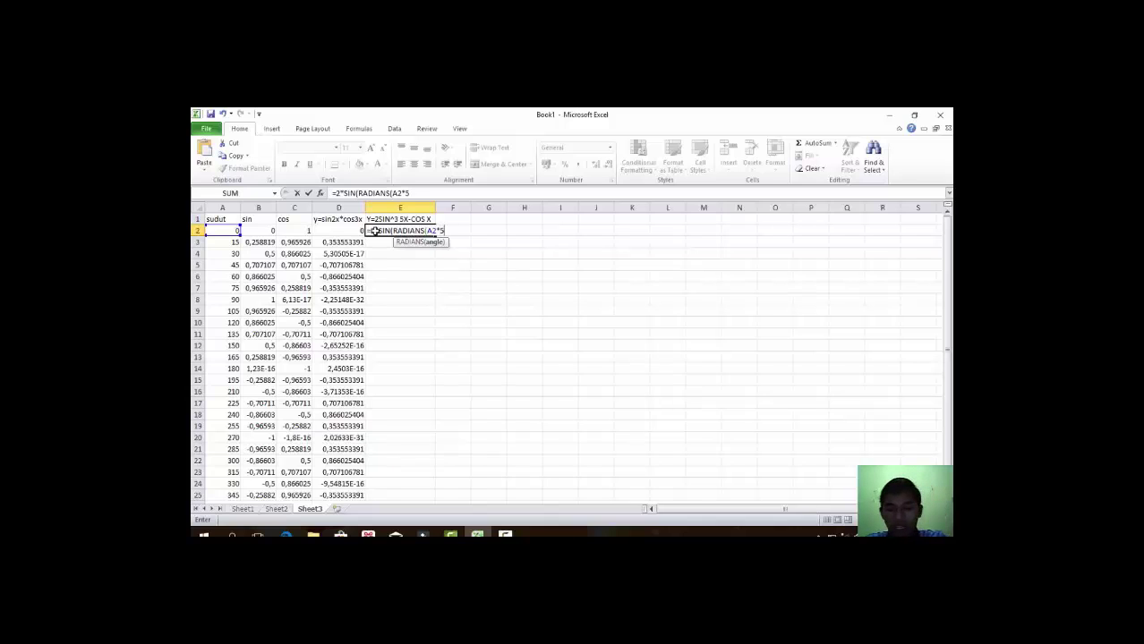
type("))")
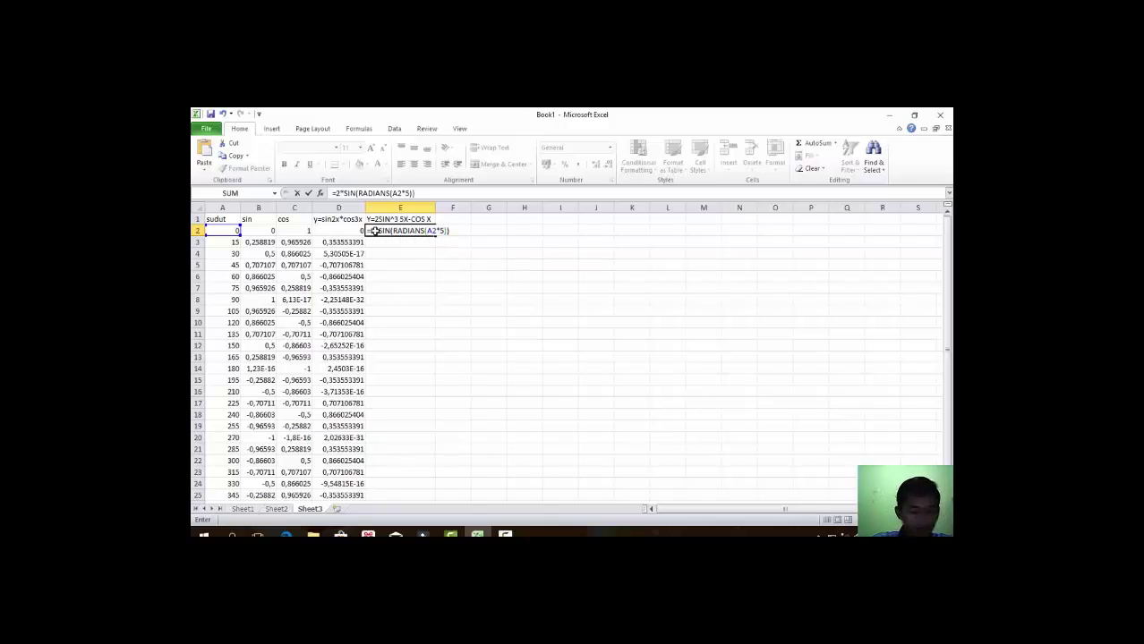
type("^3")
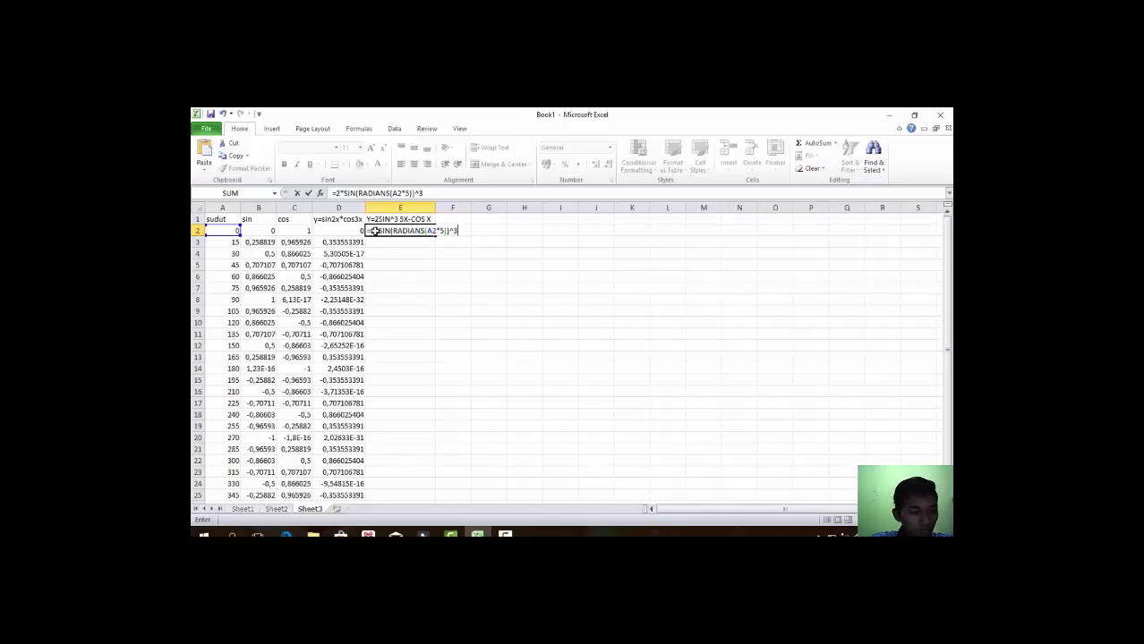
type("-COS(")
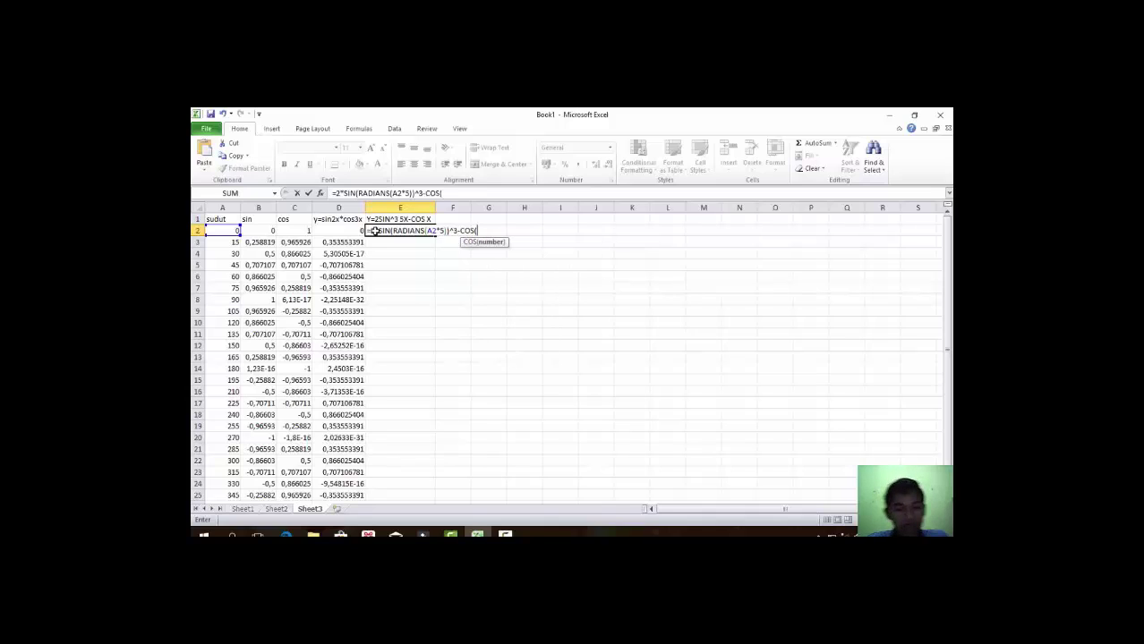
type("RADIANS")
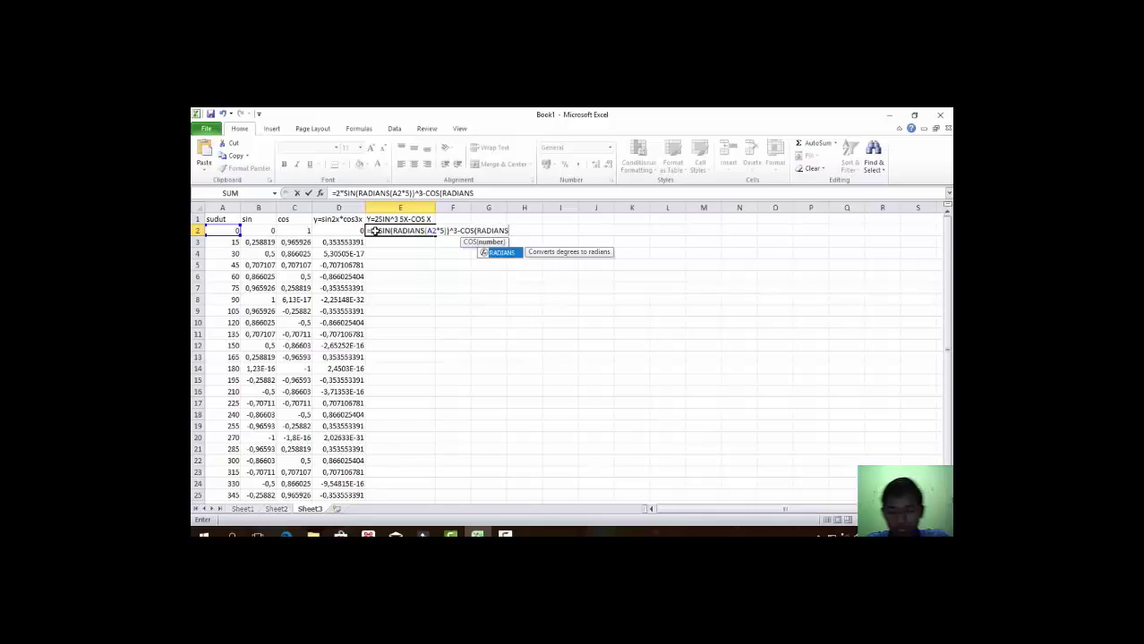
type("(A2")
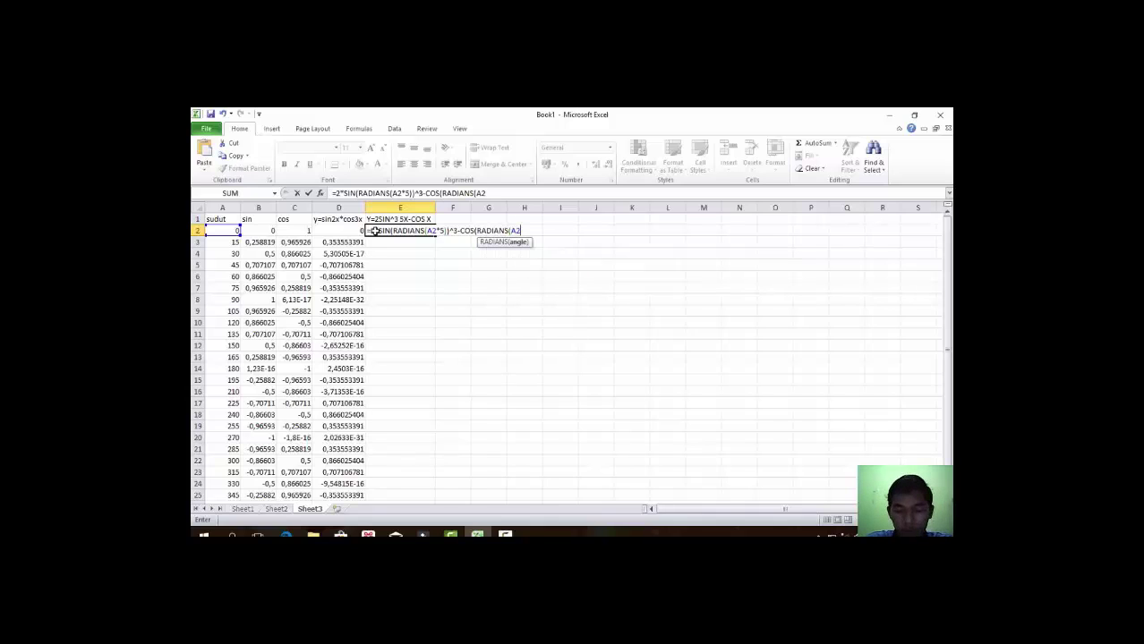
type(")")
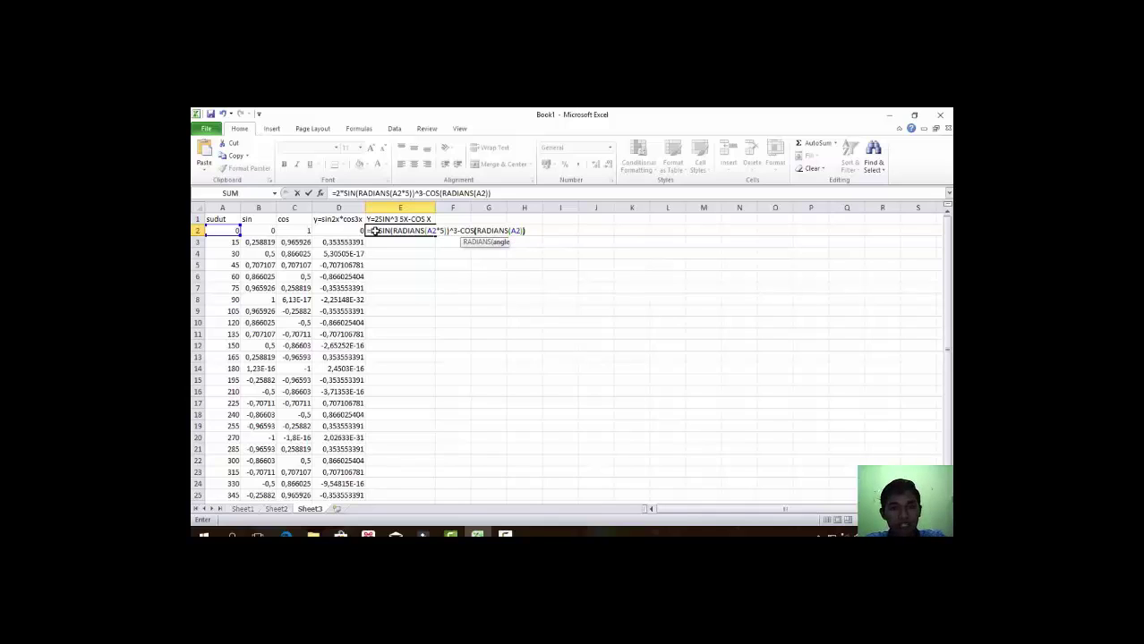
type(")")
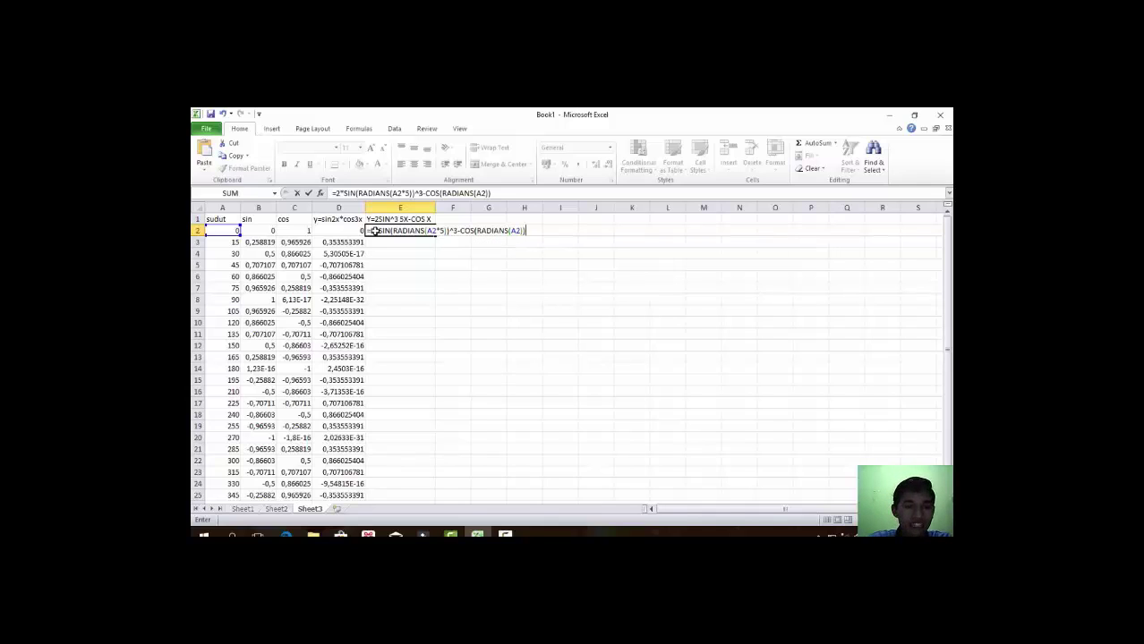
key("Return")
left_click(392, 233)
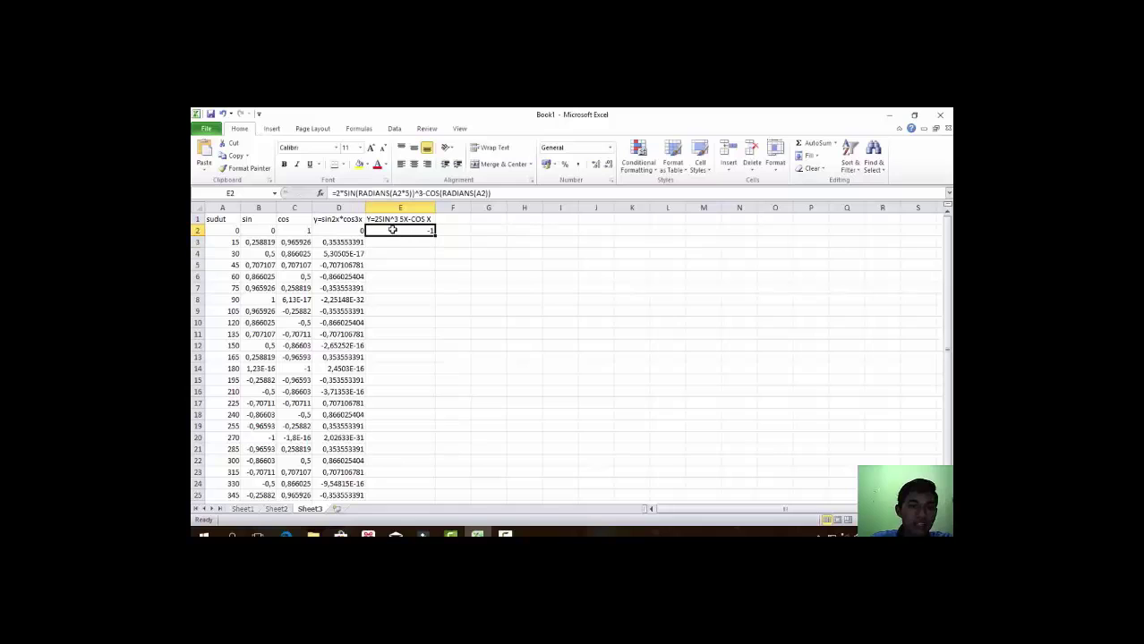
Fill the E2 formula down to E26 so every angle through 360 has a value.
left_click_drag(437, 240, 421, 487)
left_click(472, 461)
scroll(472, 461, "up", 1)
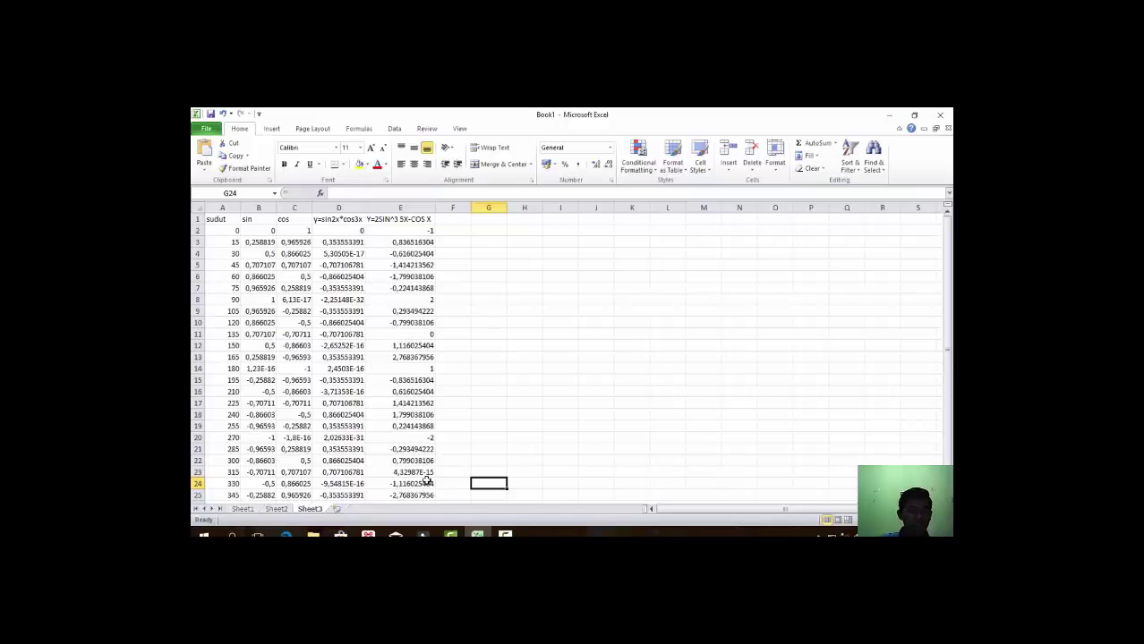
scroll(424, 479, "down", 3)
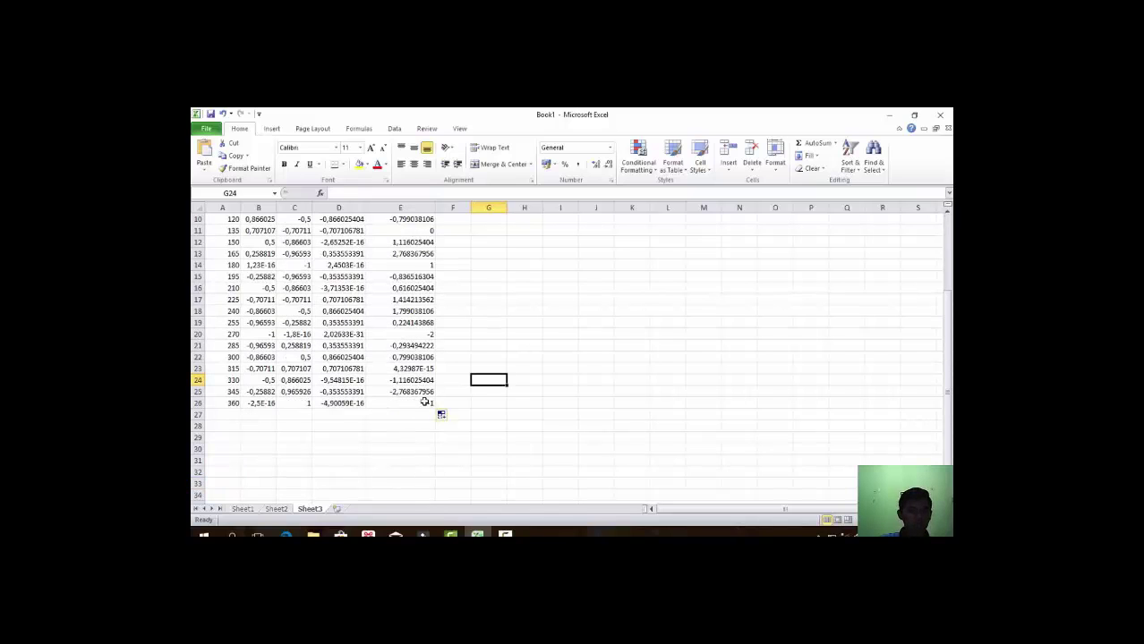
scroll(422, 403, "up", 3)
Review the D1 and E1 expression headers, then select empty cell G2 beside the table.
left_click(414, 220)
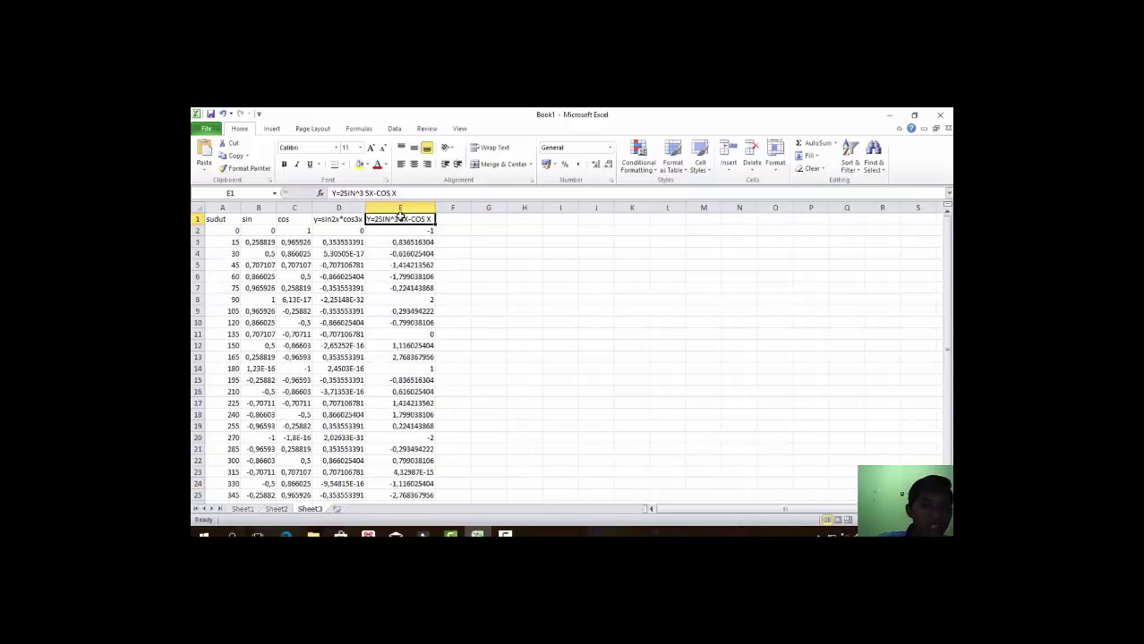
left_click(353, 221)
left_click(383, 222)
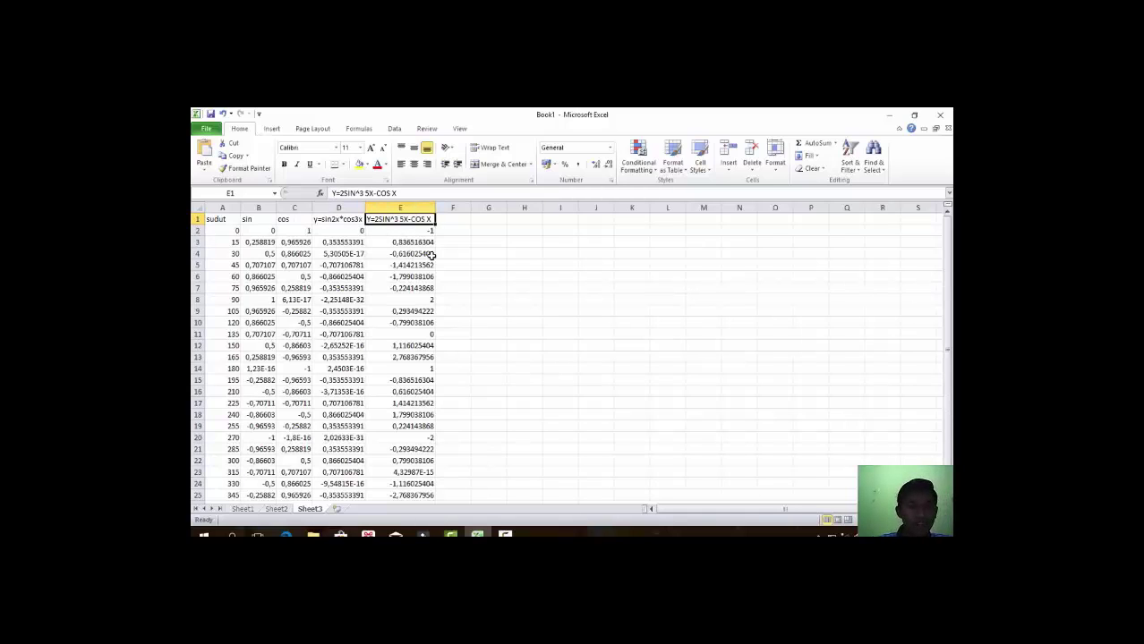
left_click(453, 220)
left_click(481, 232)
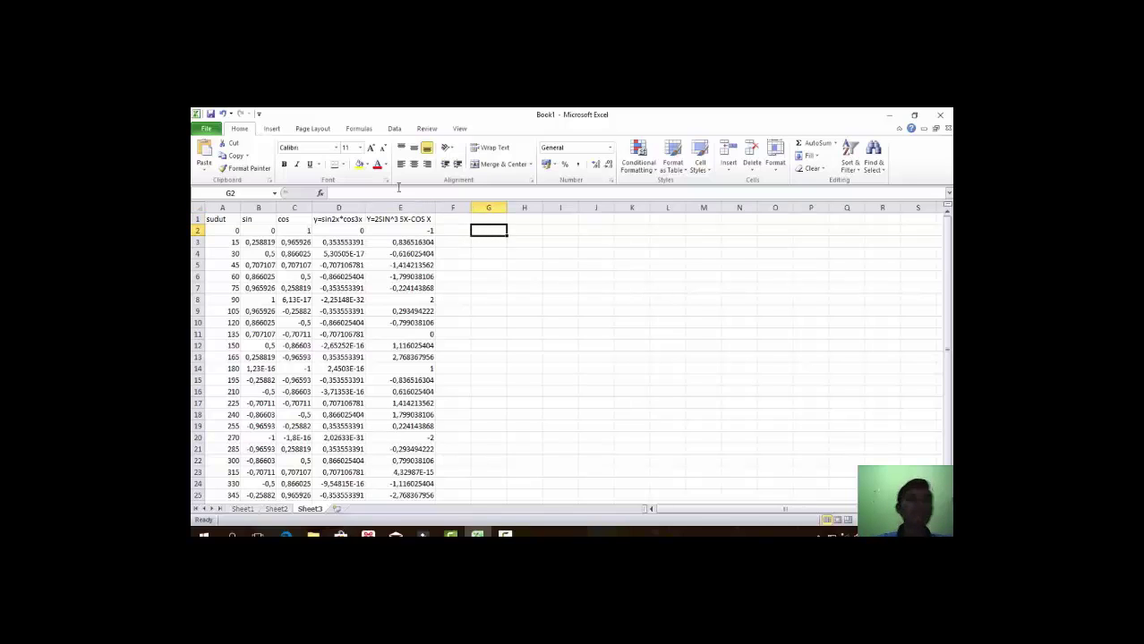
Insert an empty Scatter with Smooth Lines chart.
left_click(273, 129)
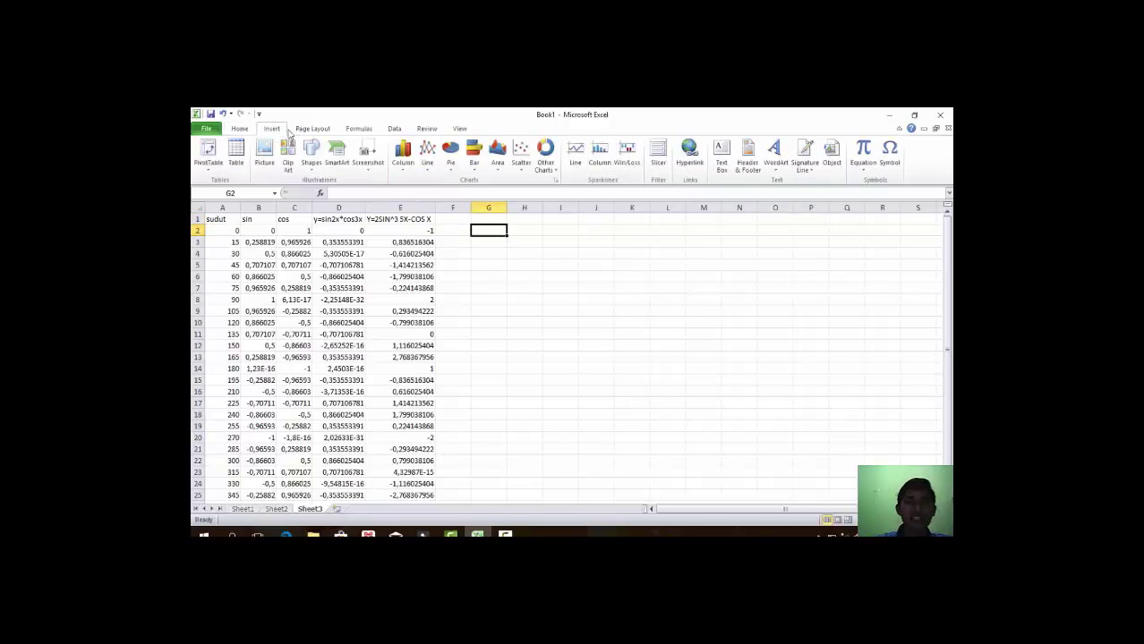
left_click(521, 161)
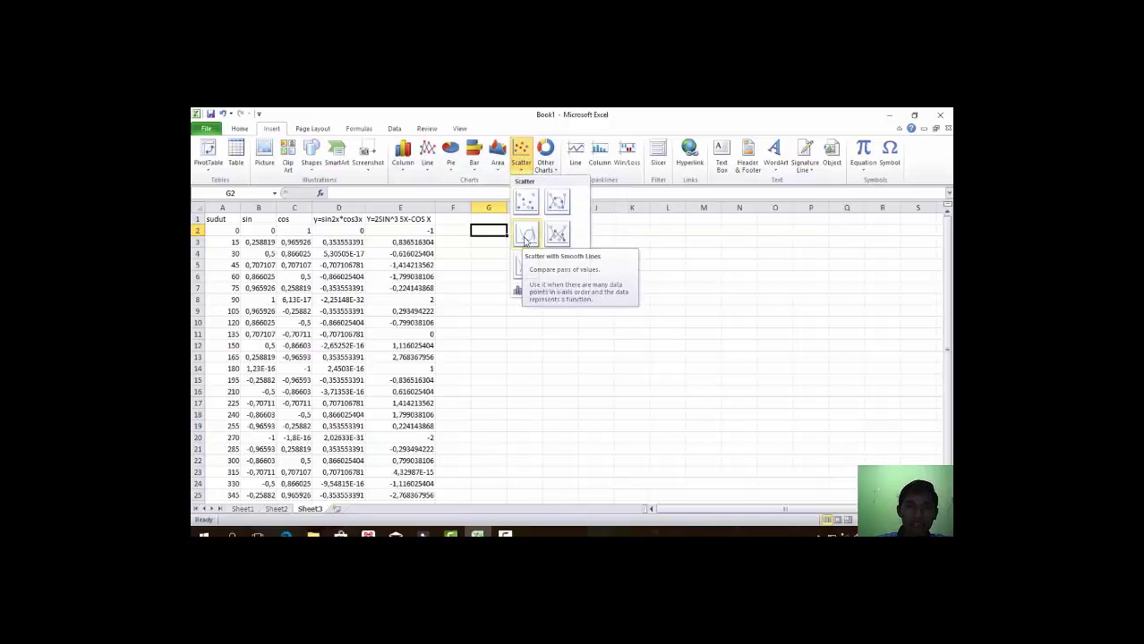
left_click(528, 235)
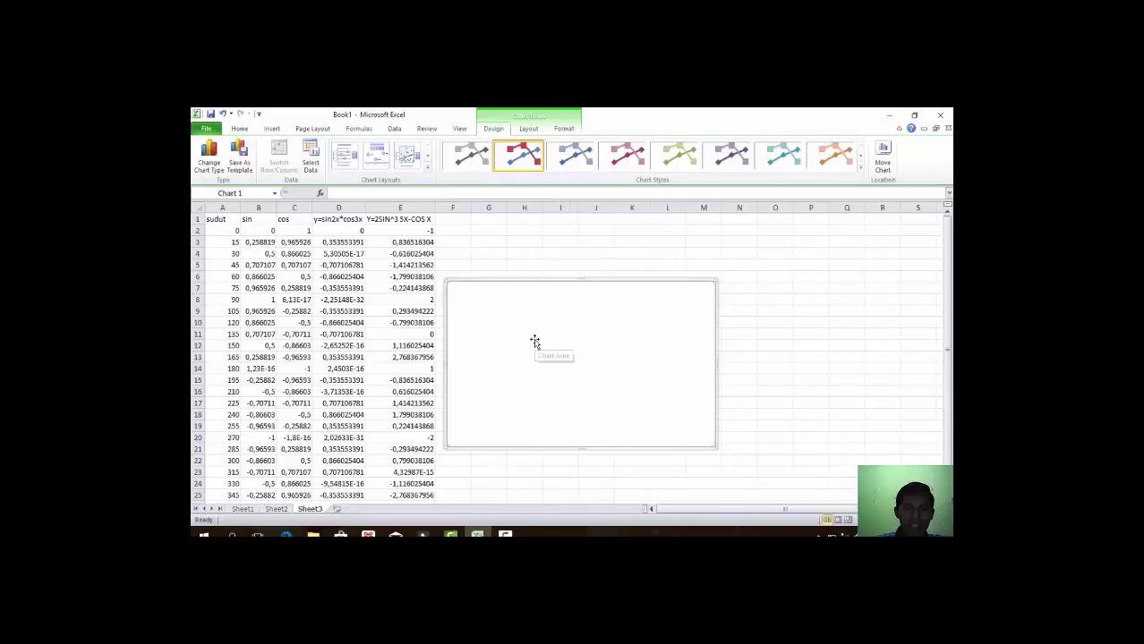
Add a new data series named from the y=sin2x*cos3x header in D1.
left_click(314, 161)
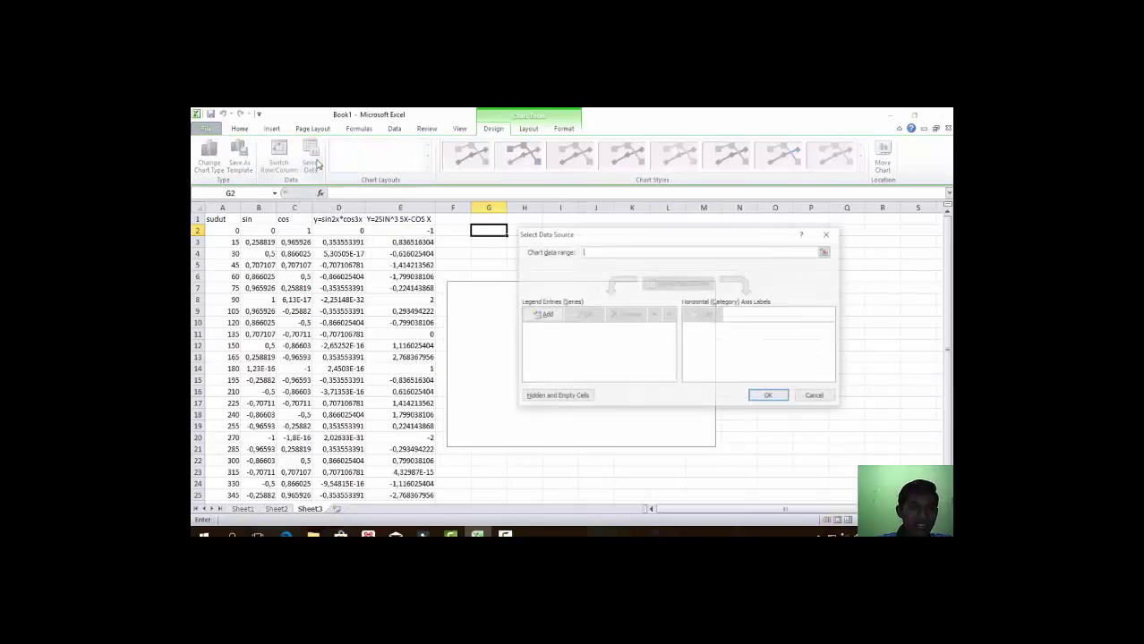
left_click(543, 315)
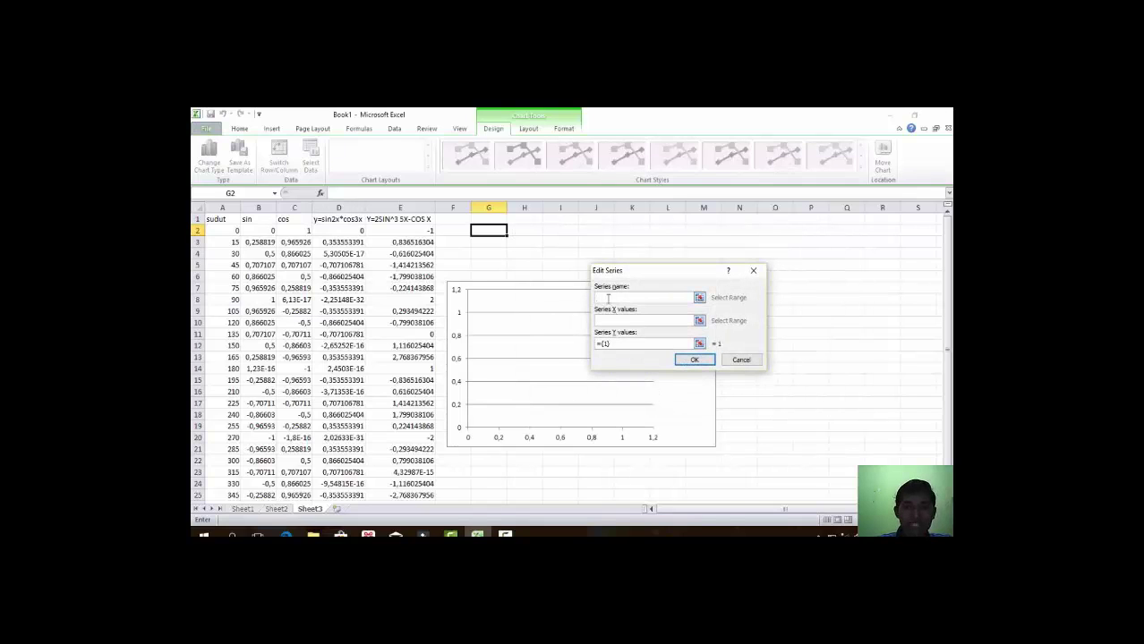
left_click(331, 222)
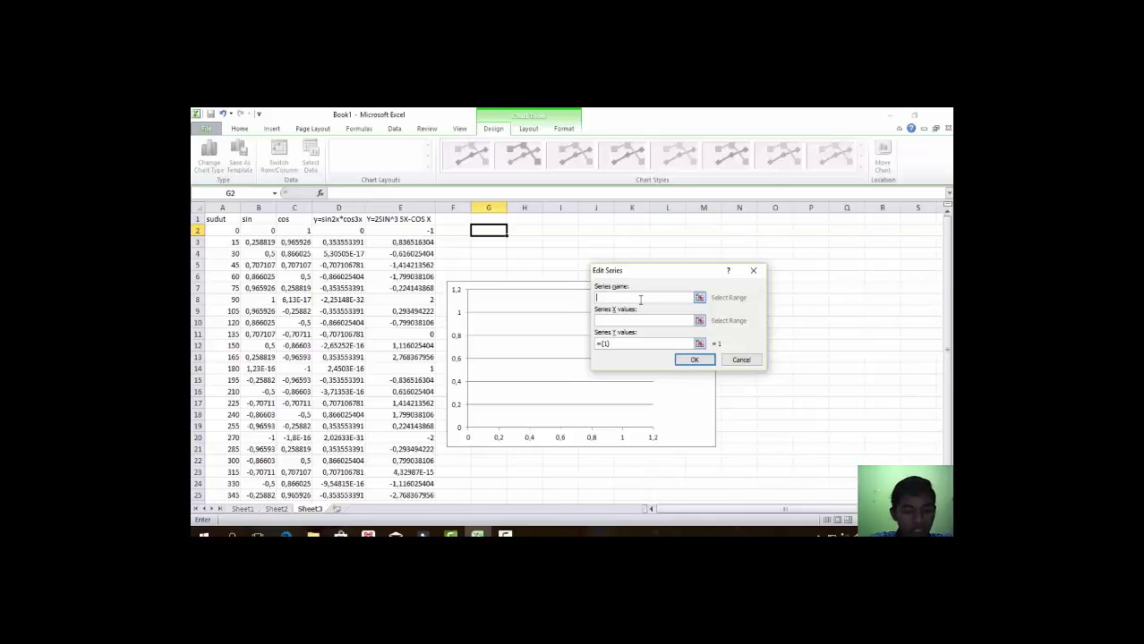
type("y=s")
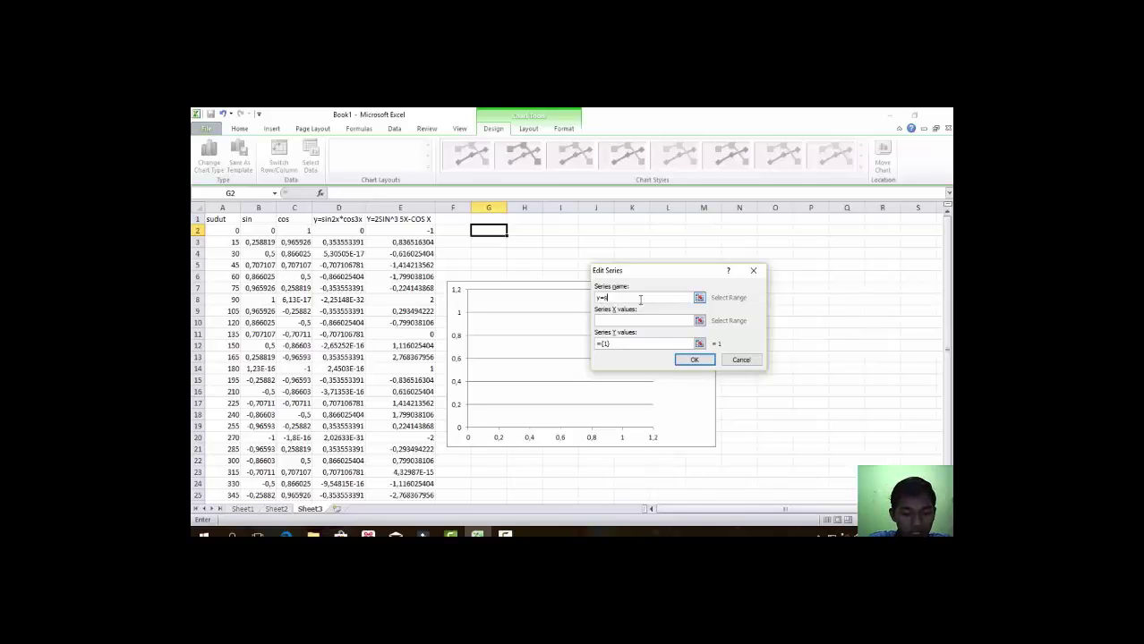
type("x*cos")
type("3")
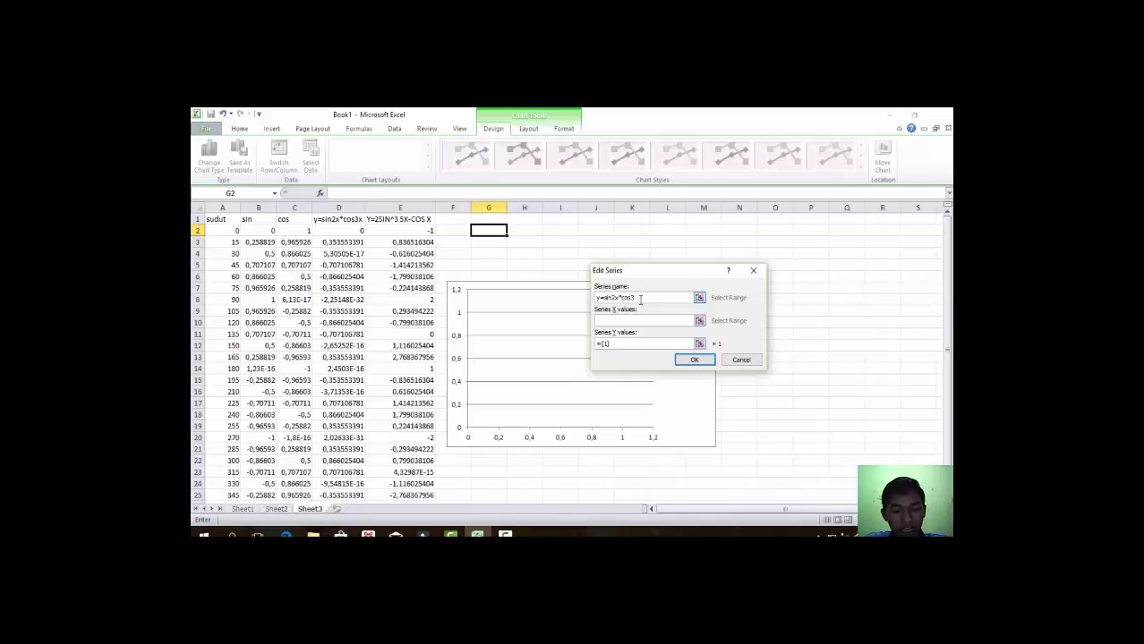
type("x")
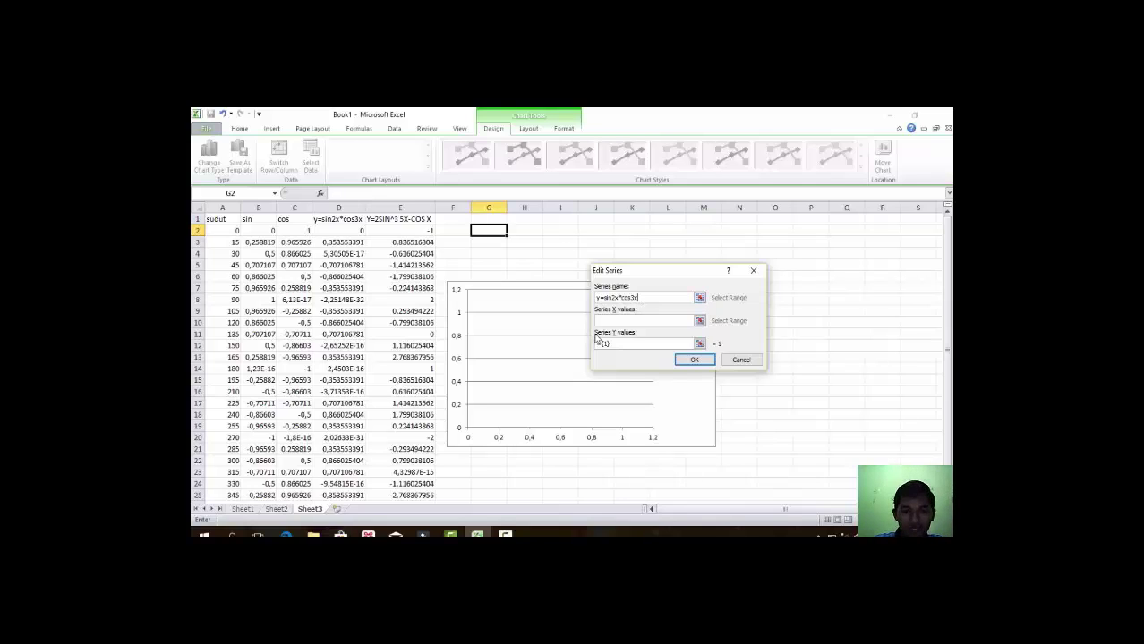
left_click(604, 323)
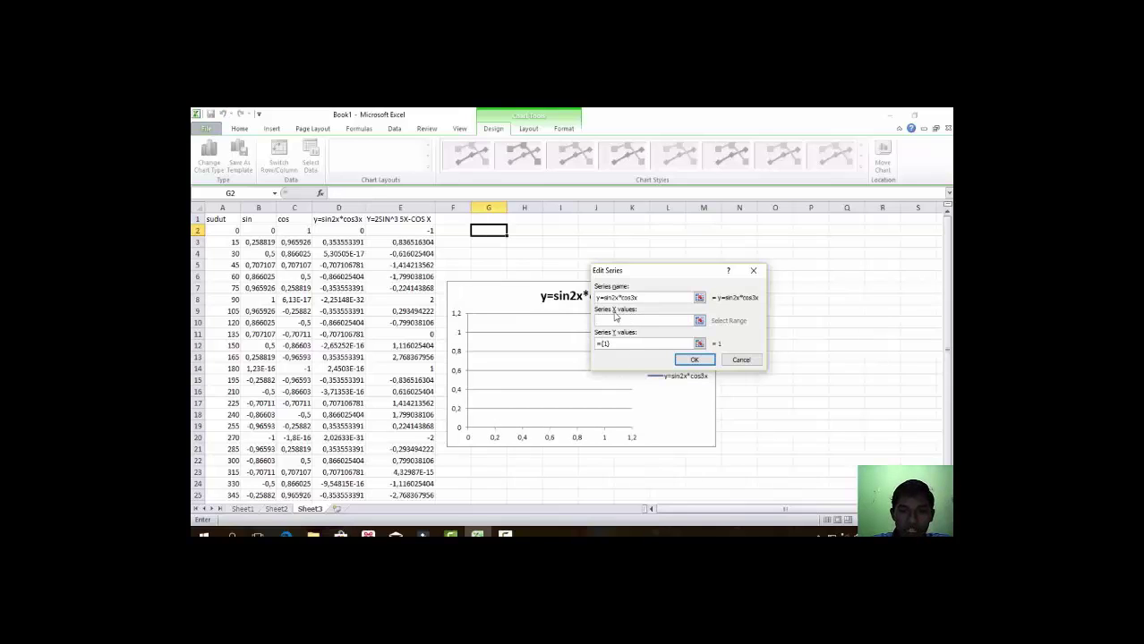
Set the series X values to A2:A26 and Y values to D2:D26.
left_click(234, 232)
mouse_move(236, 232)
left_mouse_down()
mouse_move(208, 440)
mouse_move(232, 497)
left_mouse_up()
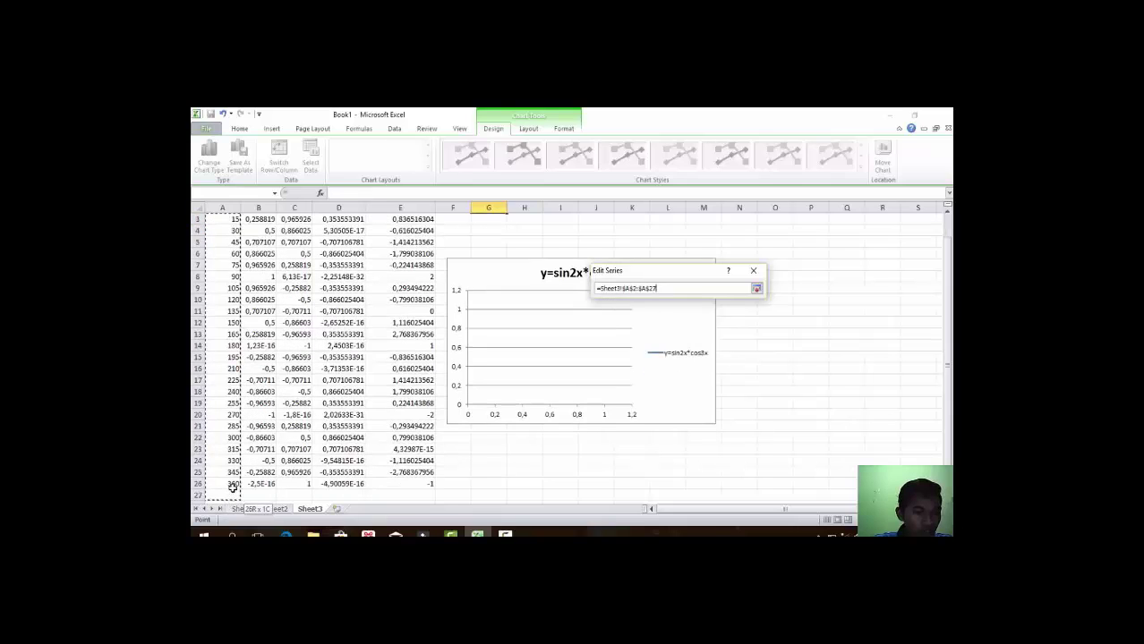
left_click_drag(231, 497, 231, 495)
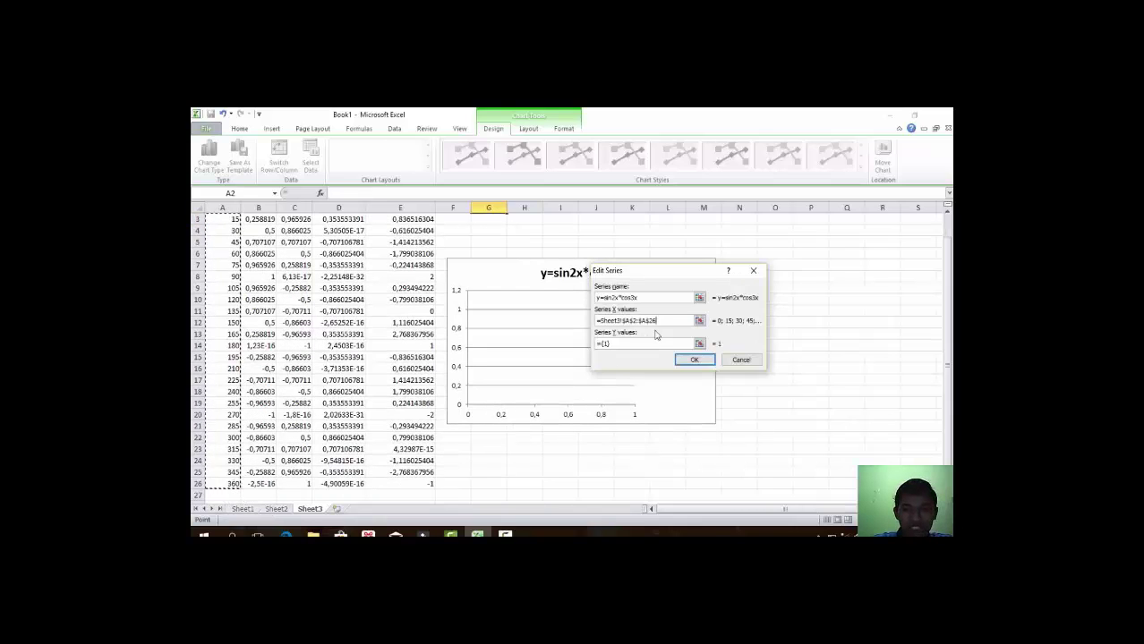
left_click(654, 345)
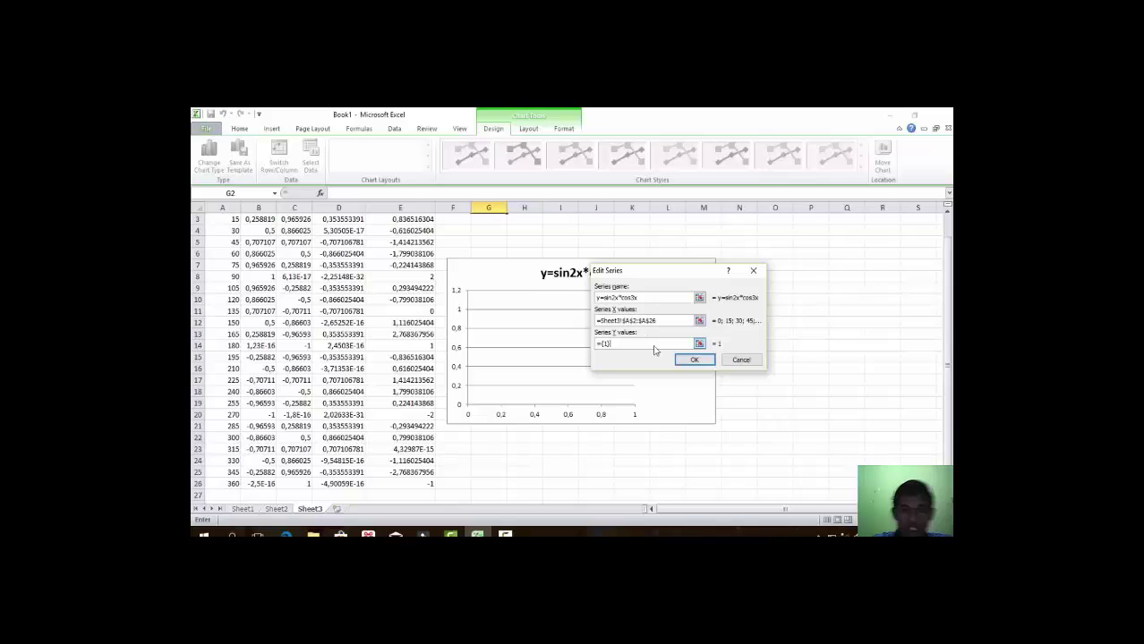
key("BackSpace")
key("BackSpace")
key("BackSpace")
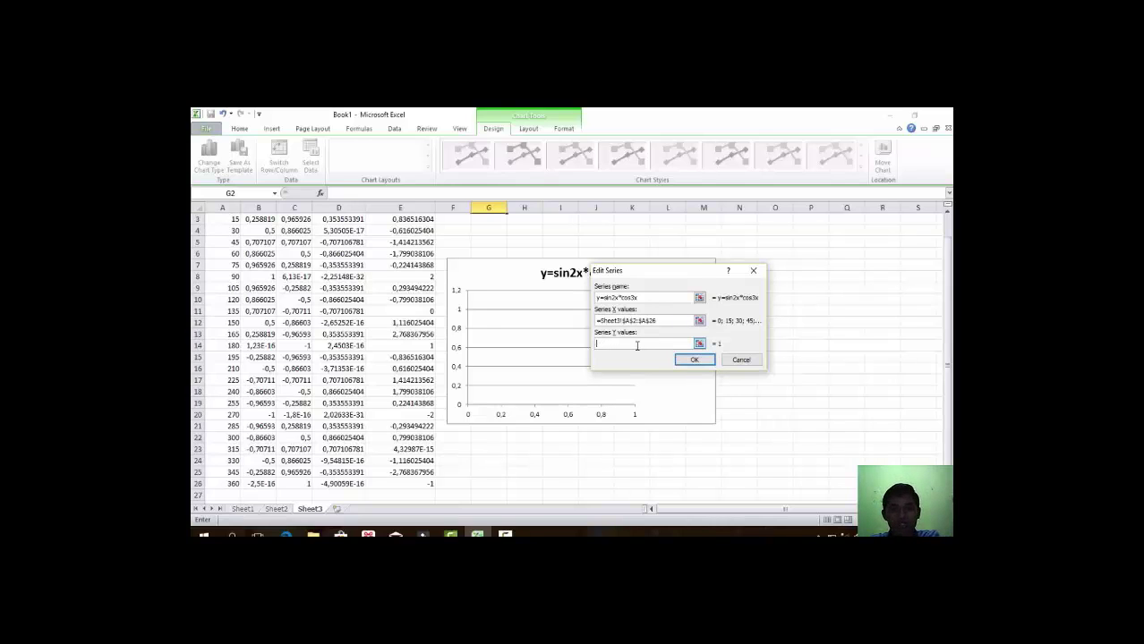
scroll(498, 315, "up", 1)
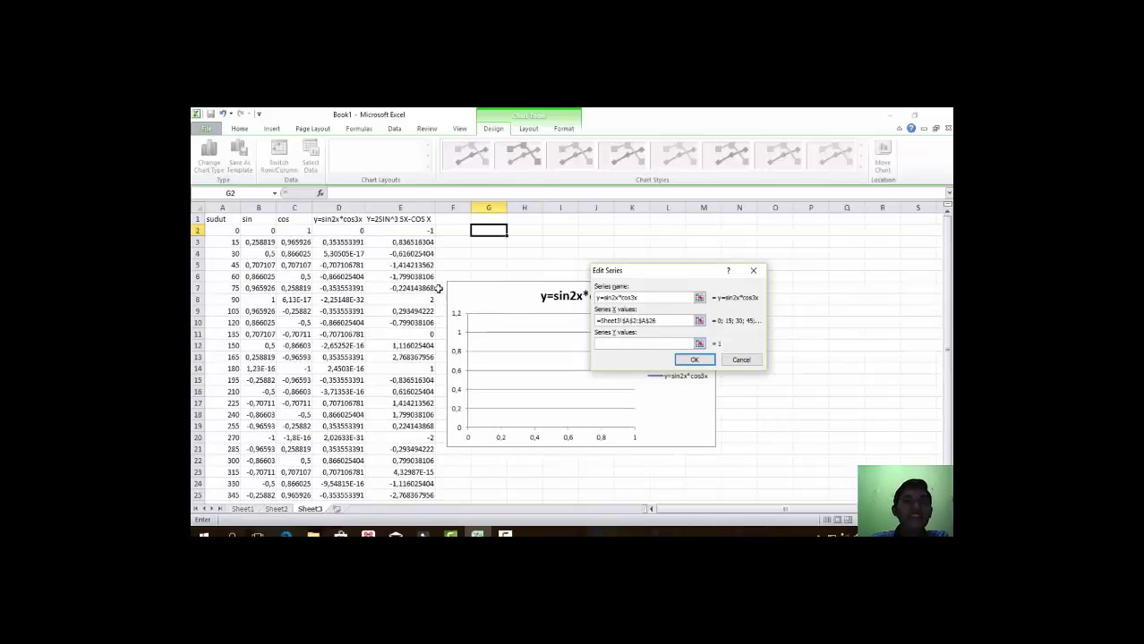
left_click(356, 232)
mouse_move(356, 232)
left_mouse_down()
mouse_move(364, 495)
mouse_move(362, 484)
left_mouse_up()
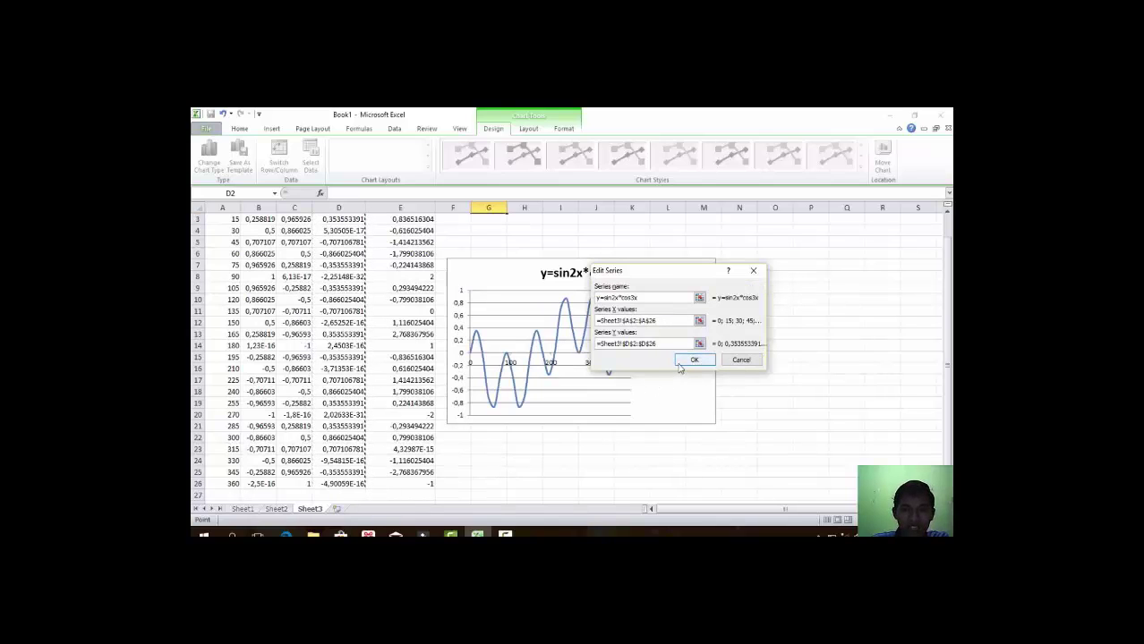
left_click(680, 364)
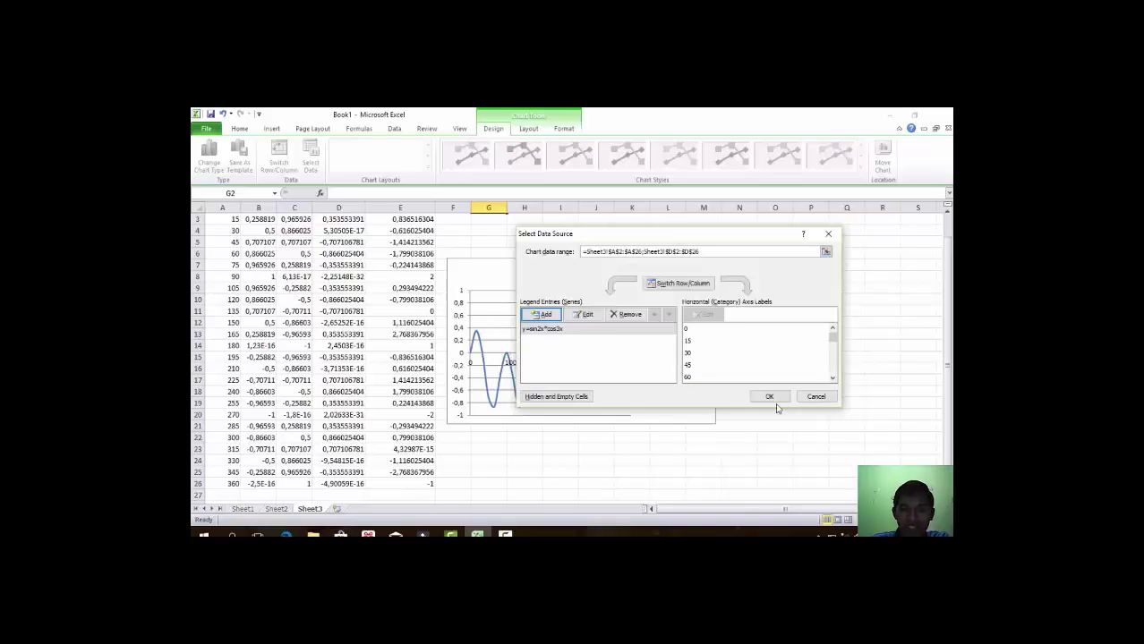
Confirm the data source so the y=sin2x*cos3x wave appears, and resize the chart.
left_click(771, 399)
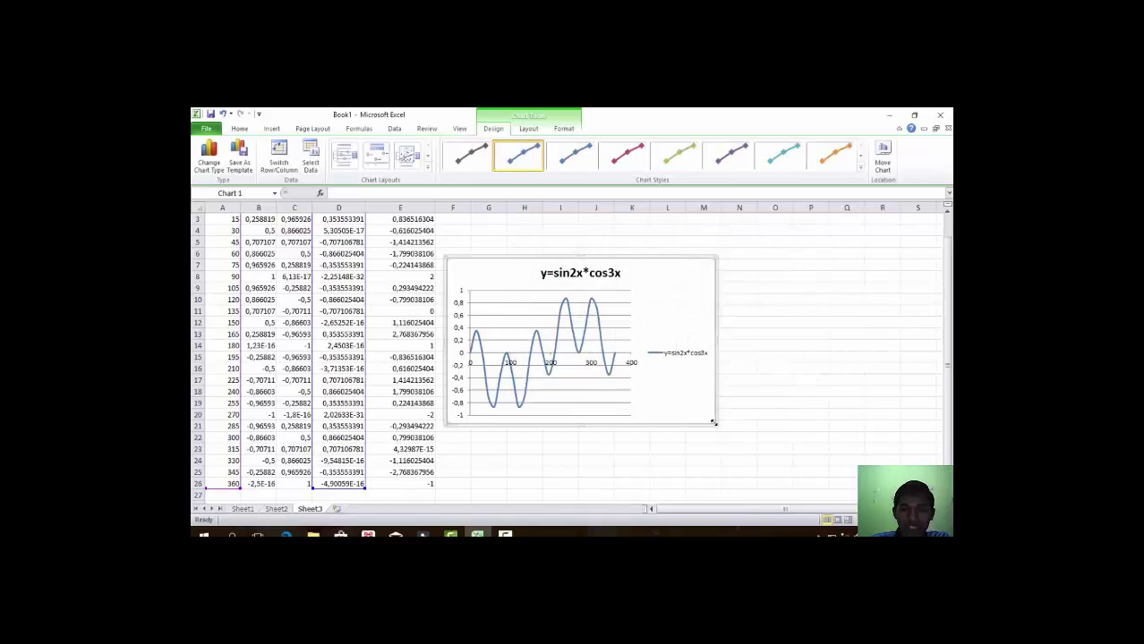
left_click_drag(722, 431, 828, 489)
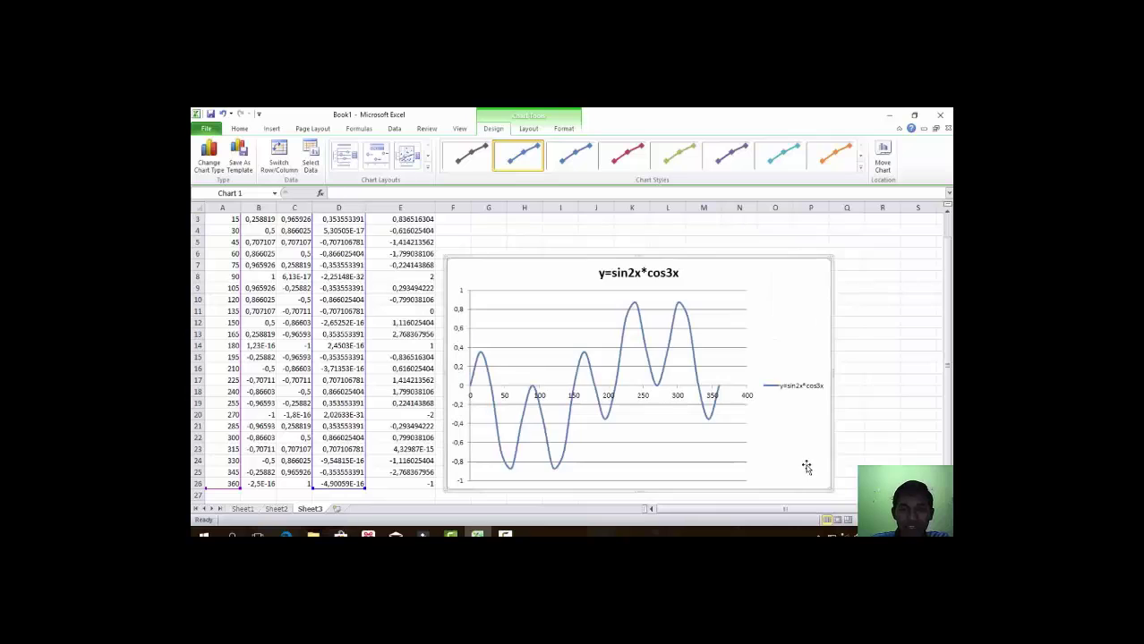
left_click_drag(799, 451, 745, 405)
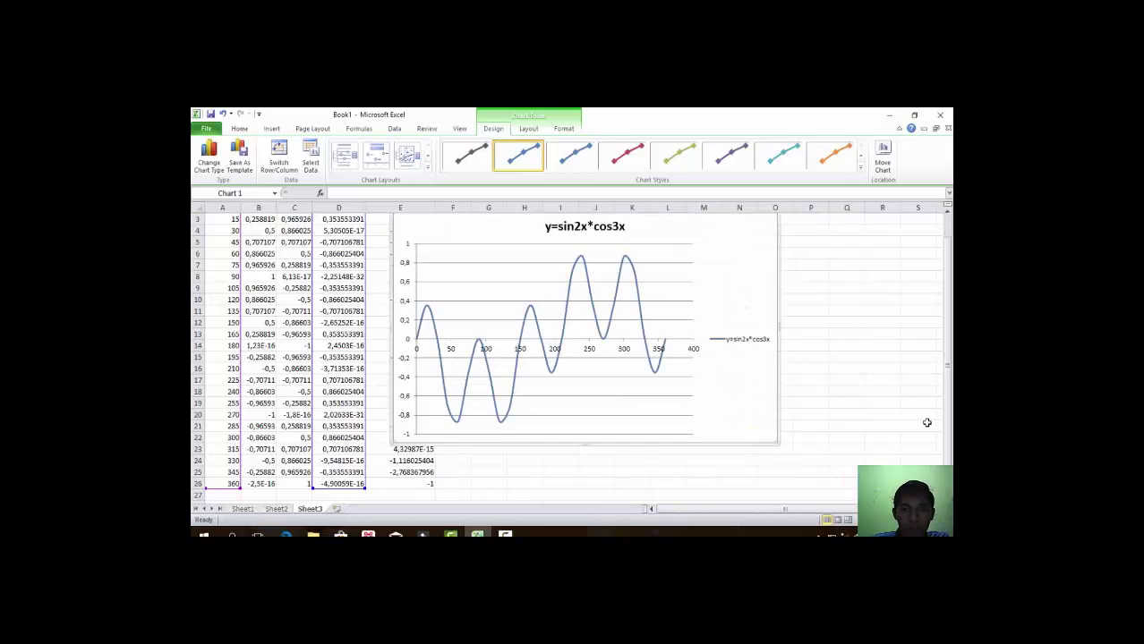
scroll(920, 420, "up", 1)
left_click(329, 220)
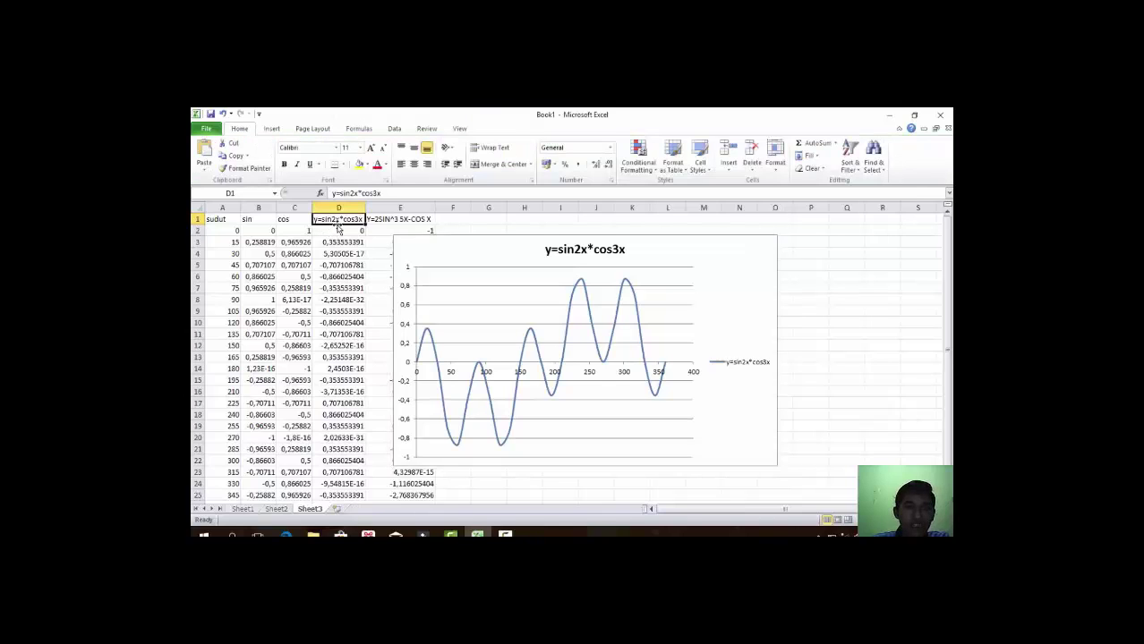
Shrink the chart, move it to the top right clear of the table, then deselect it.
left_click(717, 454)
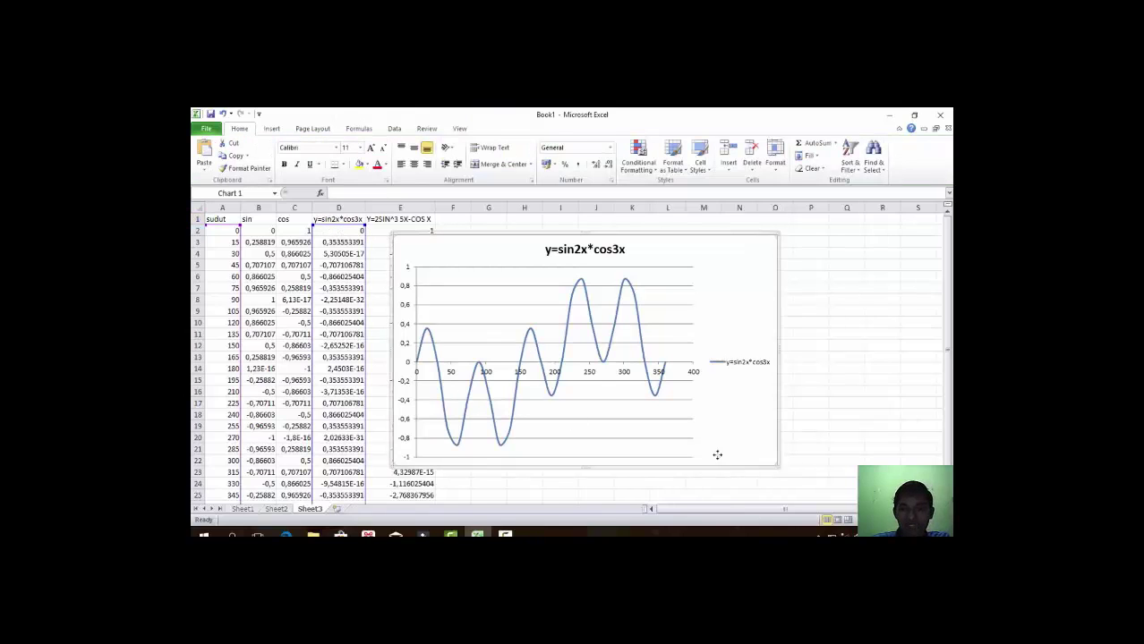
left_click(779, 463)
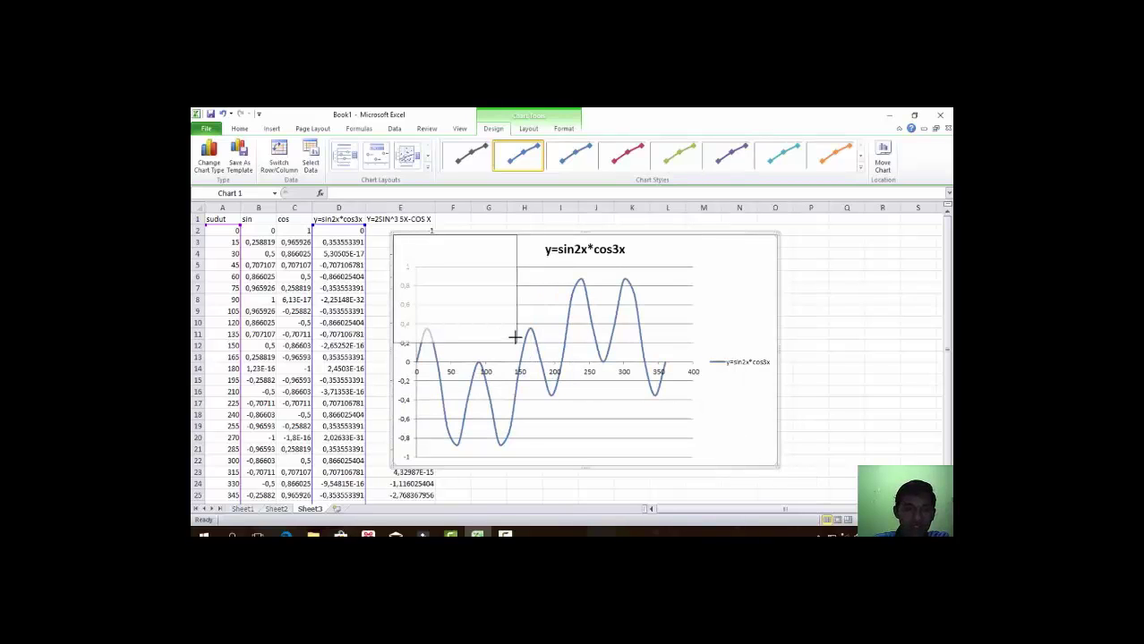
left_click_drag(514, 337, 932, 296)
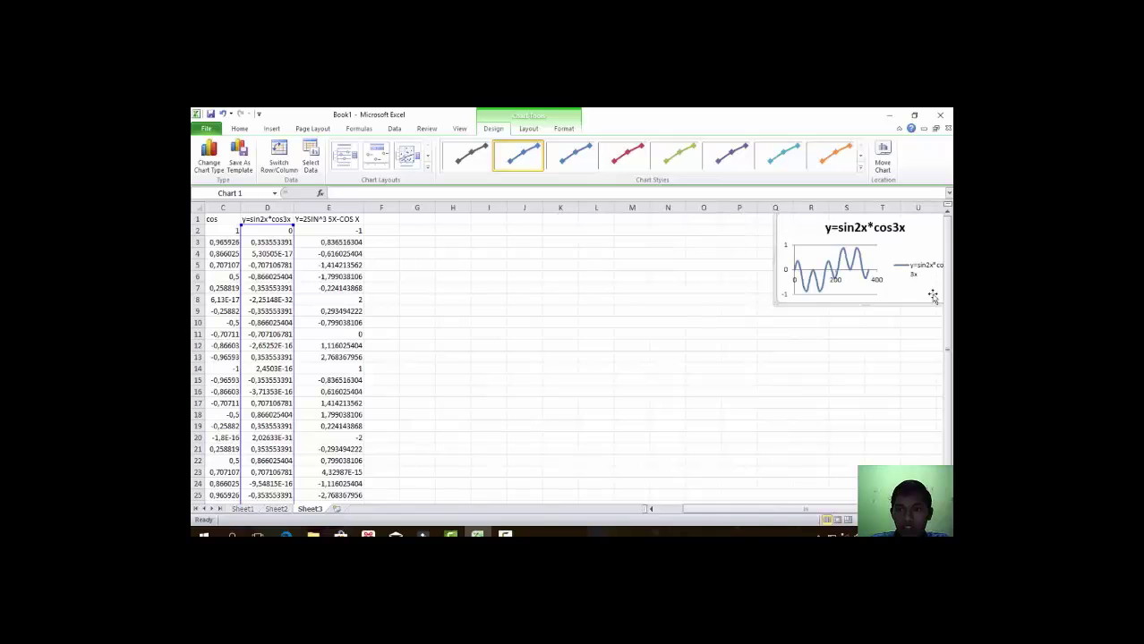
key("Escape")
left_click(355, 220)
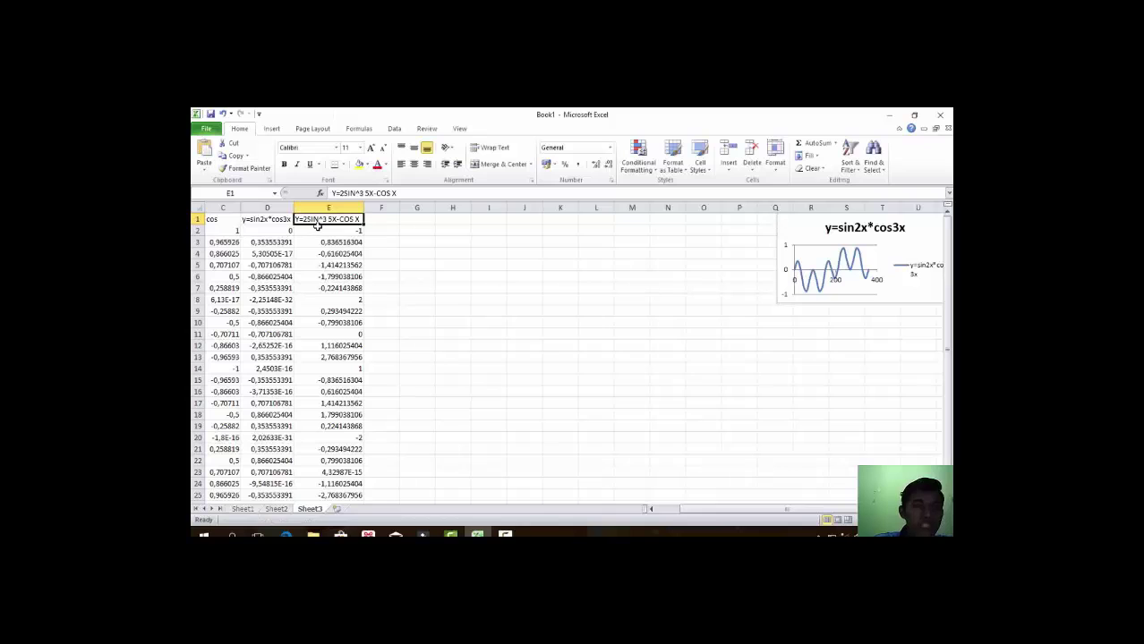
left_click(408, 245)
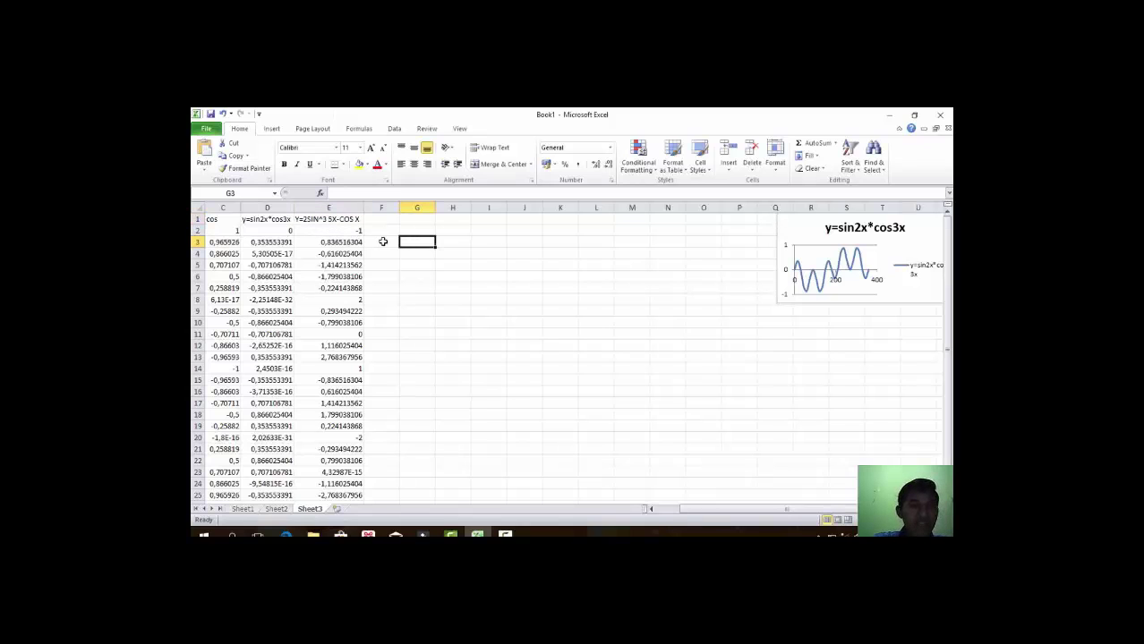
Insert a second, empty Scatter with Smooth Lines chart.
left_click(278, 130)
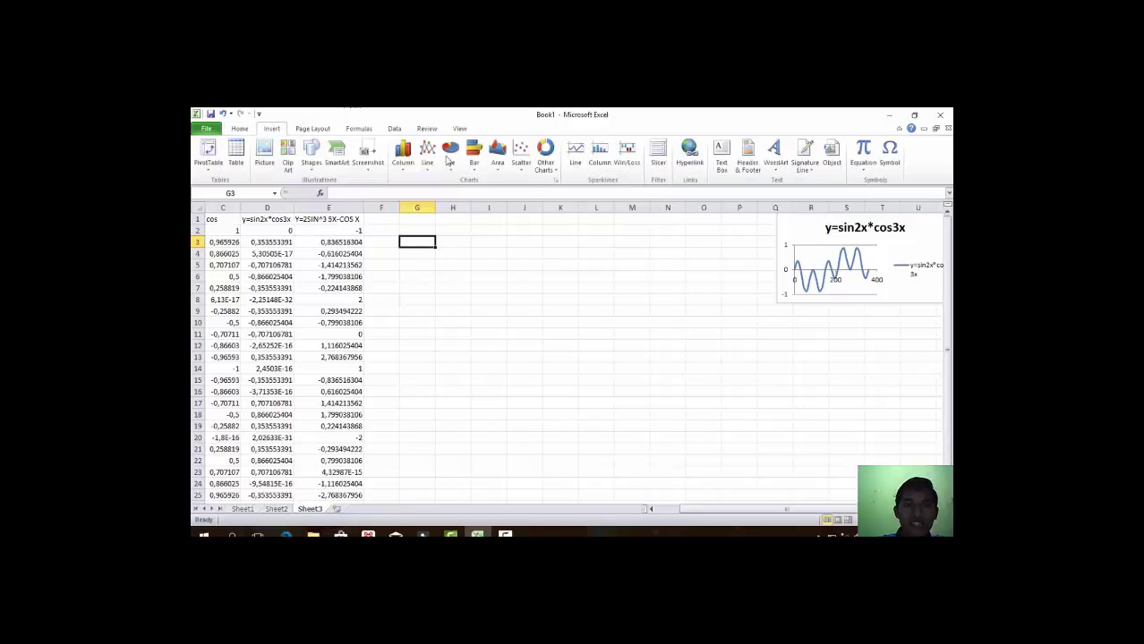
left_click(522, 170)
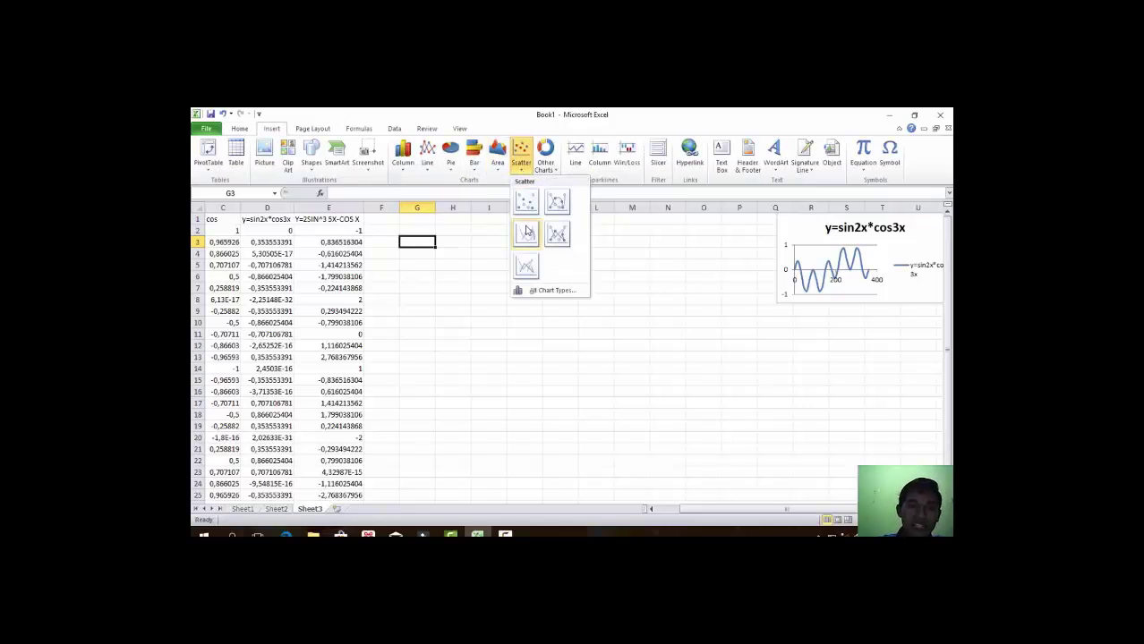
left_click(526, 235)
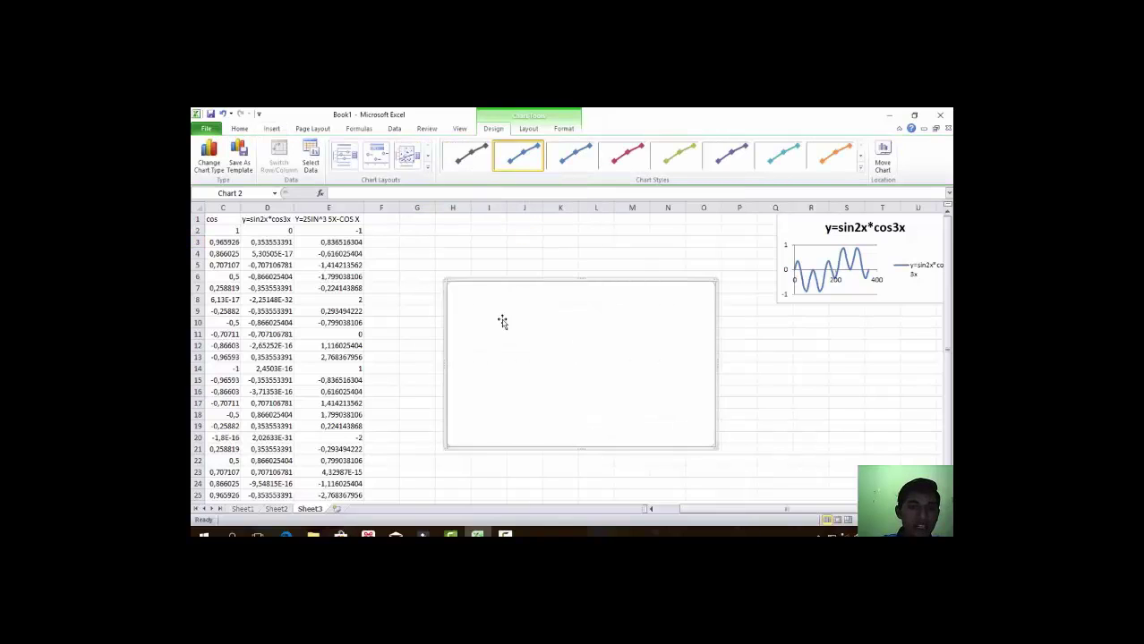
Add a new series and begin naming it after the column E expression, 'y=2sin^'.
left_click(313, 159)
left_click(537, 314)
type("y=2sin")
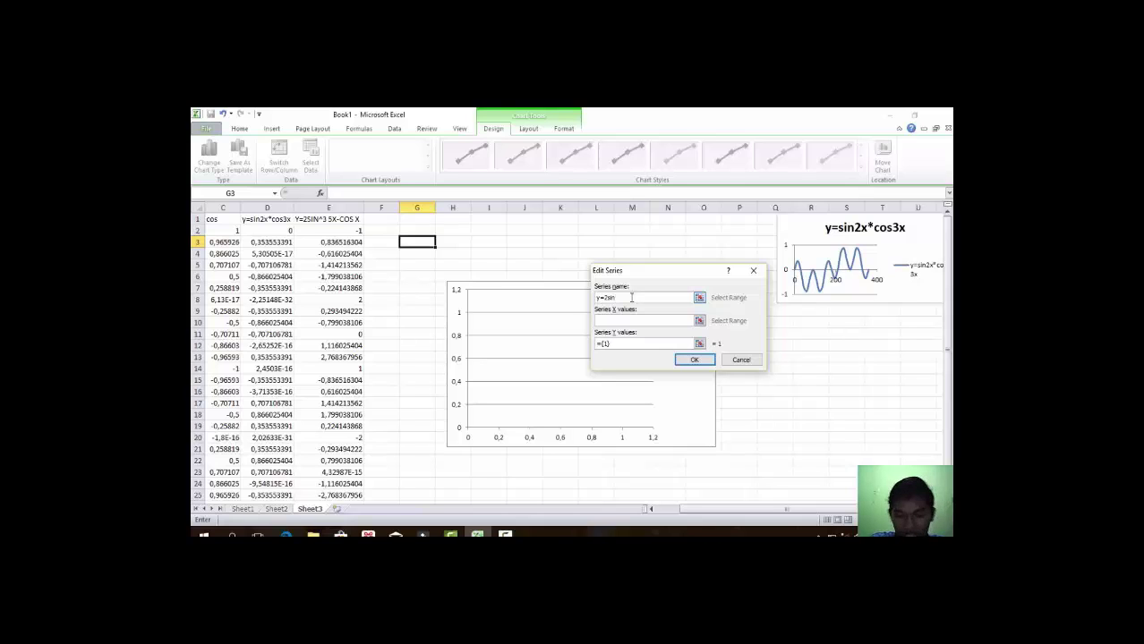
type("^3 5x-cos x")
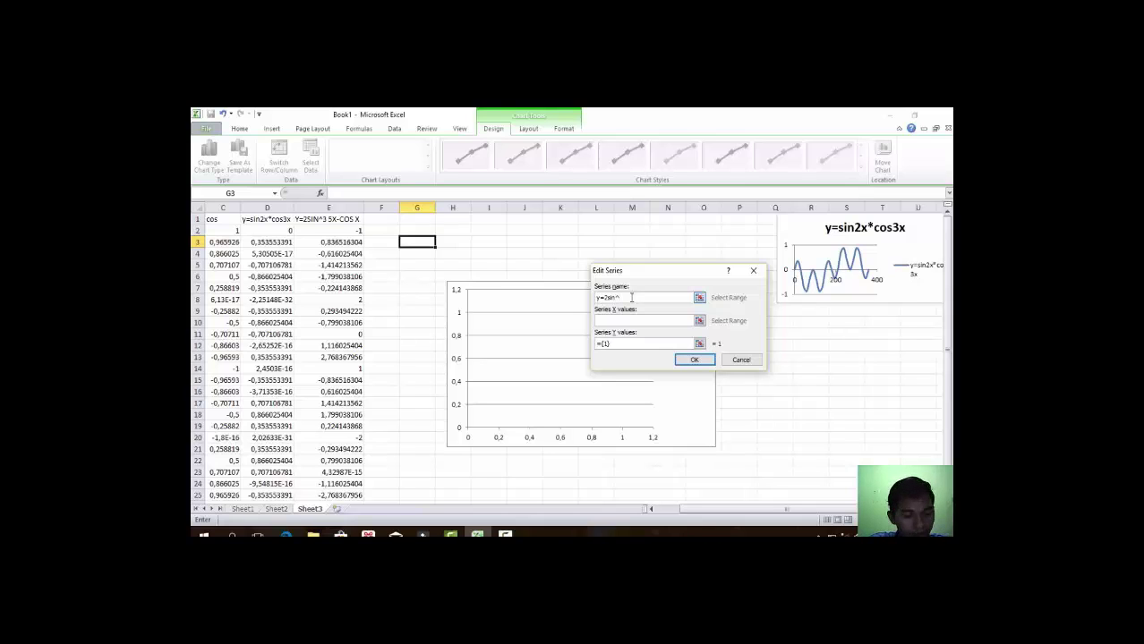
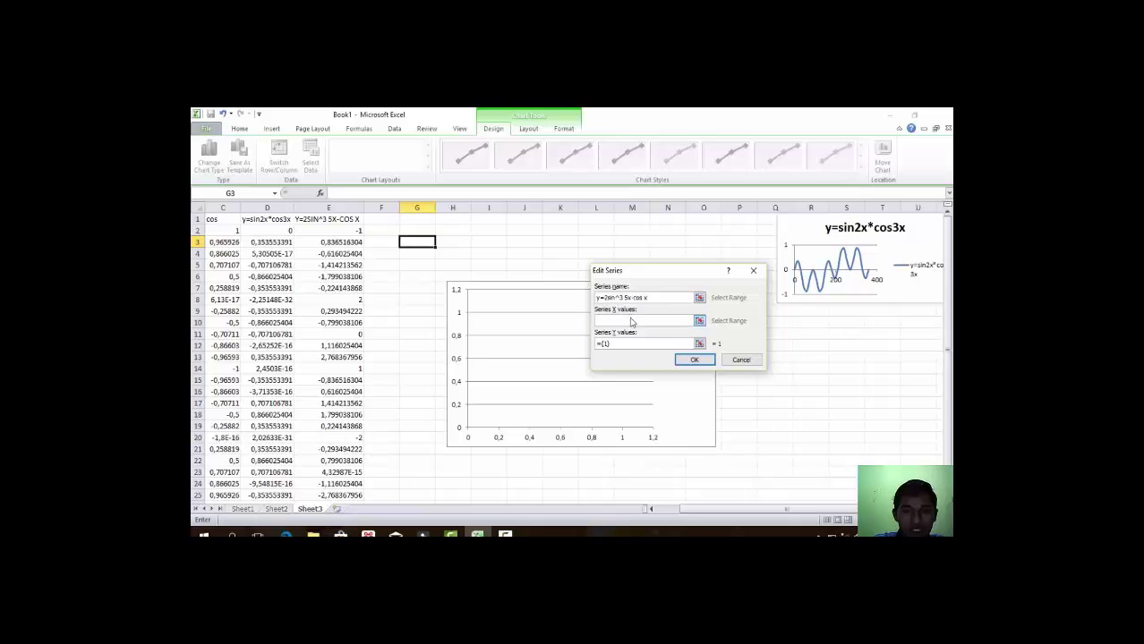
Define the series 'y=2sin^3 5x-cos x' with X values A2:A26 and Y values E2:E26.
left_click(631, 320)
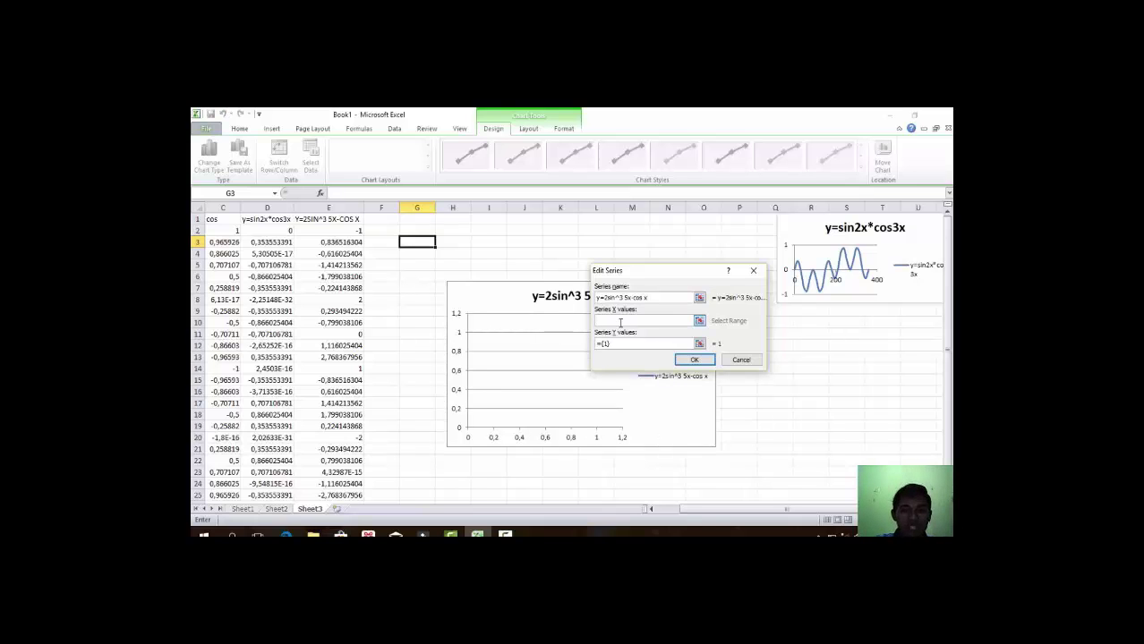
scroll(663, 375, "left", 2)
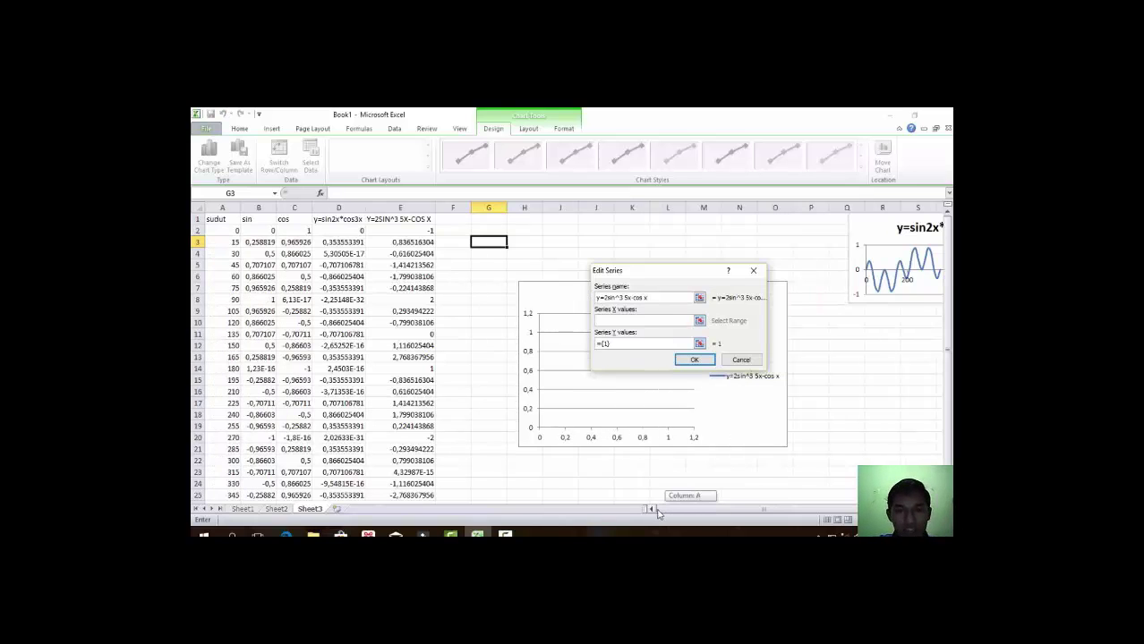
left_click_drag(220, 231, 214, 485)
left_click(654, 342)
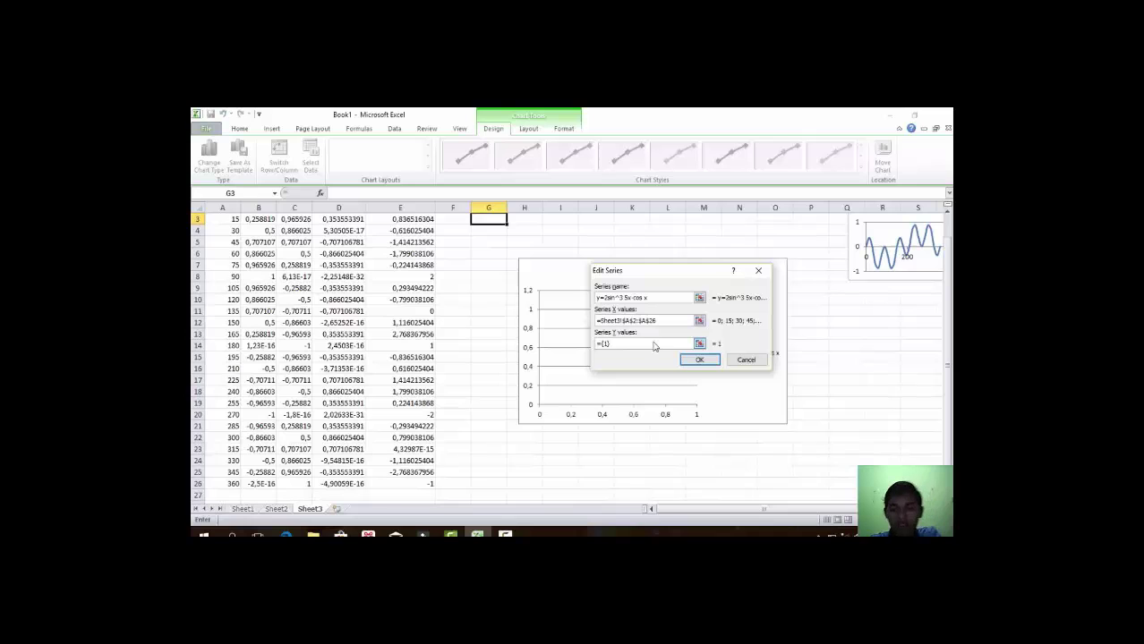
key("BackSpace")
key("BackSpace")
key("BackSpace")
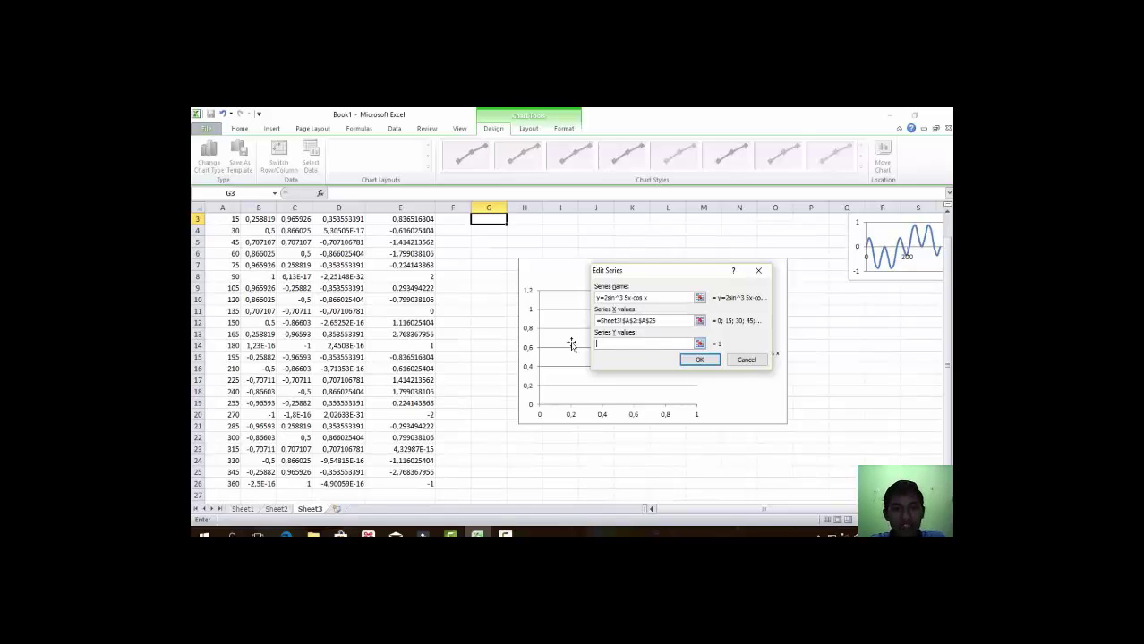
scroll(548, 329, "up", 1)
left_click(394, 233)
left_click_drag(428, 236, 420, 483)
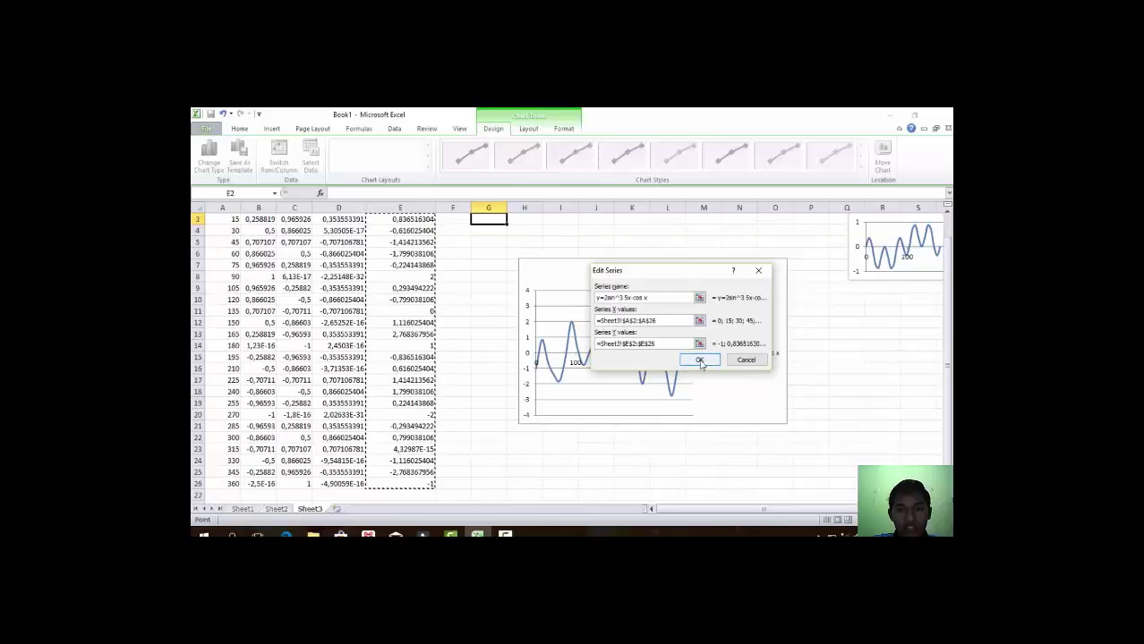
left_click(696, 361)
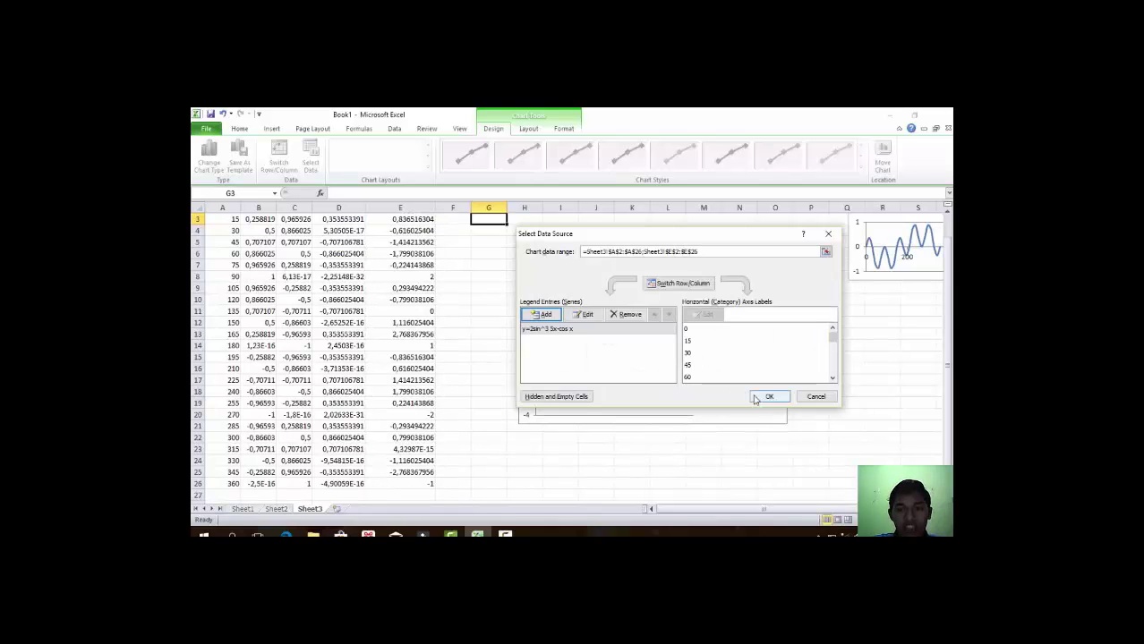
left_click(769, 396)
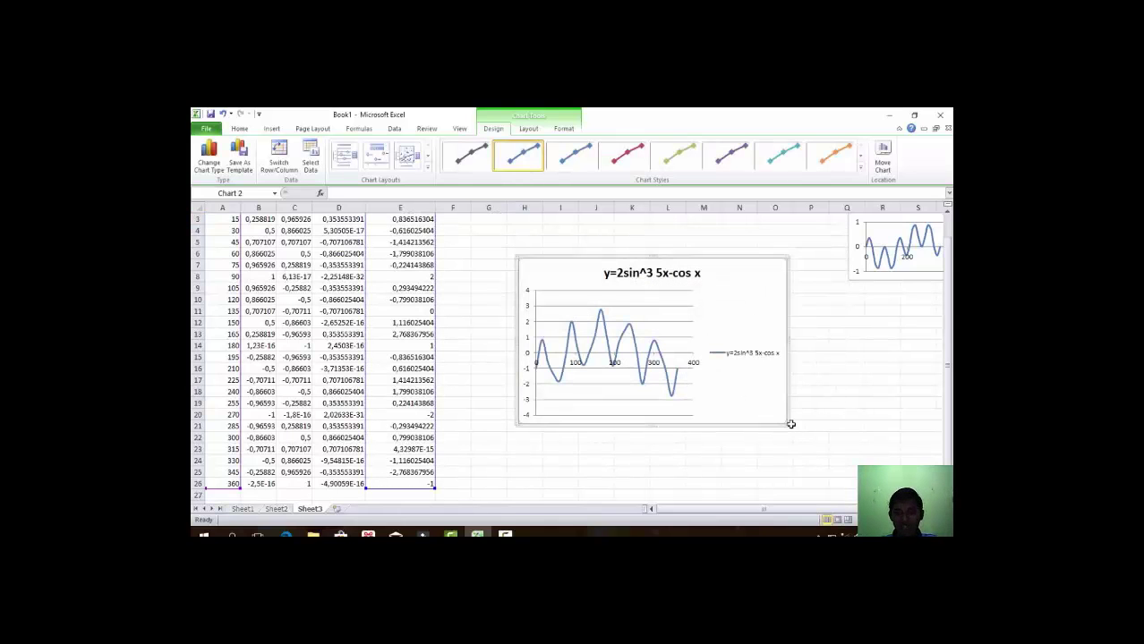
Resize the y=2sin^3 5x-cos x chart and position it right, below the y=sin2x*cos3x chart.
left_click_drag(785, 424, 832, 484)
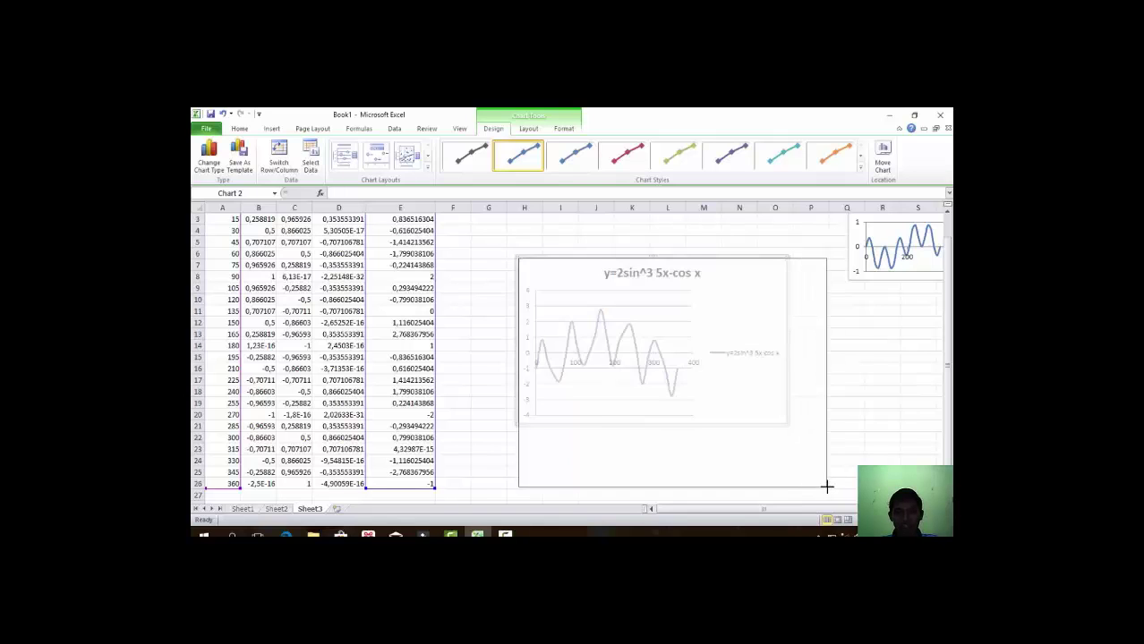
left_click_drag(755, 451, 676, 427)
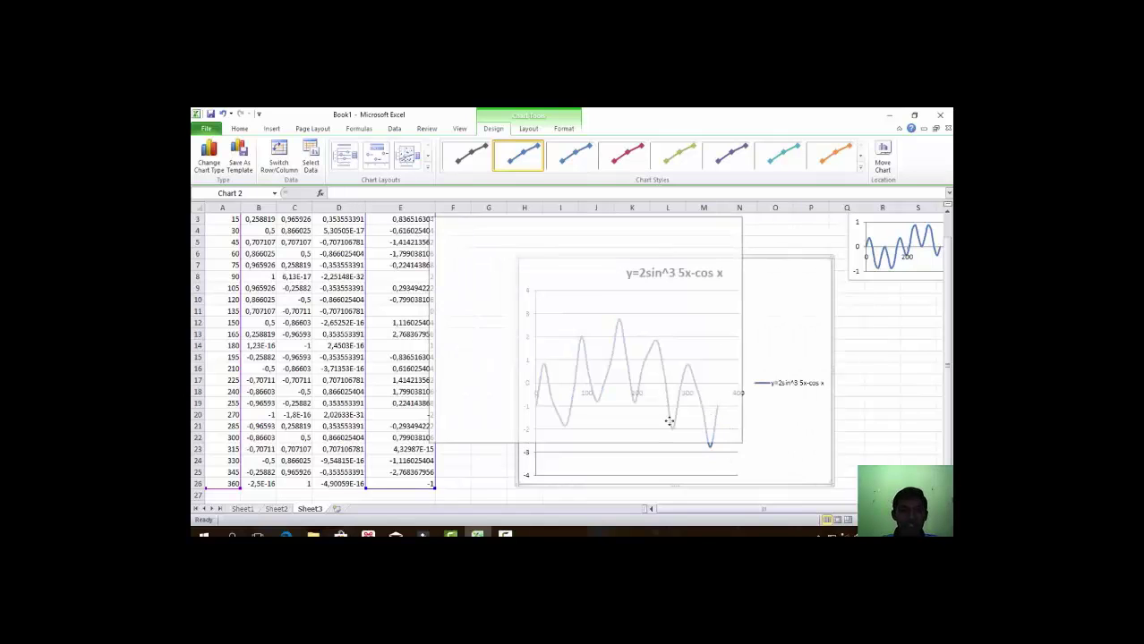
scroll(503, 351, "up", 1)
left_click(376, 220)
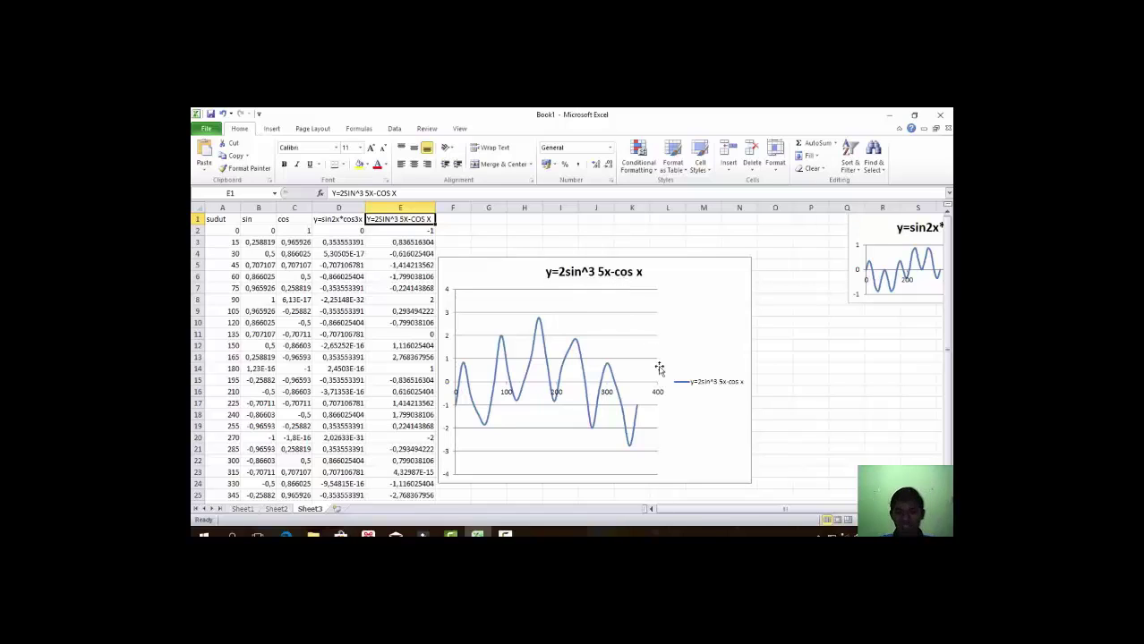
left_click(747, 479)
mouse_move(746, 479)
left_mouse_down()
mouse_move(660, 367)
mouse_move(585, 352)
mouse_move(880, 409)
left_mouse_up()
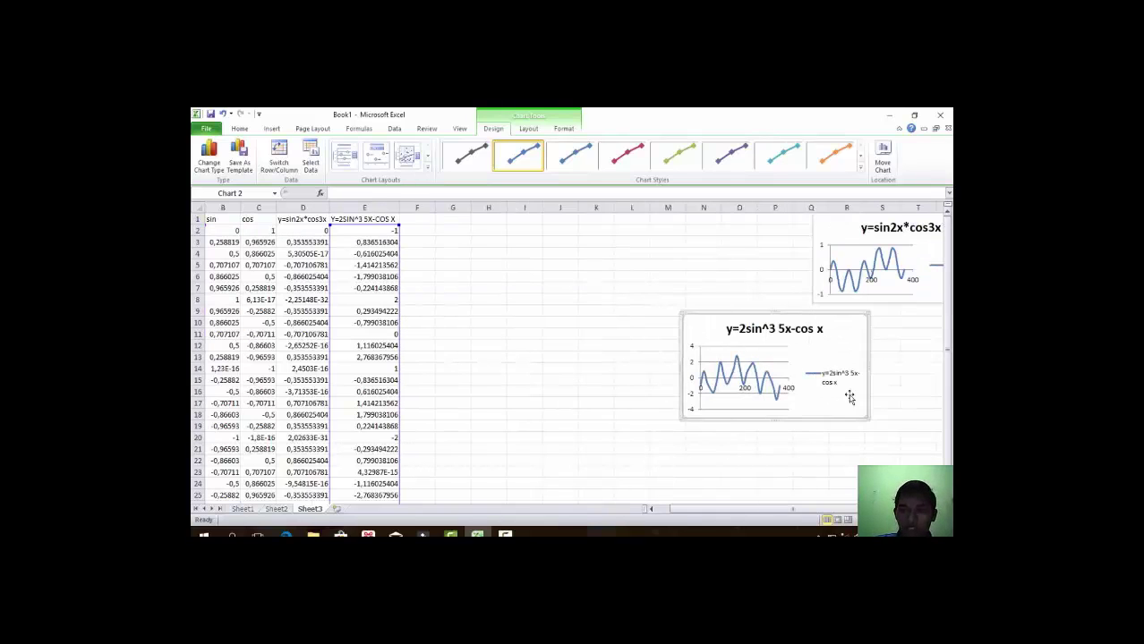
left_click_drag(806, 408, 897, 404)
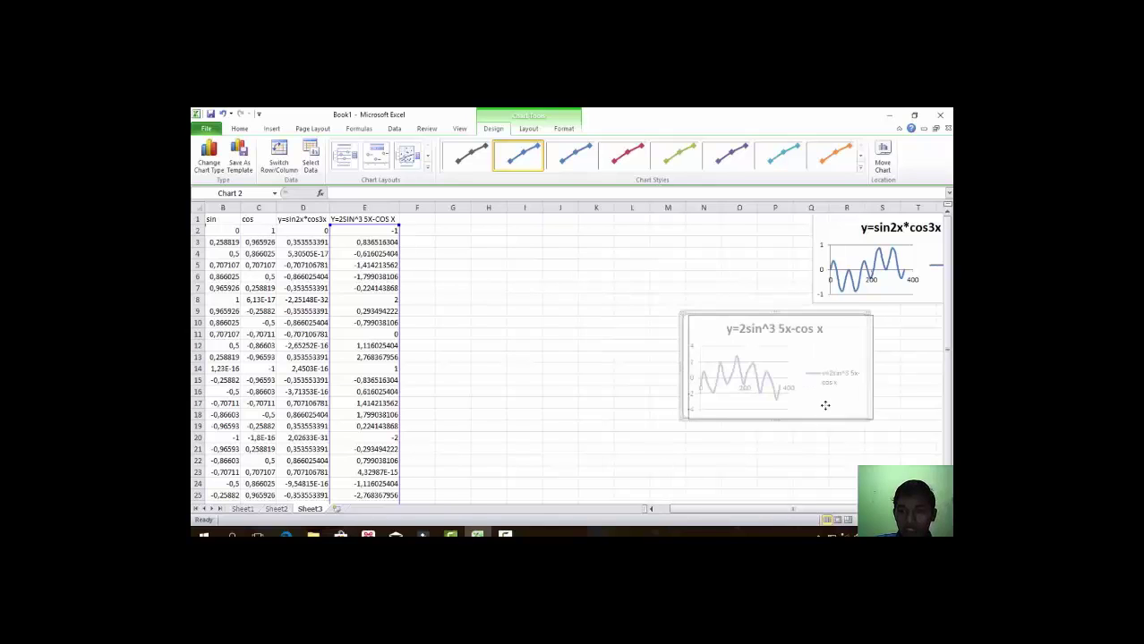
Write the F1 header 'tan φ=5,3', inserting the Greek φ as a symbol.
left_click(417, 221)
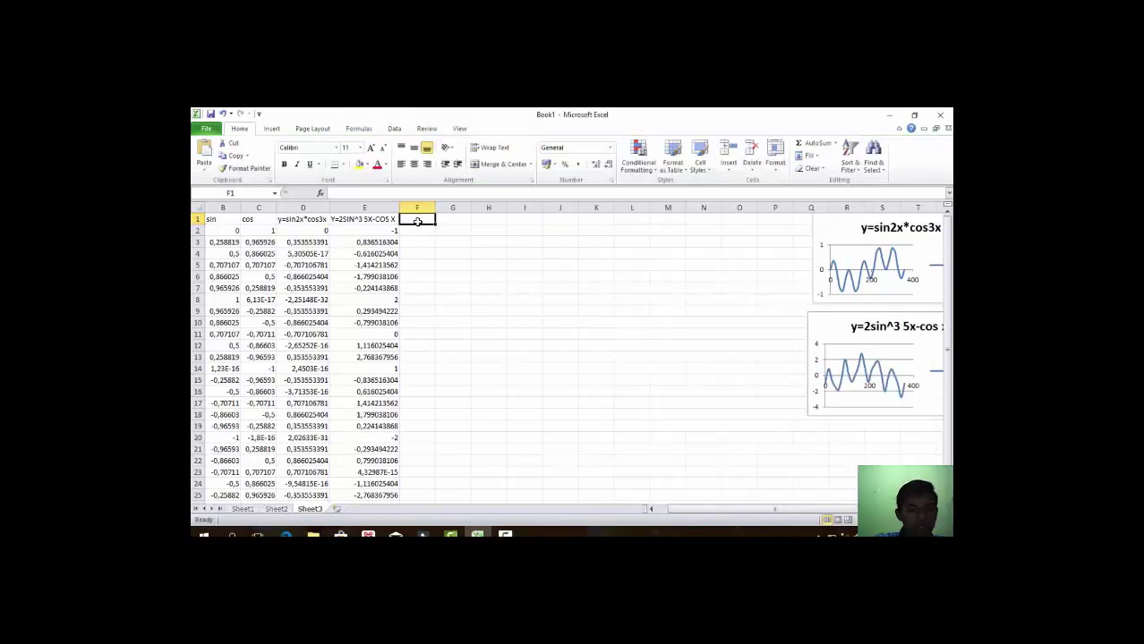
type("tan")
left_click(271, 129)
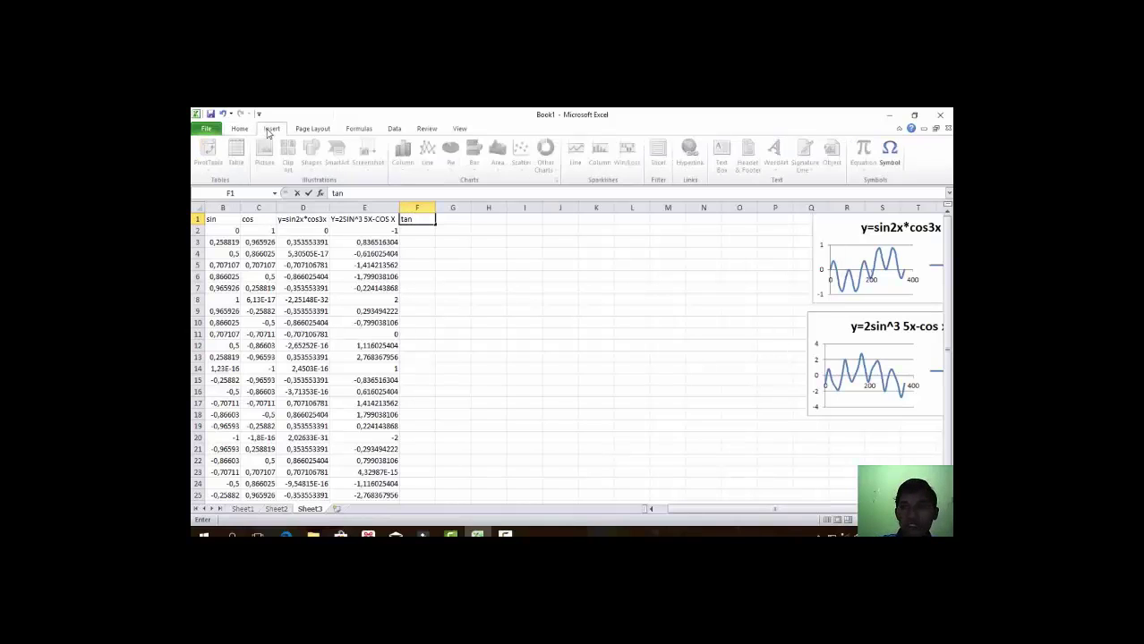
left_click(889, 157)
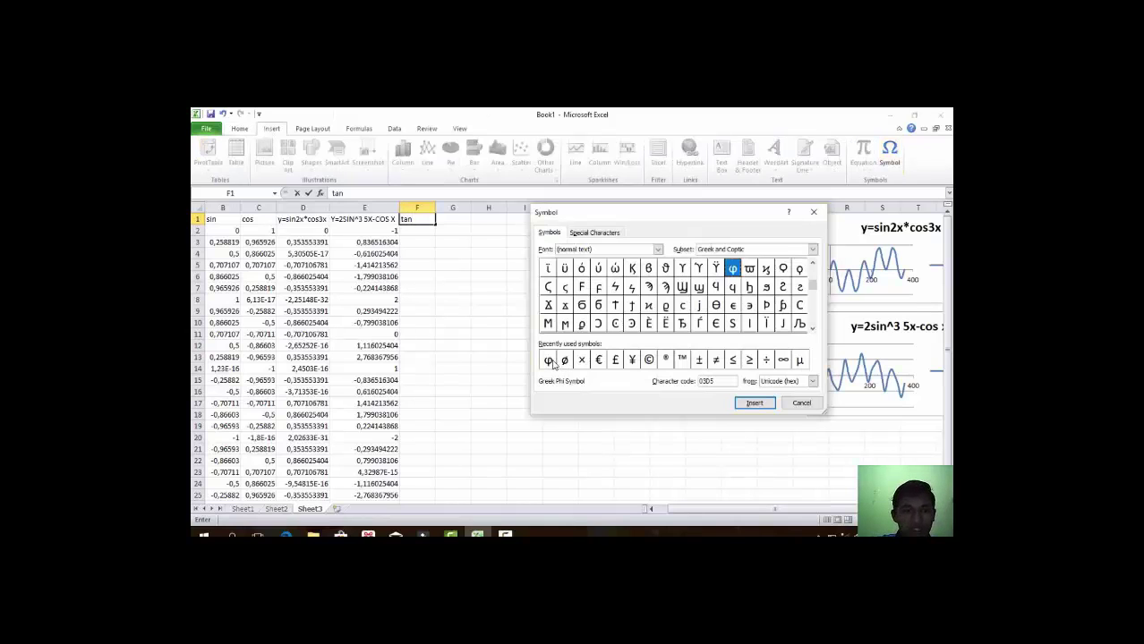
left_click(549, 360)
left_click(755, 403)
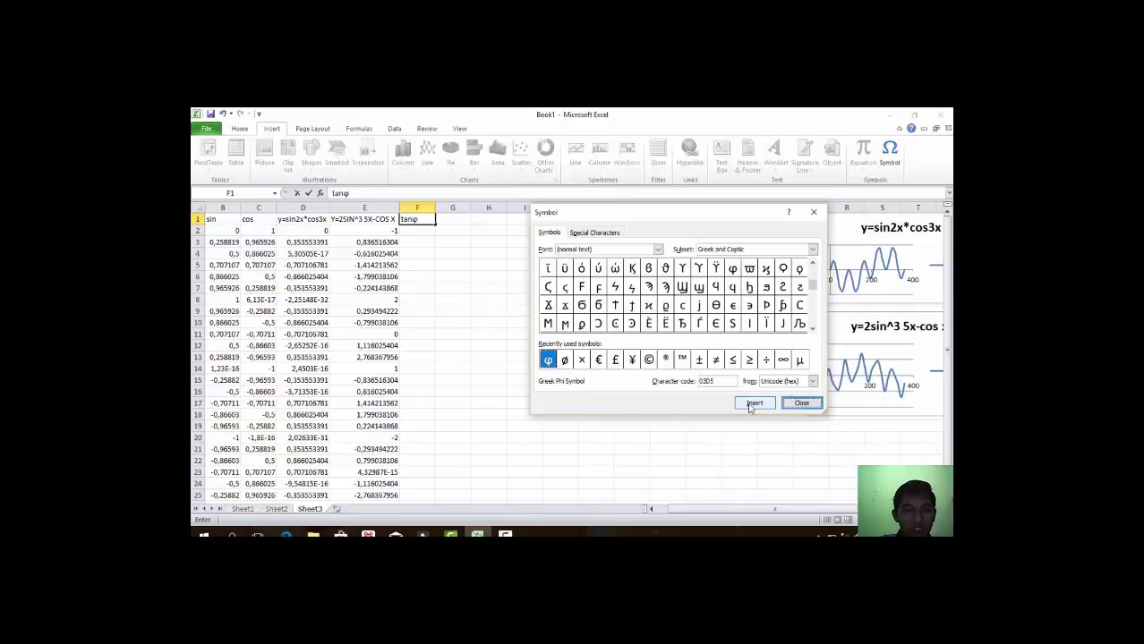
left_click(813, 212)
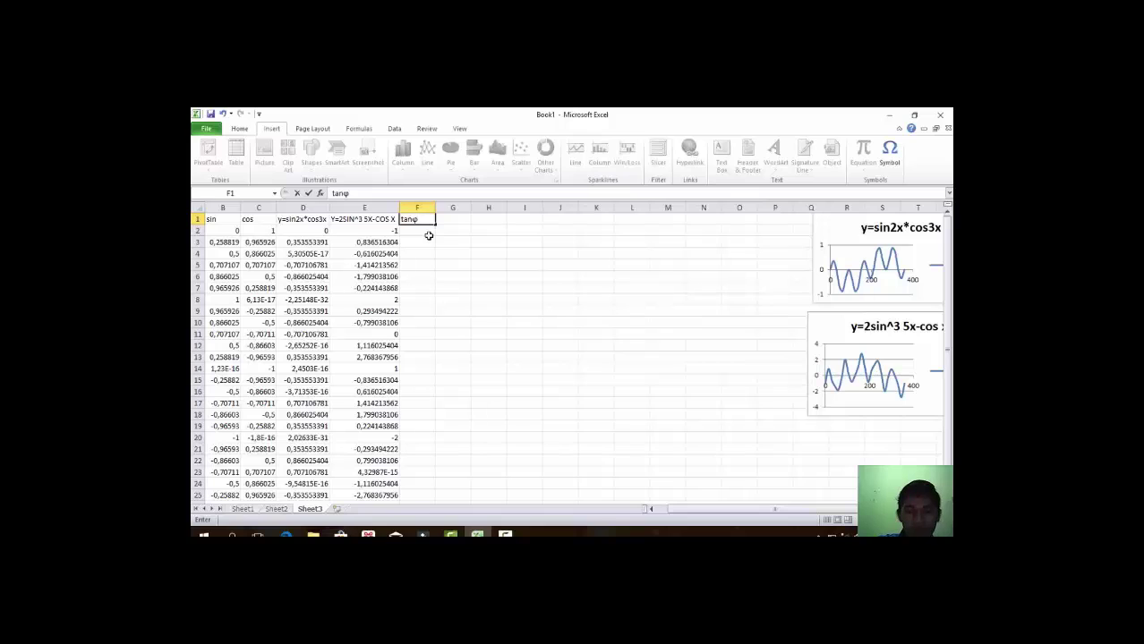
key("Left")
double_click(412, 219)
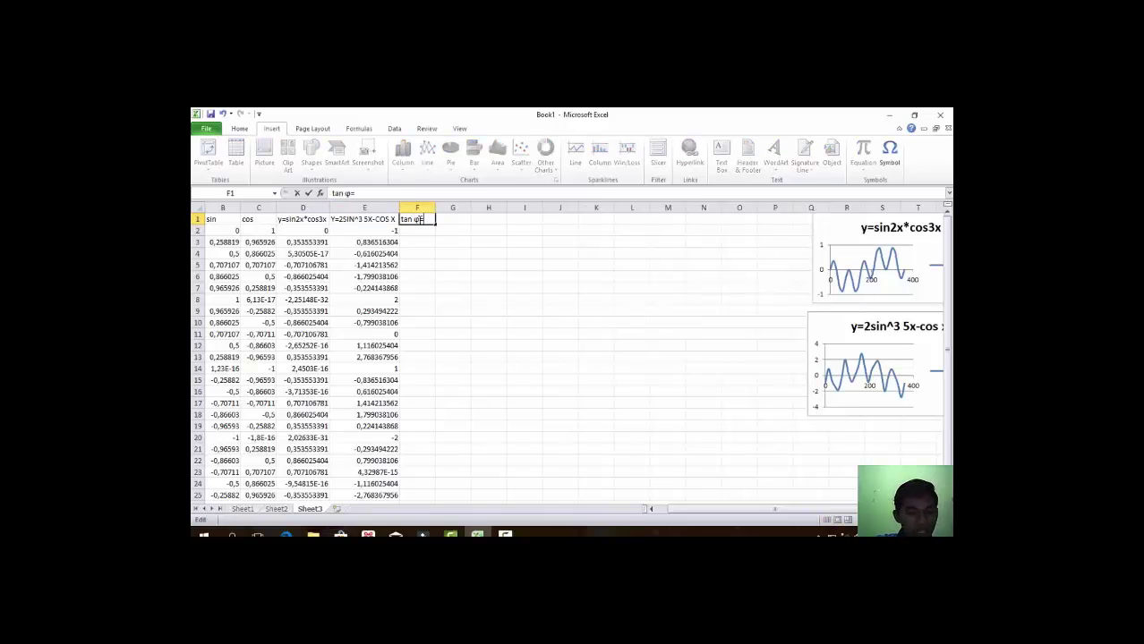
type("5,3")
key("Return")
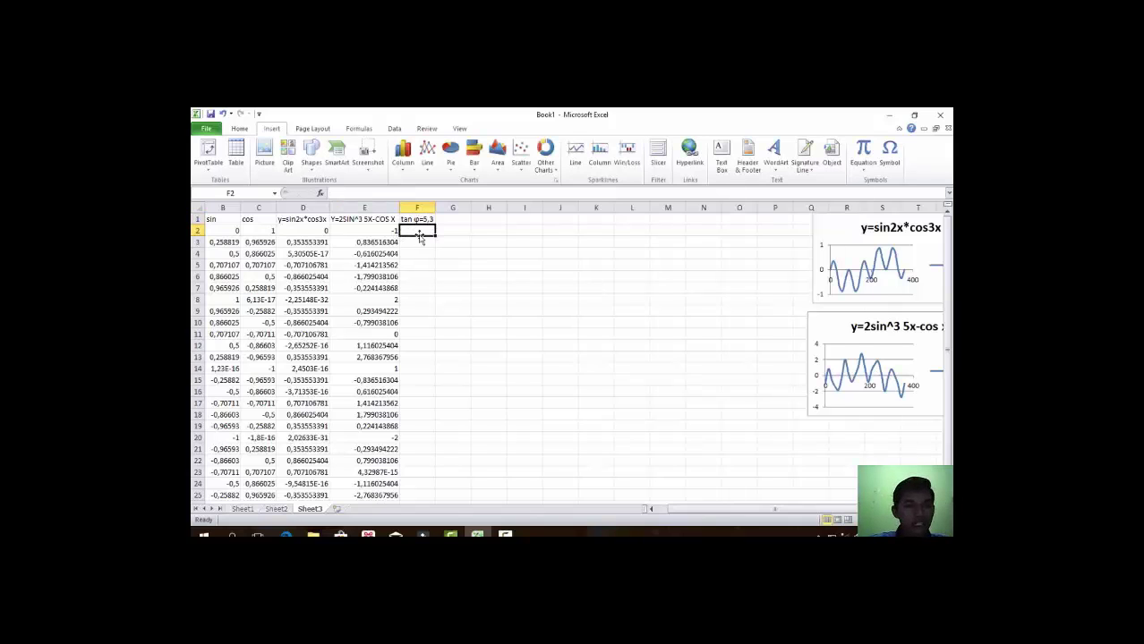
Enter =ATAN(5,3)*180/PI() in F2 to get the angle 79,31509 degrees.
type("=")
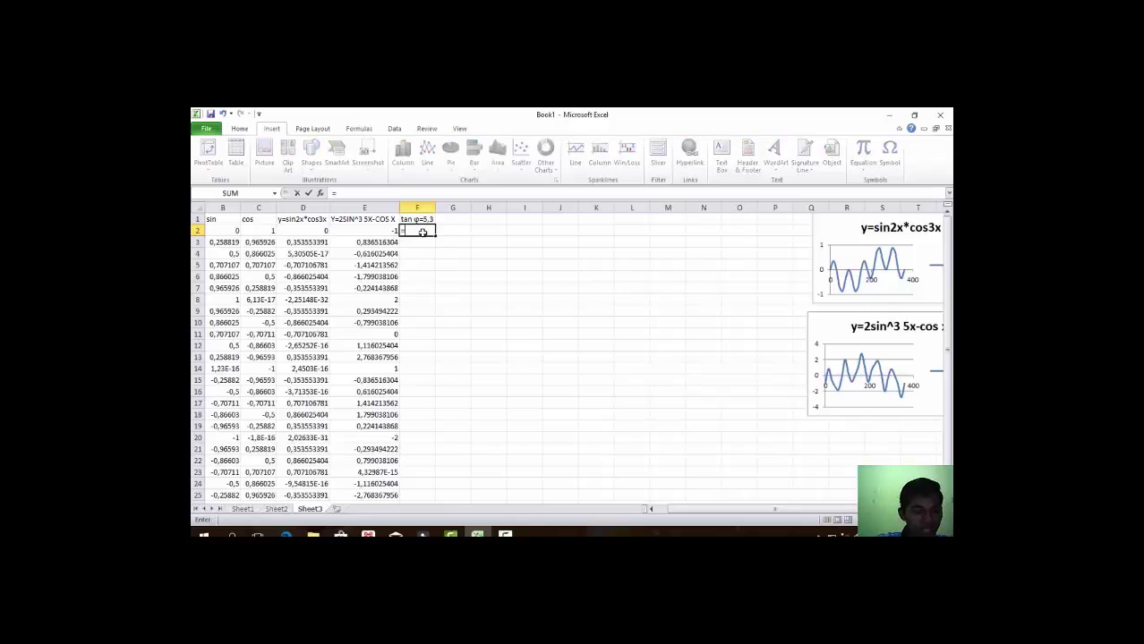
type("ATAN")
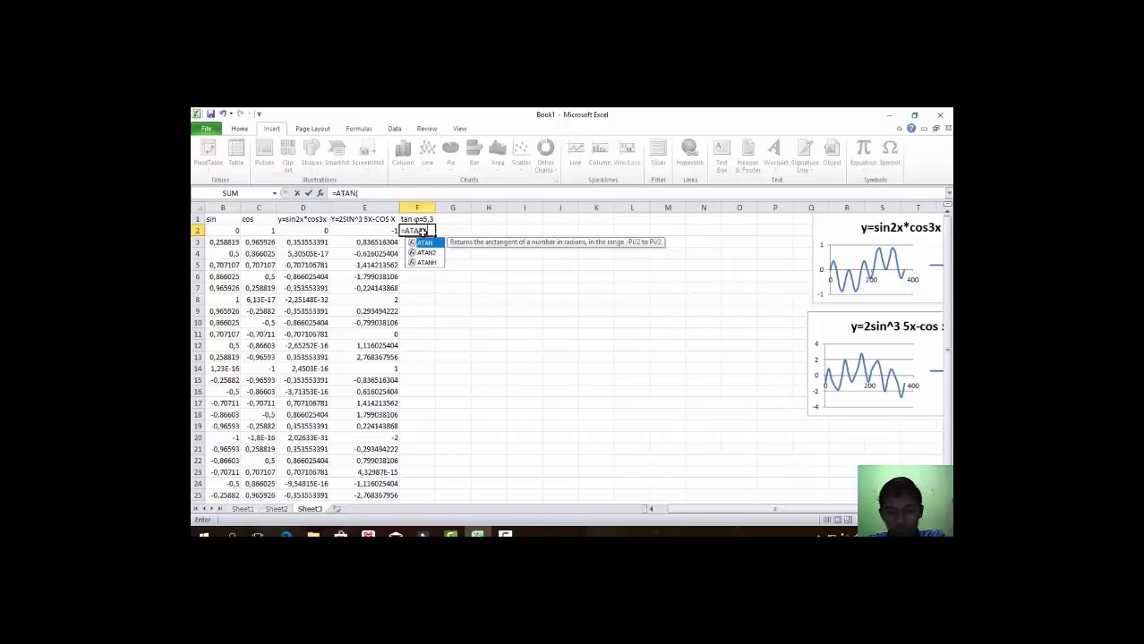
type("(5,")
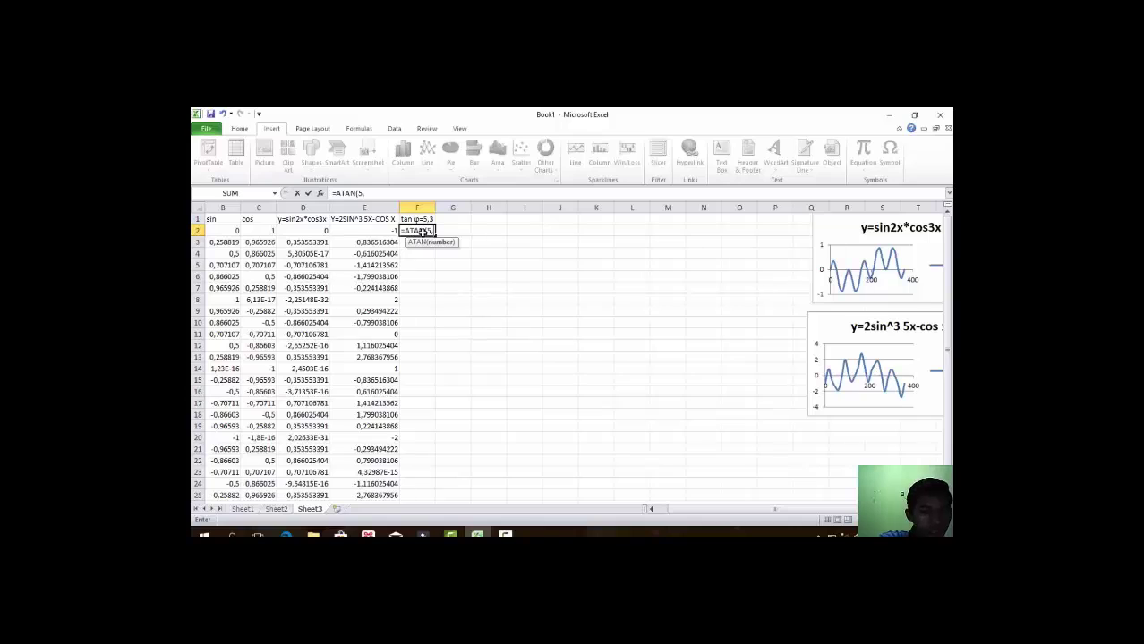
type("3")
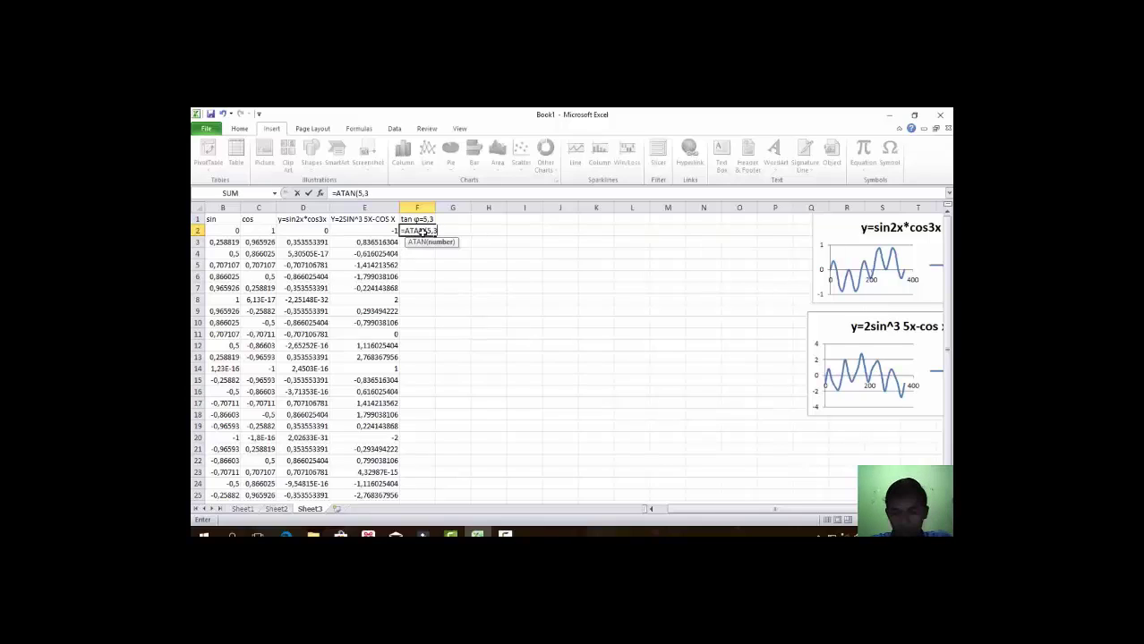
type(")*")
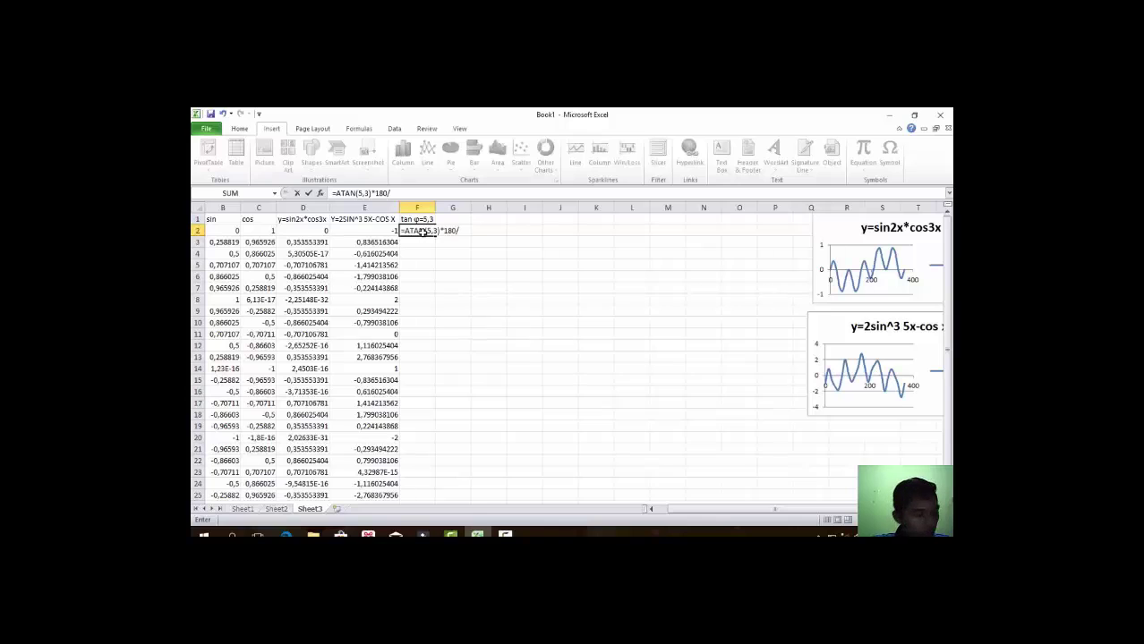
type("PI")
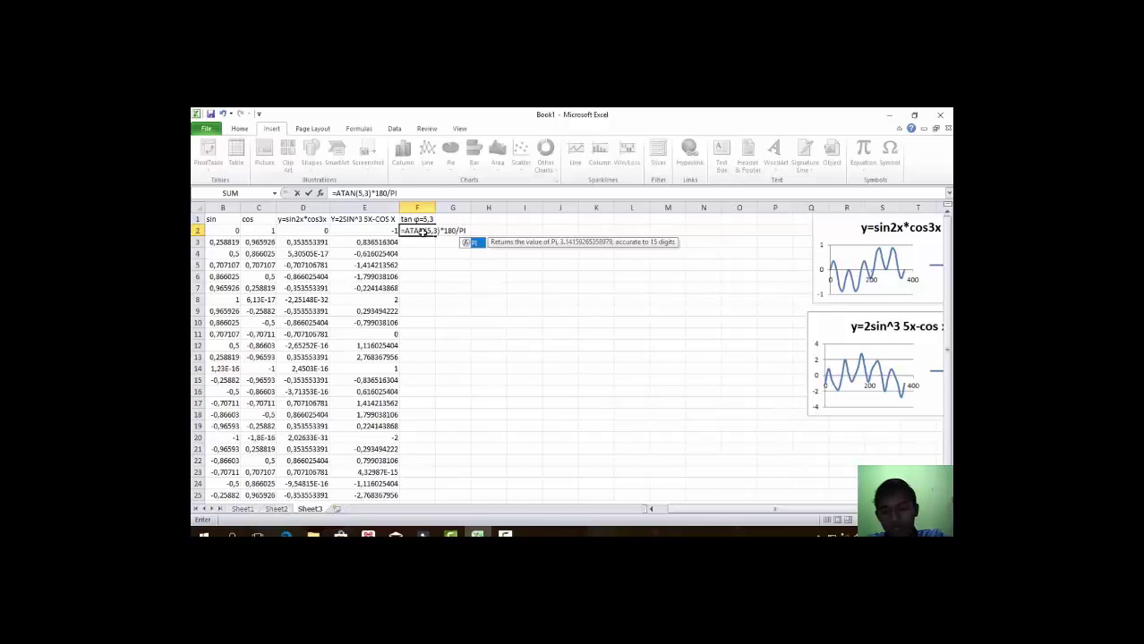
type("()")
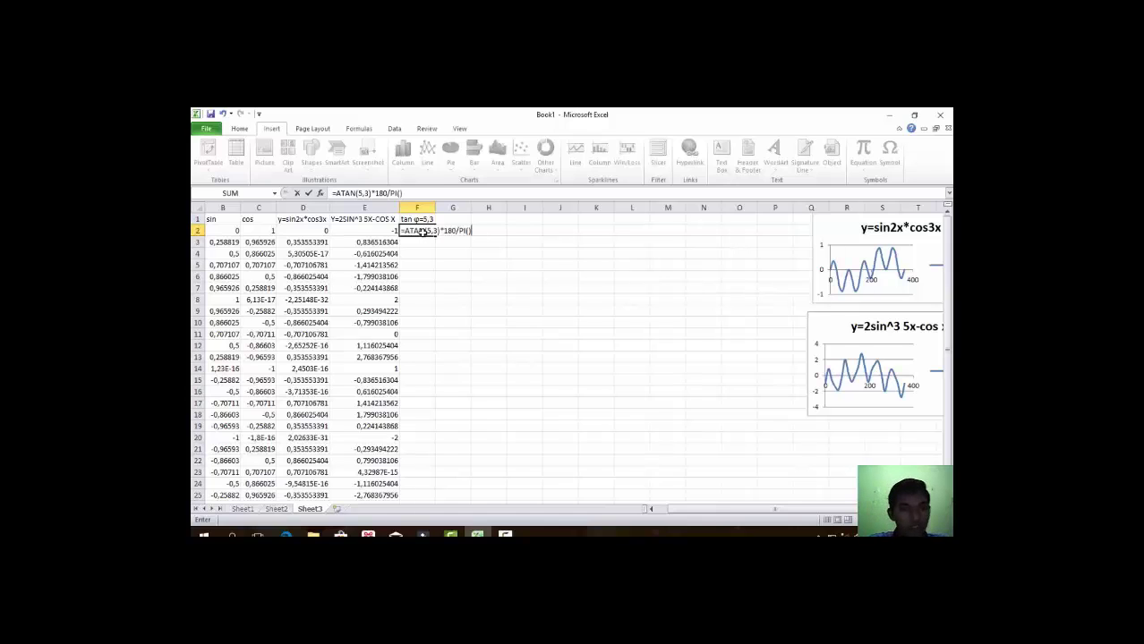
key("ctrl+Return")
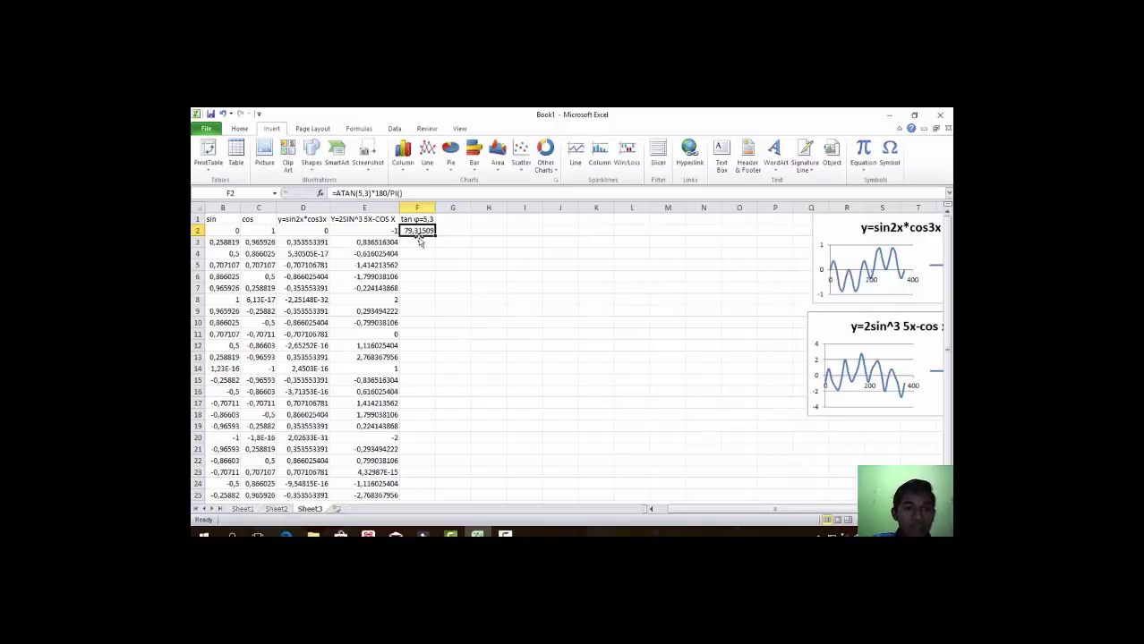
left_click(450, 218)
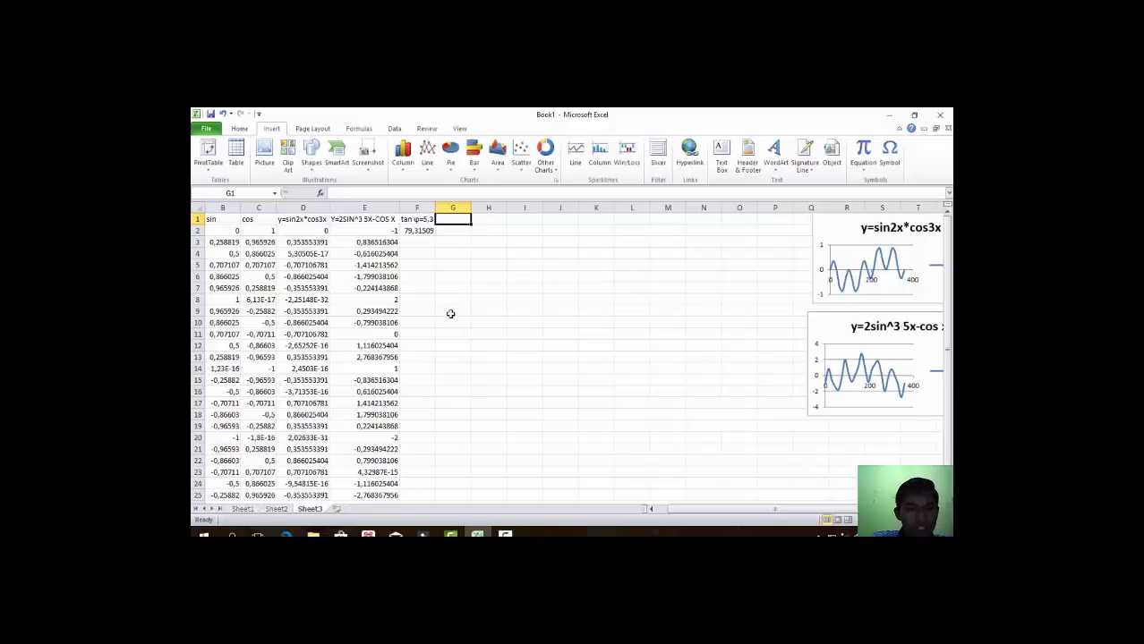
Label G1 'SIN 443' and enter =SIN(RADIANS(443)) in G2, giving 0,992546.
type("SiN 443")
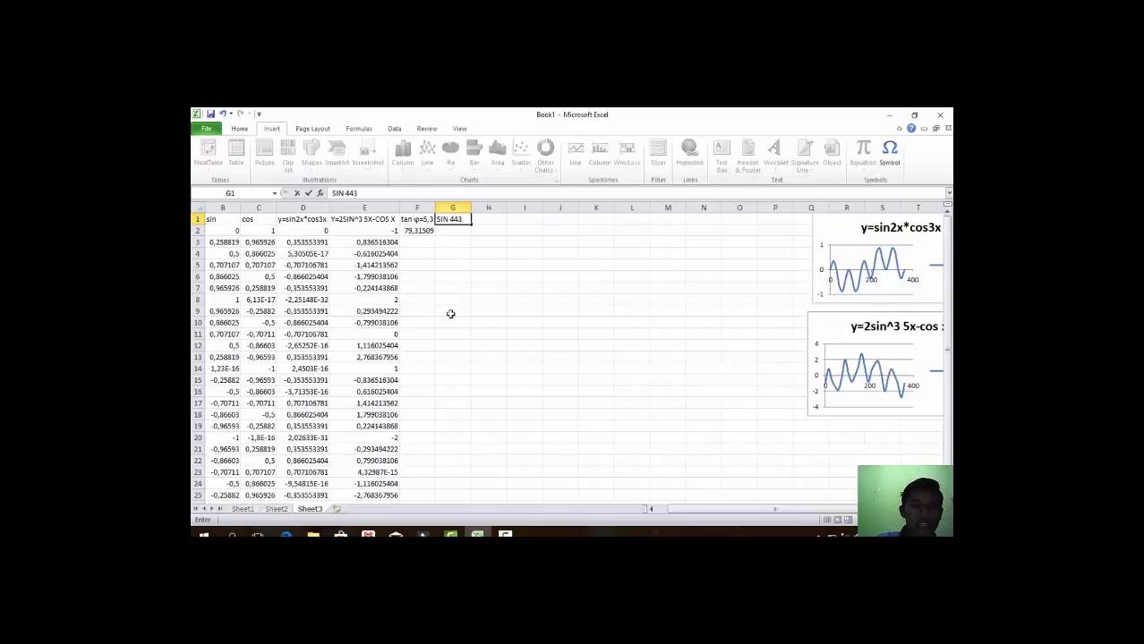
left_click(445, 231)
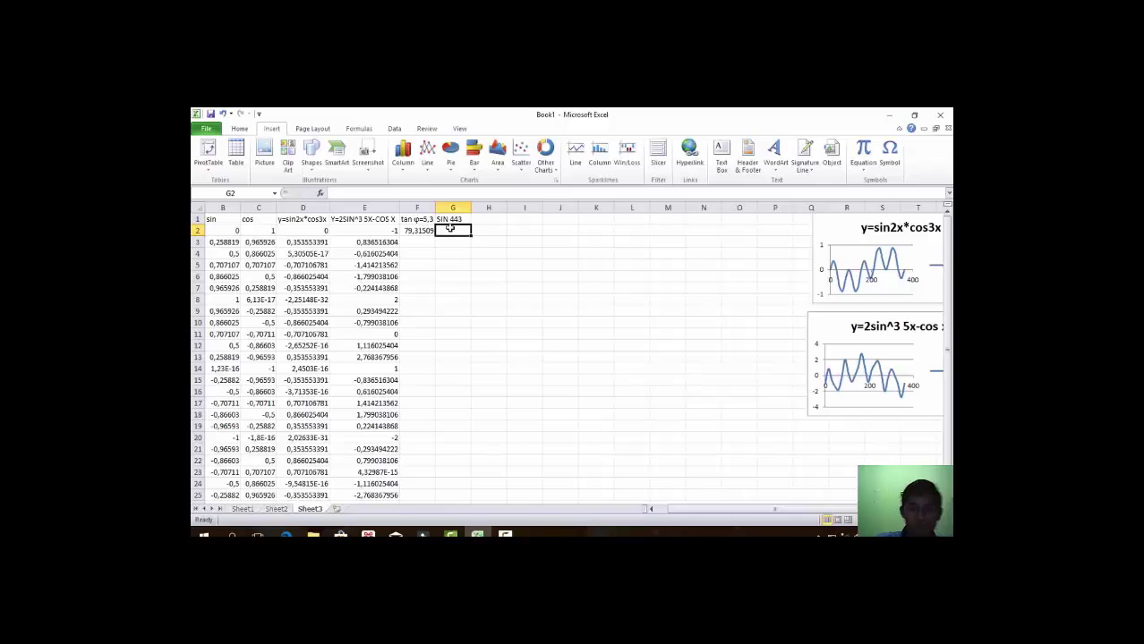
type("=")
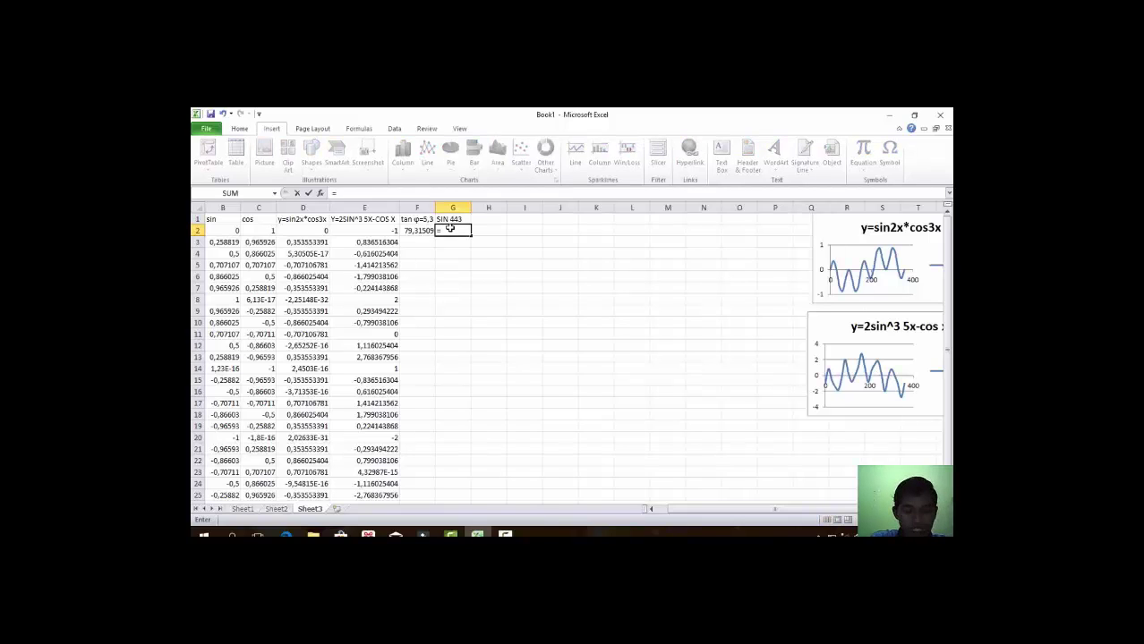
type("SIN")
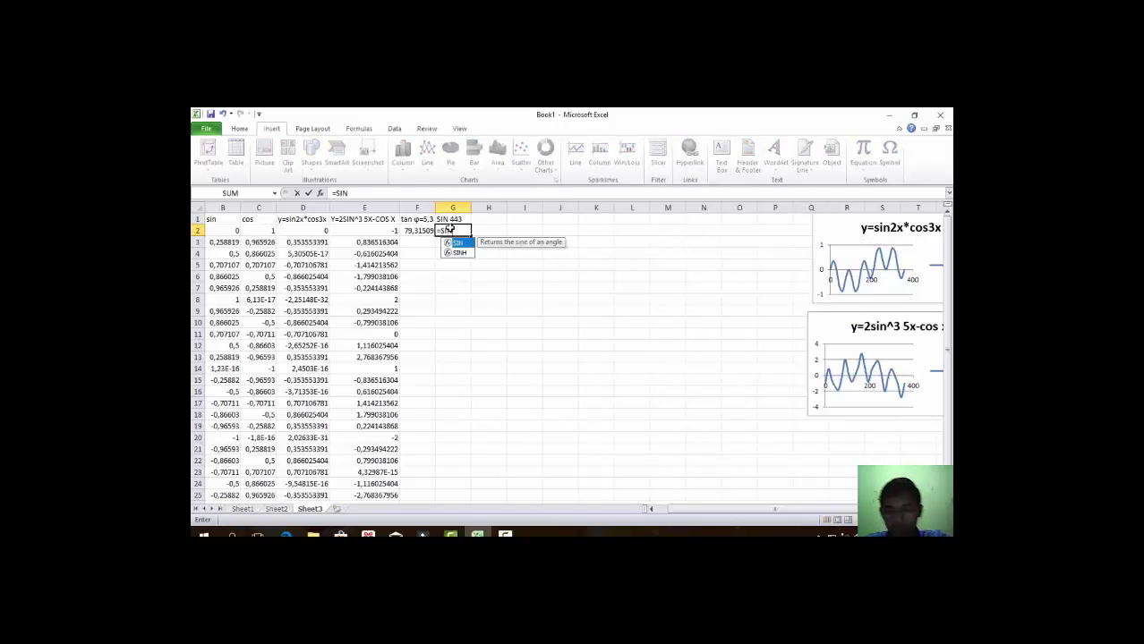
type("(RADIANS")
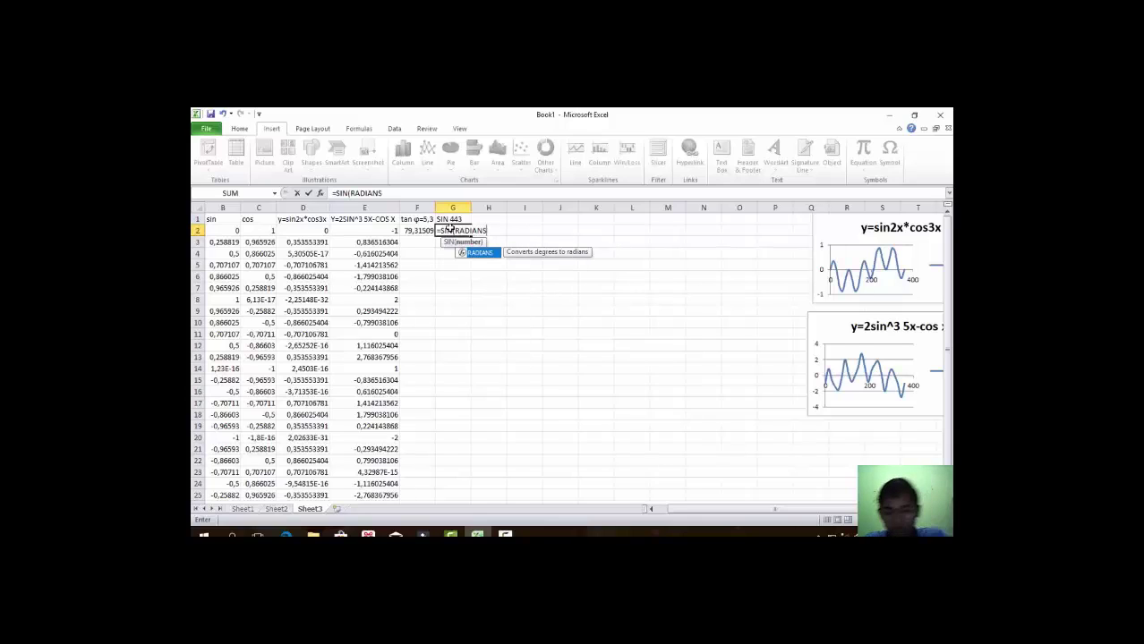
type("(443)")
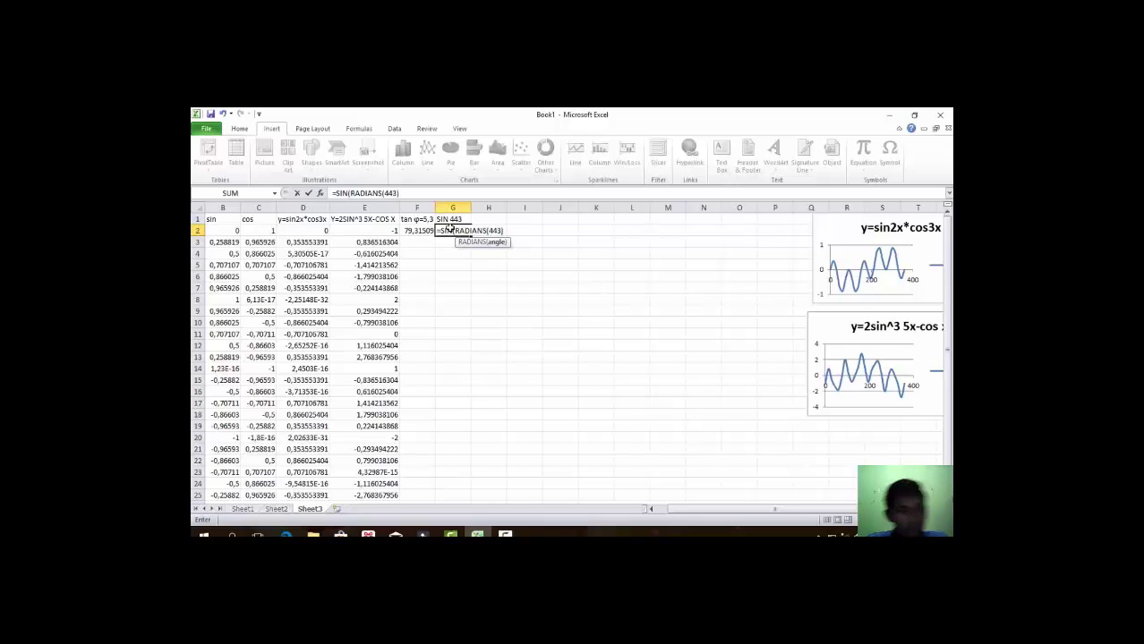
type(")")
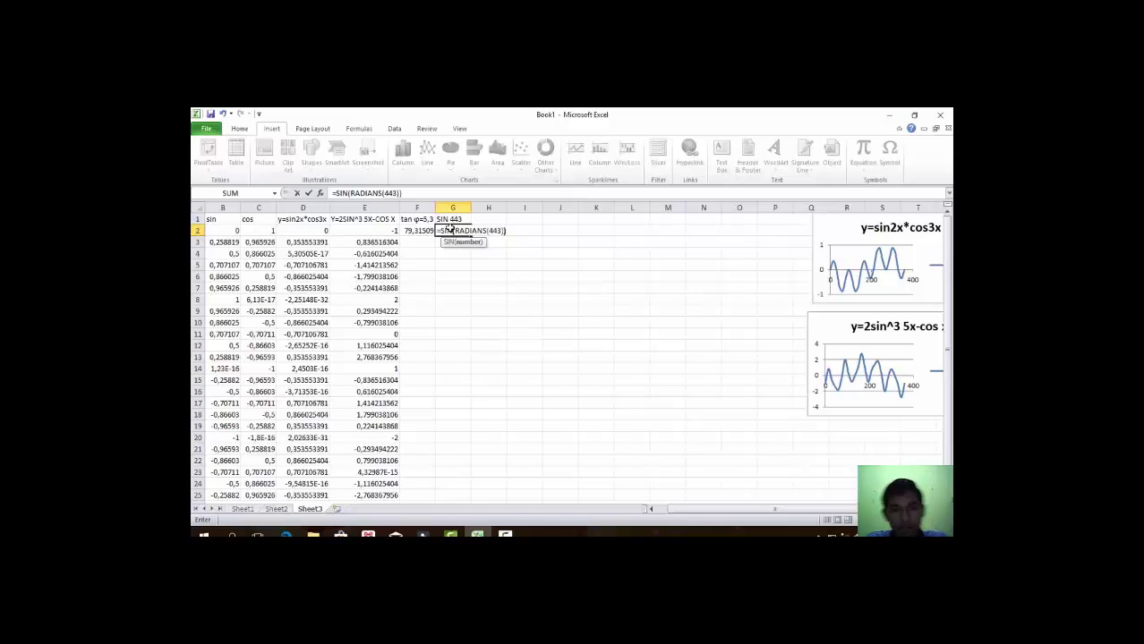
type(")")
key("Return")
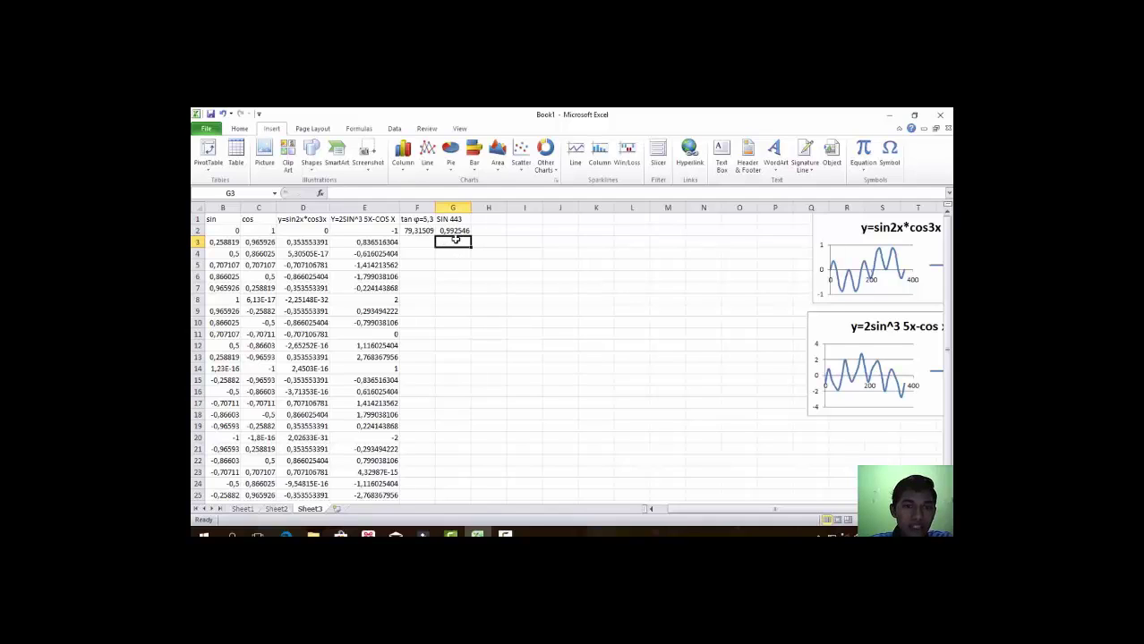
left_click(484, 229)
left_click(487, 220)
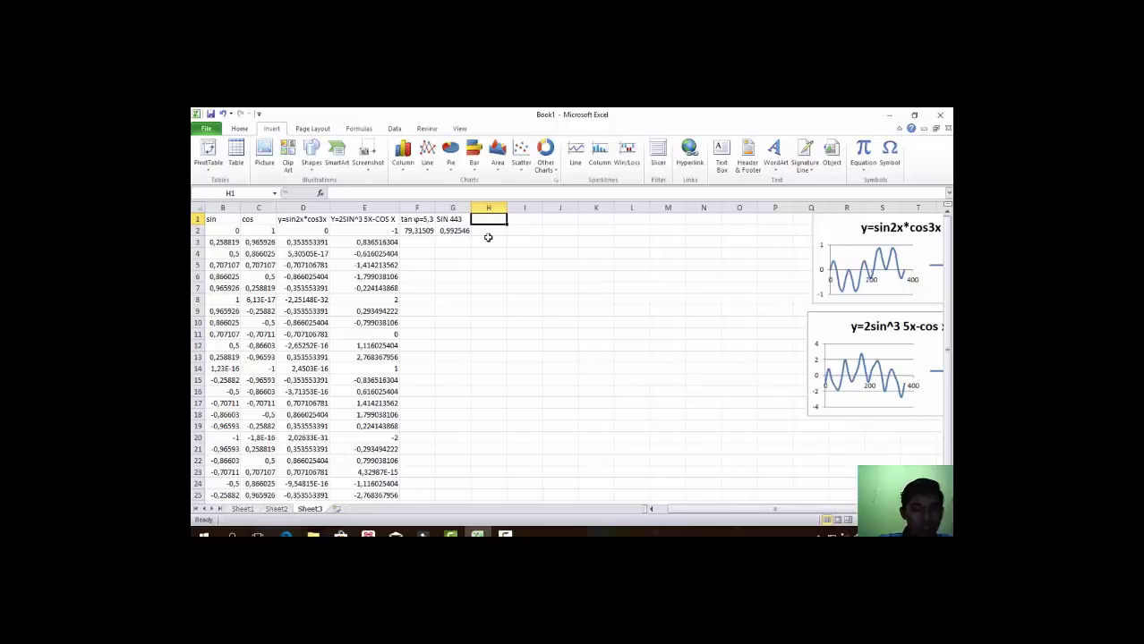
Put the heading LOG(23)+LN(23) in H1 and the formula =LOG(23)+LN(23) in H2.
type("LOG")
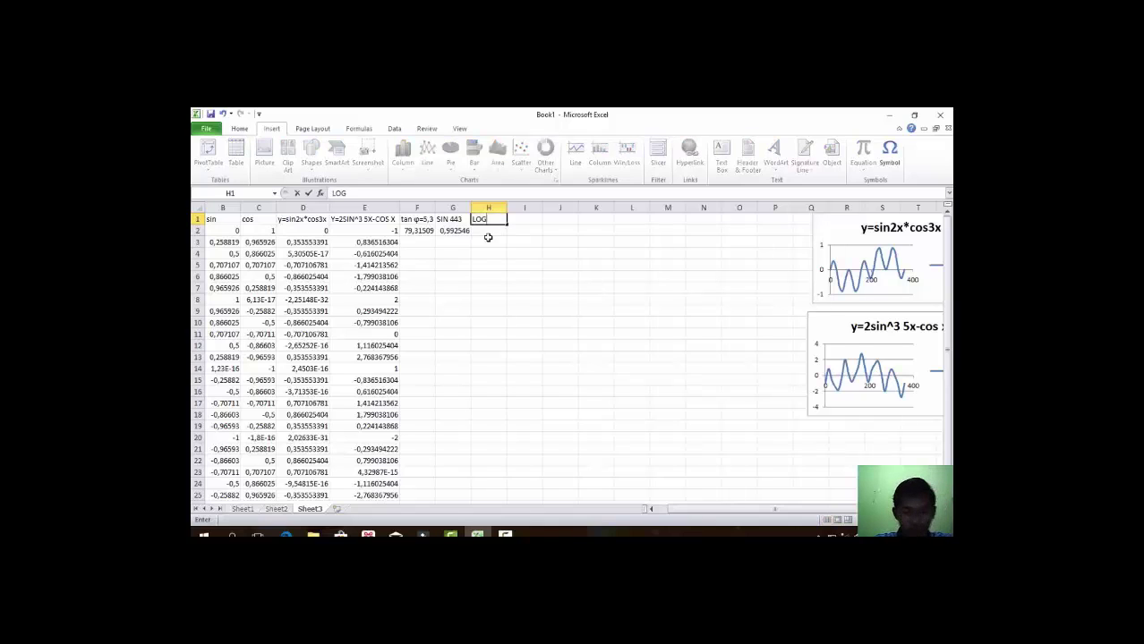
type("(23")
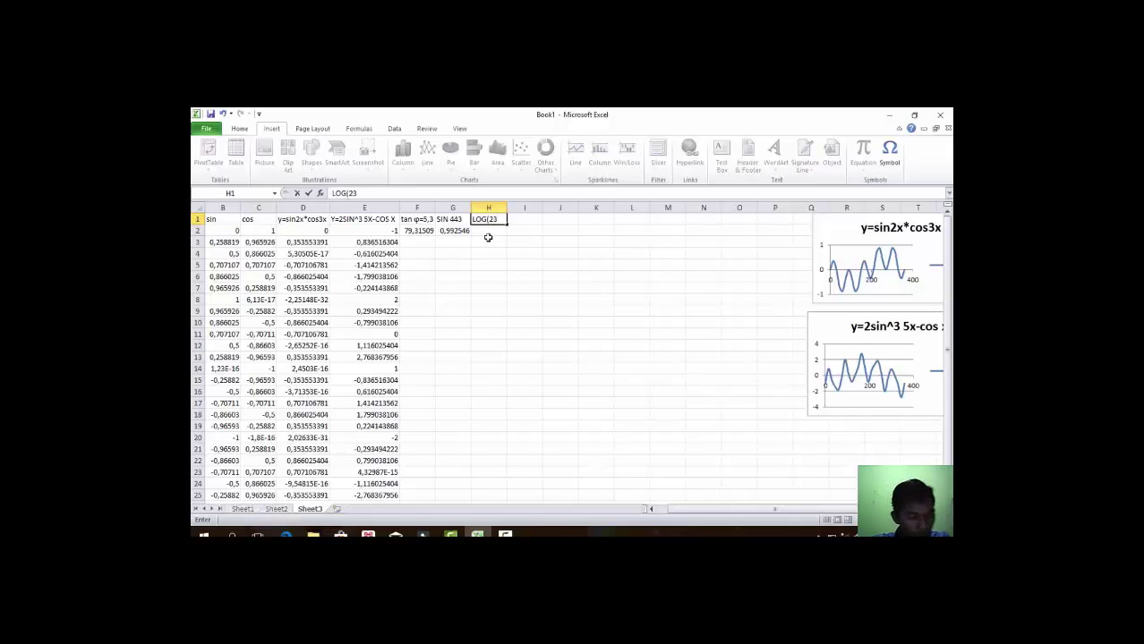
type(")+")
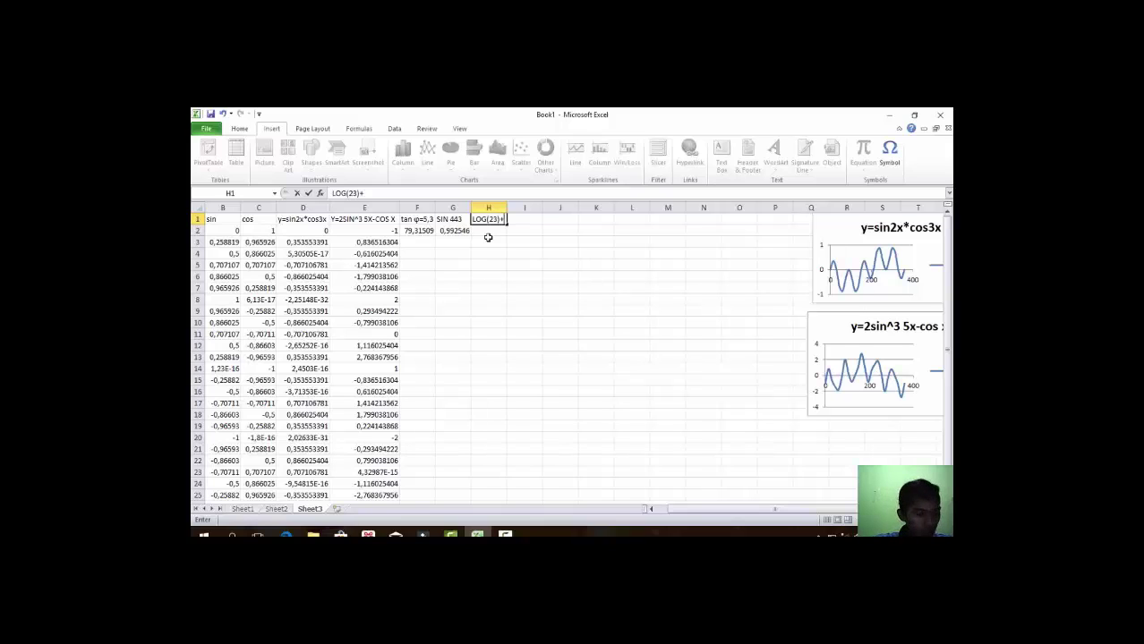
type("LN")
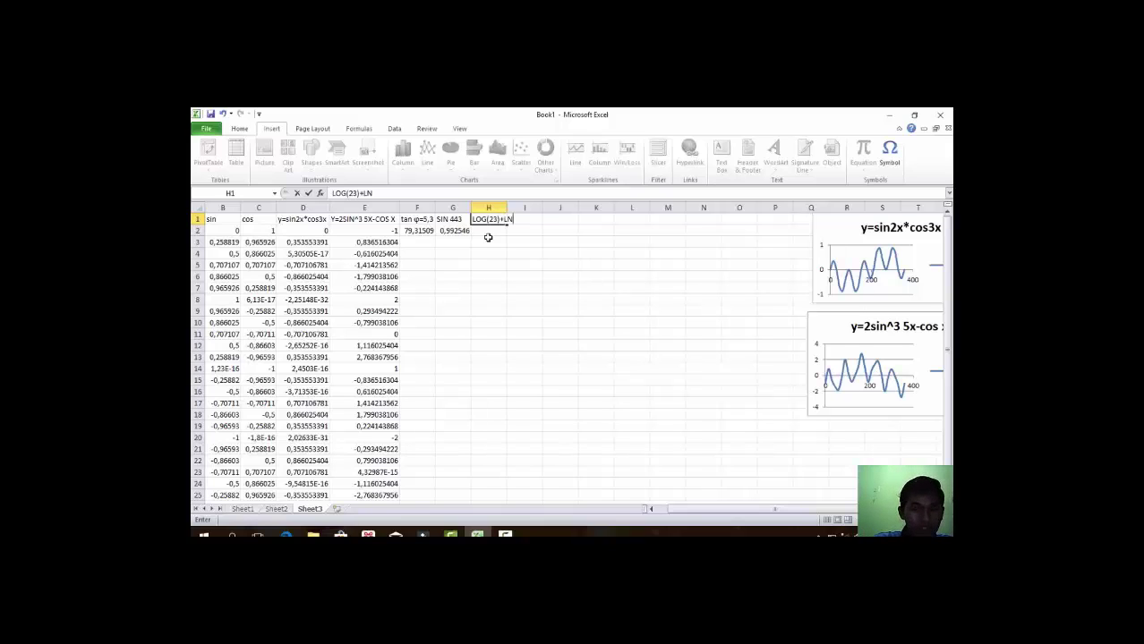
type("(23)")
key("Return")
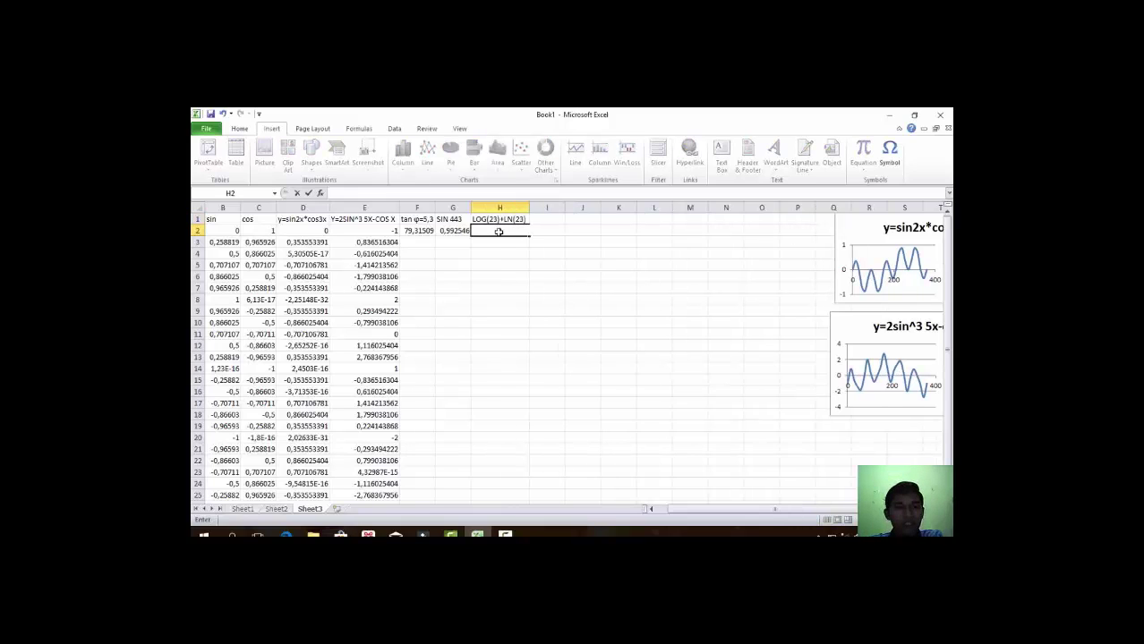
left_click(490, 233)
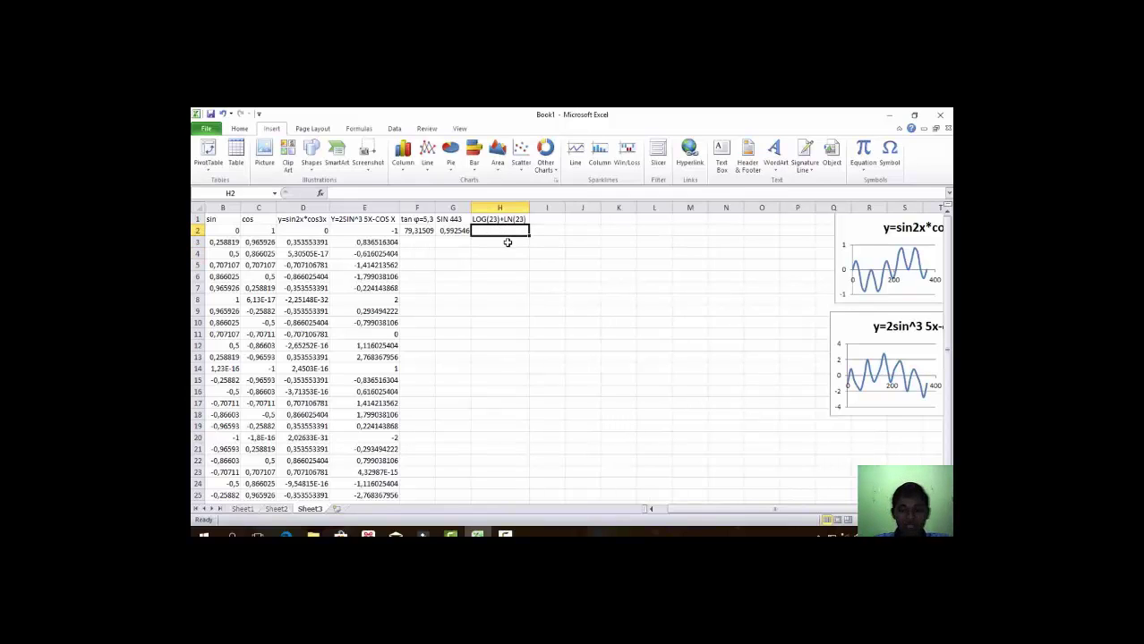
type("=")
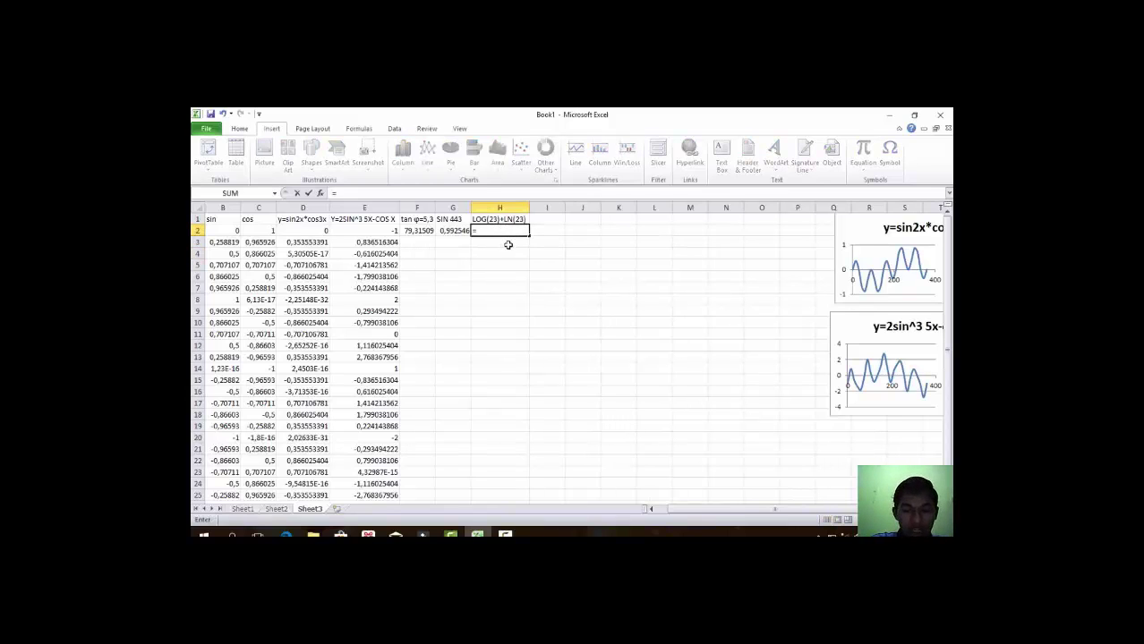
type("LOG")
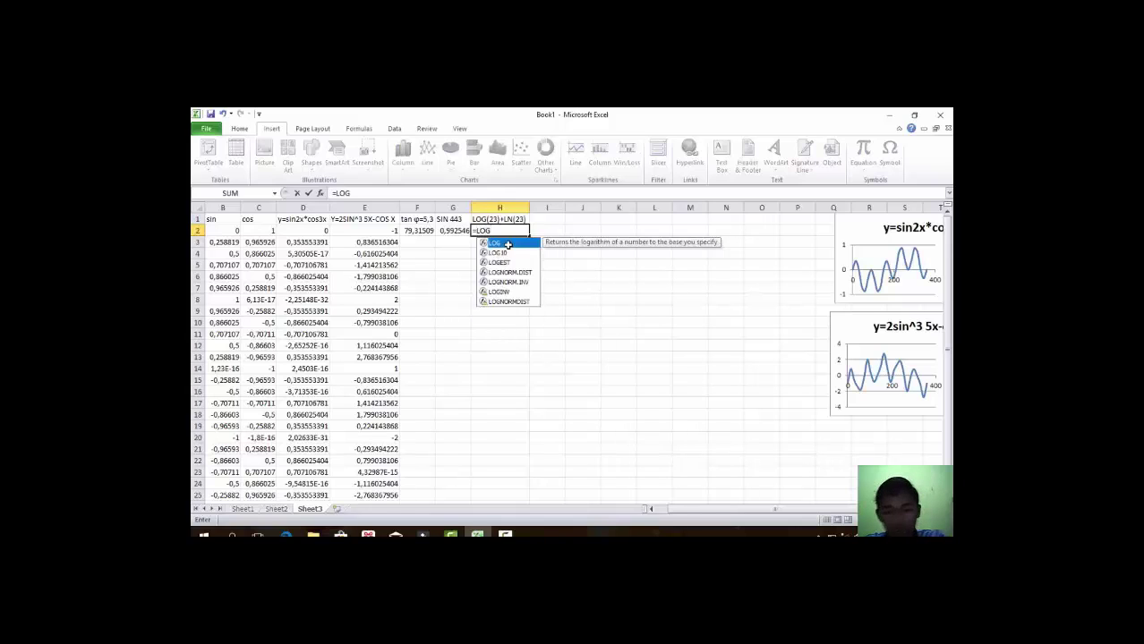
type("(23)+")
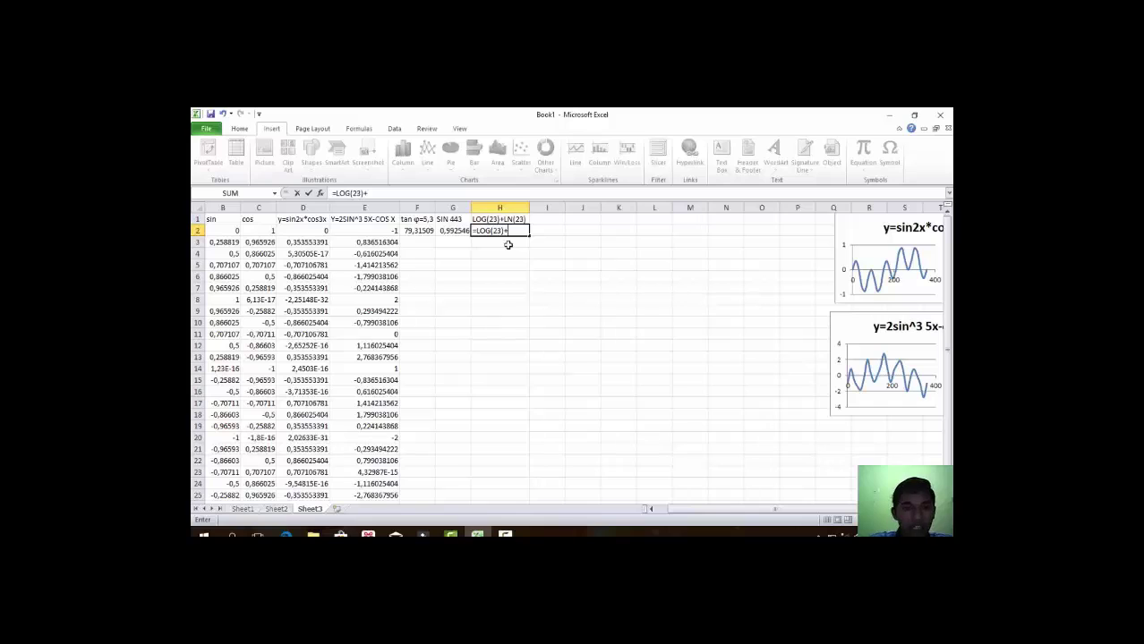
type("LN")
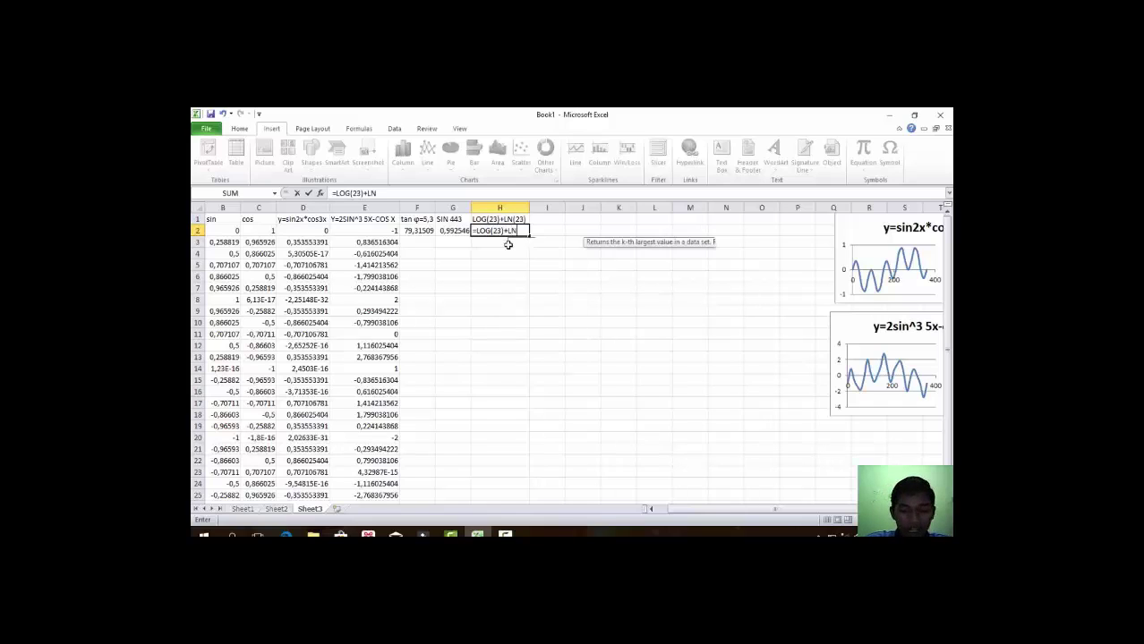
type("(")
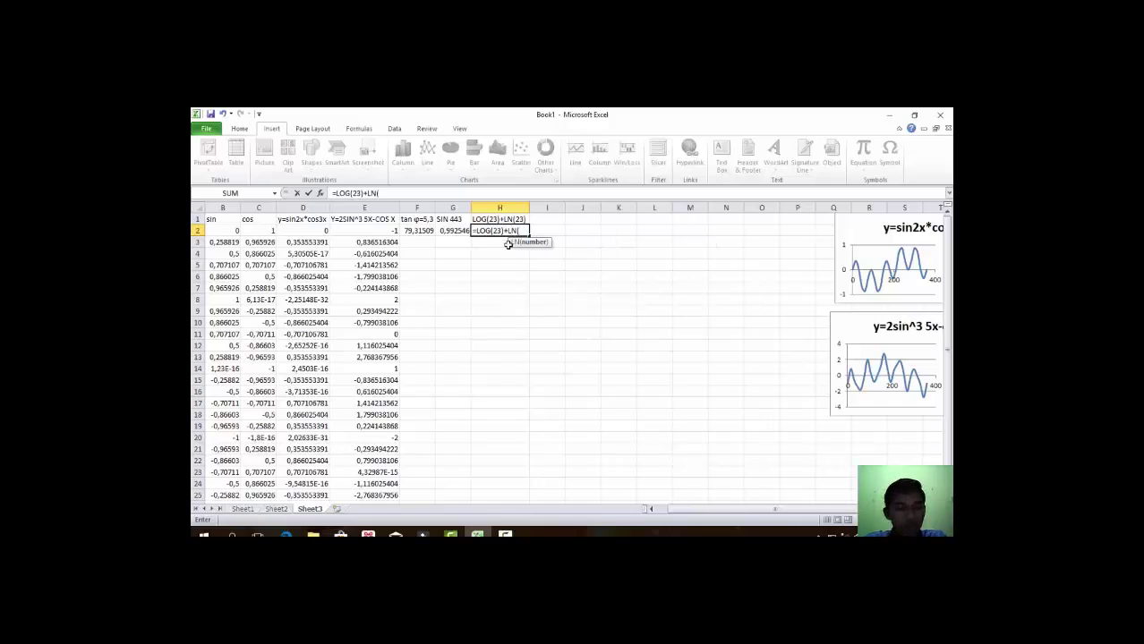
type("23")
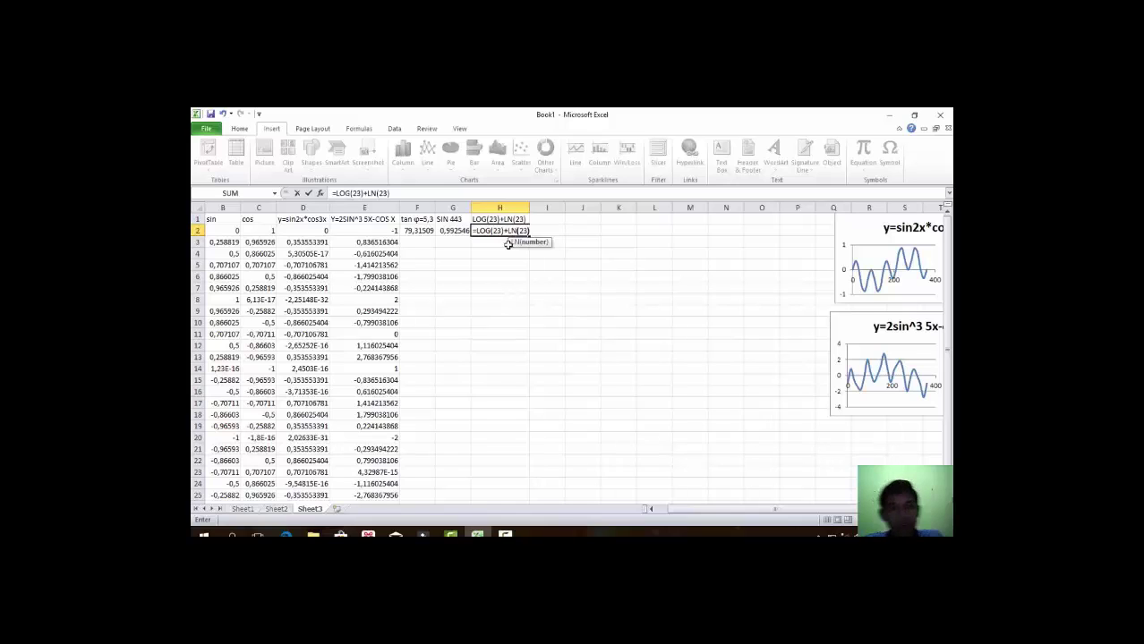
type(")")
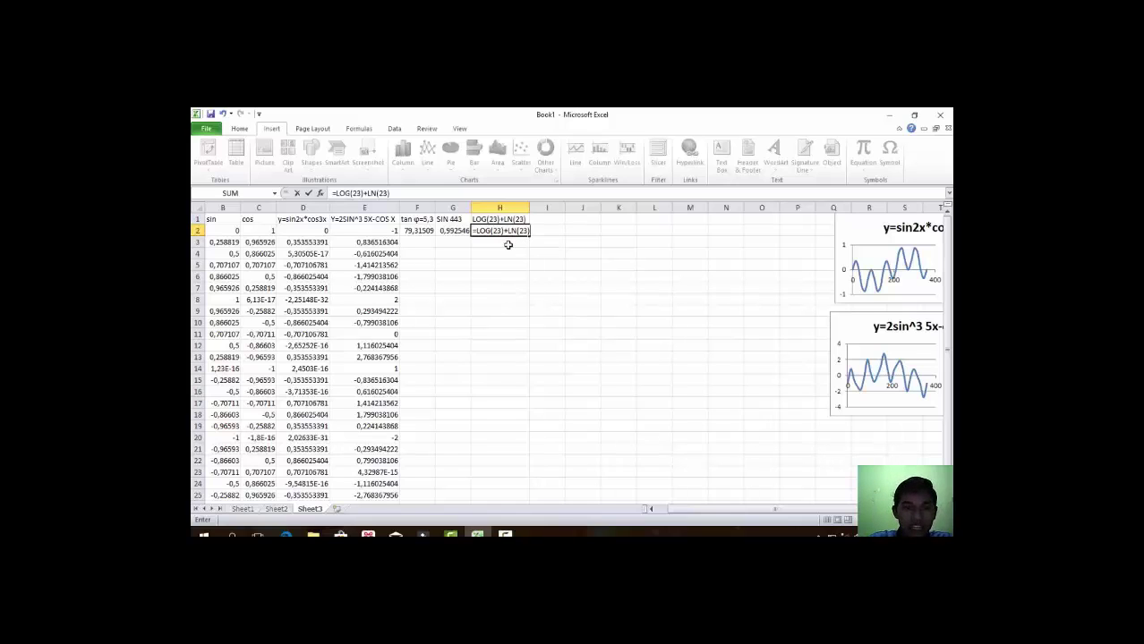
key("Return")
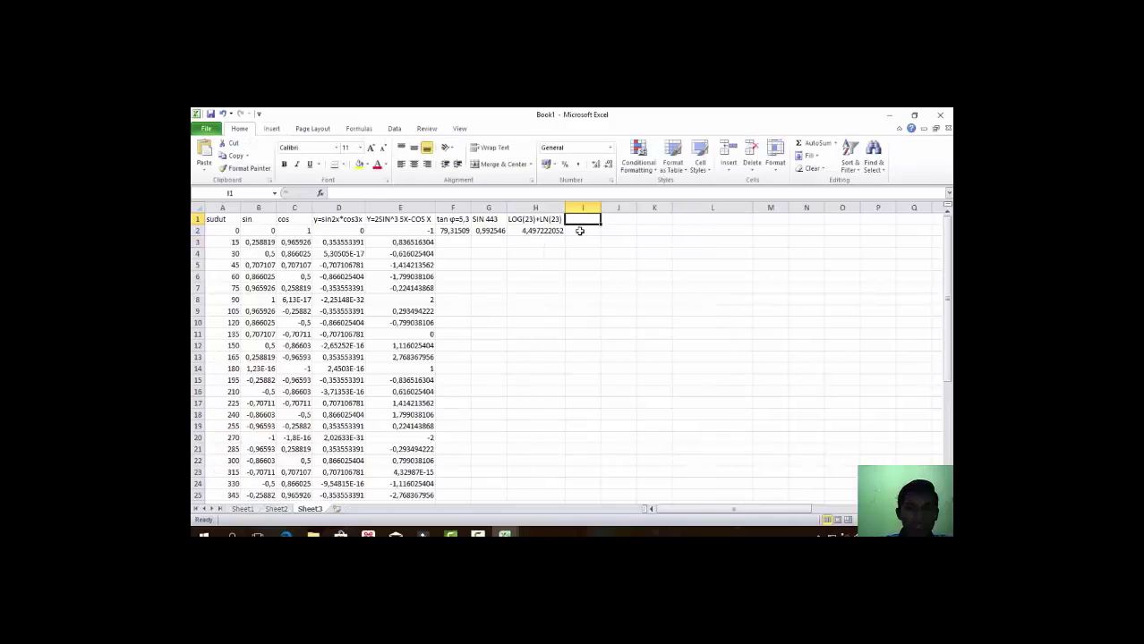
Enter the heading X in I1 with starting values 2 and 1,9 below it.
type("X")
left_click(590, 233)
type("2")
left_click(591, 242)
type("1,9")
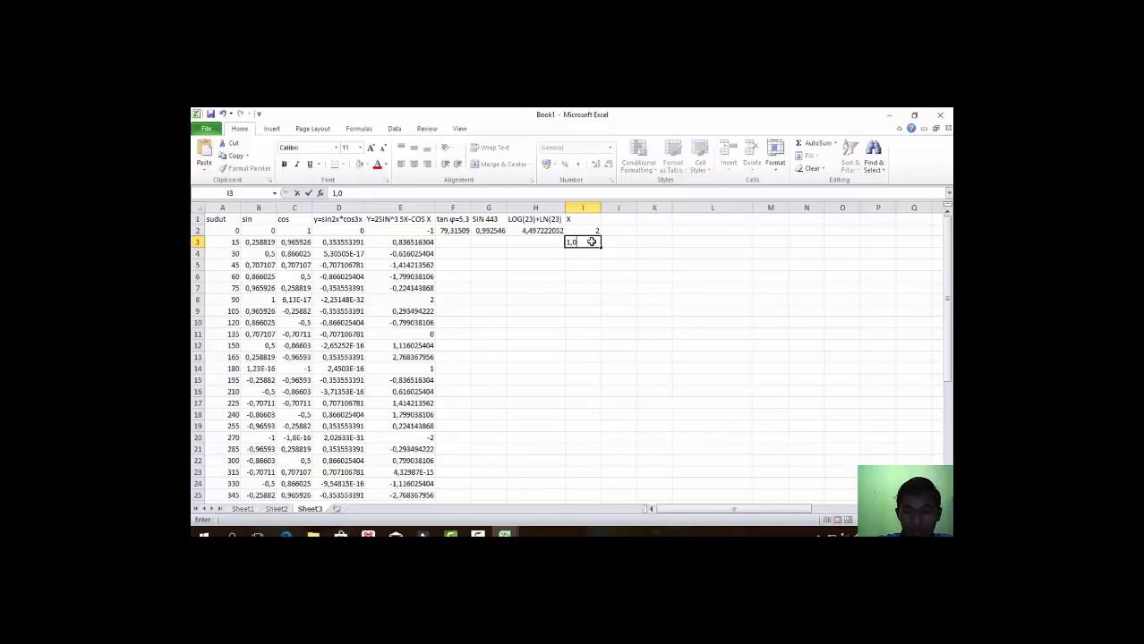
key("Return")
Fill column I down from 2 to -2 in steps of 0,1.
left_click(591, 242)
left_click(594, 232)
mouse_move(595, 232)
left_mouse_down()
mouse_move(610, 510)
mouse_move(602, 476)
left_mouse_up()
left_click(646, 460)
scroll(698, 403, "up", 5)
scroll(681, 340, "up", 1)
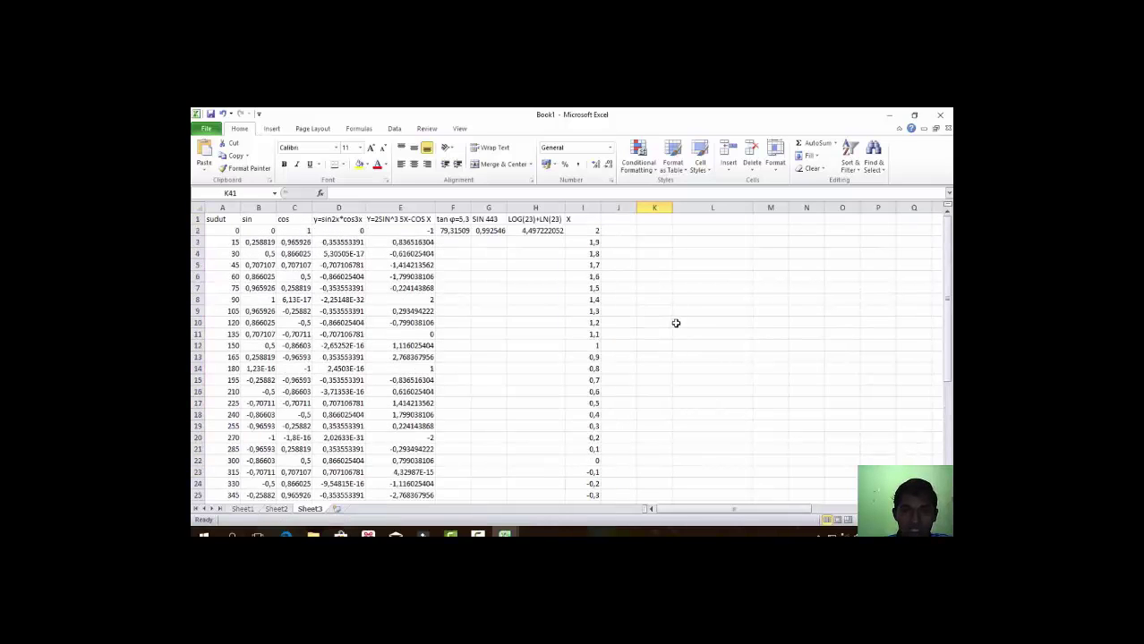
left_click(628, 218)
Head J1 SINH and enter =SINH(I2) in J2, giving 3,62686.
type("SINH")
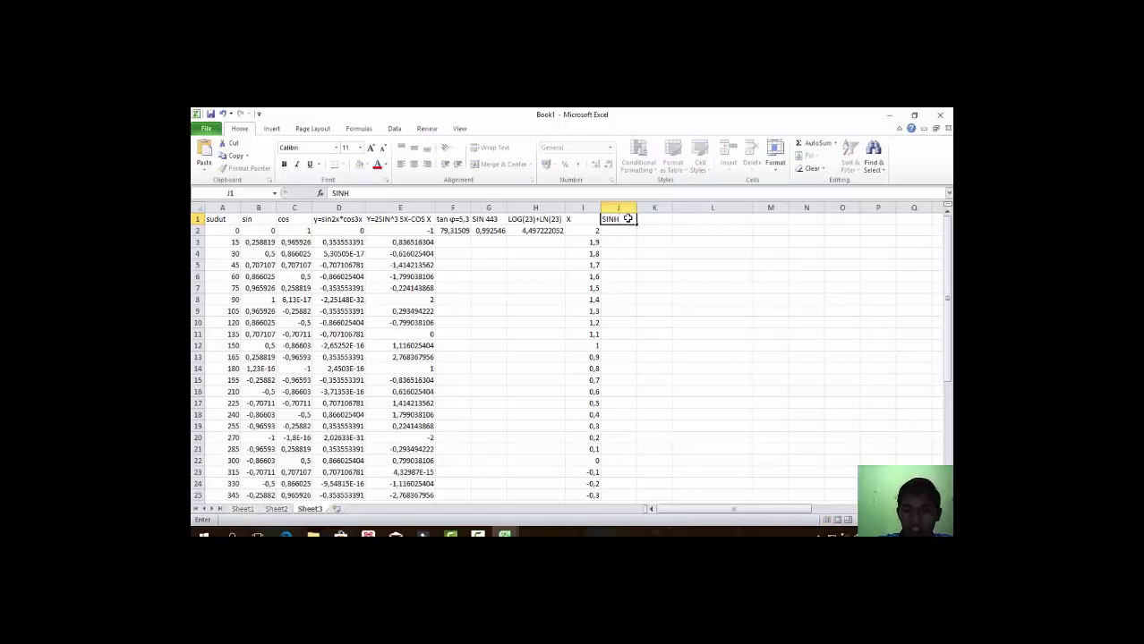
key("Return")
type("=")
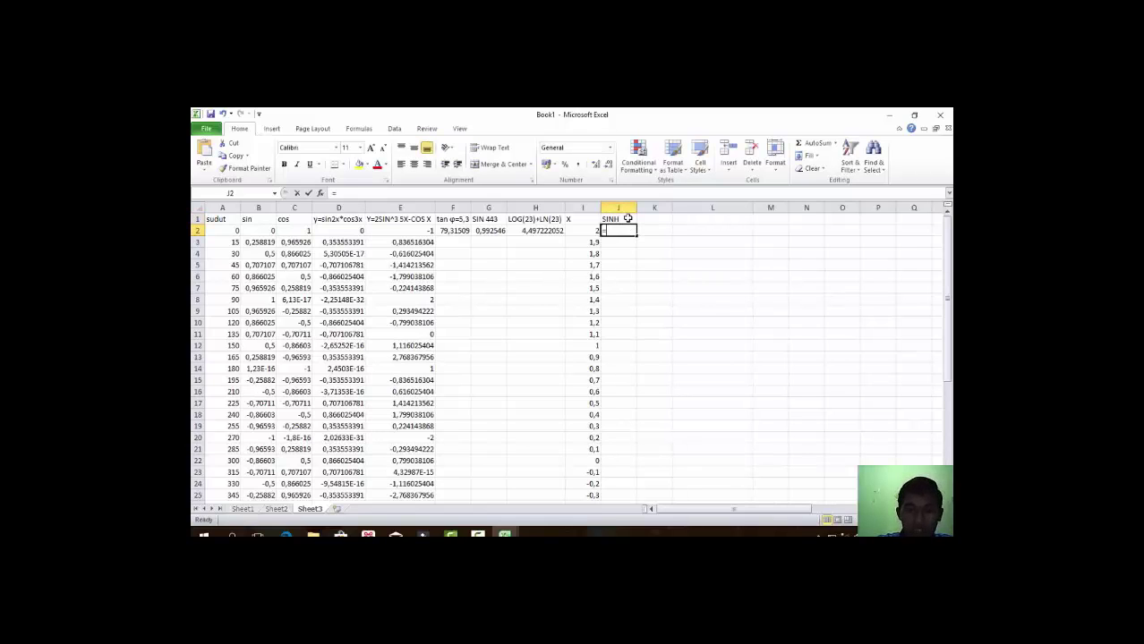
type("SIN")
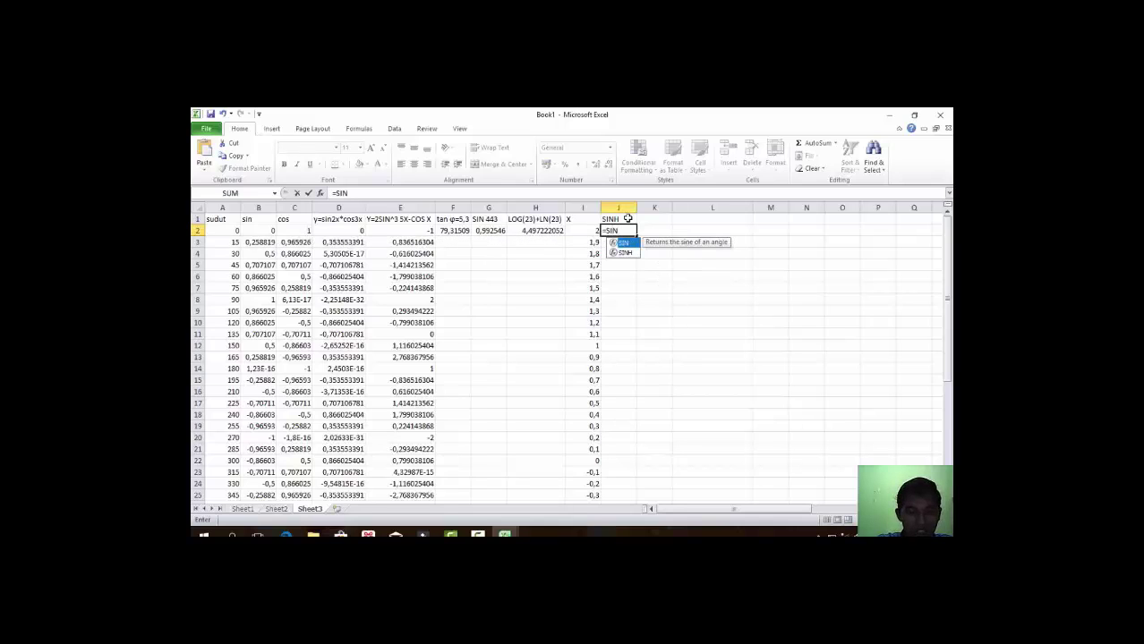
type("H(")
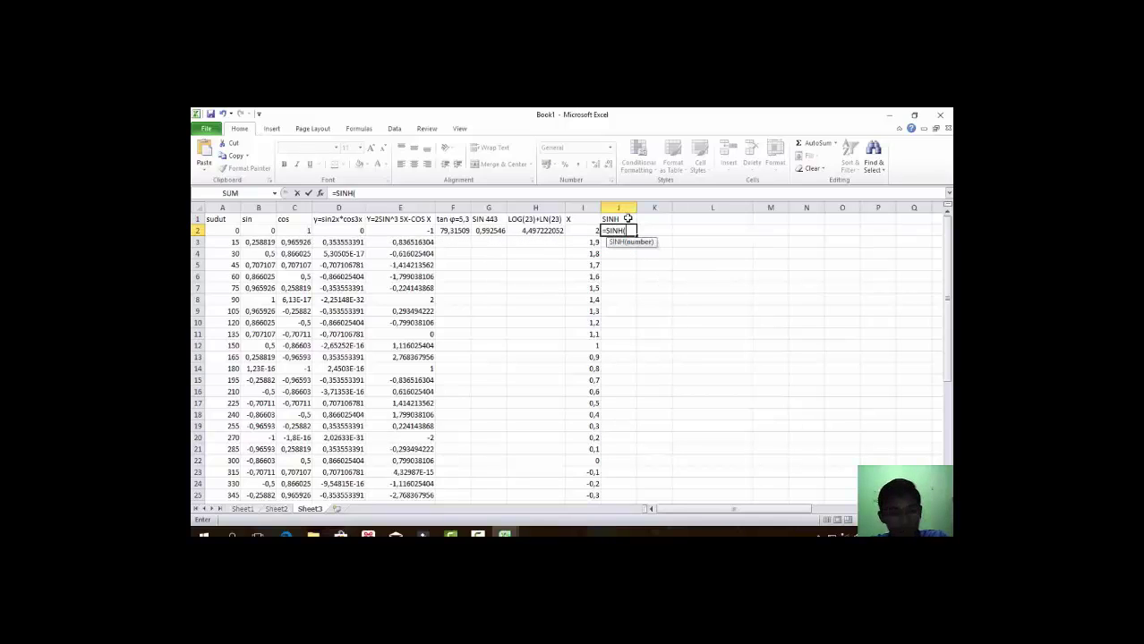
type("I2")
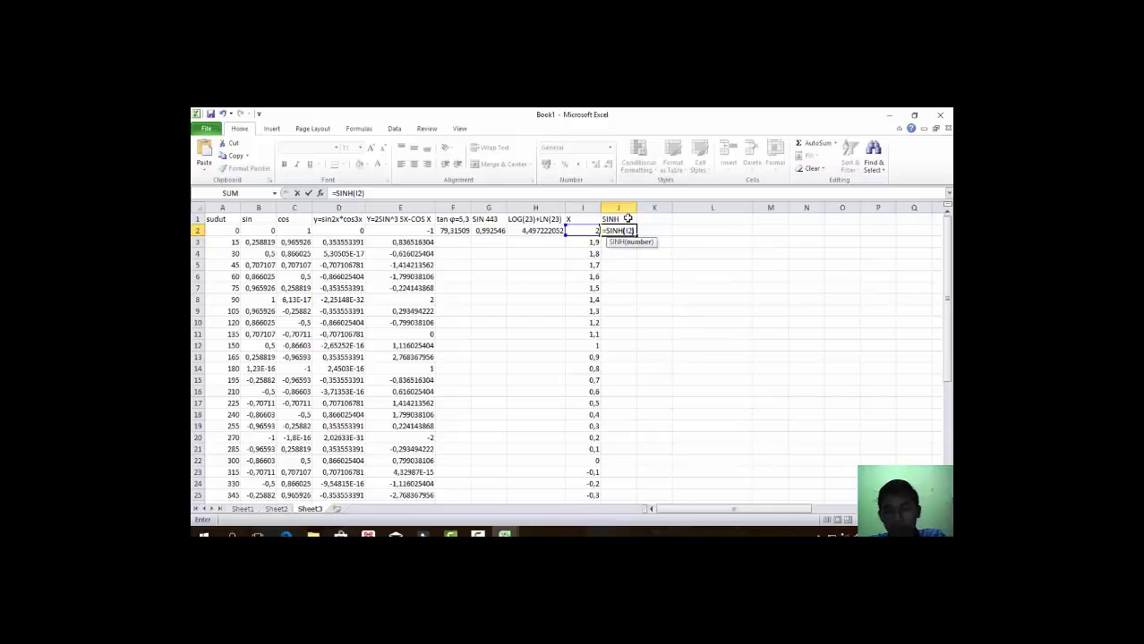
key("ctrl+Return")
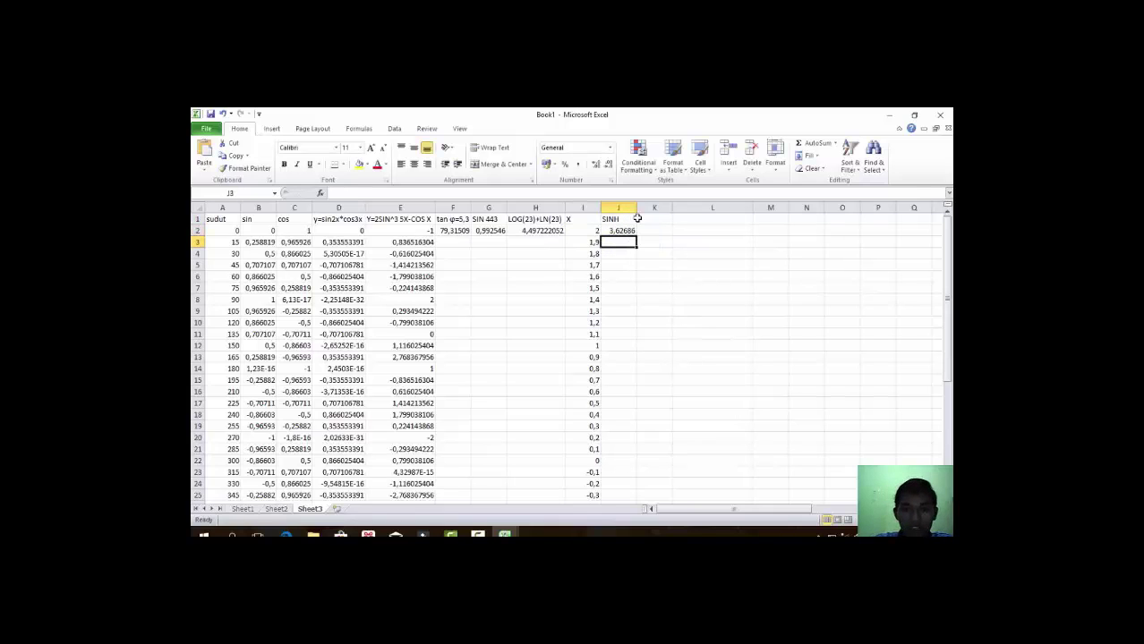
Head K1 COSH and enter =COSH(I2) in K2, giving 3,762196.
left_click(655, 223)
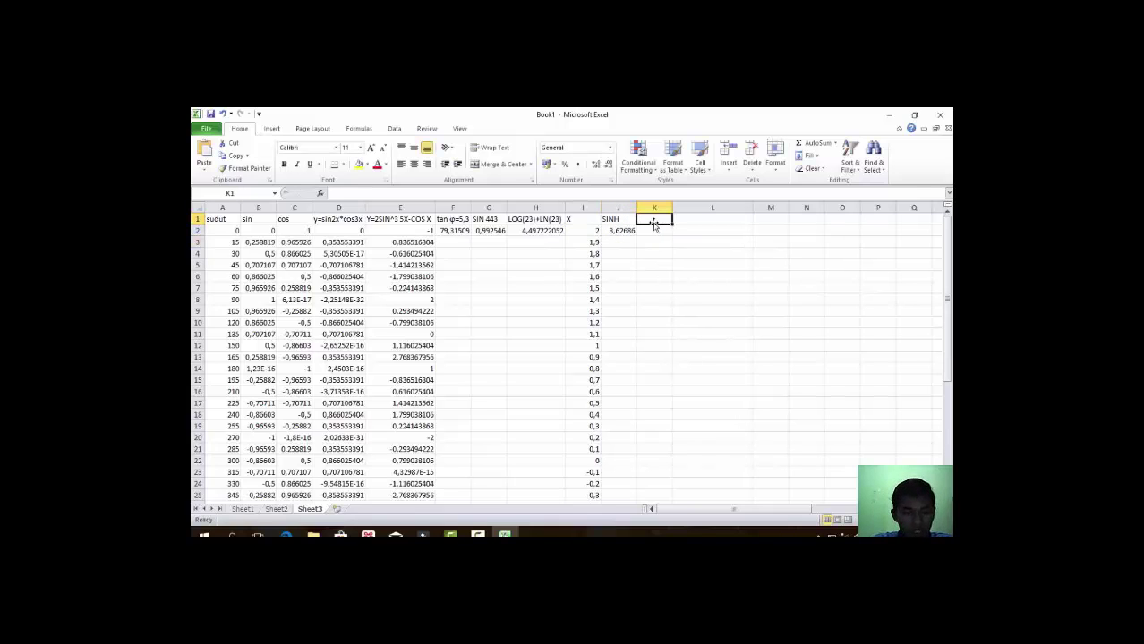
type("COSH")
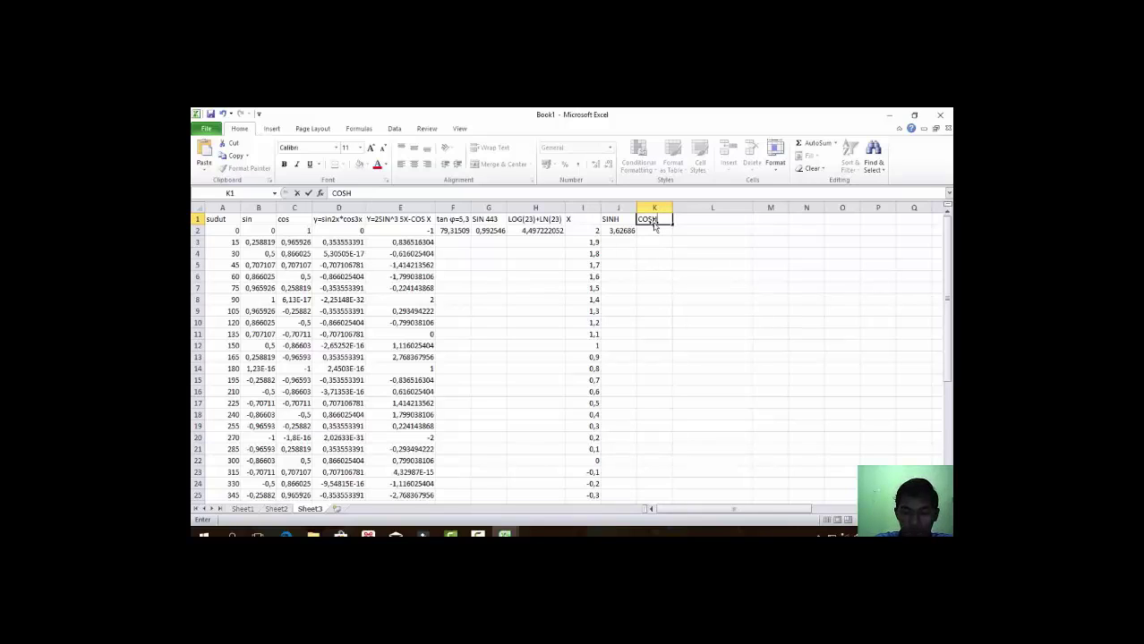
key("Return")
type("=cosh(I2=")
type("CO")
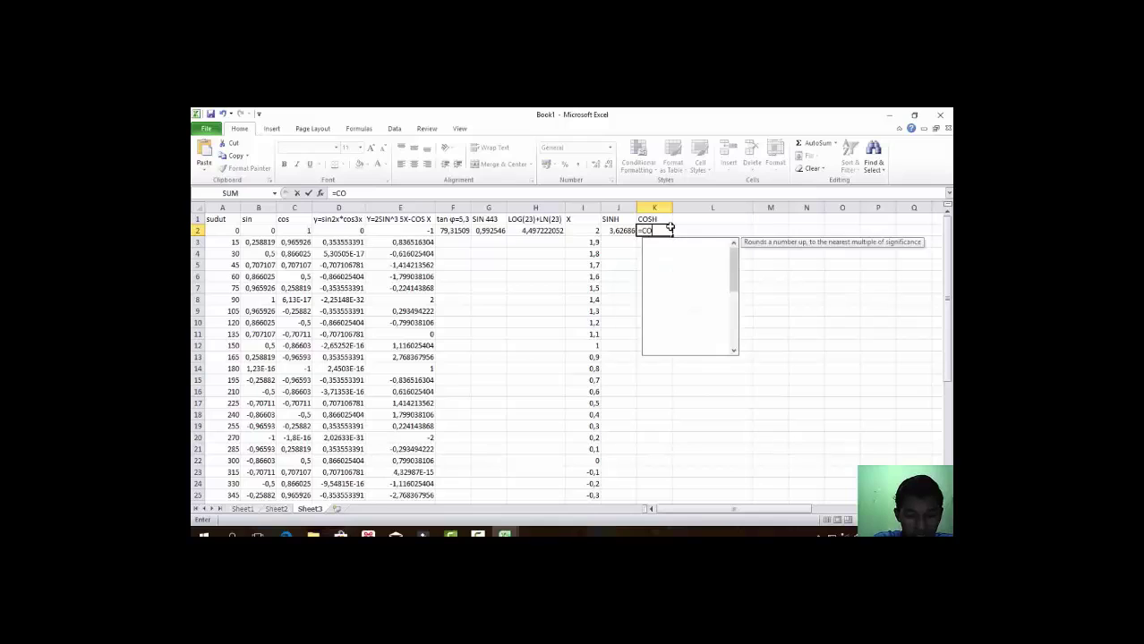
type("SH")
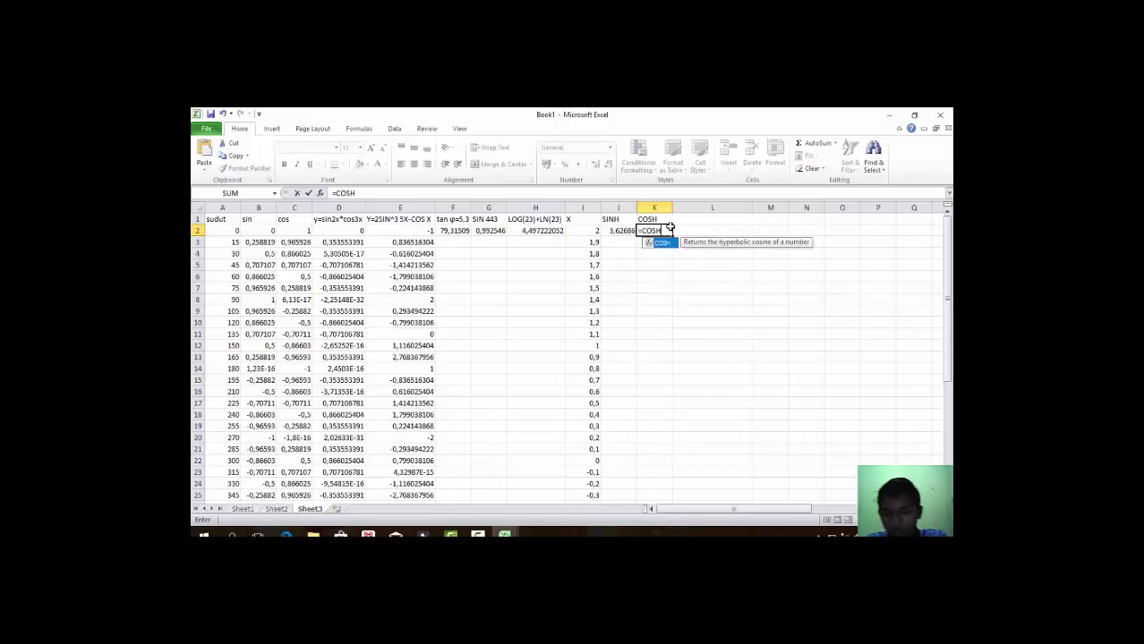
type("(I")
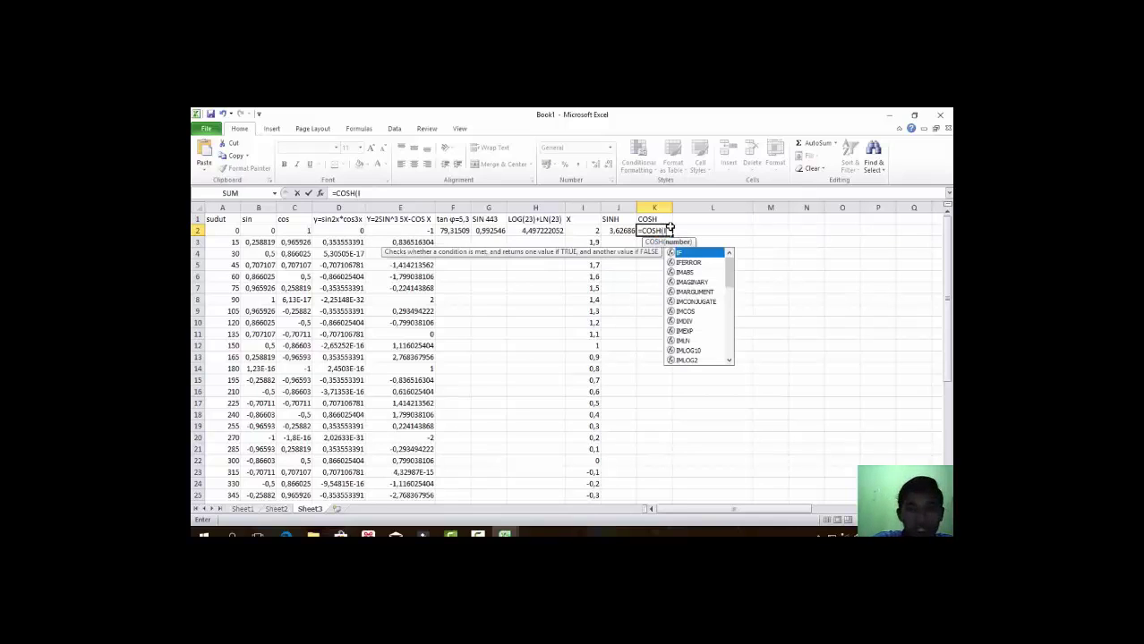
type("2")
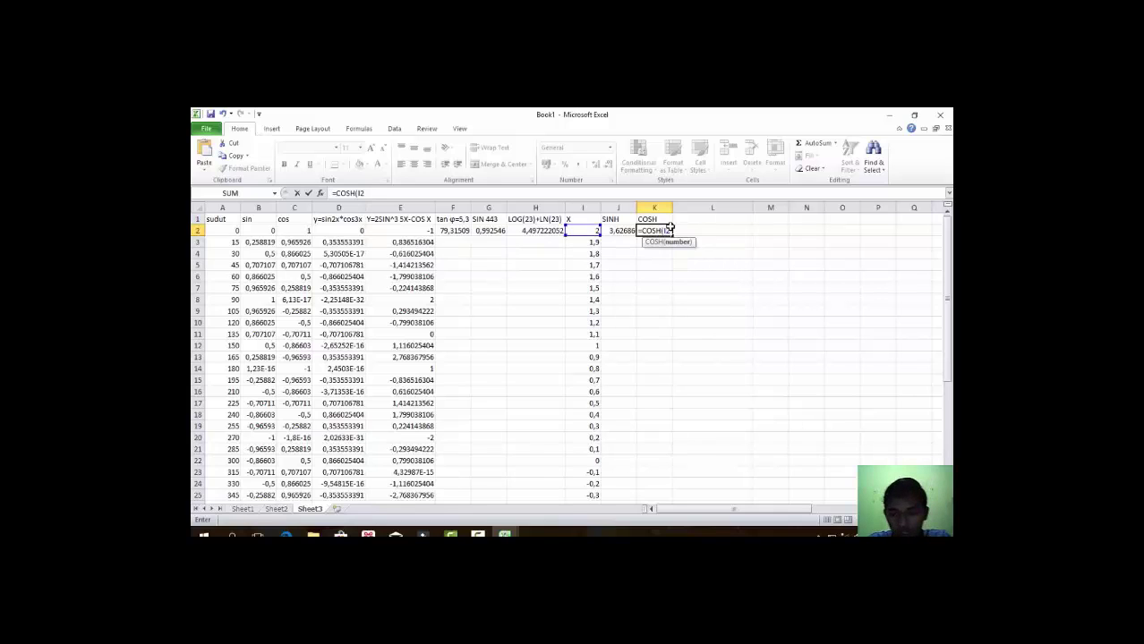
key("Return")
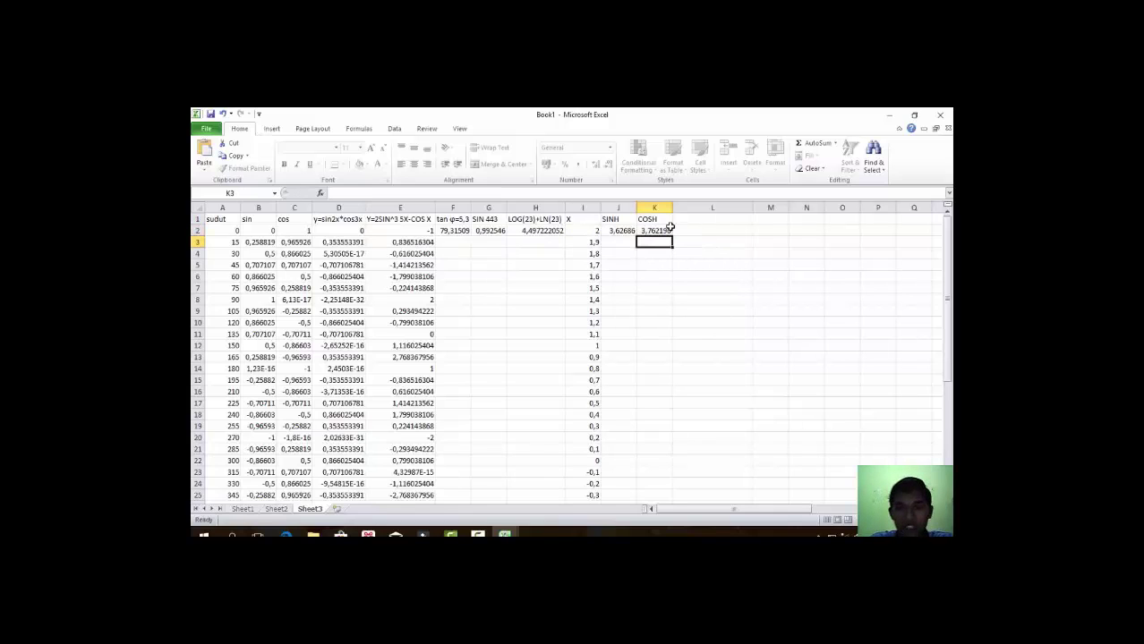
Copy the J2:K2 SINH and COSH formulas down to row 42.
left_click(627, 231)
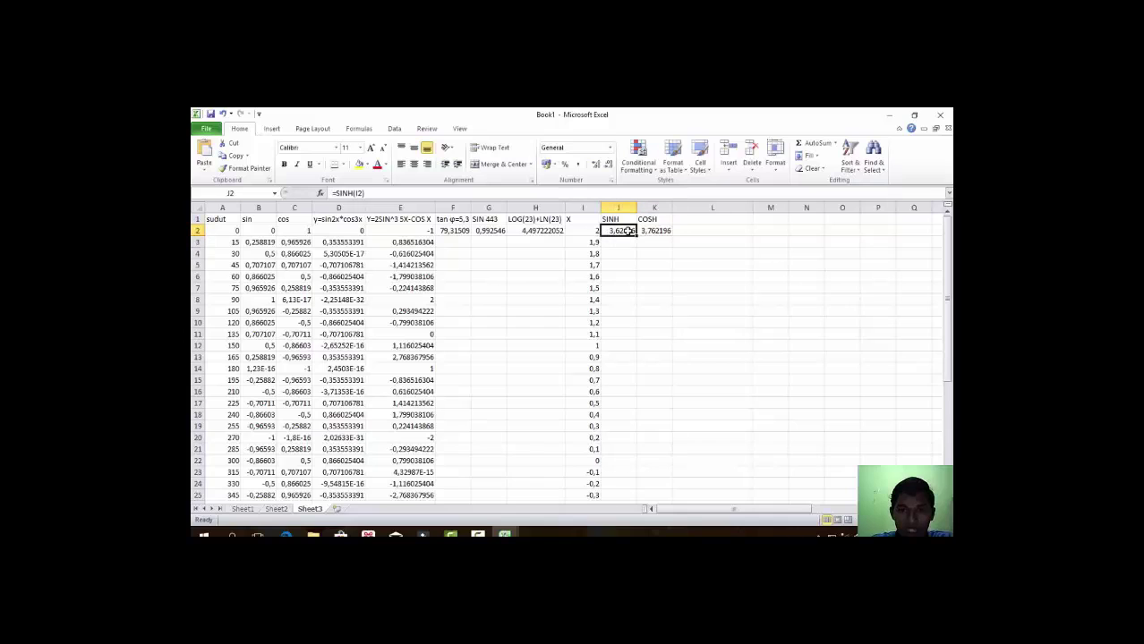
left_click_drag(637, 236, 664, 235)
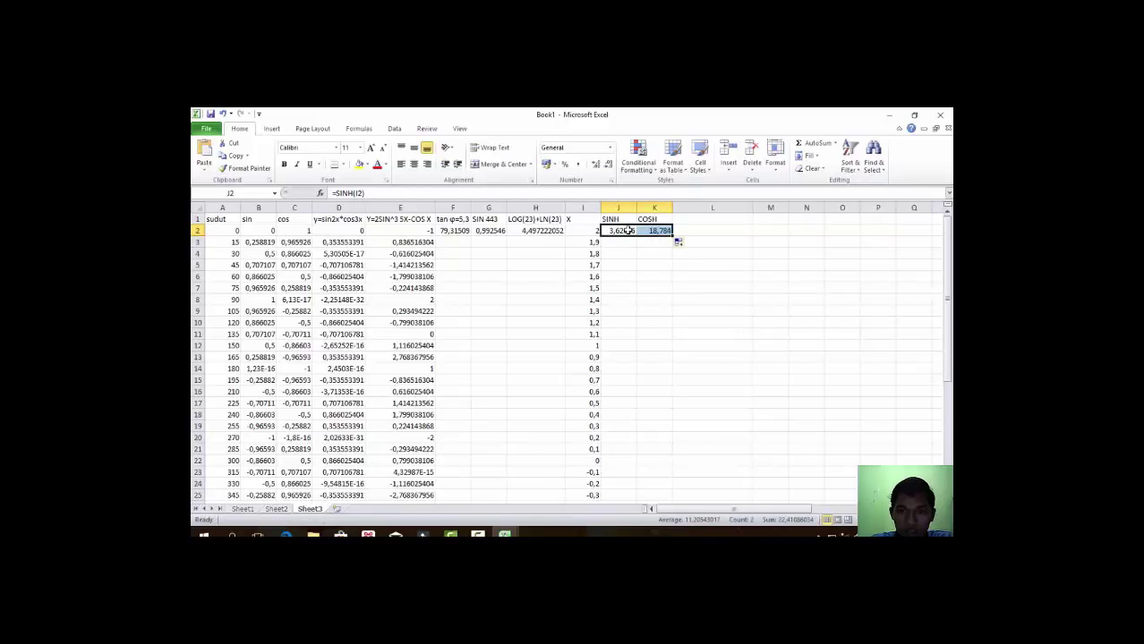
key("ctrl+z")
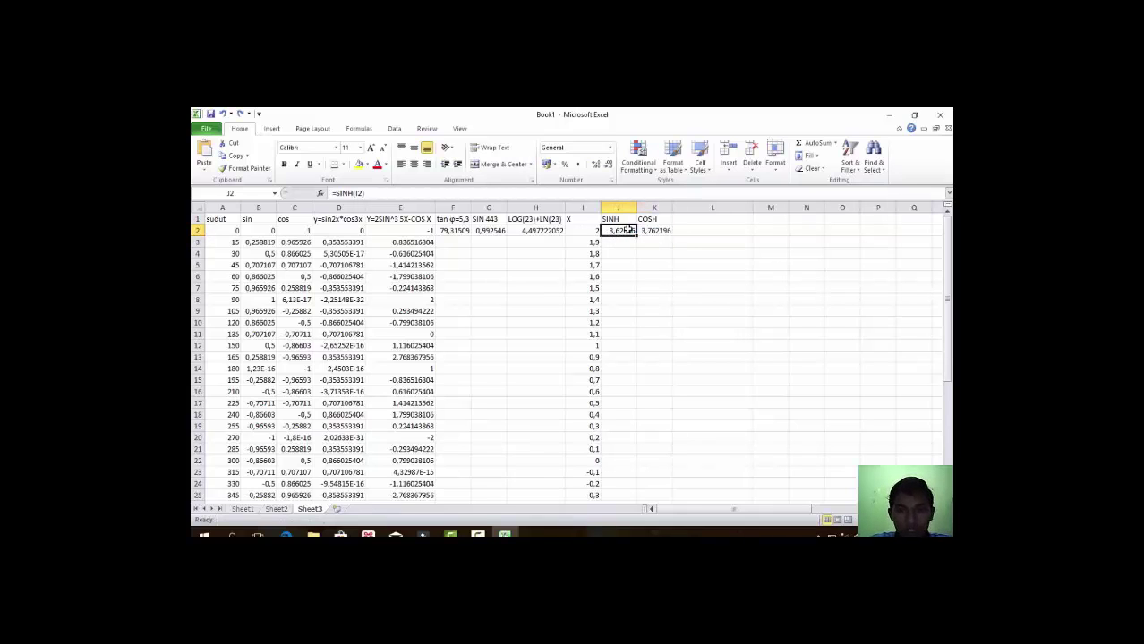
mouse_move(628, 232)
left_mouse_down()
mouse_move(658, 234)
mouse_move(658, 509)
mouse_move(657, 479)
left_mouse_up()
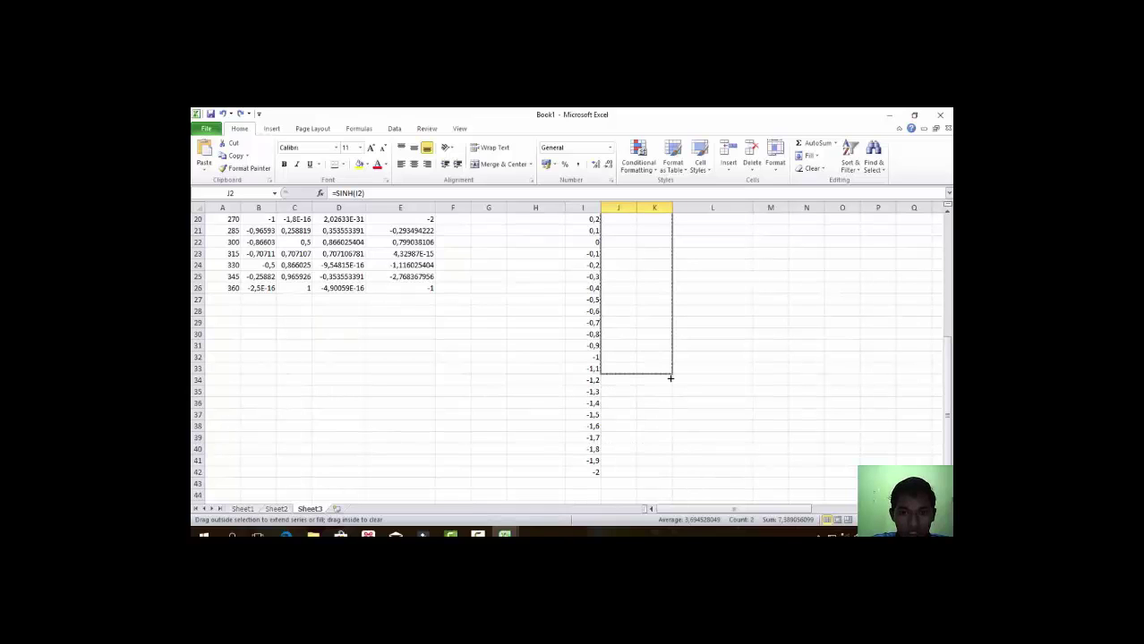
left_click_drag(657, 479, 671, 475)
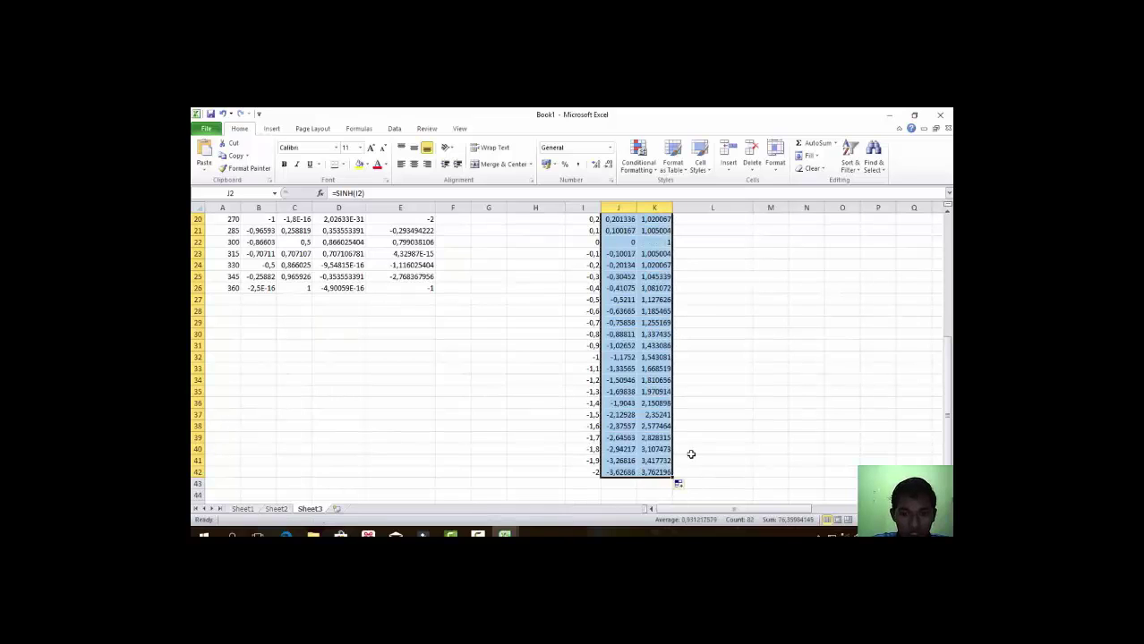
left_click(693, 450)
scroll(700, 376, "up", 2)
scroll(700, 376, "up", 2)
scroll(700, 376, "up", 3)
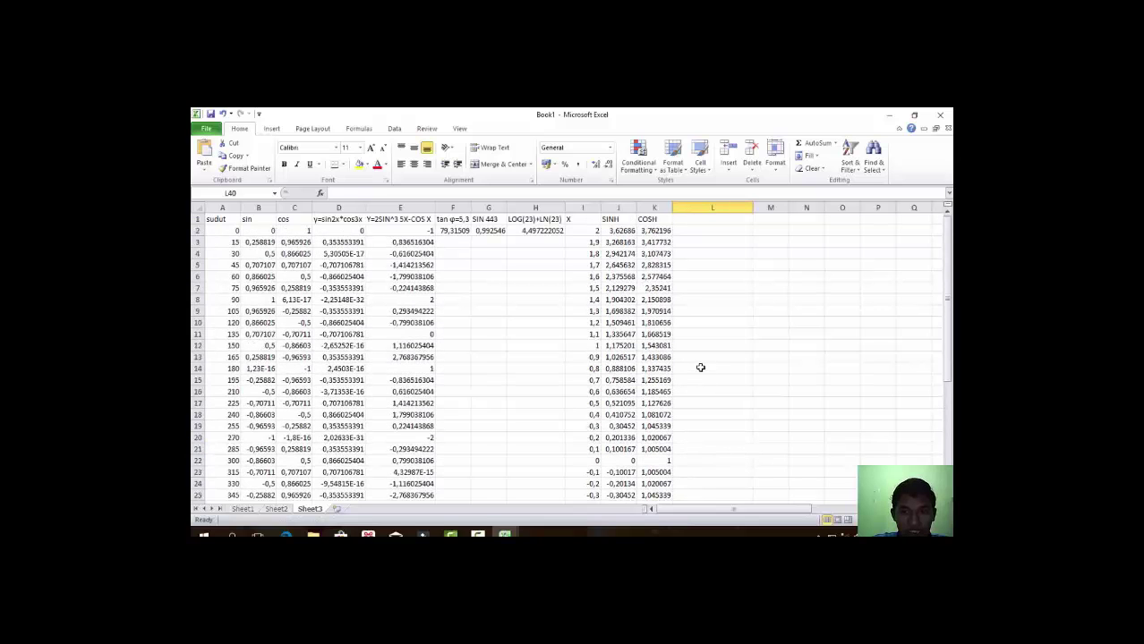
left_click(702, 219)
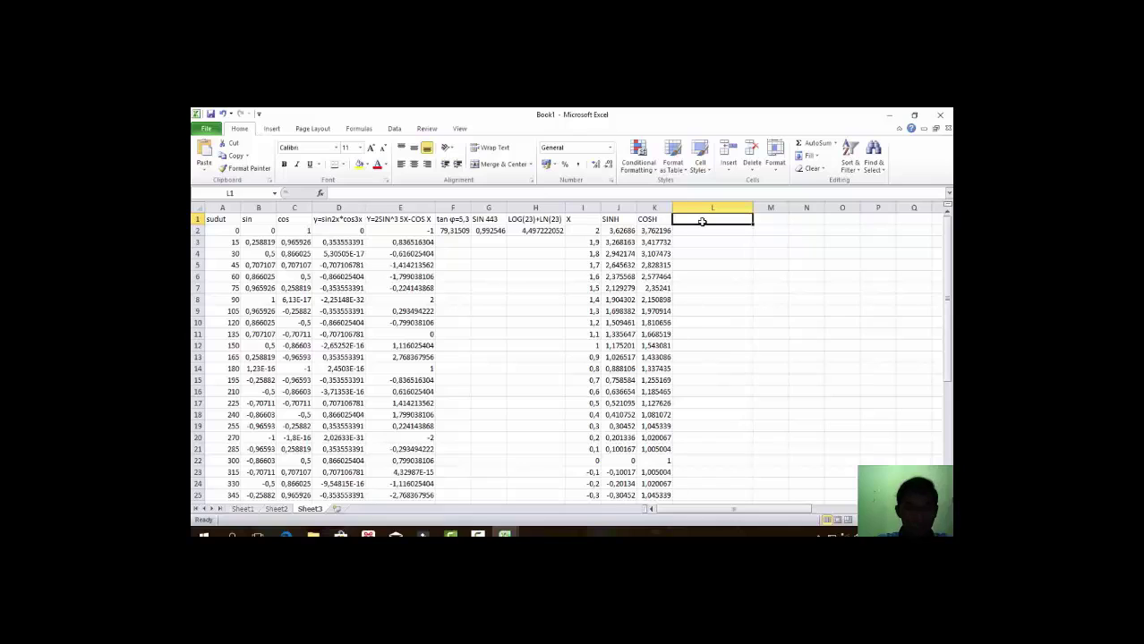
Enter the header Y=SINH^2.3X+3 COSH 2X in L1.
type("Y=")
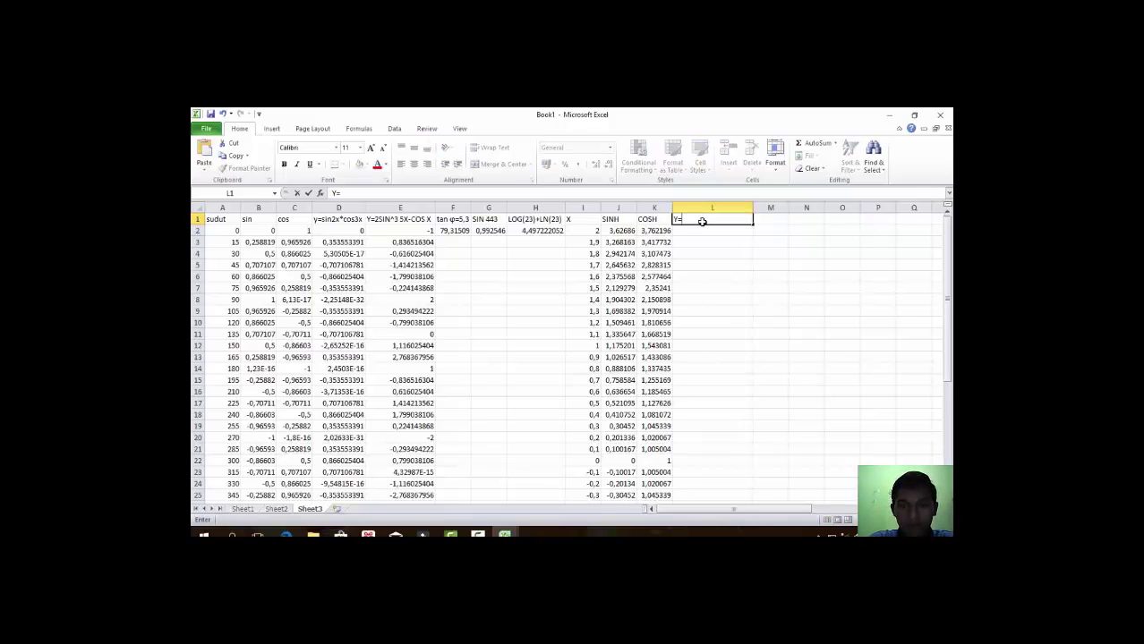
type("SINH")
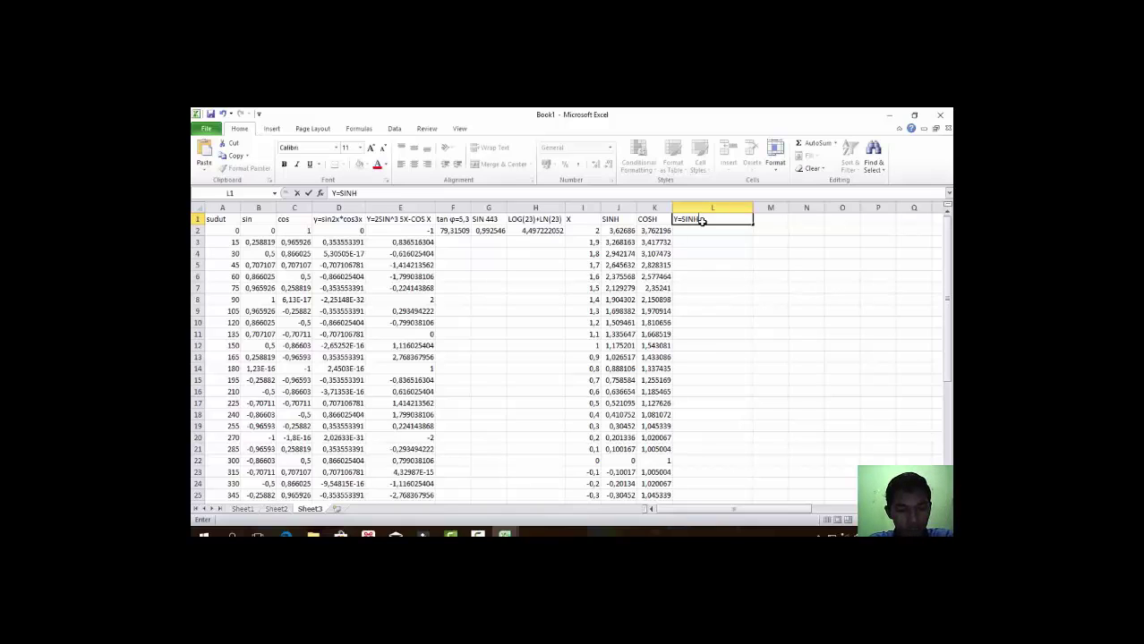
type("^2.3X+")
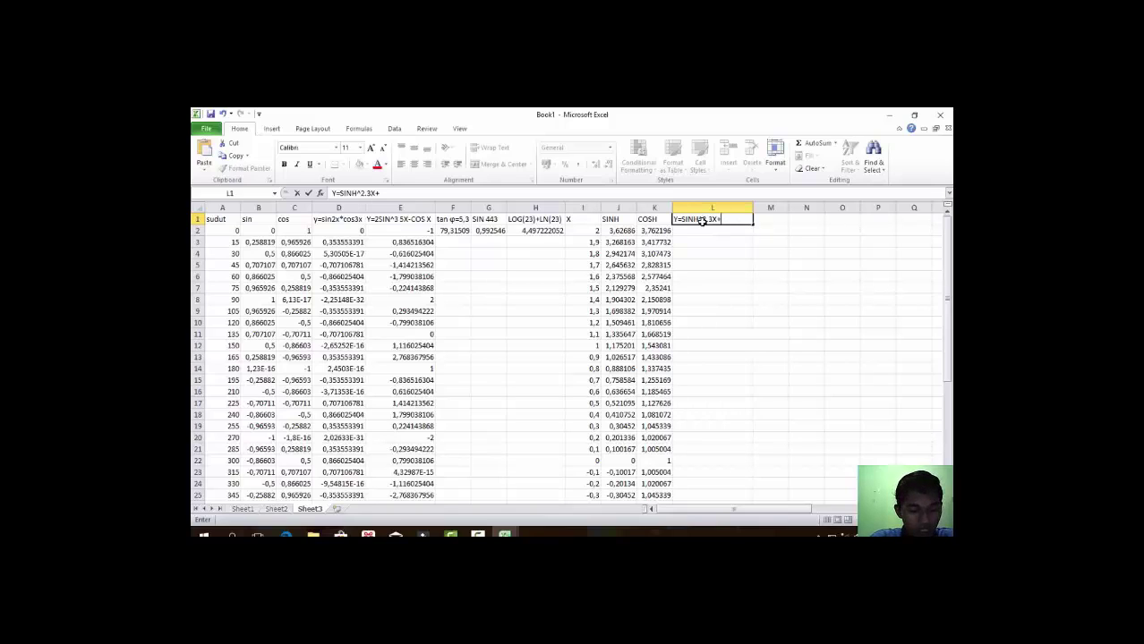
type("3 COSH 2")
type("X")
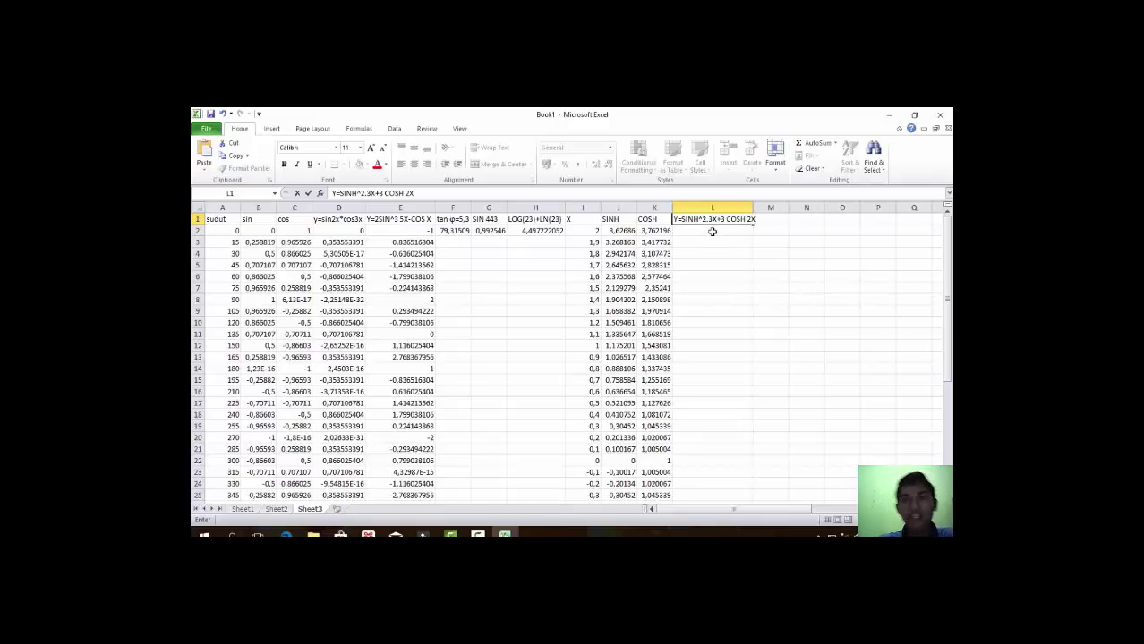
key("Return")
left_click(713, 219)
Enter =SINH(3*I2)^2+3*COSH(2*I2) in L2, accepting Excel's correction of the missing multiplication sign.
left_click(712, 231)
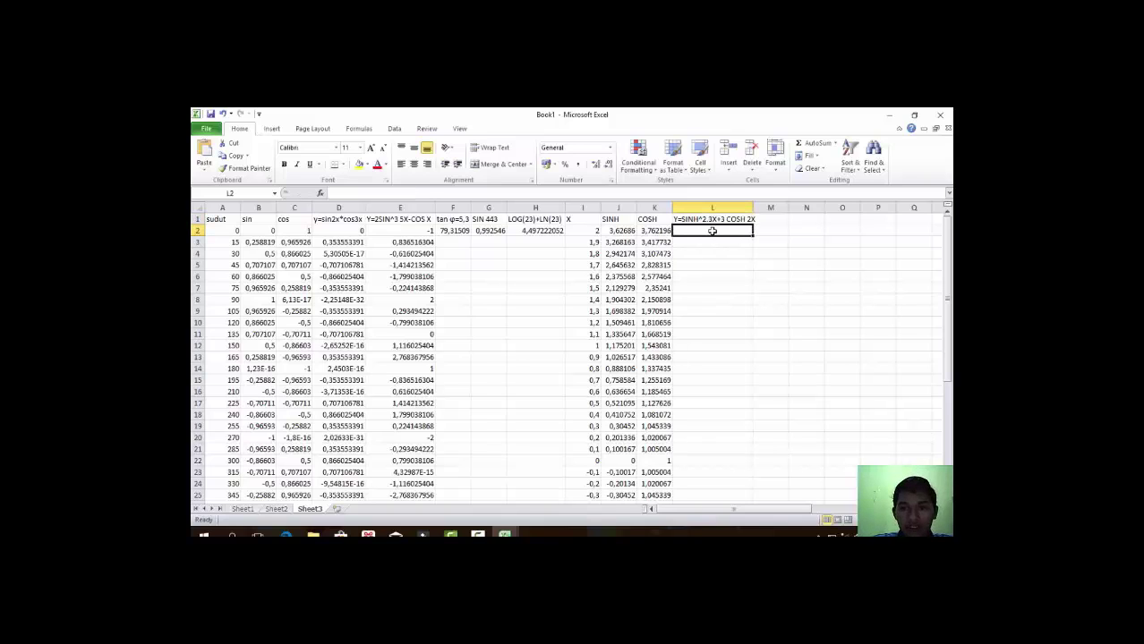
type("=")
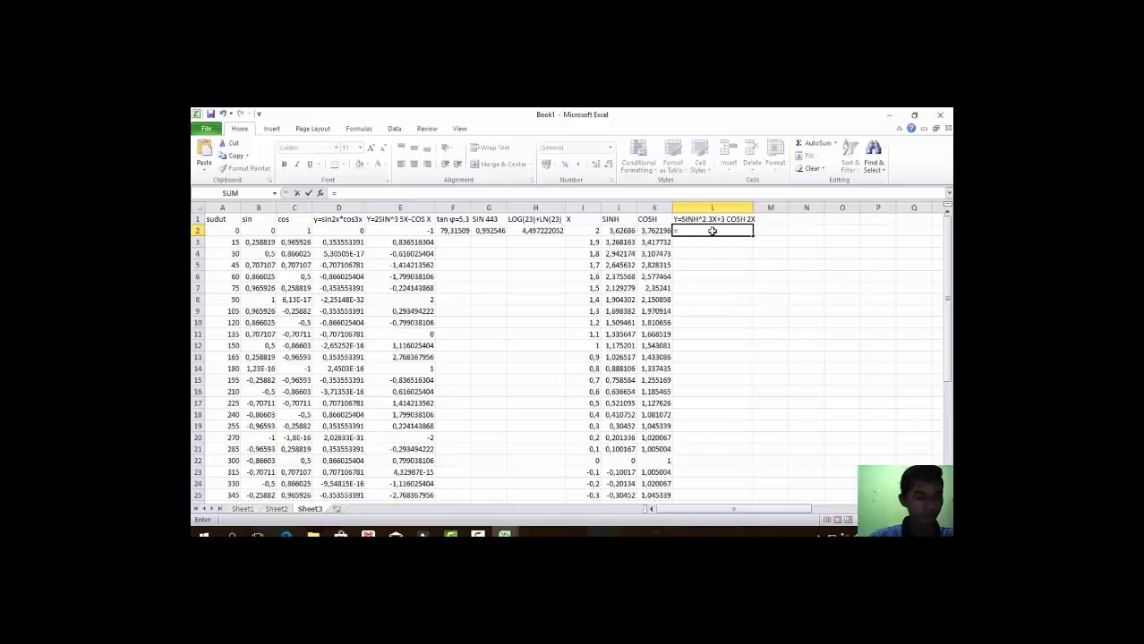
type("SIN")
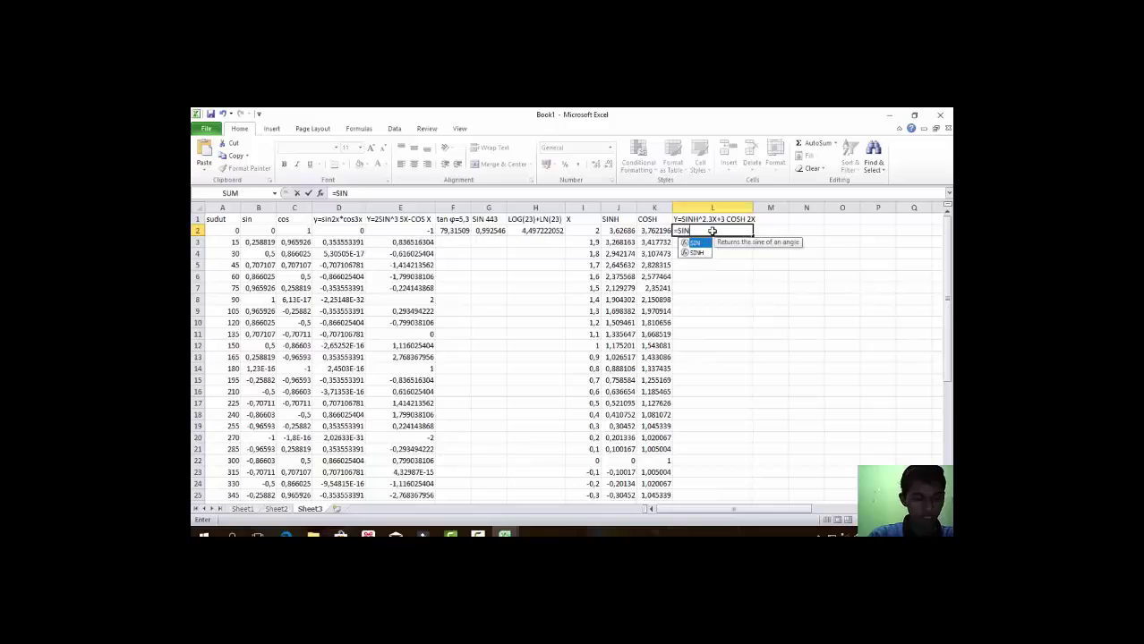
type("H(3*")
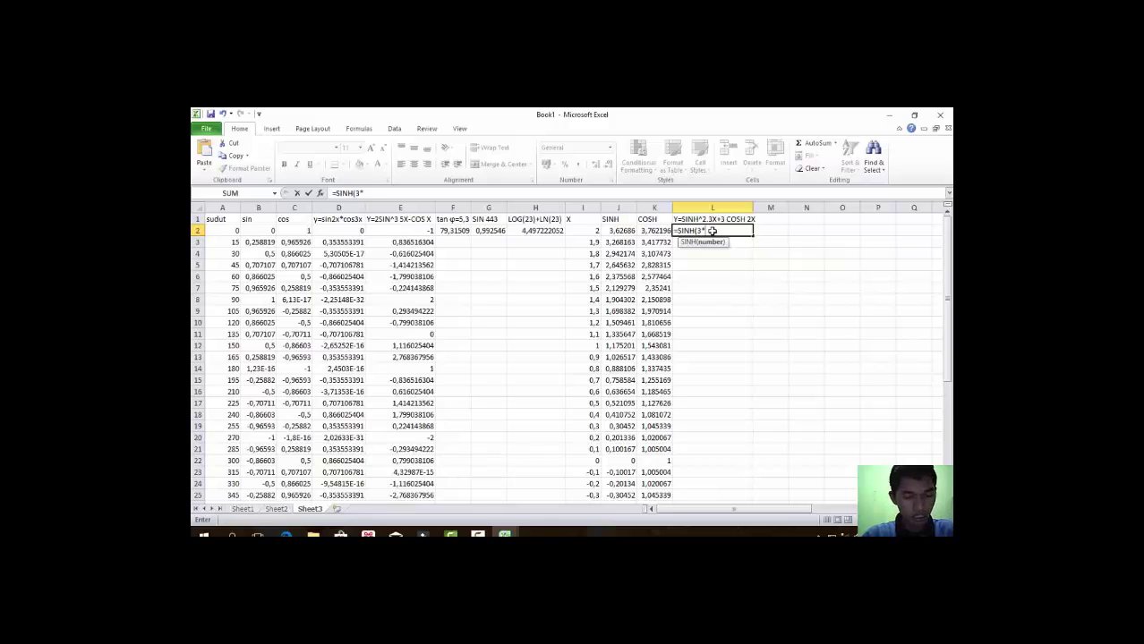
type("I")
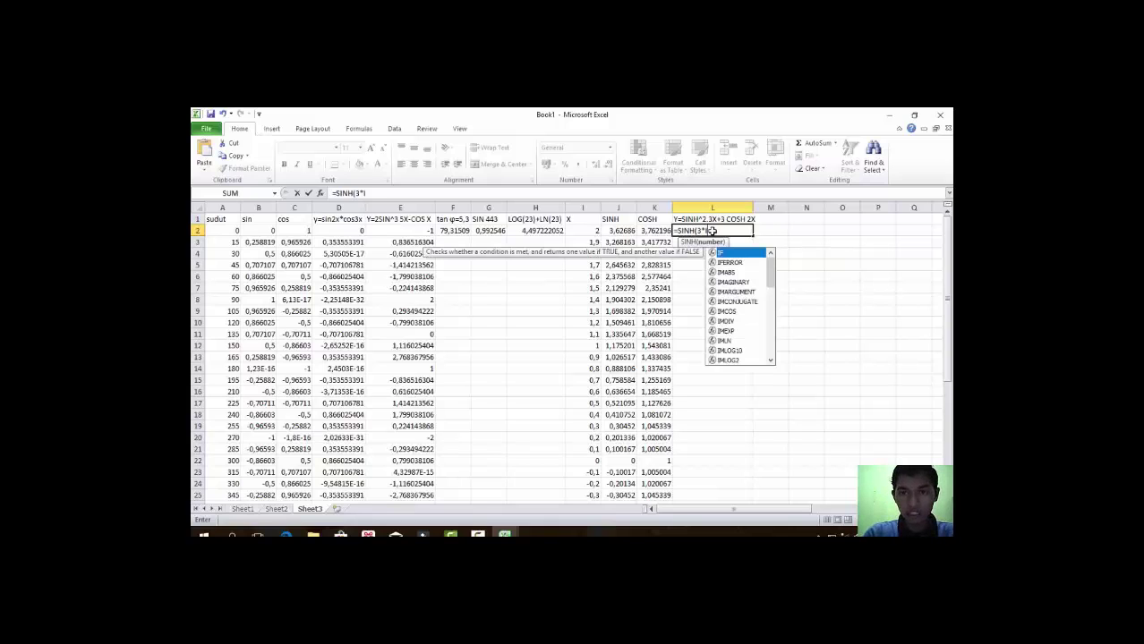
type("2")
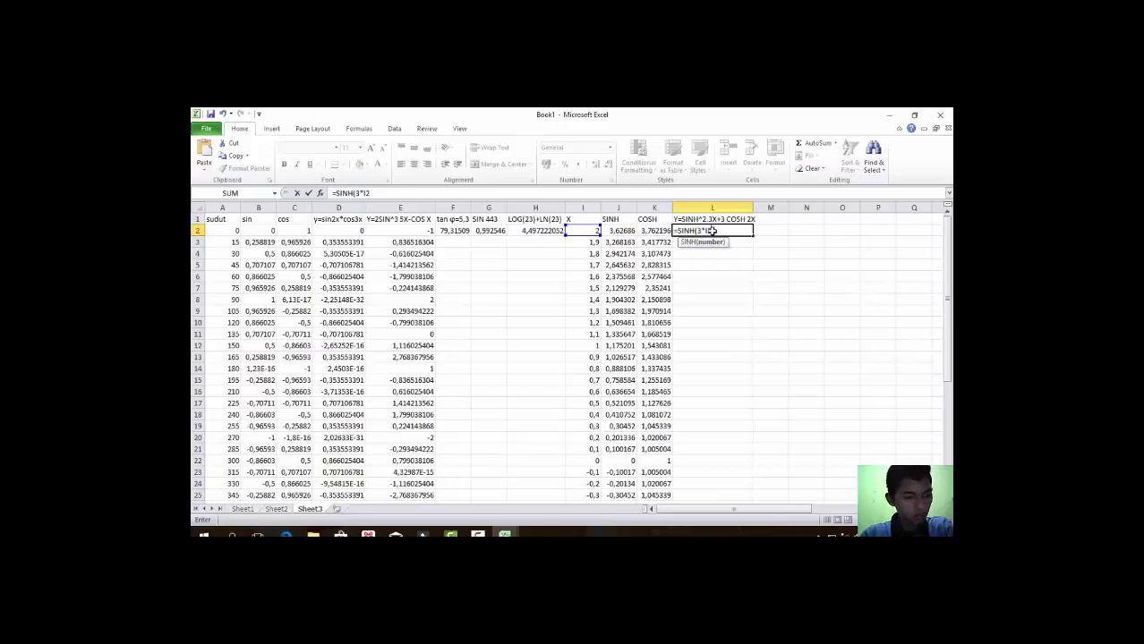
type(")^")
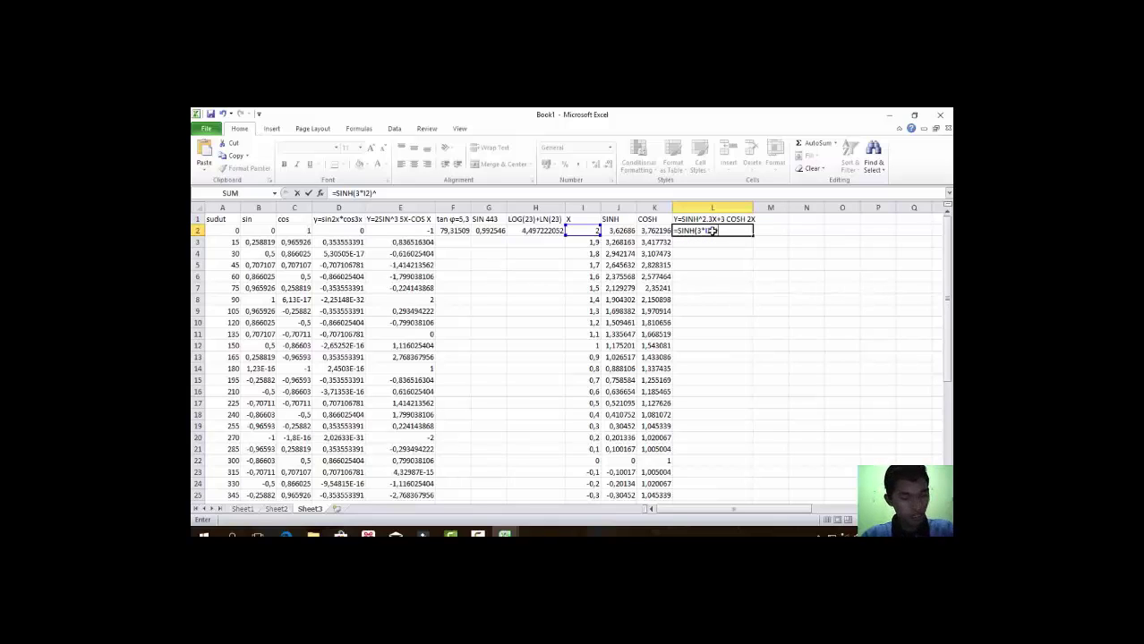
type("2+3")
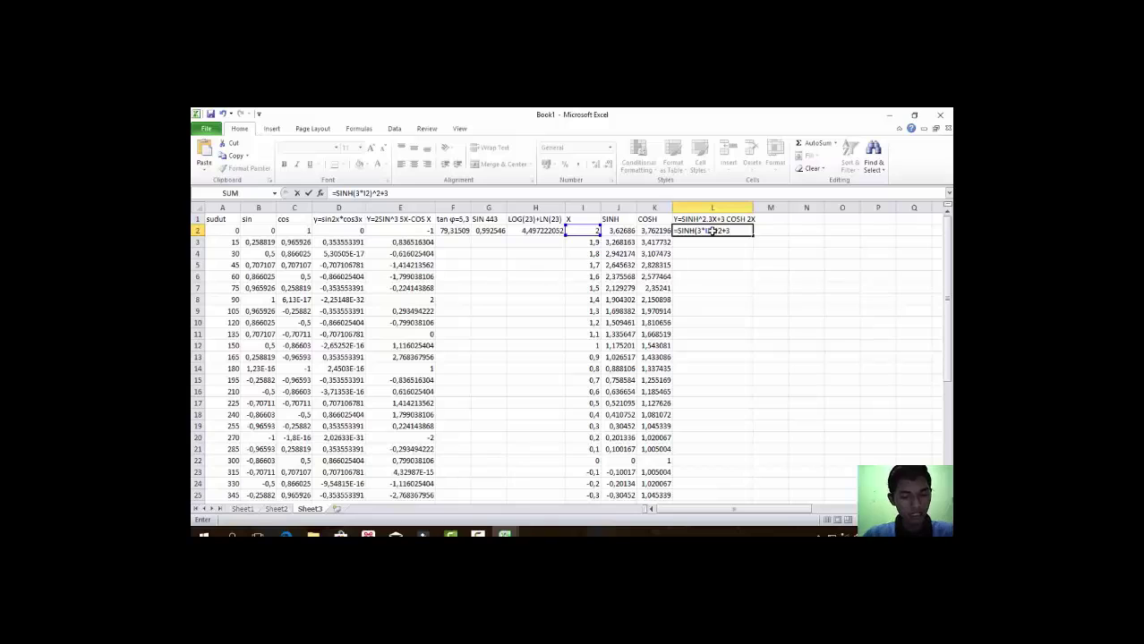
type("CO")
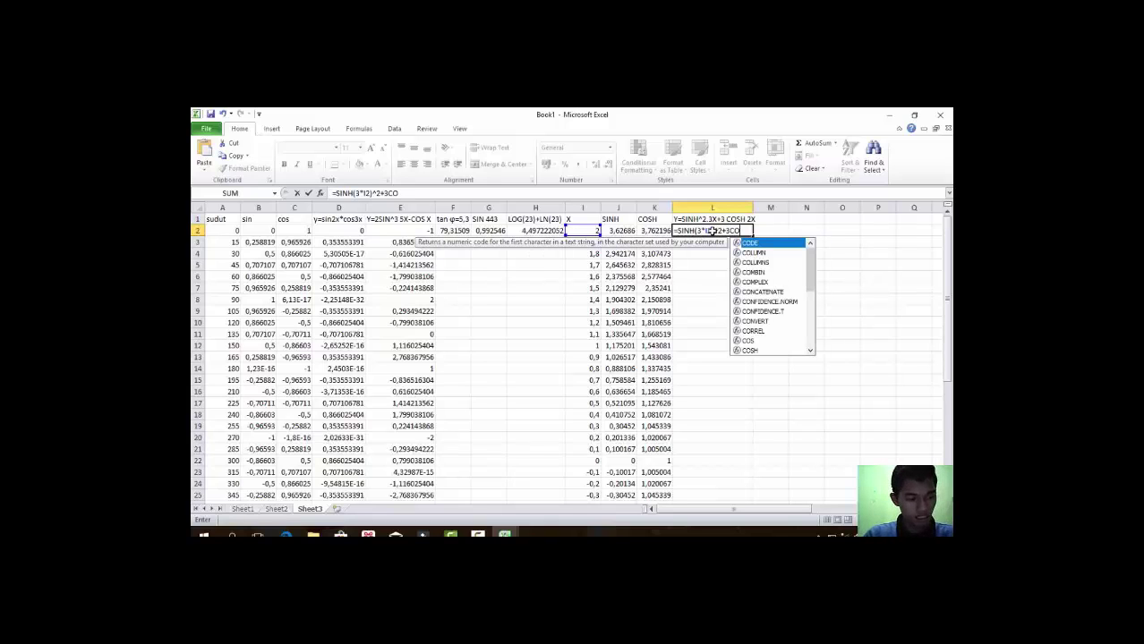
type("SH")
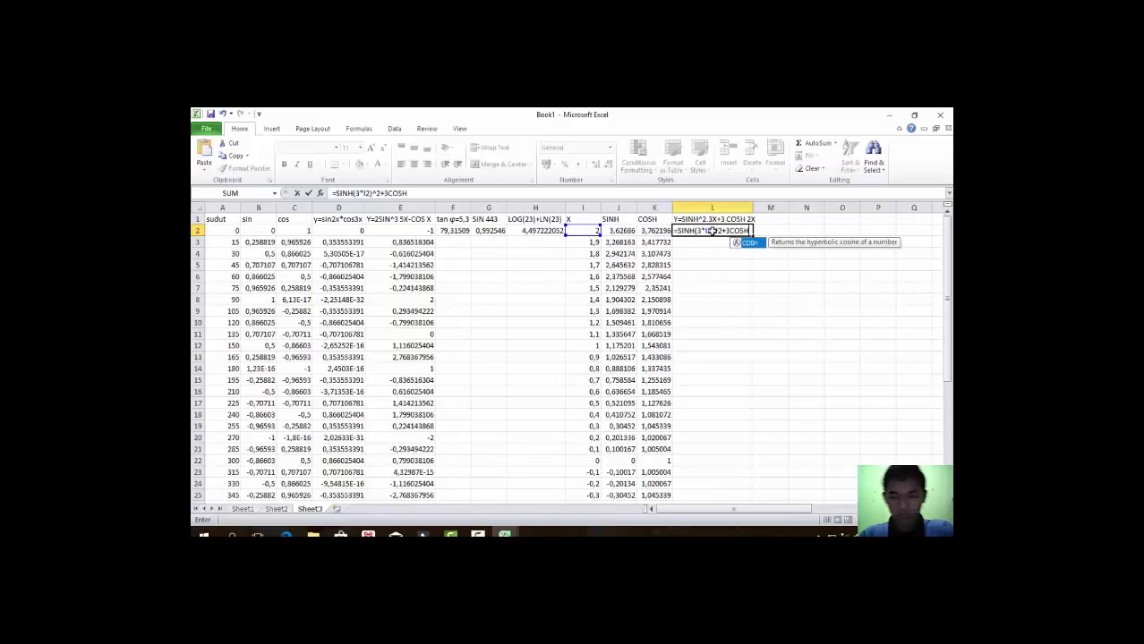
type("(2*")
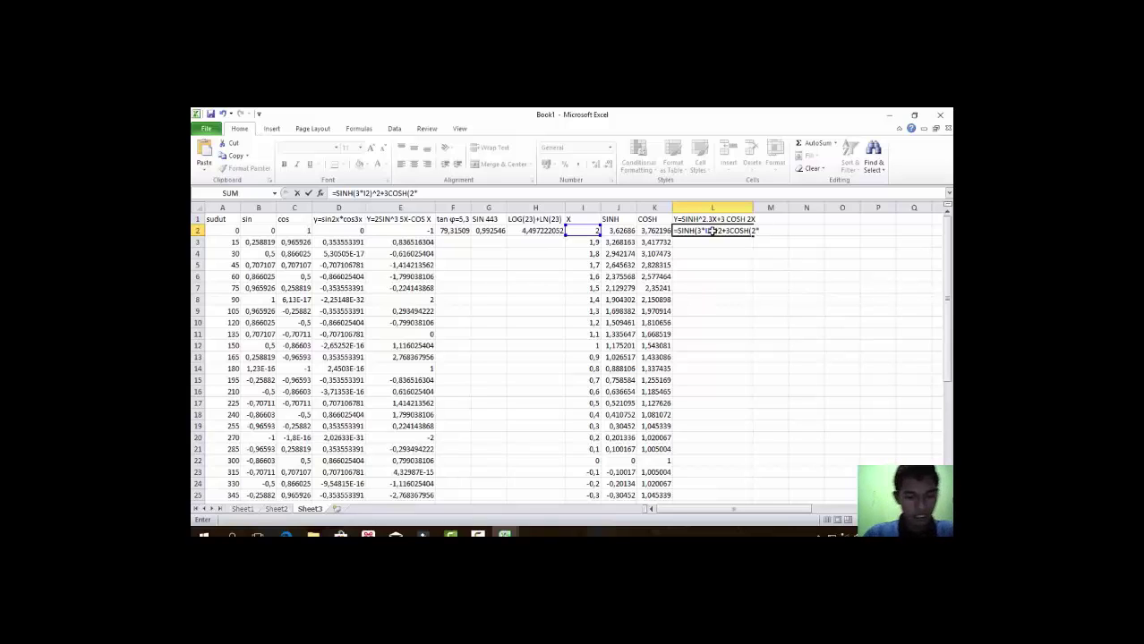
type("I2)")
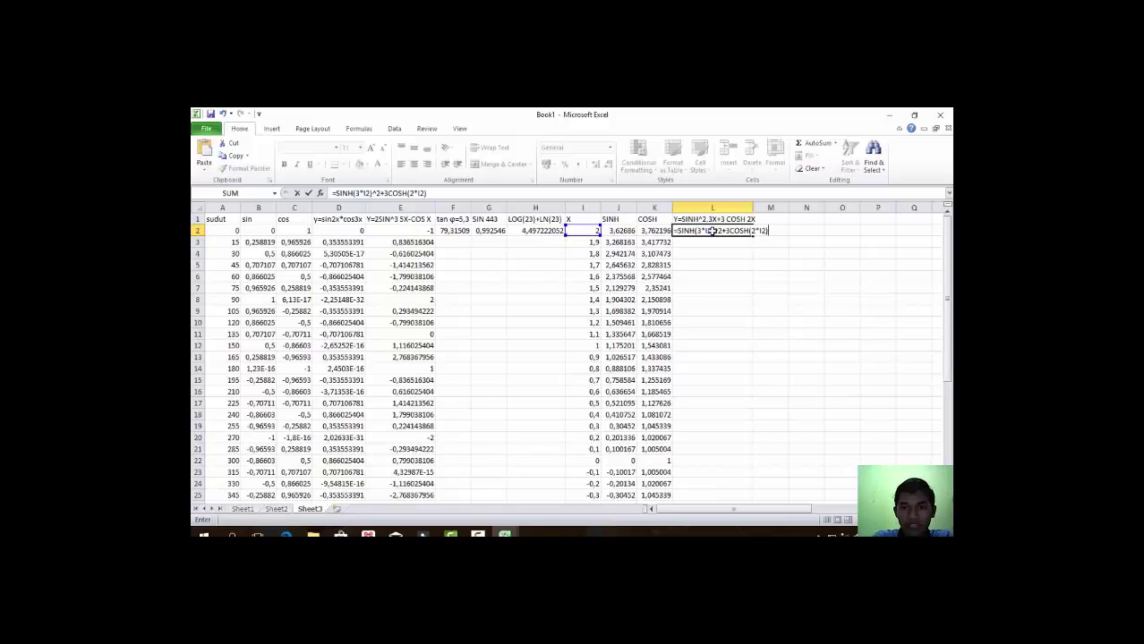
key("Return")
key("Return")
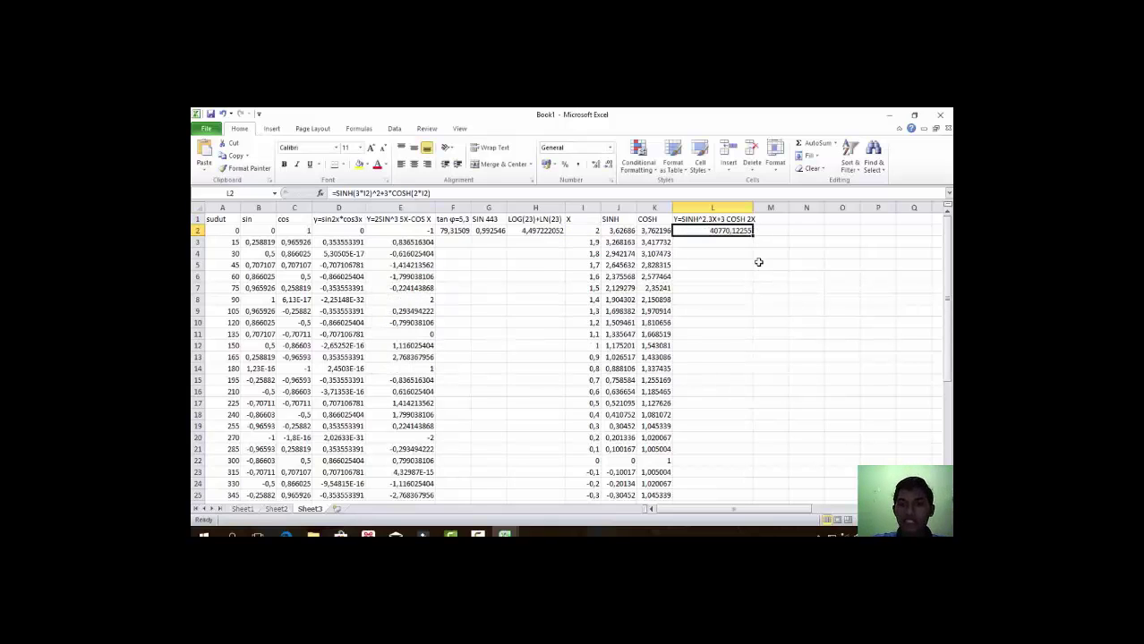
Fill the L2 formula down through L42, then deselect by clicking an empty cell.
left_click_drag(754, 238, 754, 521)
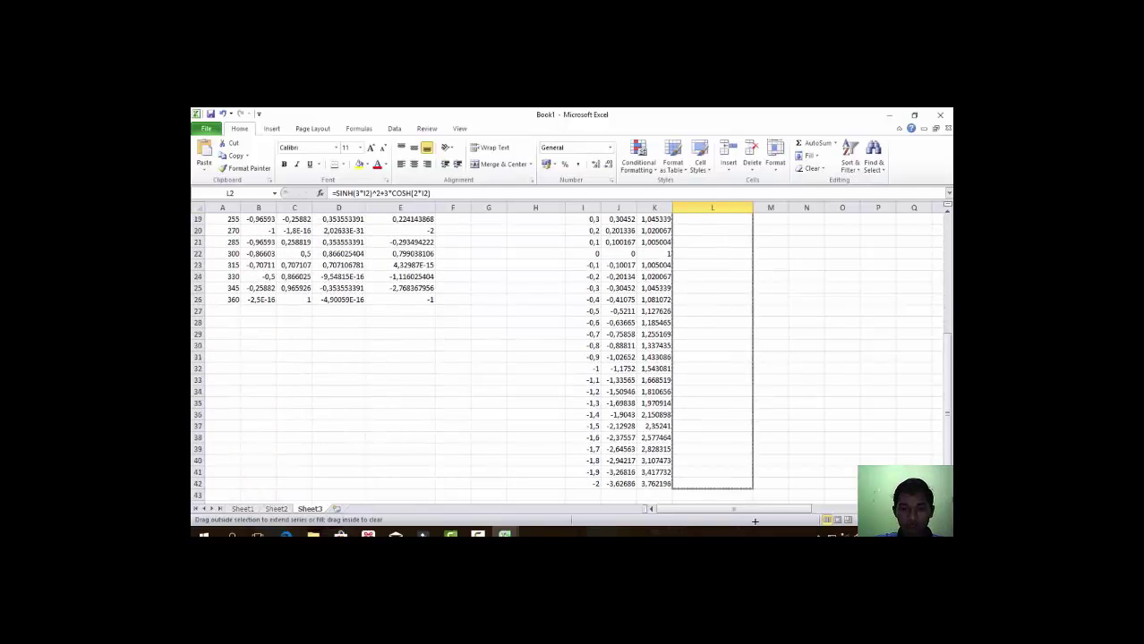
left_click_drag(755, 521, 755, 488)
left_click(742, 439)
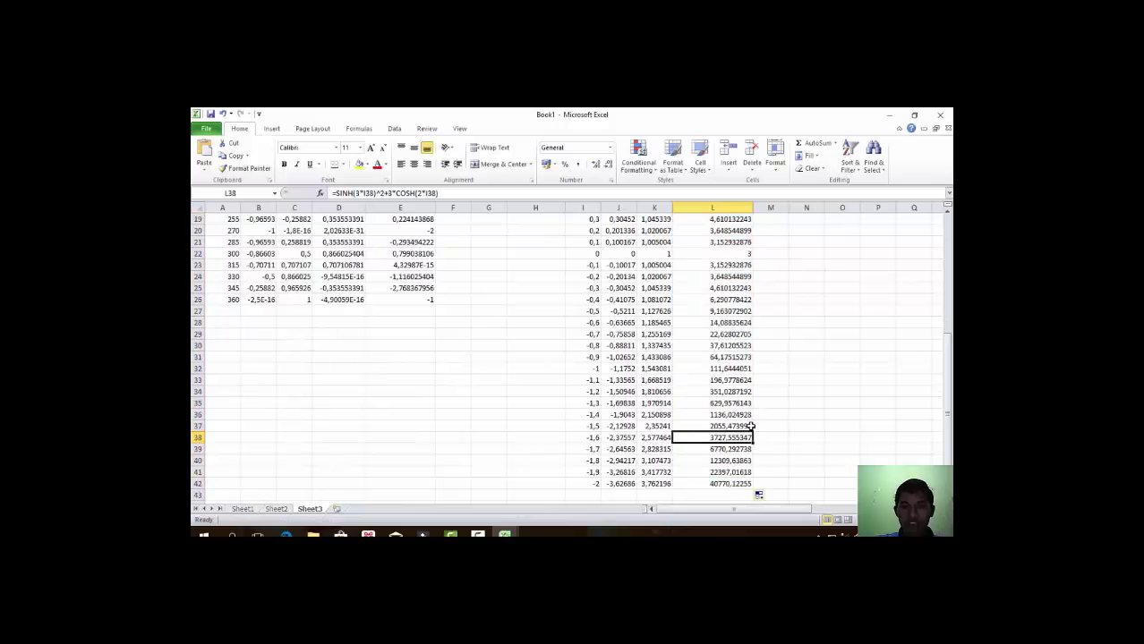
scroll(754, 403, "up", 4)
scroll(754, 394, "up", 2)
left_click(850, 273)
left_click(817, 267)
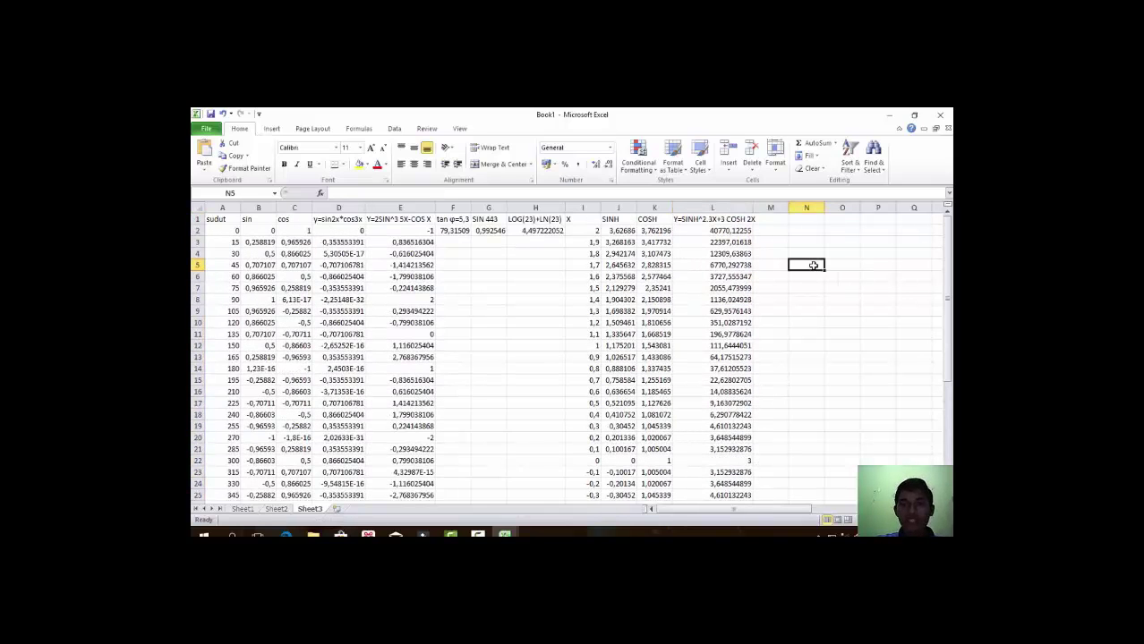
Insert a blank Scatter with Straight Lines chart right of the table and open Select Data.
left_click(271, 129)
left_click(517, 167)
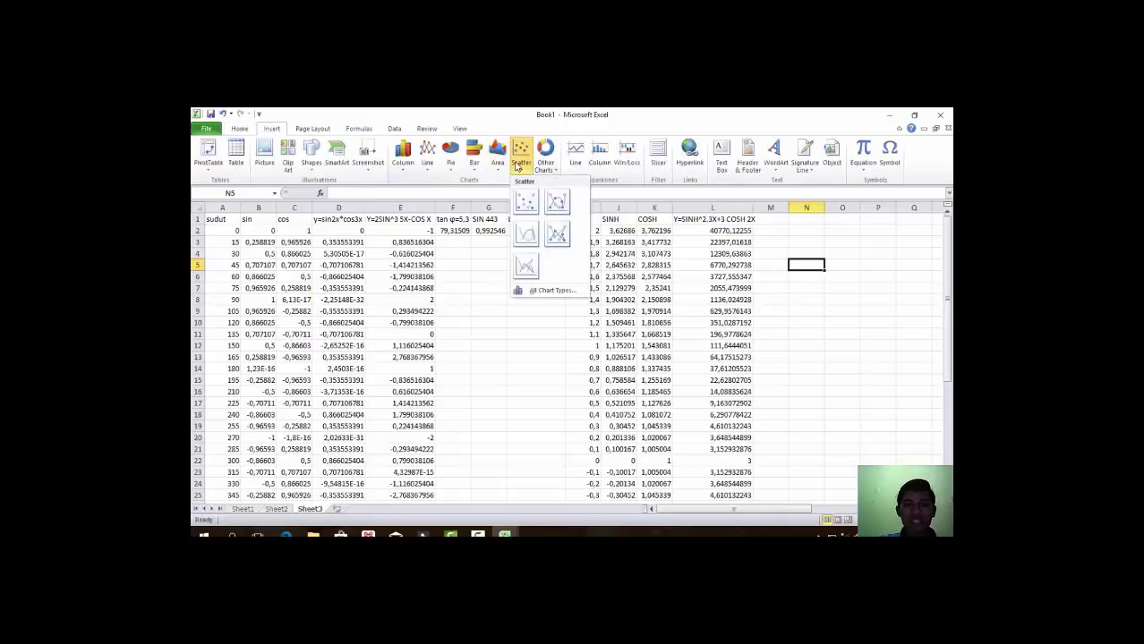
left_click(526, 236)
left_click_drag(542, 371, 877, 343)
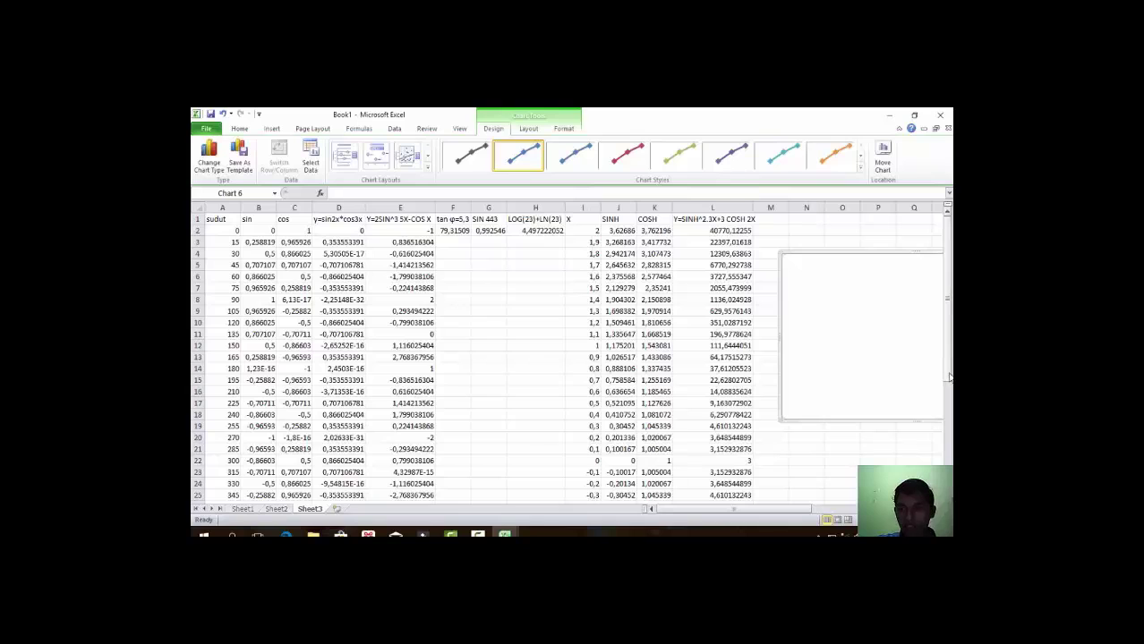
left_click(835, 383)
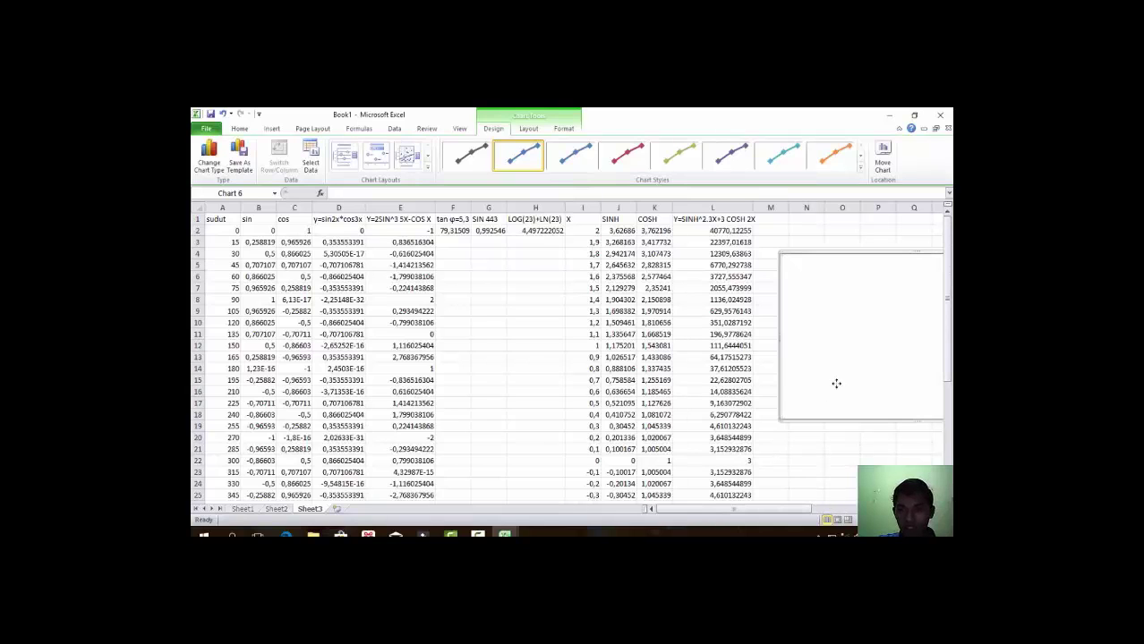
left_click(310, 156)
Add a new chart series named Y=SINH^2.3X+3COSH2X.
left_click(542, 314)
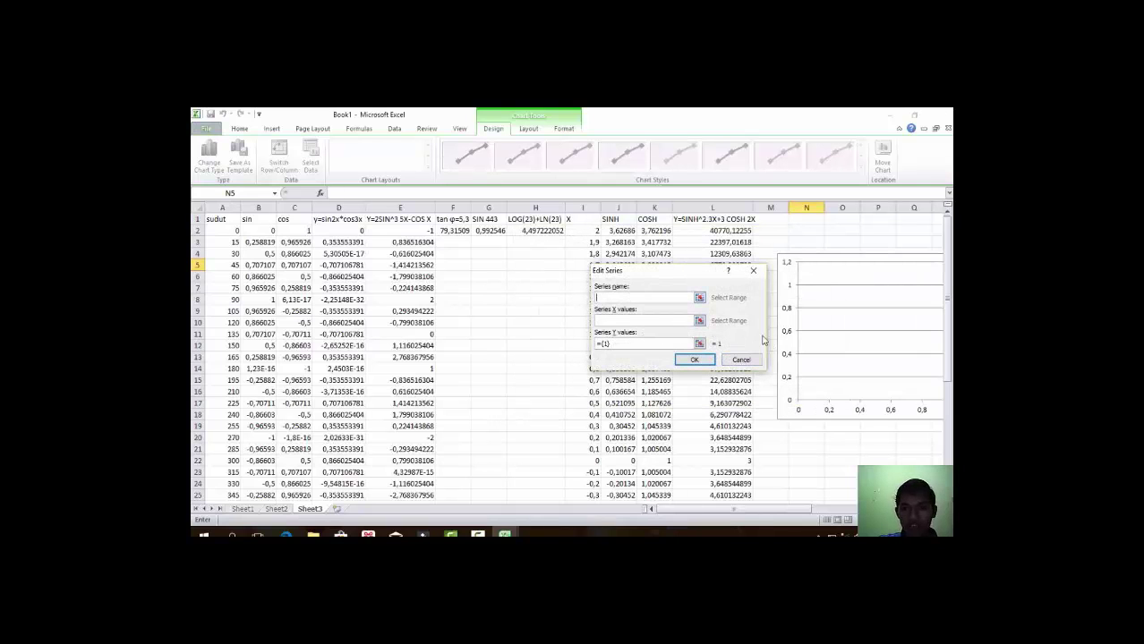
scroll(793, 483, "right", 4)
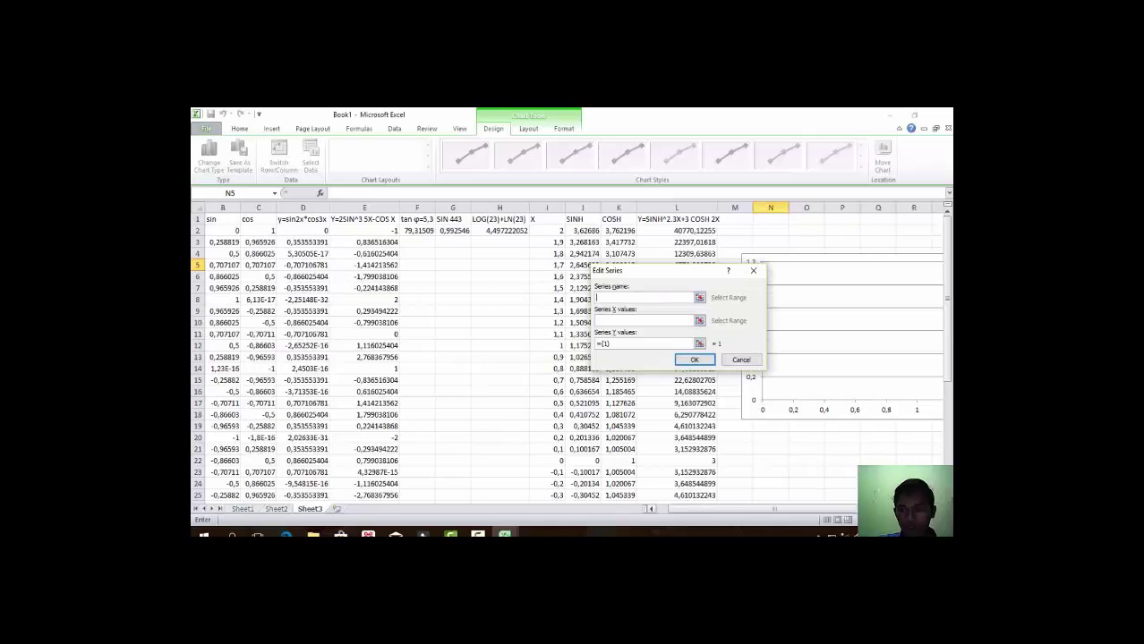
scroll(793, 484, "right", 3)
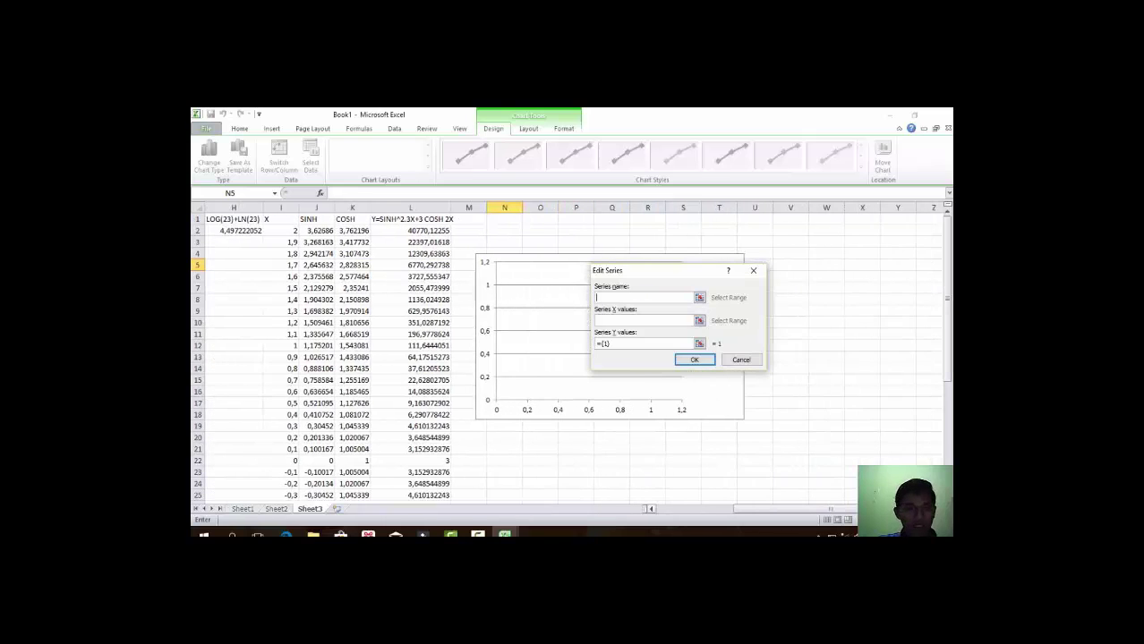
scroll(793, 483, "right", 1)
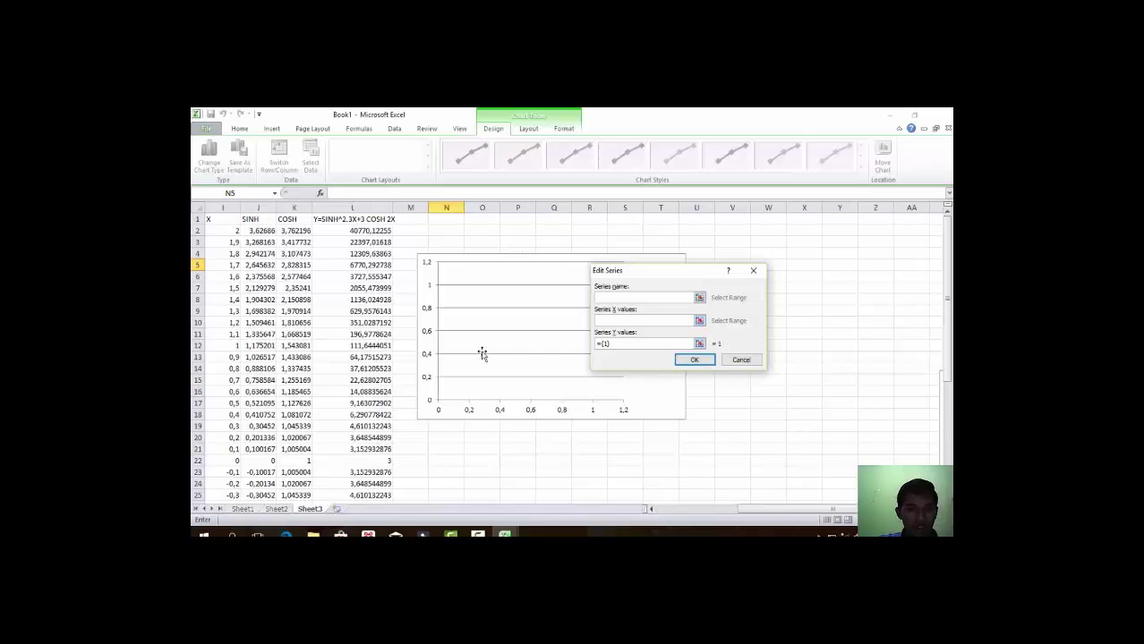
left_click(610, 297)
type("Y=SINH")
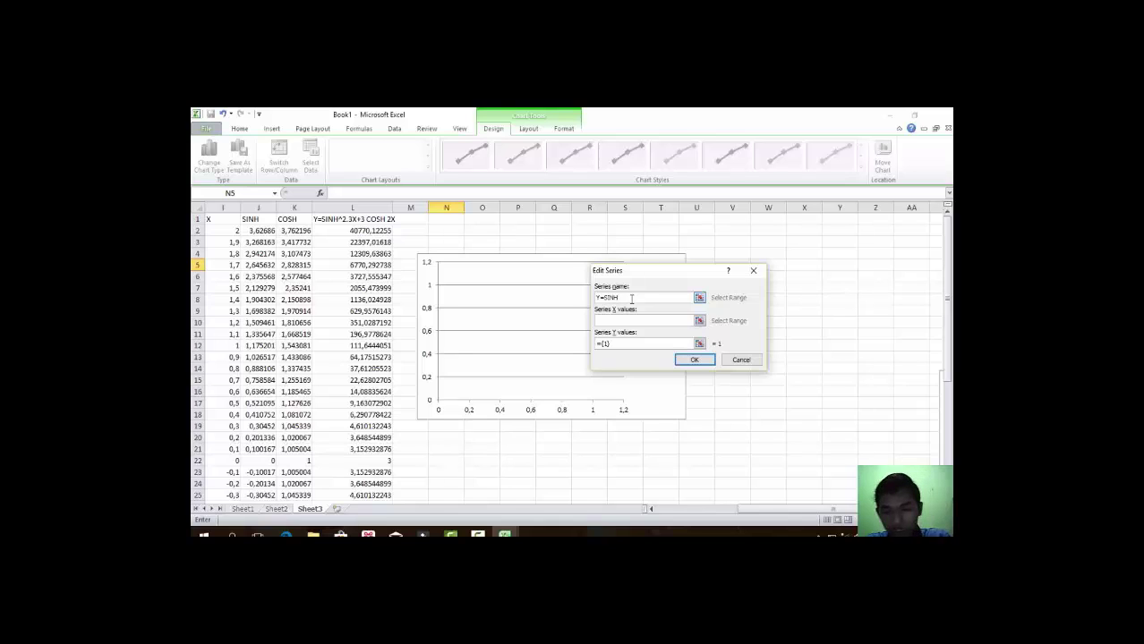
type("^2")
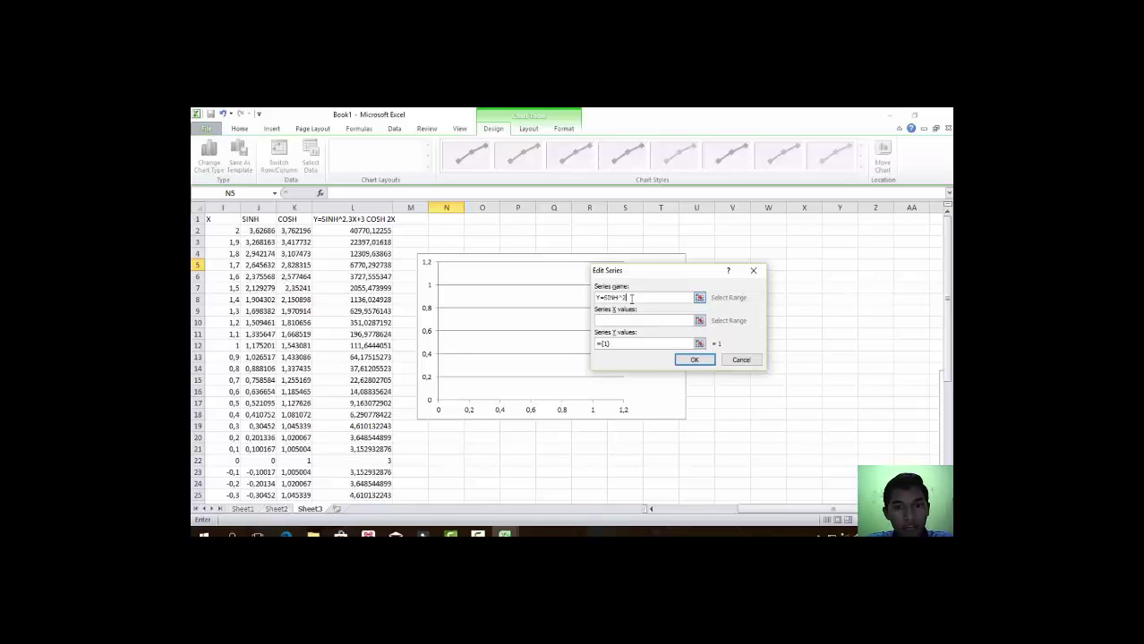
type(".")
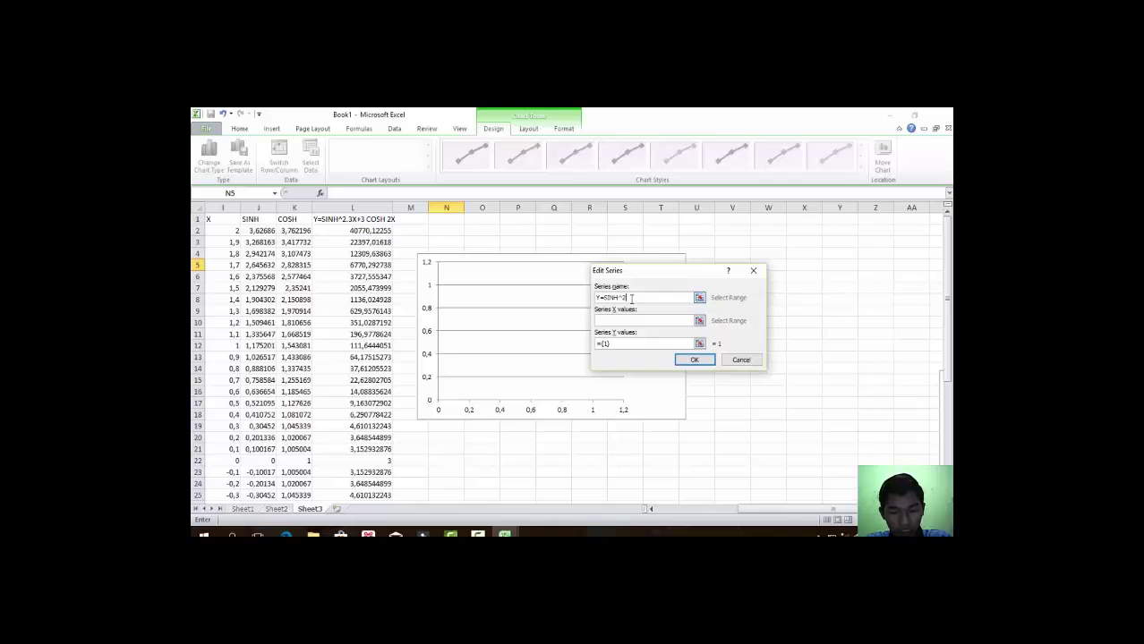
type("3")
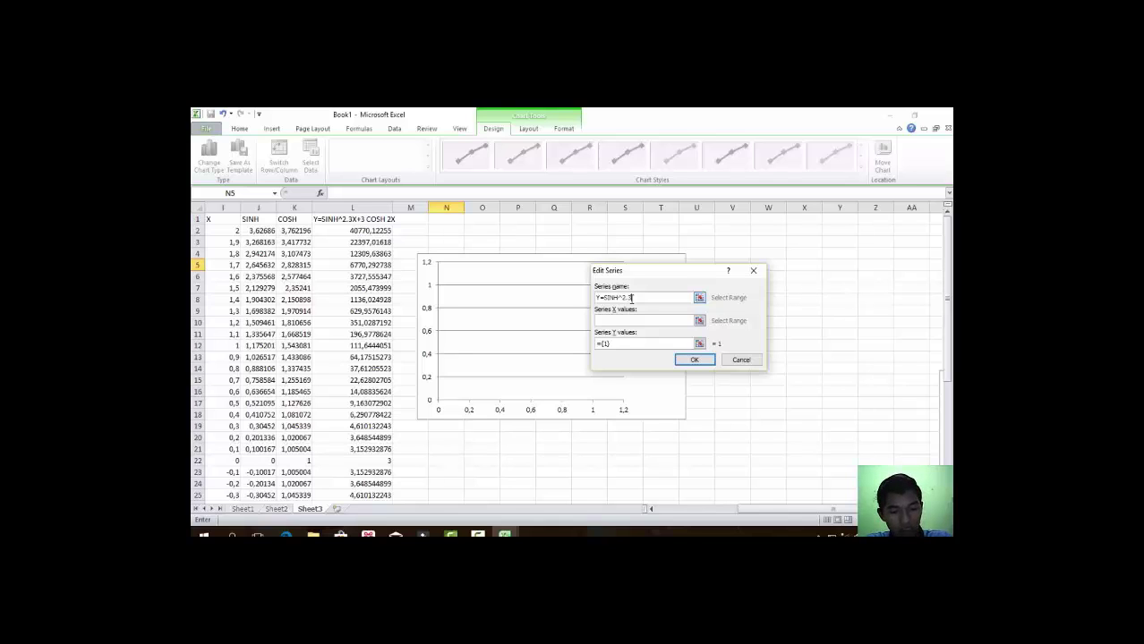
type("X+3COSH2X")
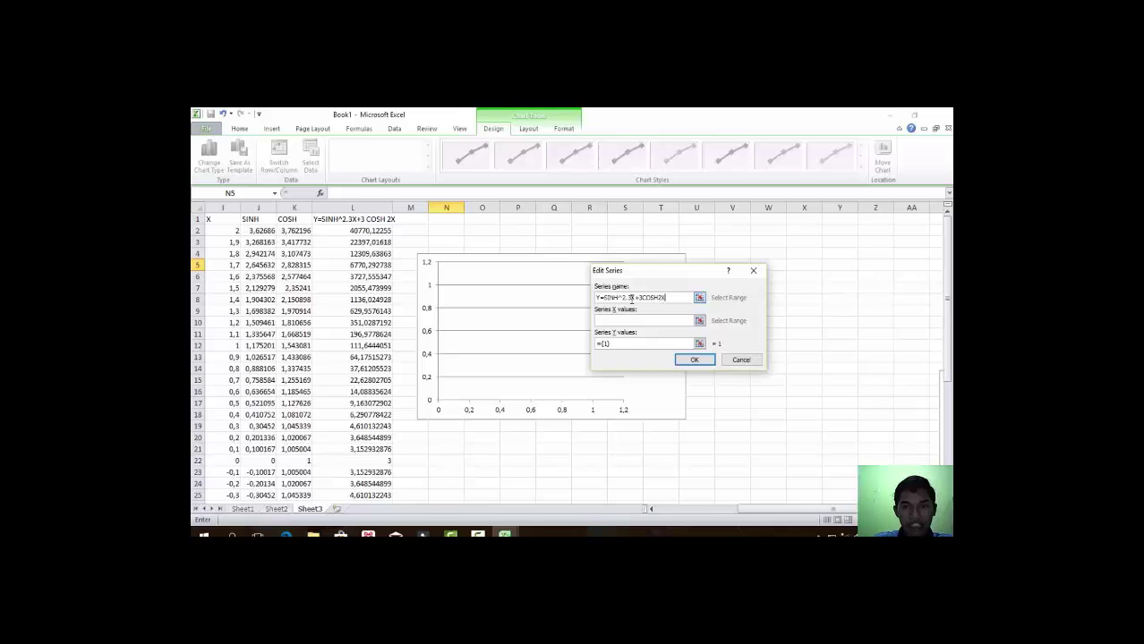
left_click(607, 320)
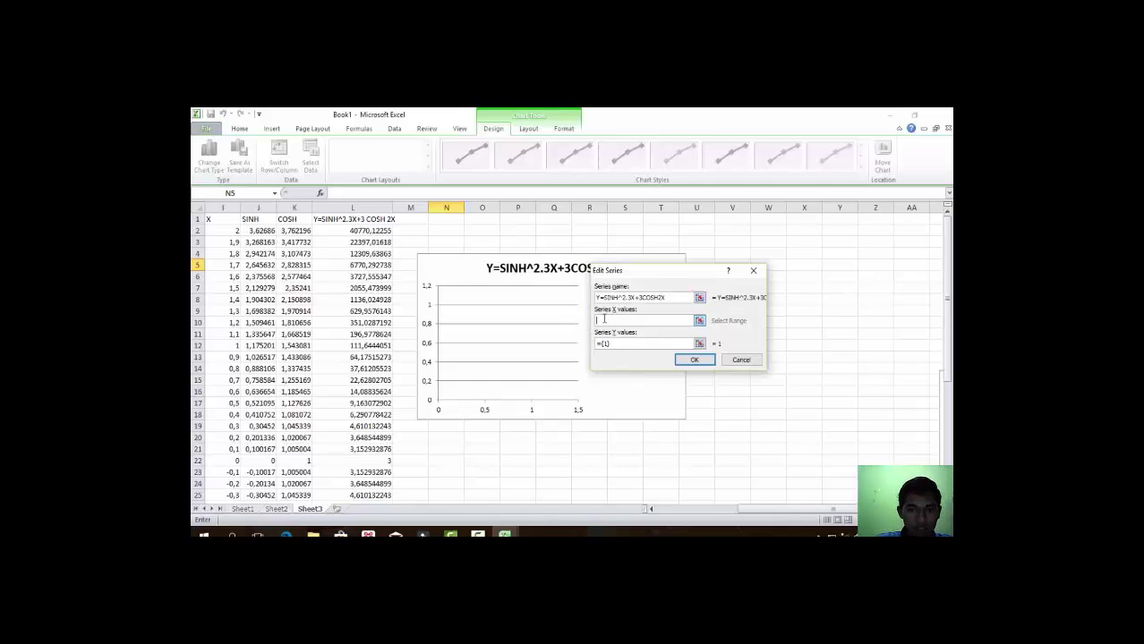
Set the series X values to I2:I42 and Y values to L2:L42, then confirm.
left_click(225, 233)
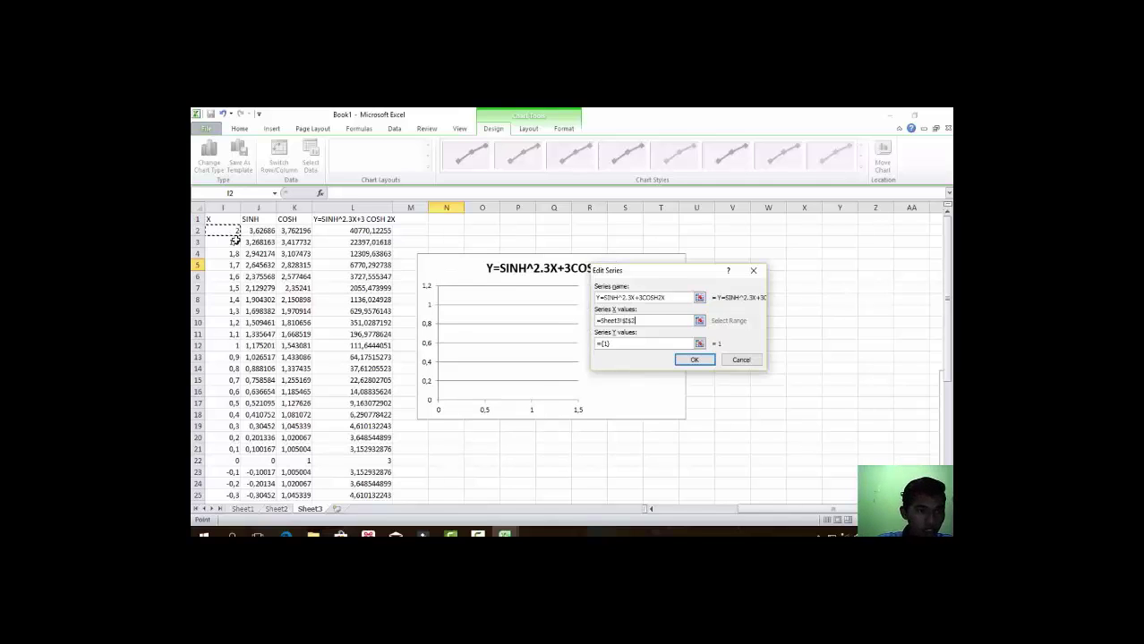
mouse_move(225, 234)
left_mouse_down()
mouse_move(235, 495)
mouse_move(235, 484)
left_mouse_up()
left_click(630, 345)
key("BackSpace")
key("BackSpace")
key("BackSpace")
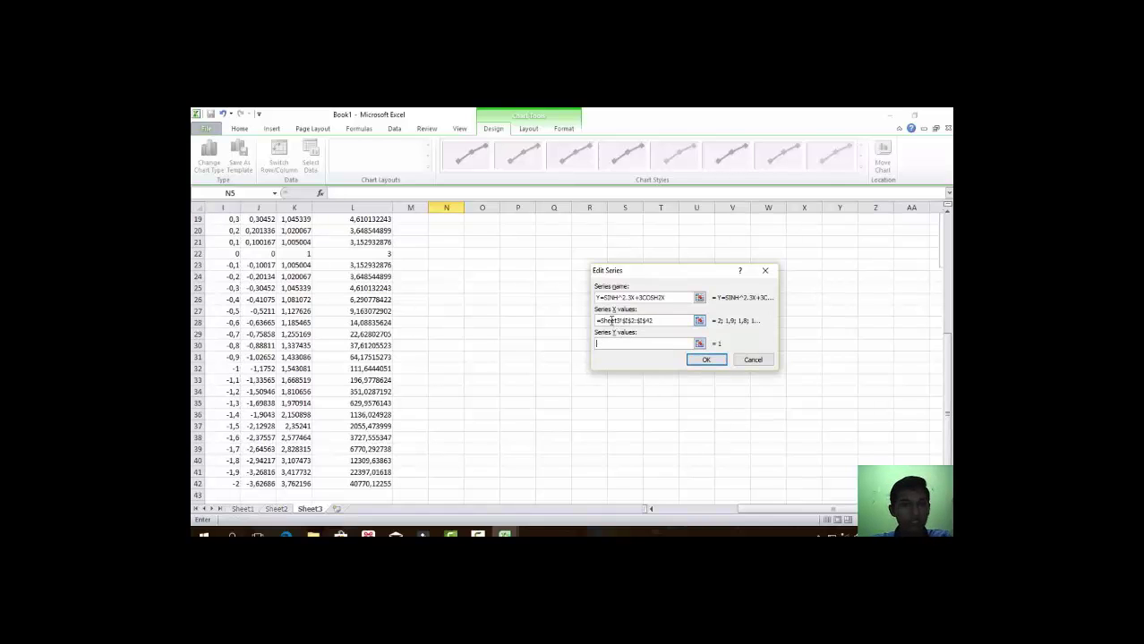
scroll(407, 266, "up", 6)
left_click_drag(386, 234, 391, 490)
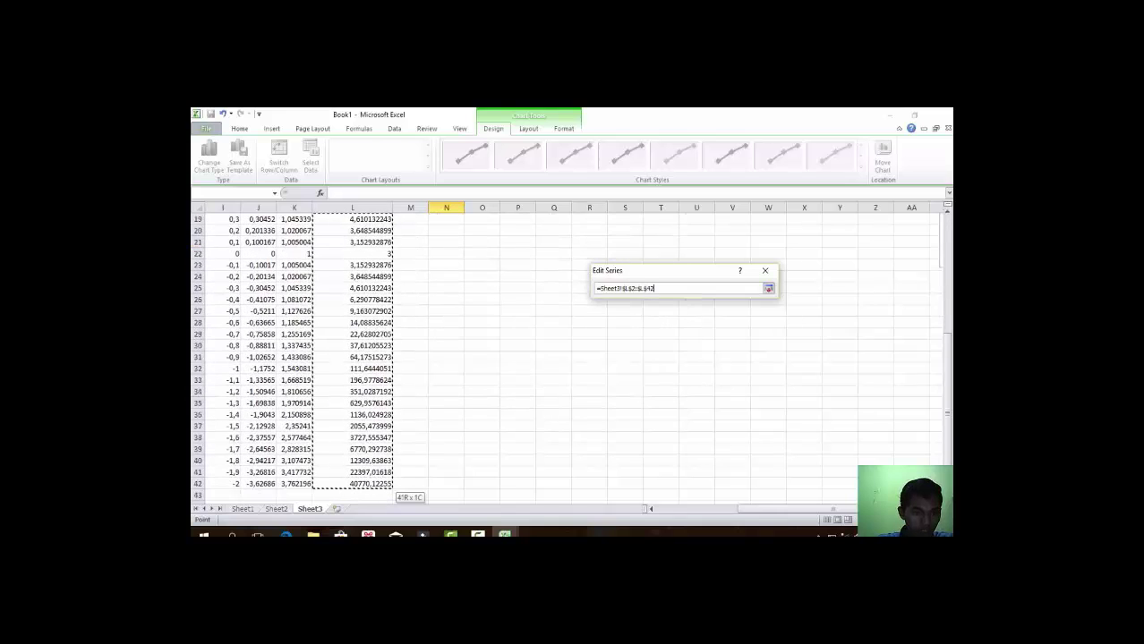
left_click_drag(392, 495, 416, 449)
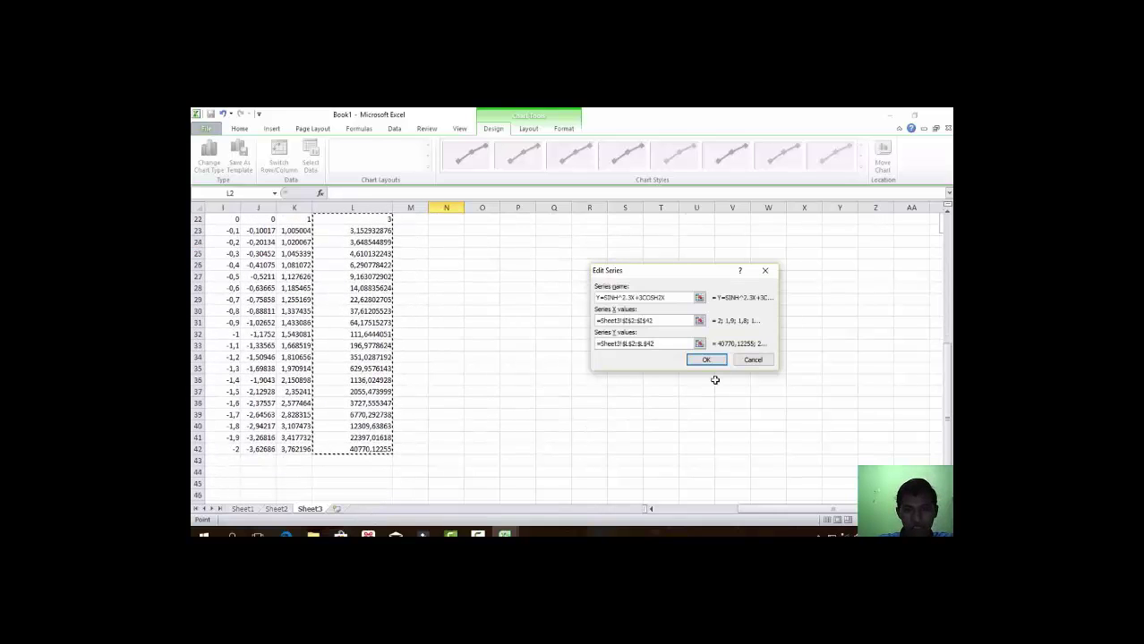
left_click(710, 360)
Apply the data source, shrink the chart to a compact size, and move it down-right.
left_click(757, 400)
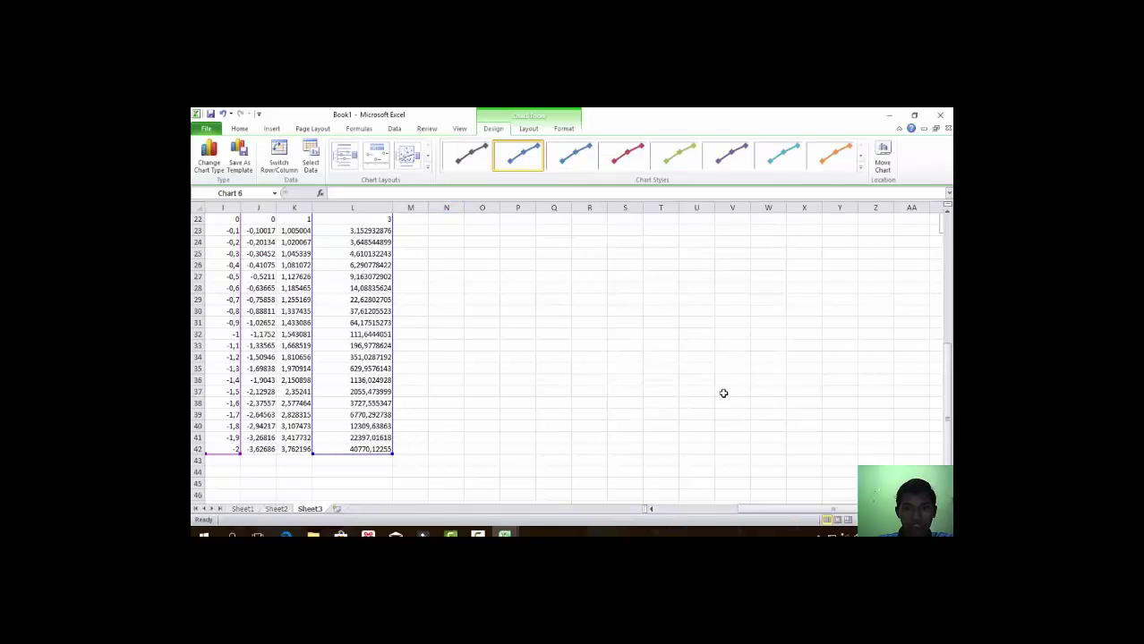
scroll(722, 391, "up", 7)
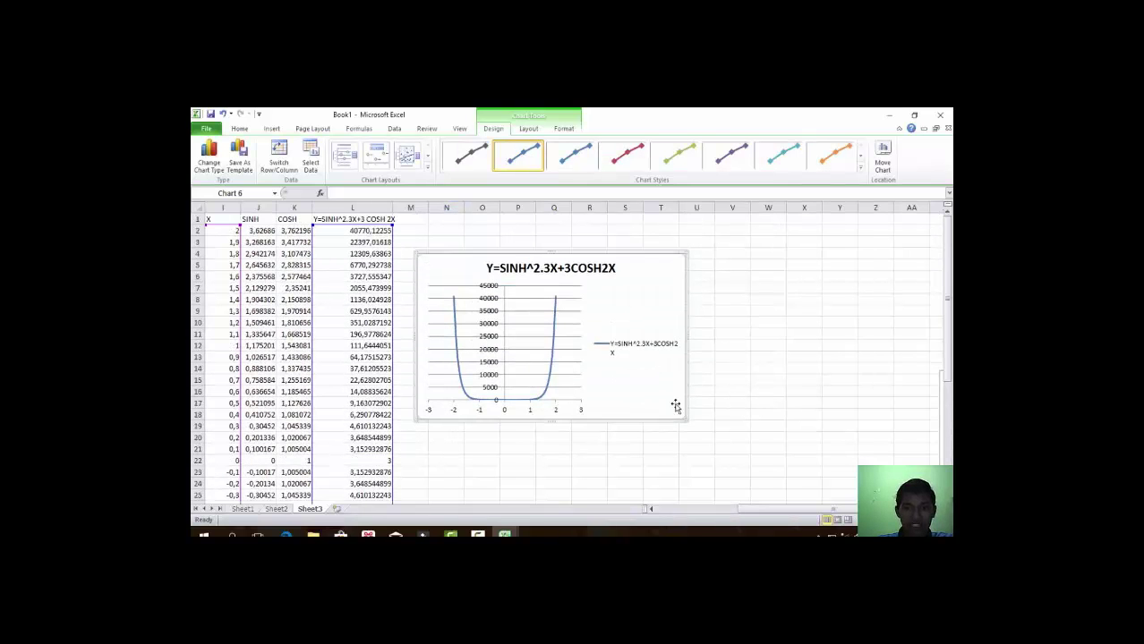
left_click_drag(685, 419, 809, 449)
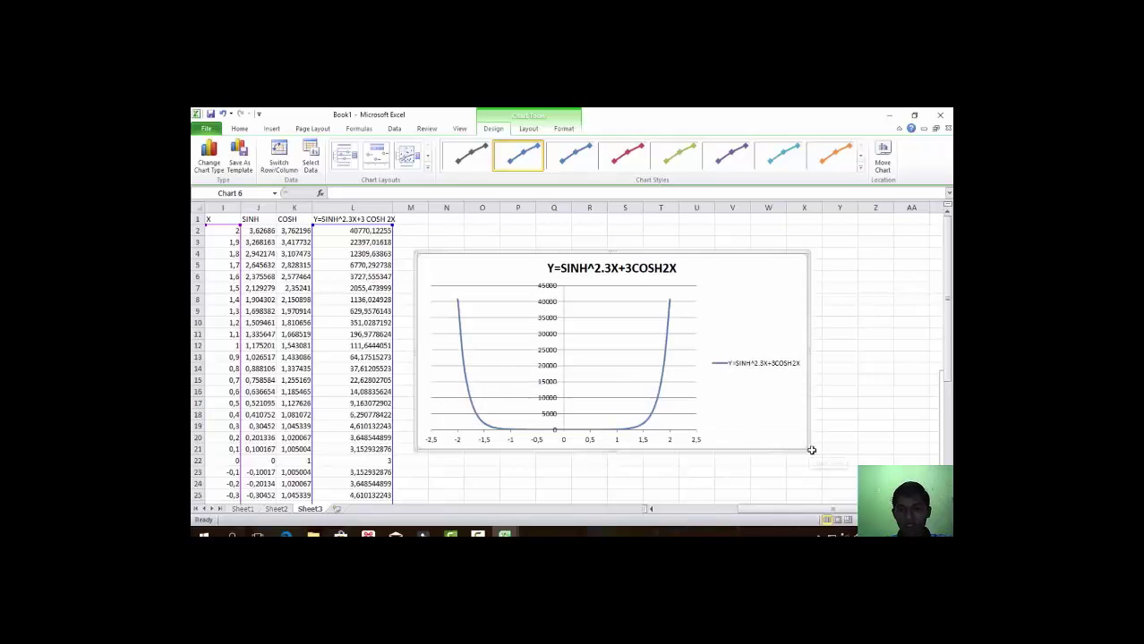
left_click_drag(609, 357, 598, 349)
left_click(578, 320)
left_click_drag(574, 337, 904, 394)
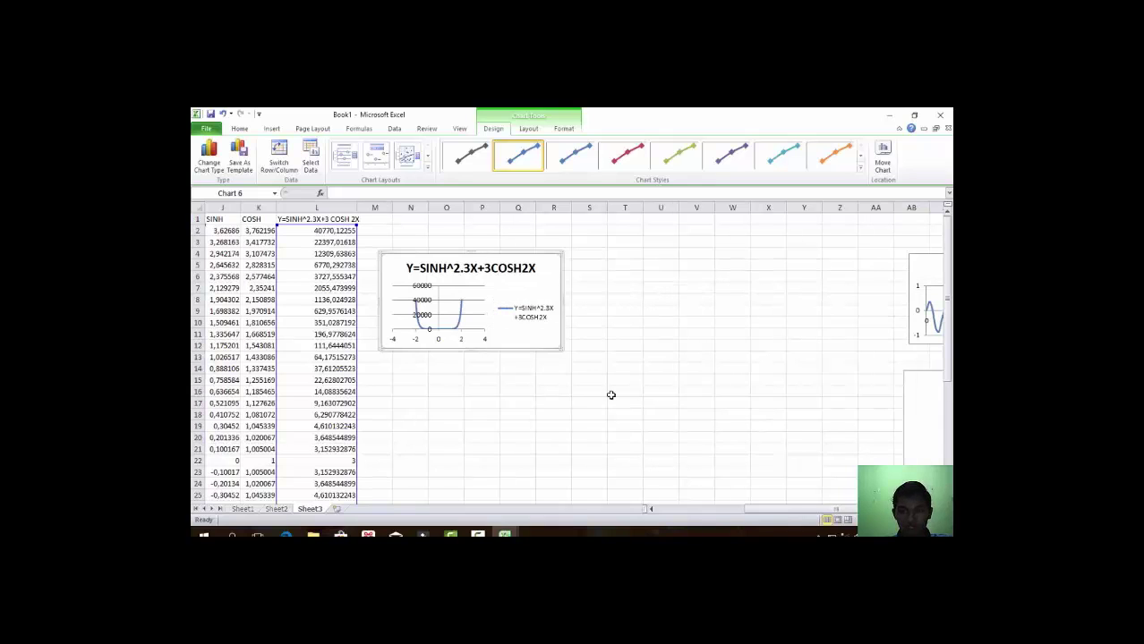
left_click_drag(544, 327, 796, 484)
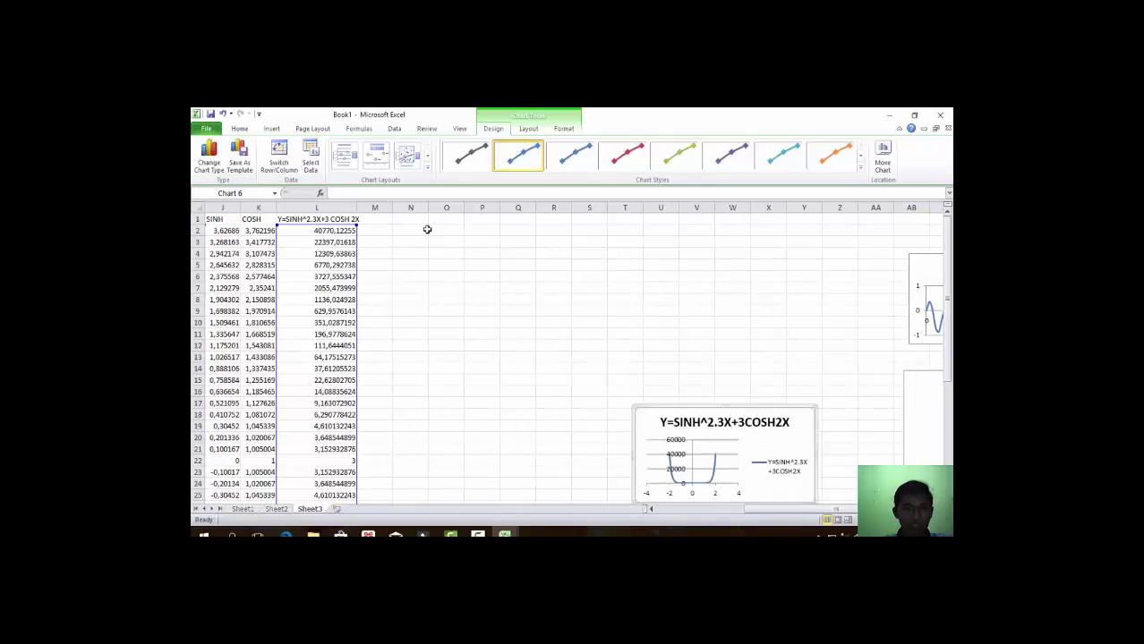
Nudge the Q radical equation next to L1 and select cell Q2.
left_click(399, 221)
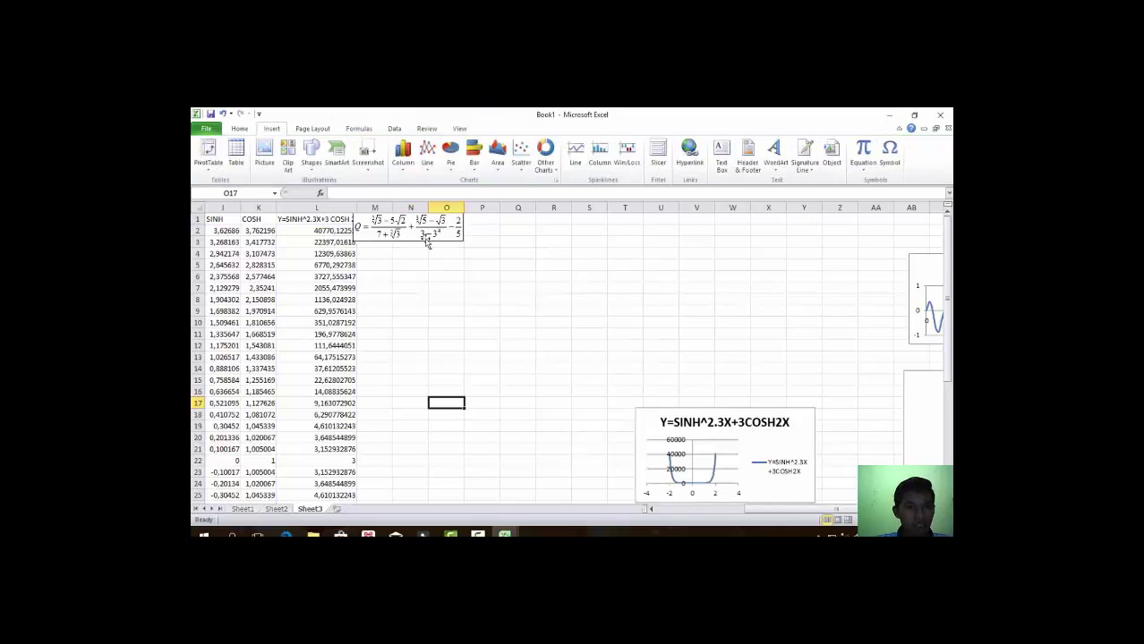
mouse_move(423, 238)
left_mouse_down()
mouse_move(446, 264)
mouse_move(435, 240)
left_mouse_up()
left_click(507, 231)
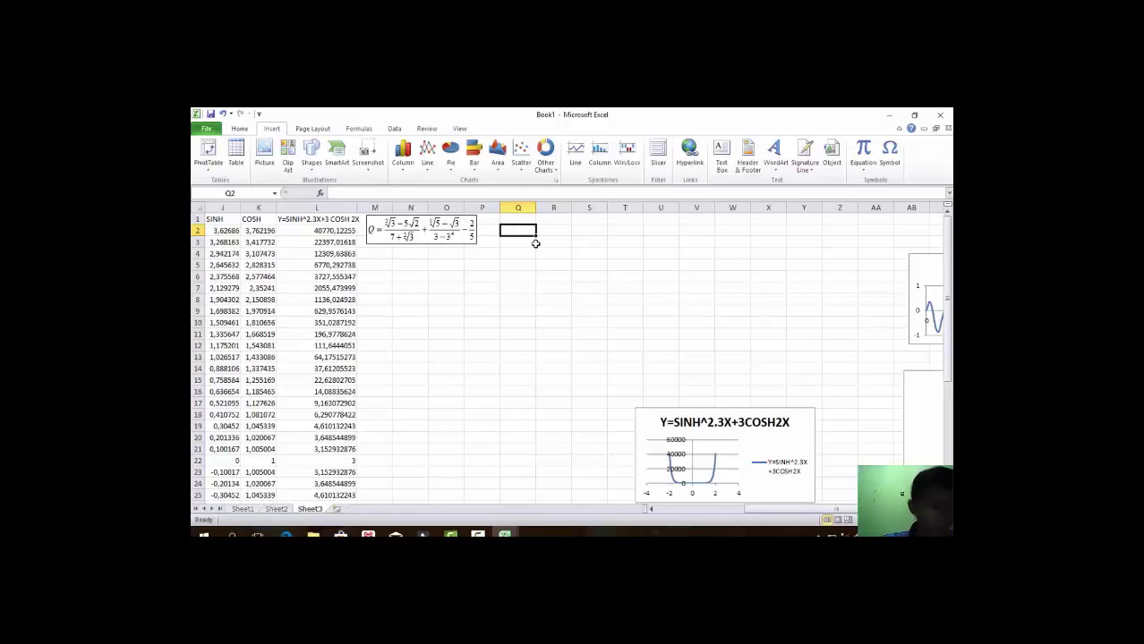
In Q2, type =(2*SQRT(3)-5^SQRT(2))/(7+3*SQRT(3)) using SQRT autocomplete.
type("=(")
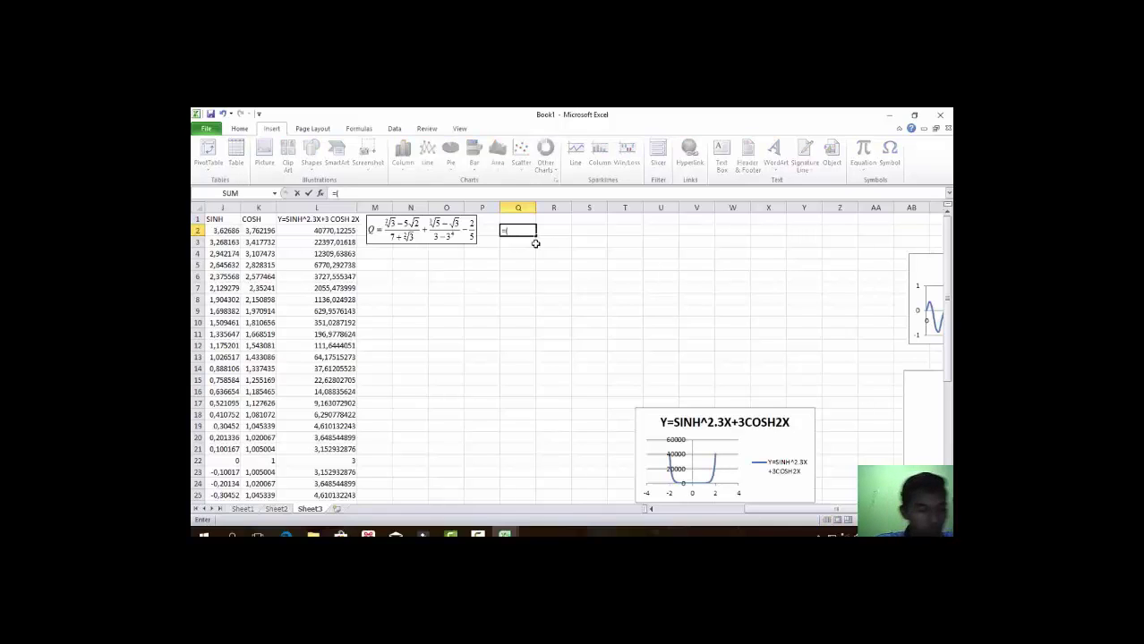
type("2*")
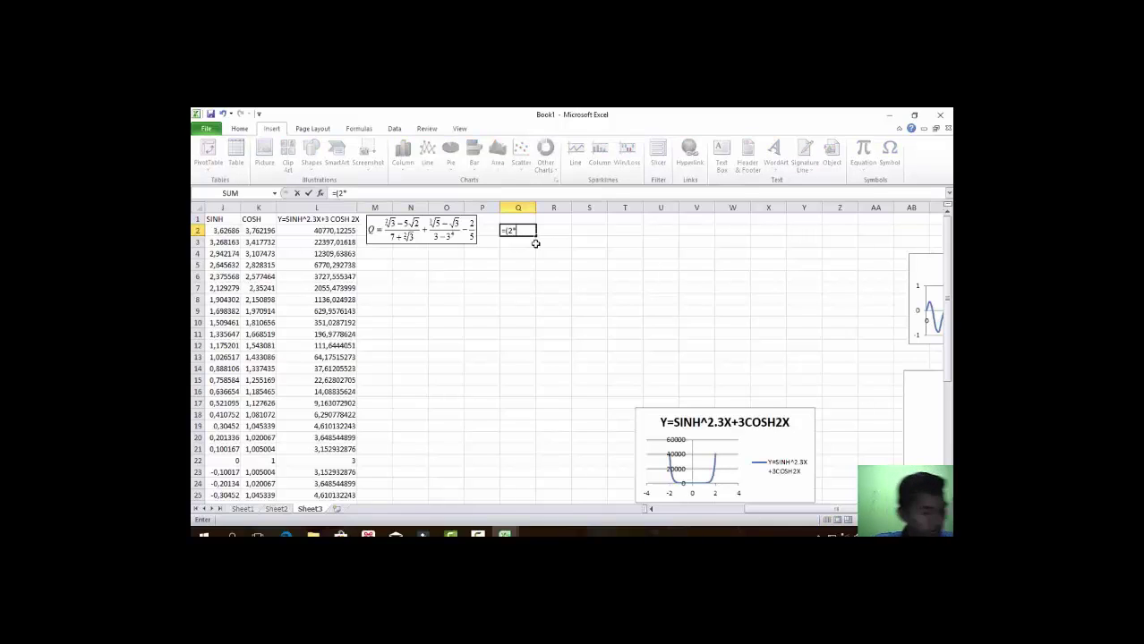
type("S")
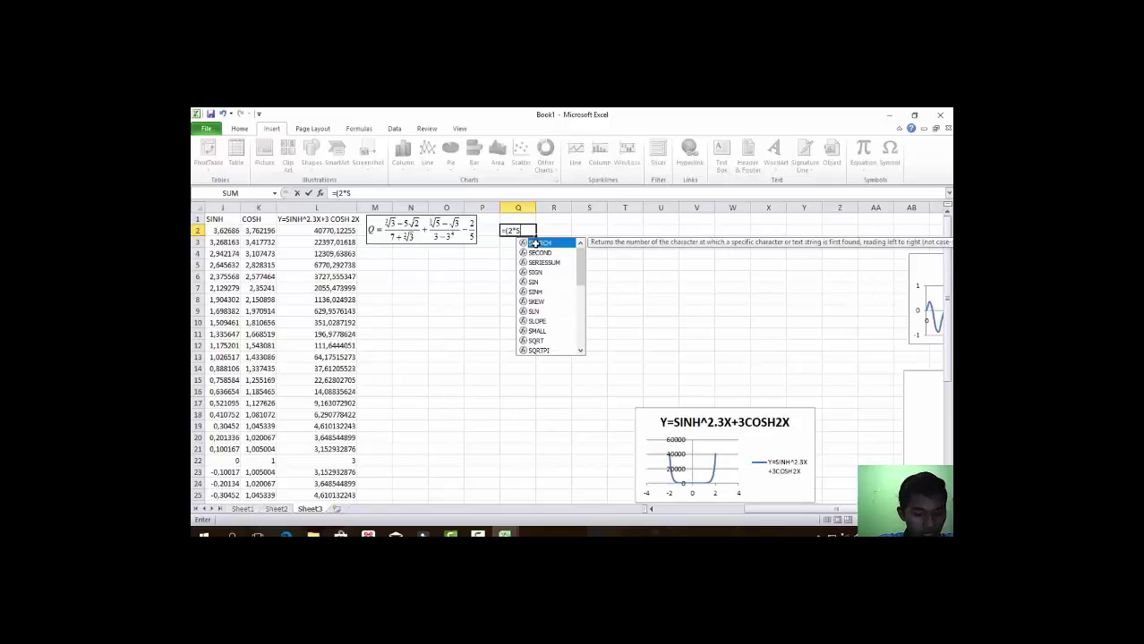
type("QRT")
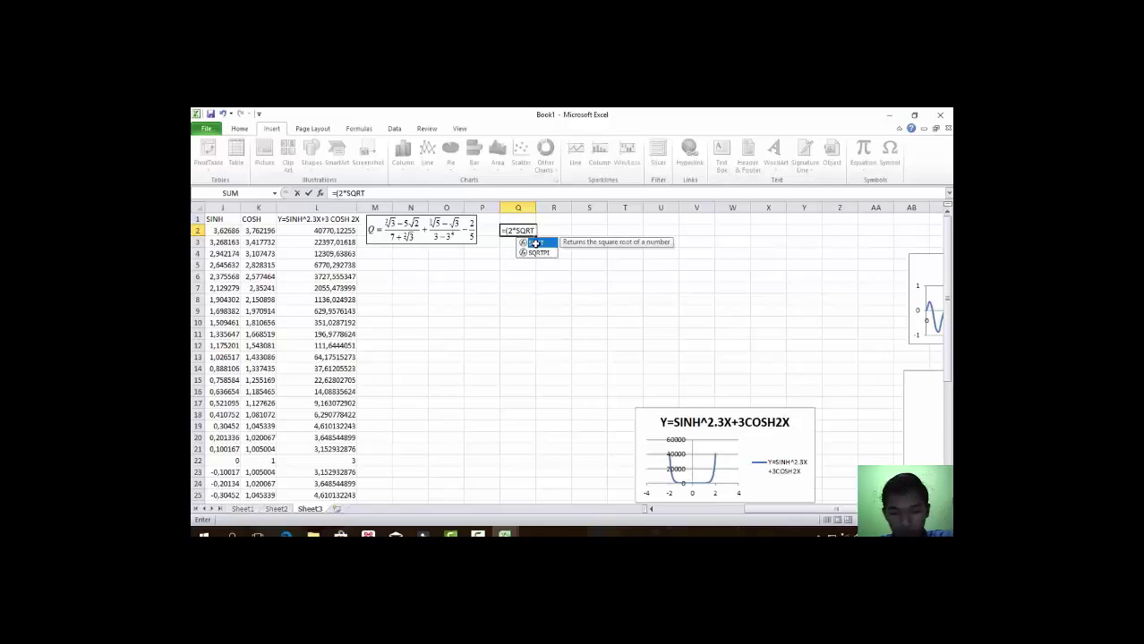
double_click(535, 243)
type(")")
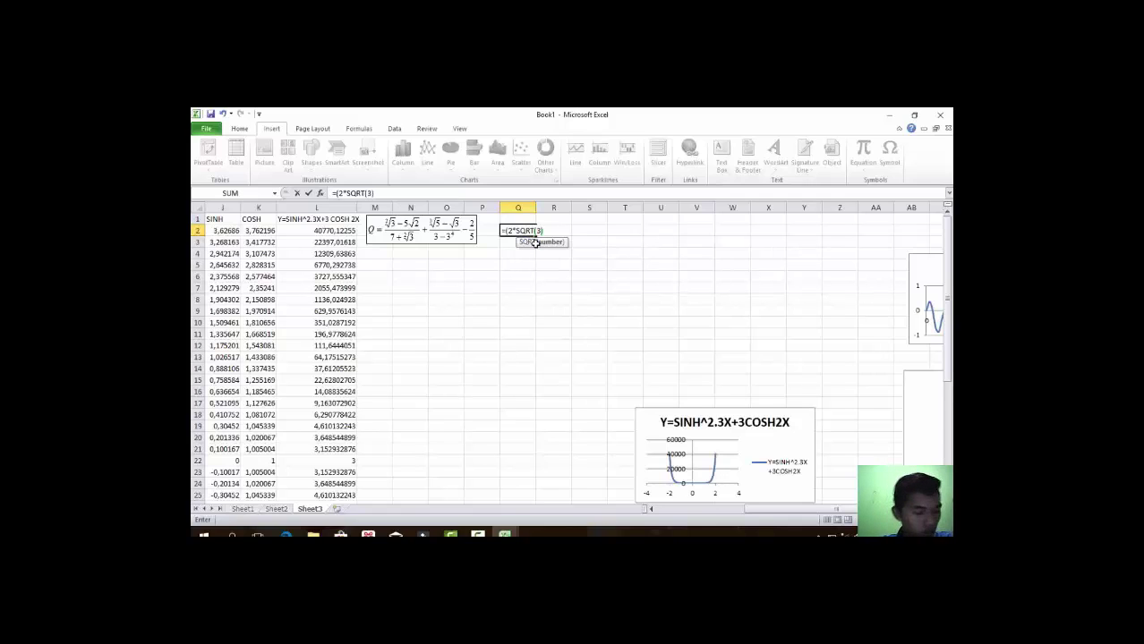
type("-5")
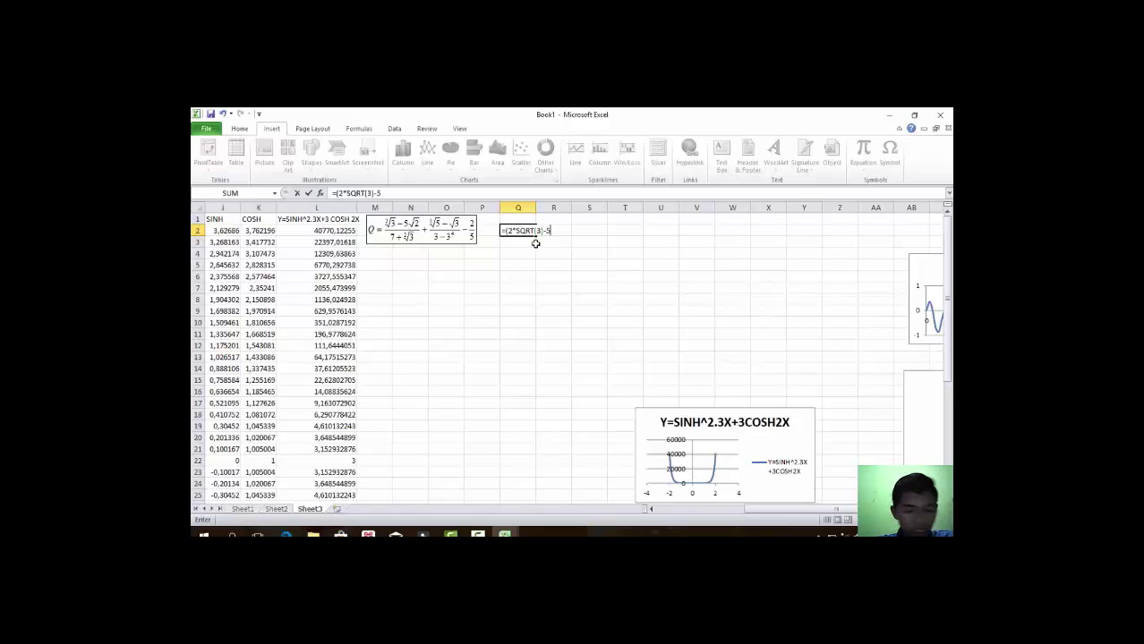
type("^")
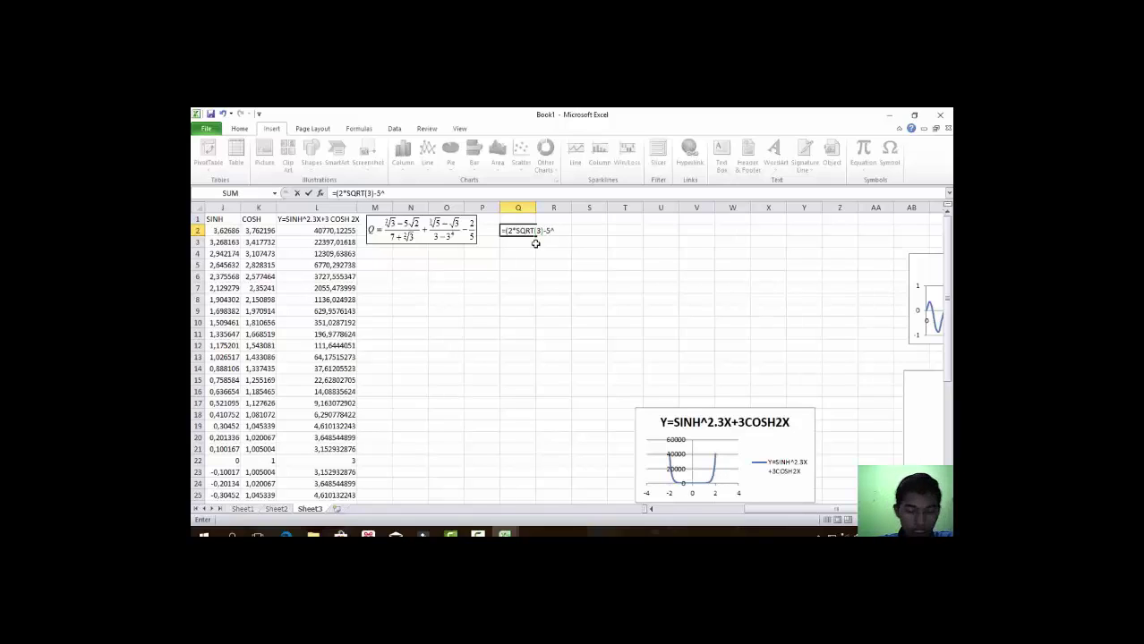
type("SQRT")
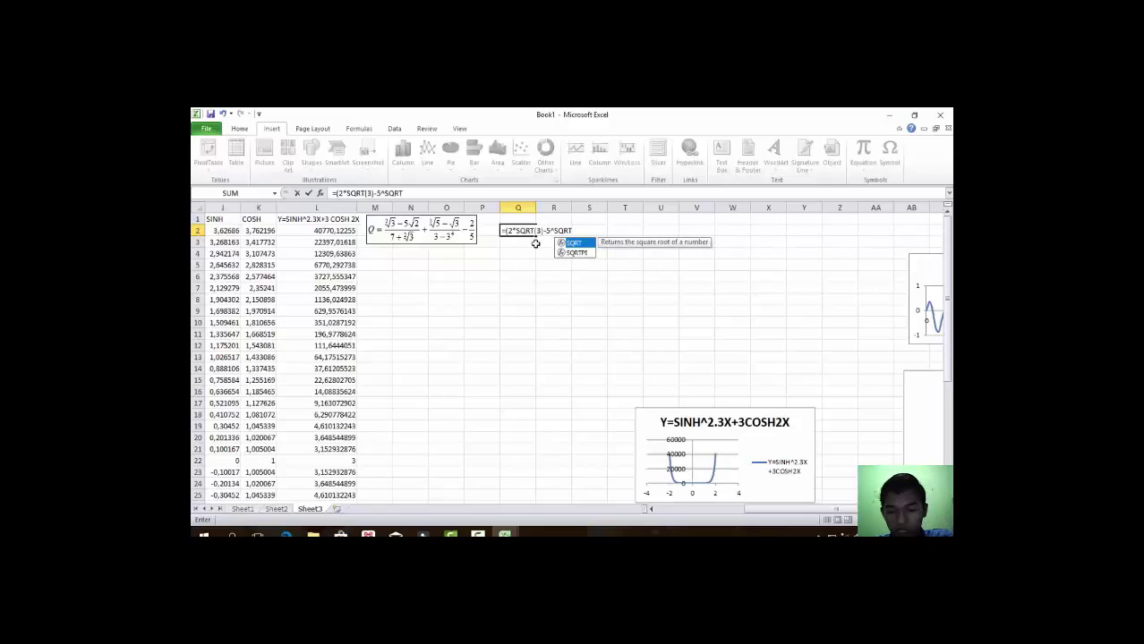
key("Tab")
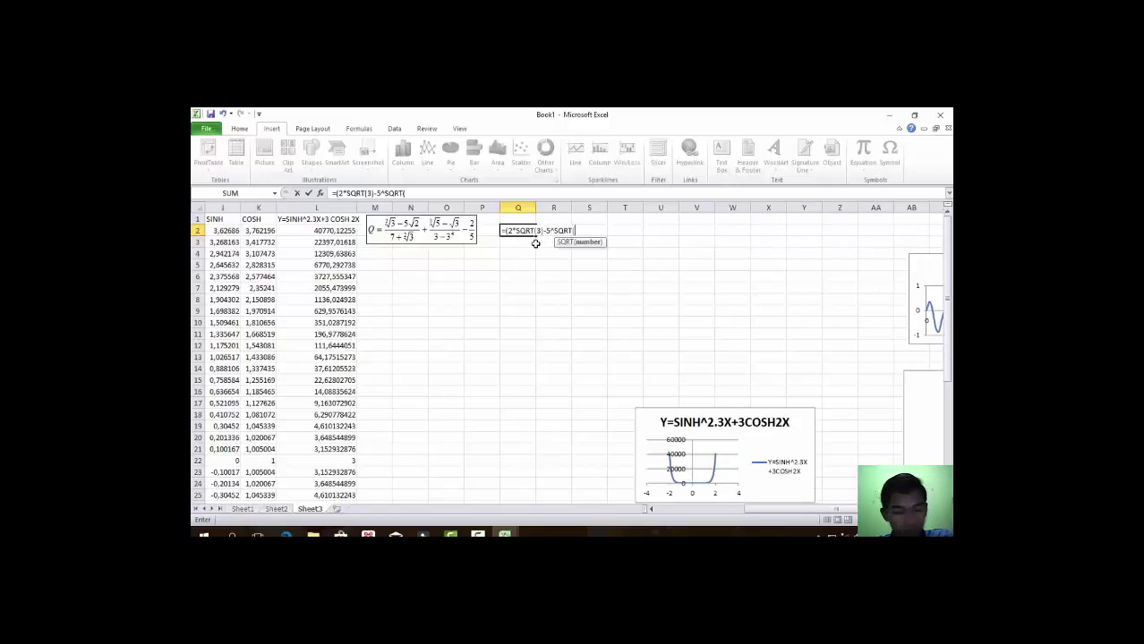
type("2")
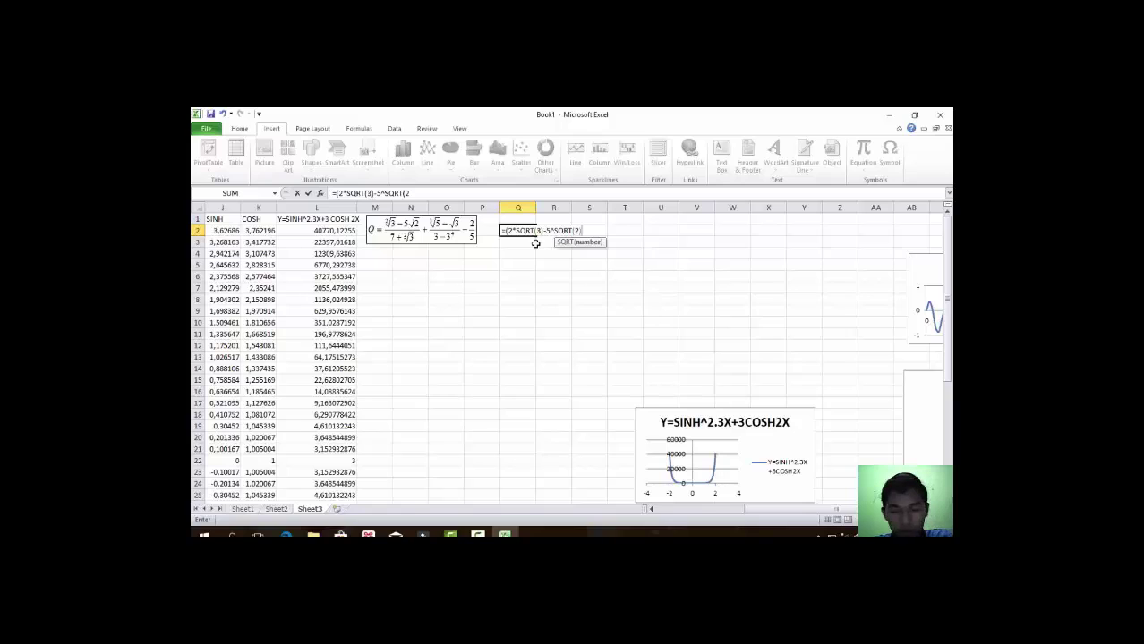
type("))/")
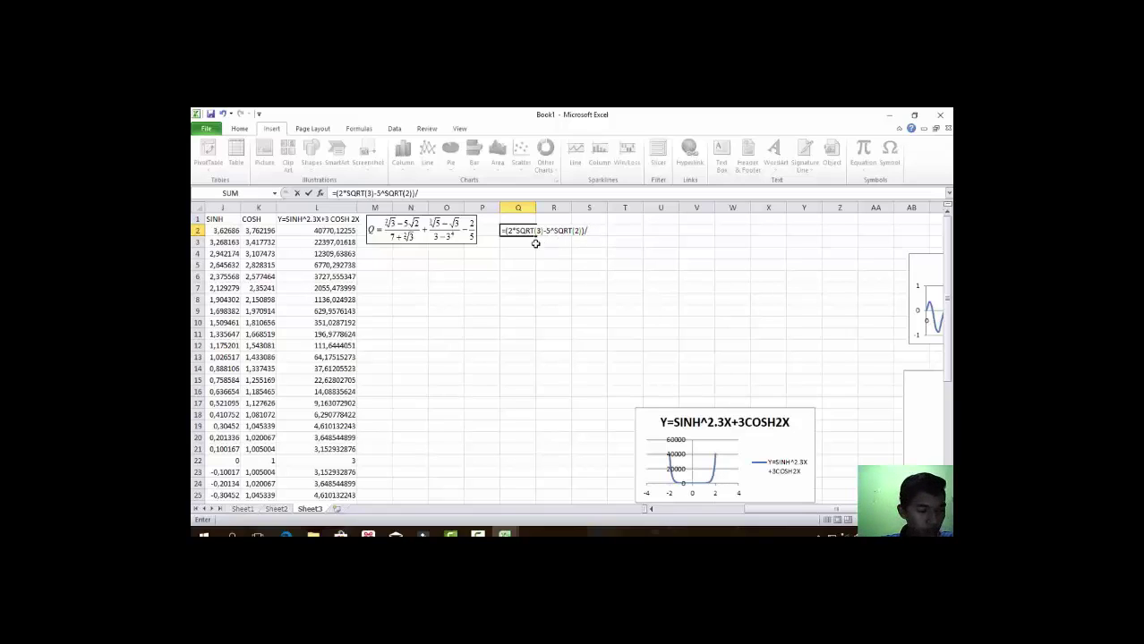
type("(")
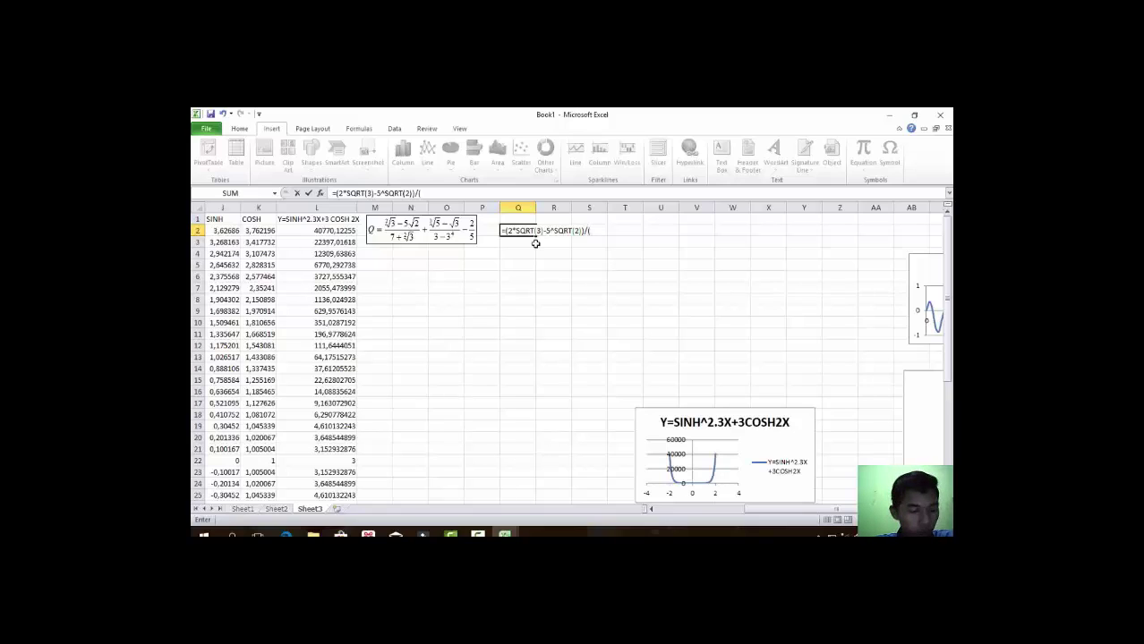
type("7+3*")
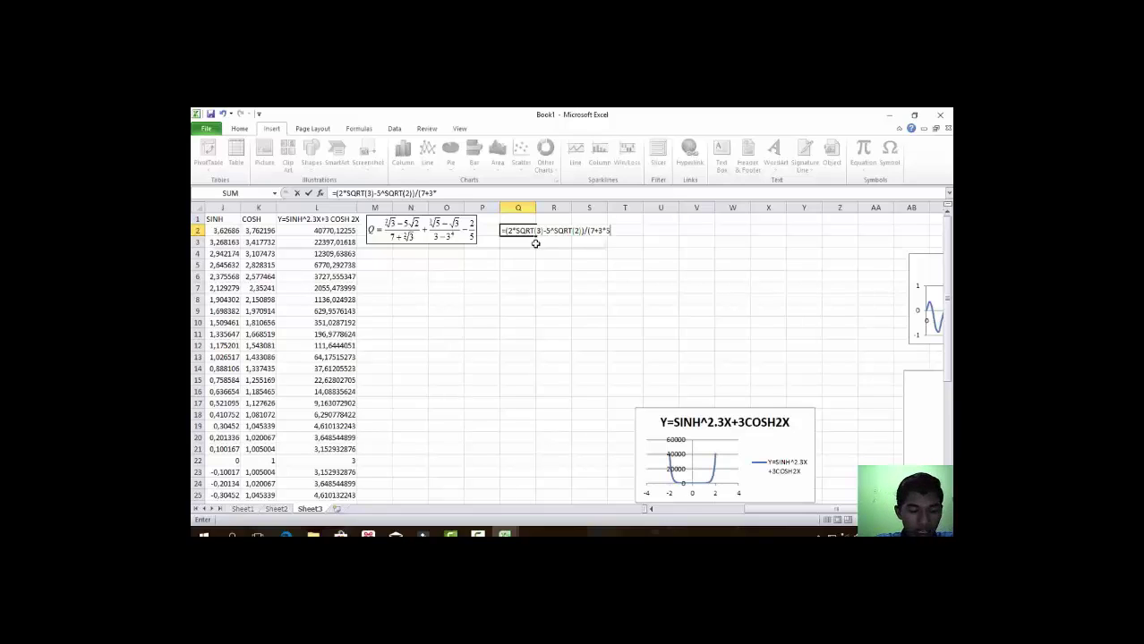
type("SQRT")
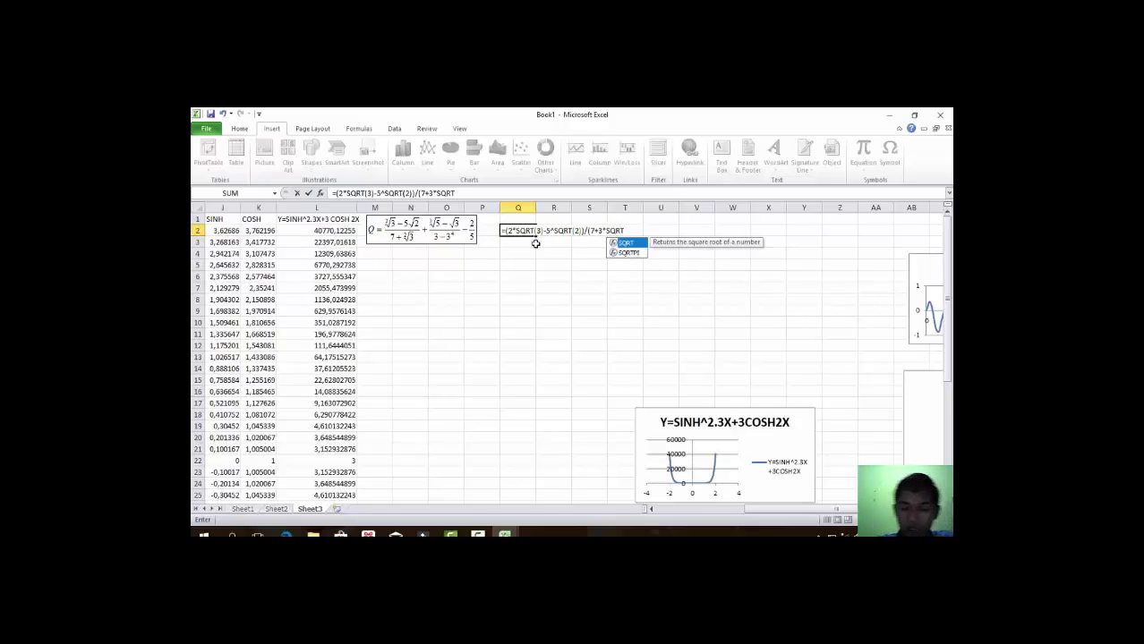
type("(3")
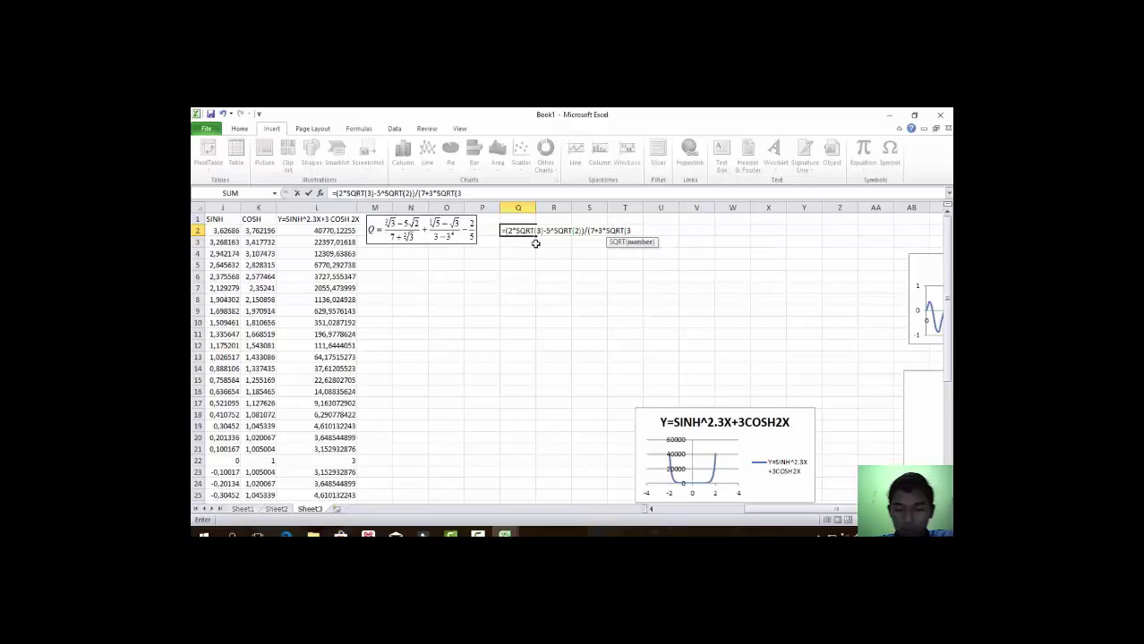
type("))")
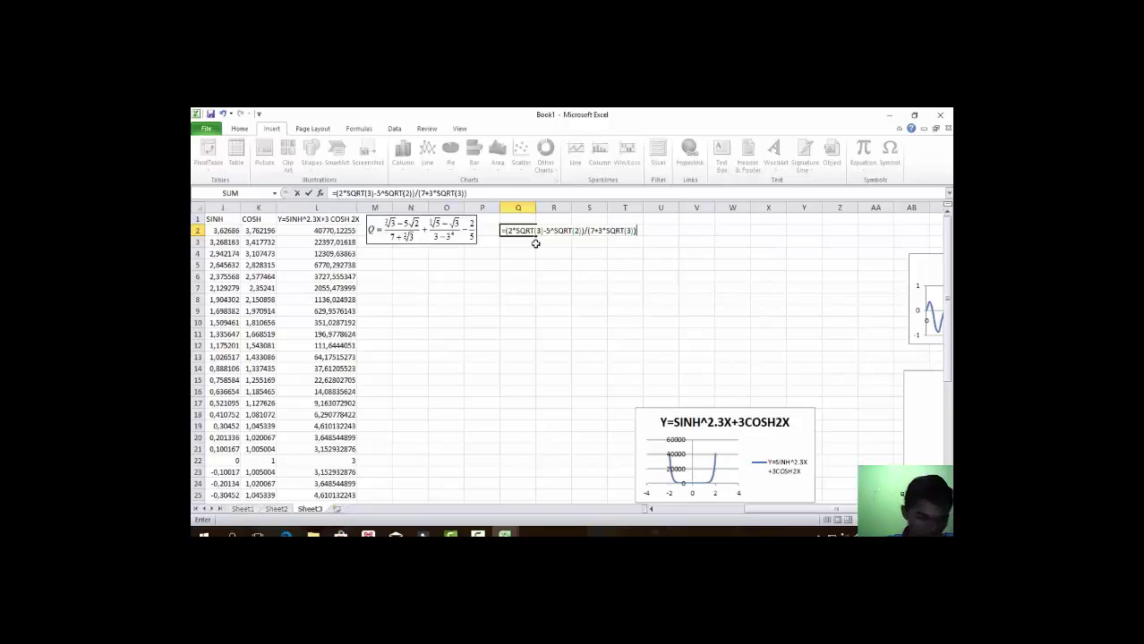
type("+3*S")
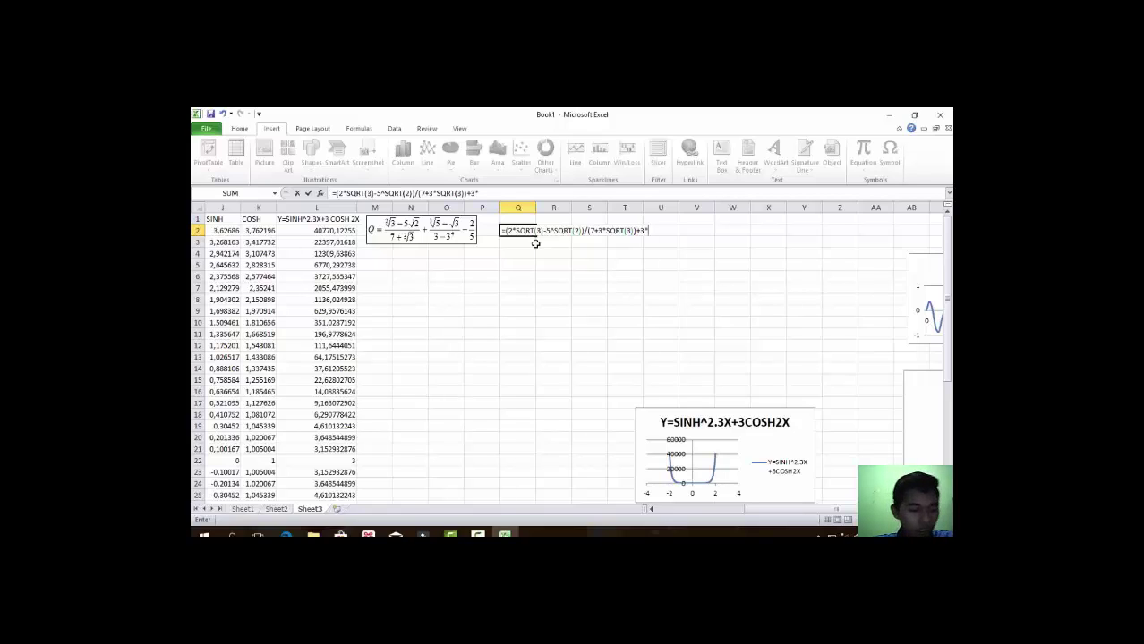
type("QRT(")
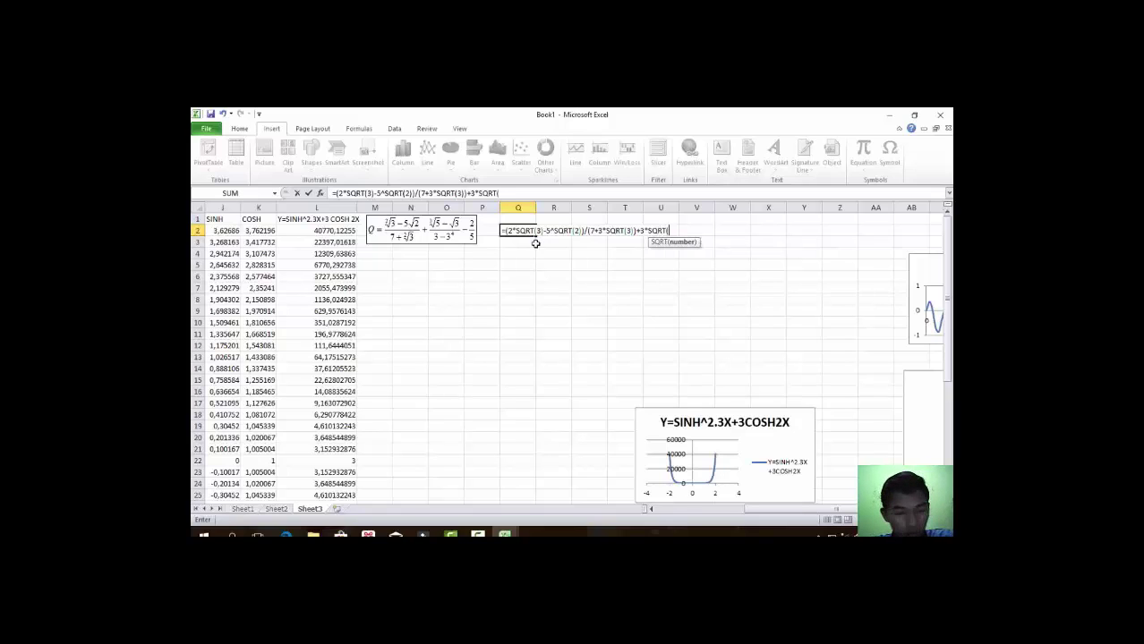
type("5")
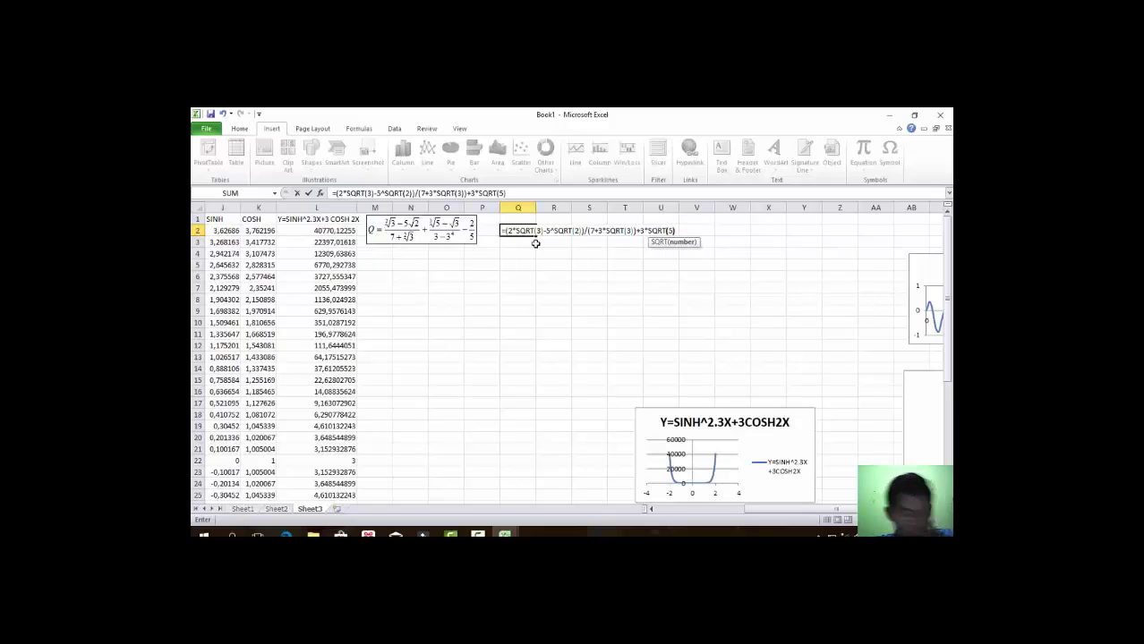
type(")")
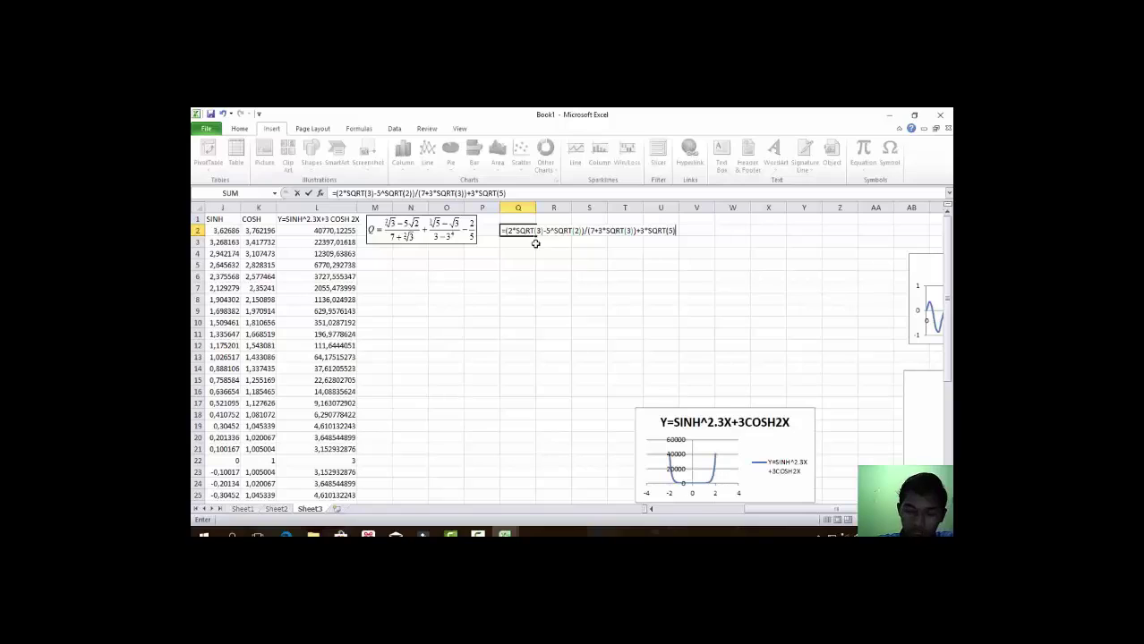
type("-")
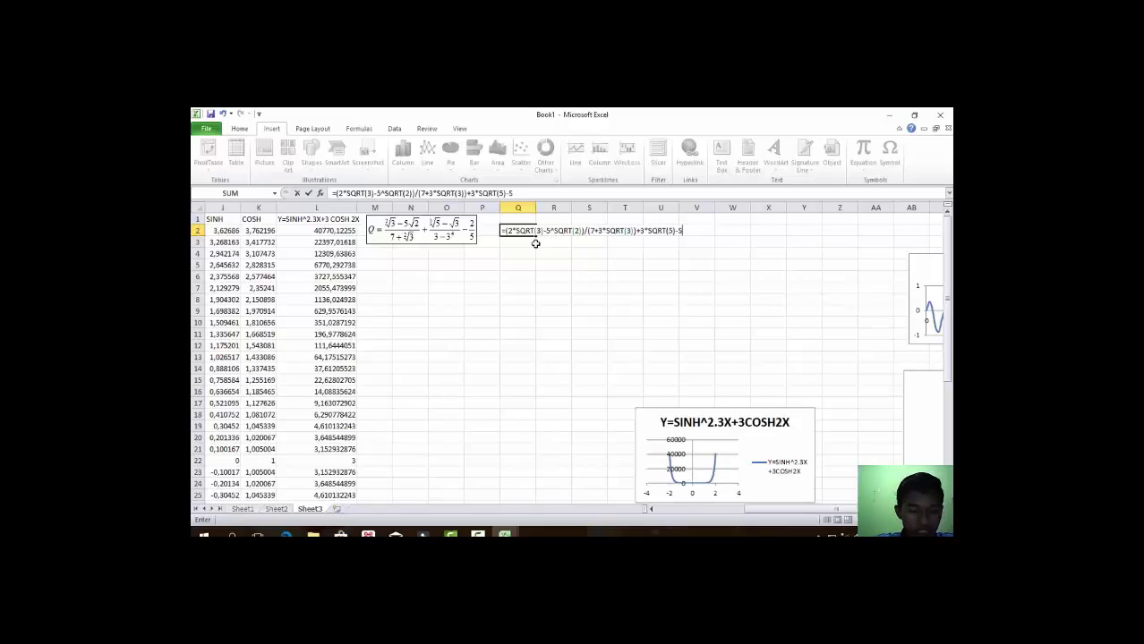
type("S")
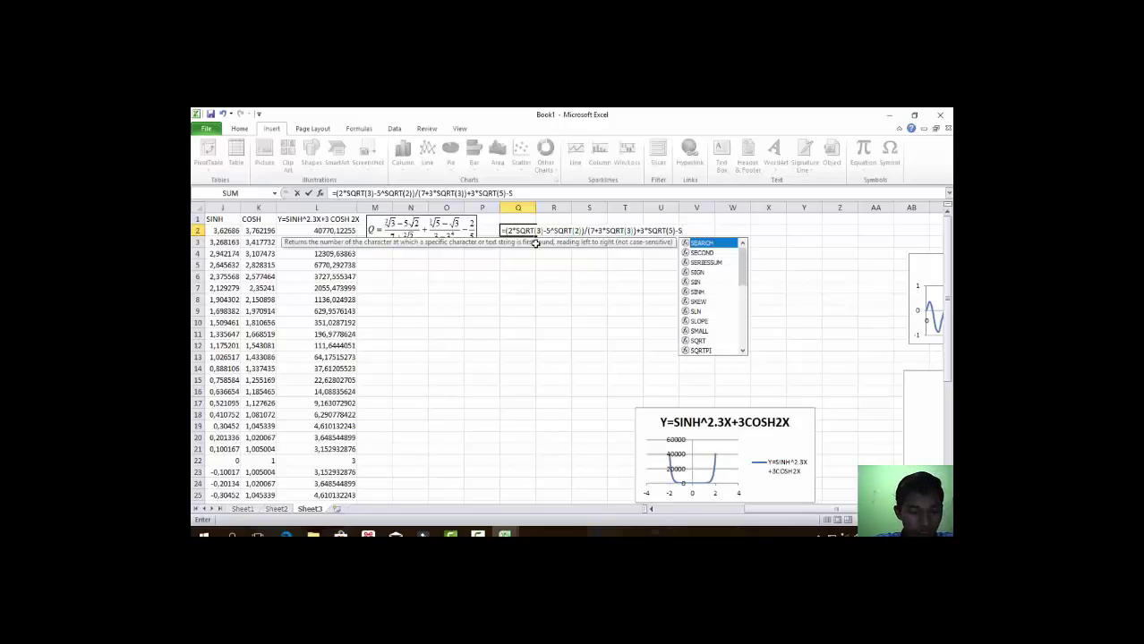
type("QRT")
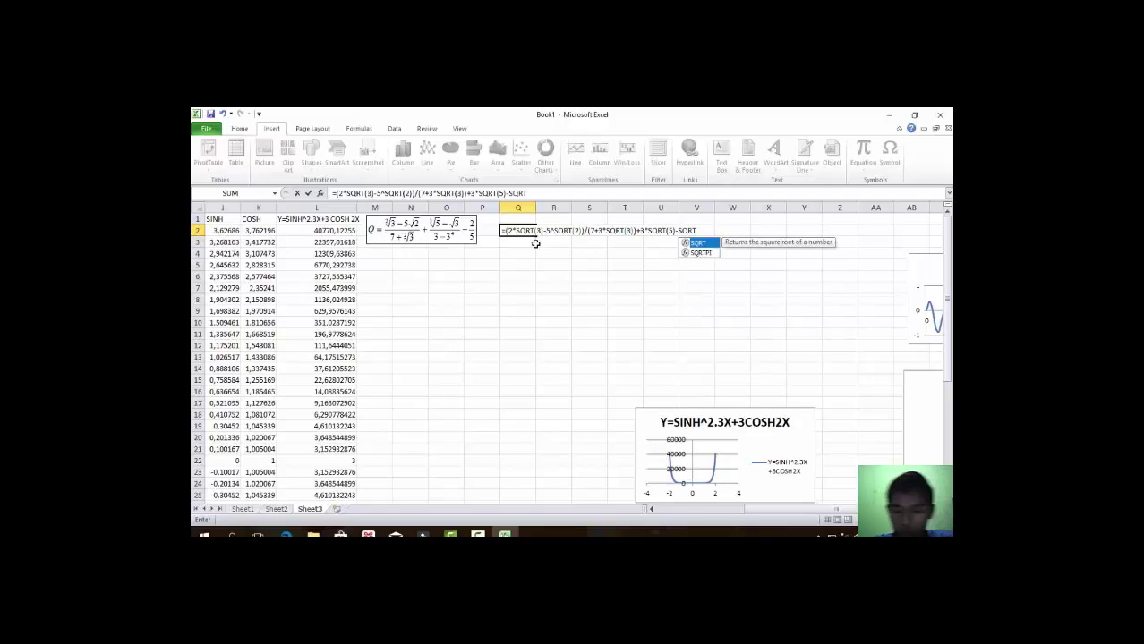
type("(3)")
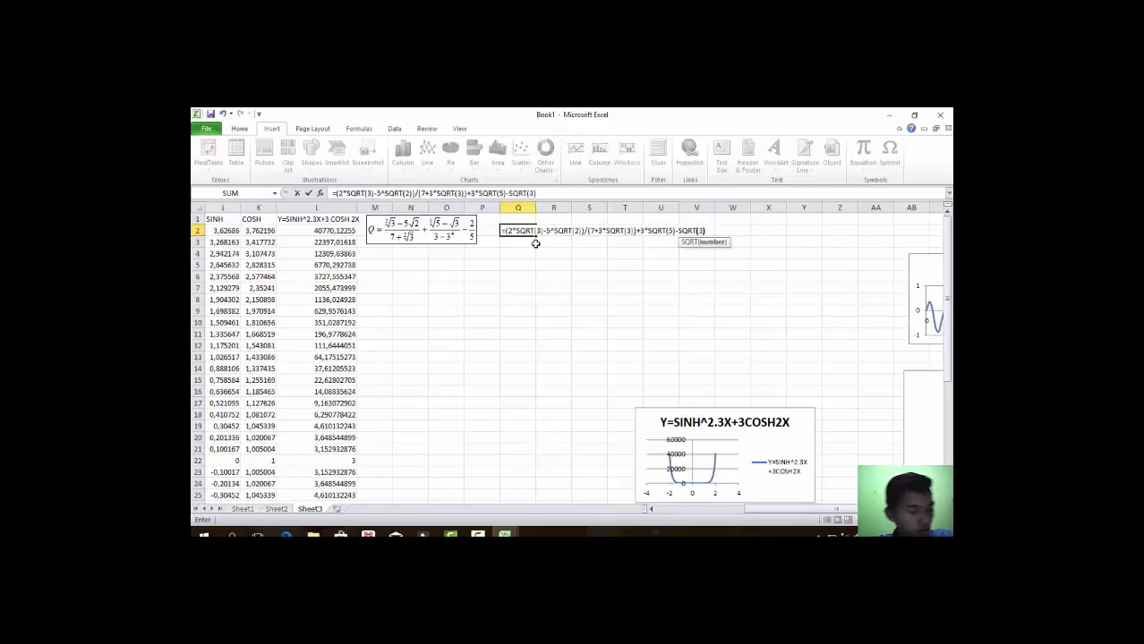
type("*")
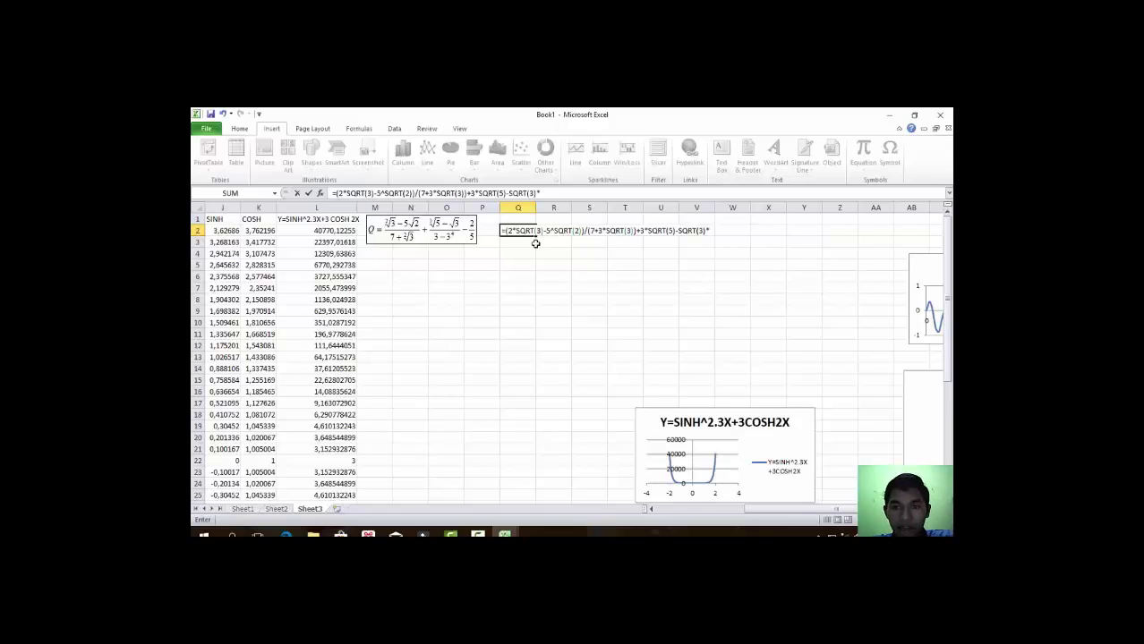
type("(1/3")
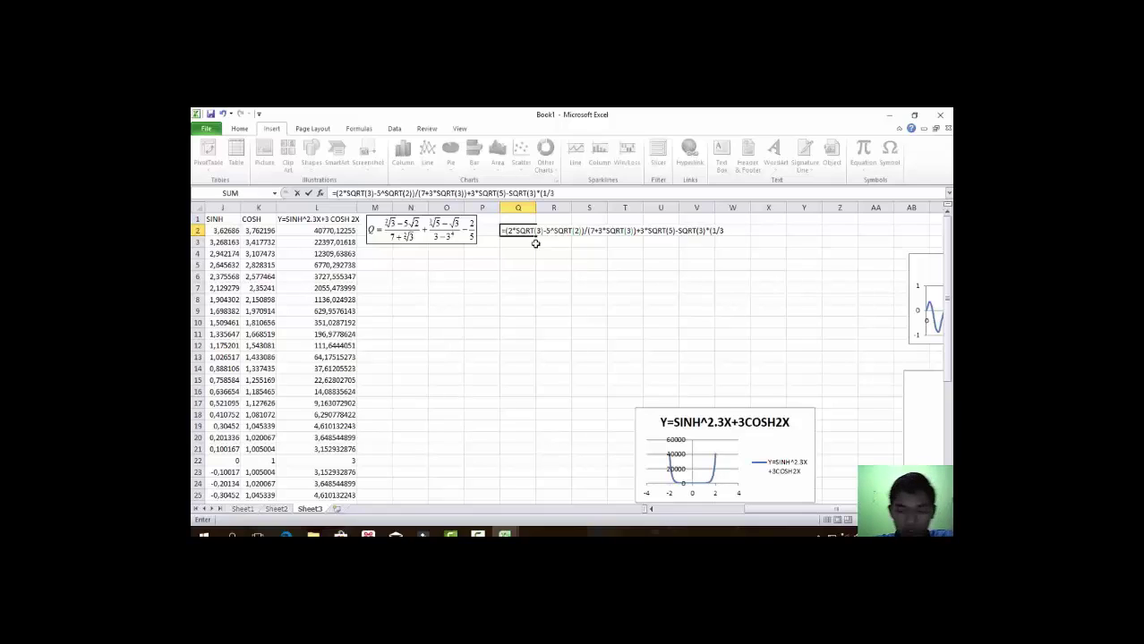
type(")/3-3^4-(2/")
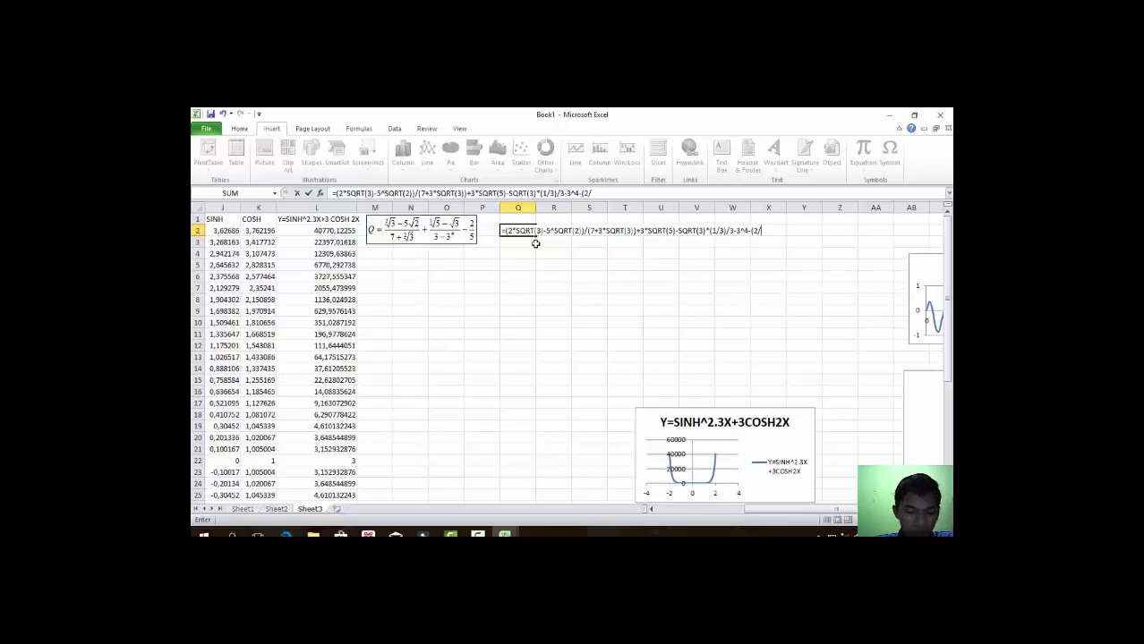
Close the final parenthesis so Q2's formula runs through -3^4-(2/5).
type(")")
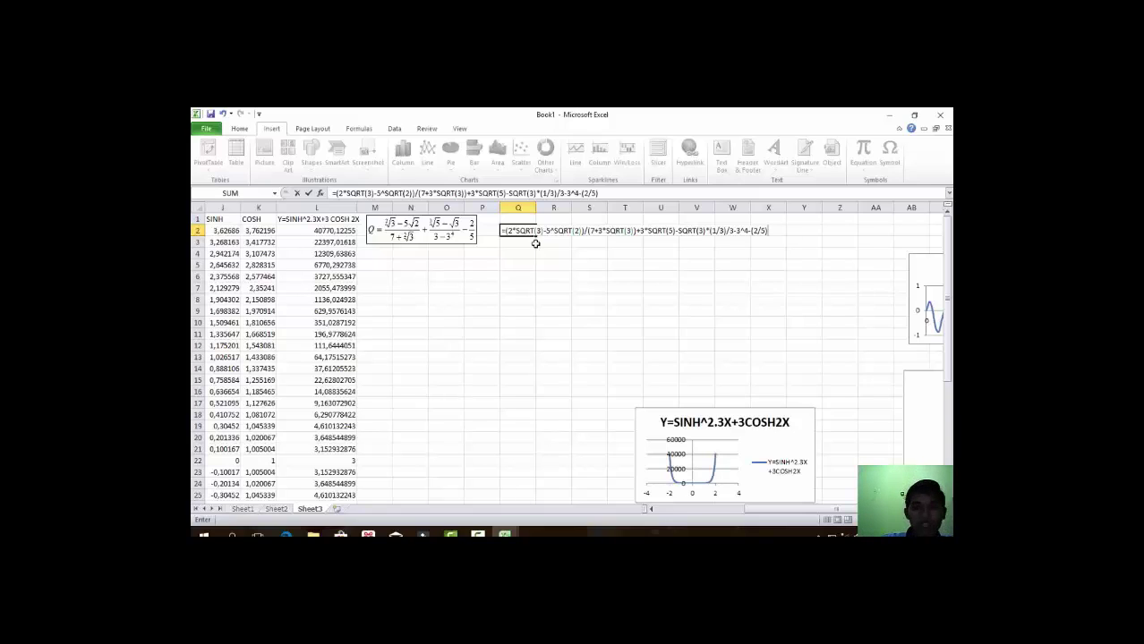
key("Return")
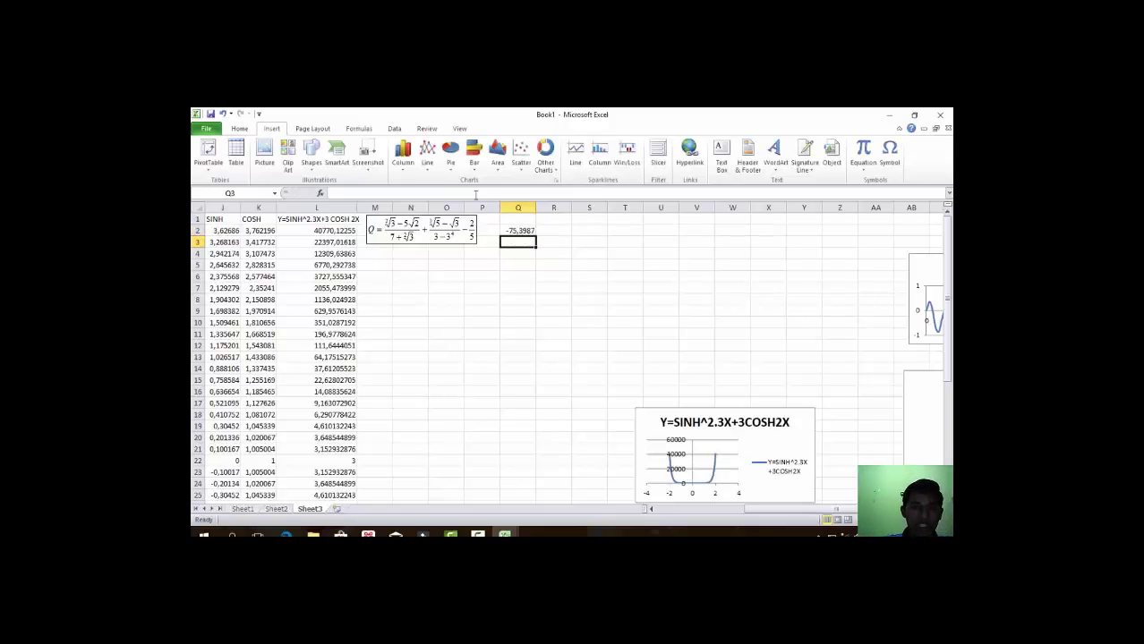
left_click(450, 238)
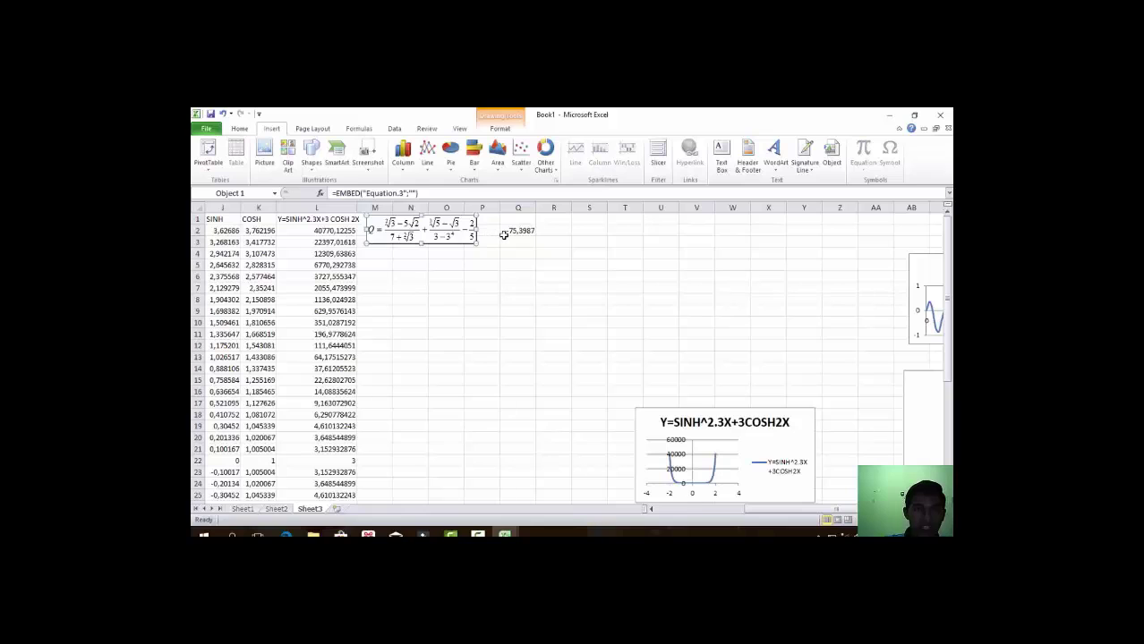
left_click(507, 233)
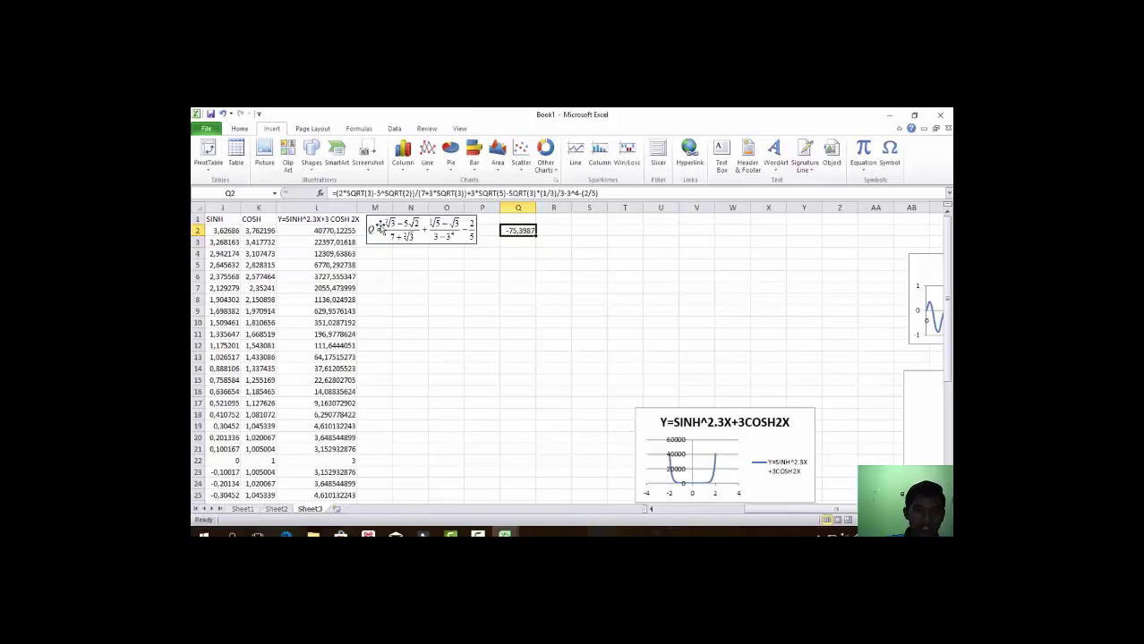